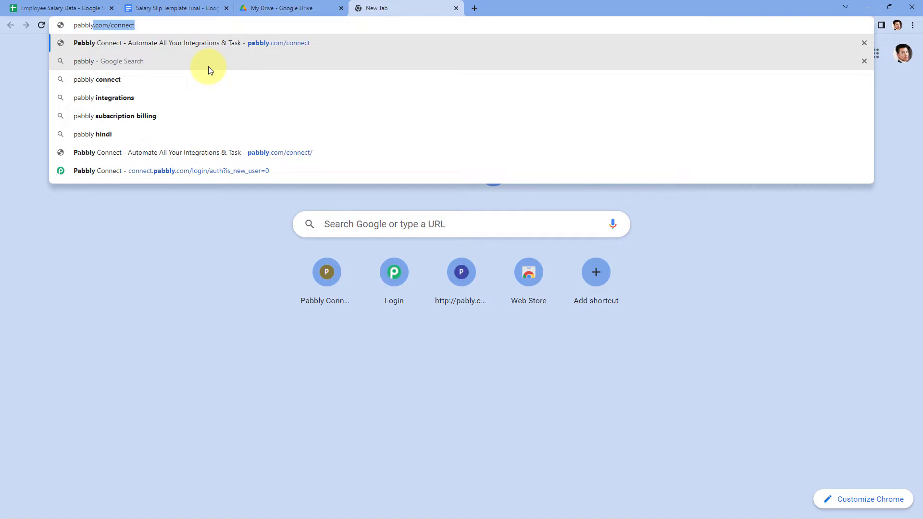
- Open pabbly.com/connect, sign in to the account, and access the Pabbly Connect dashboard
type("onnect/")
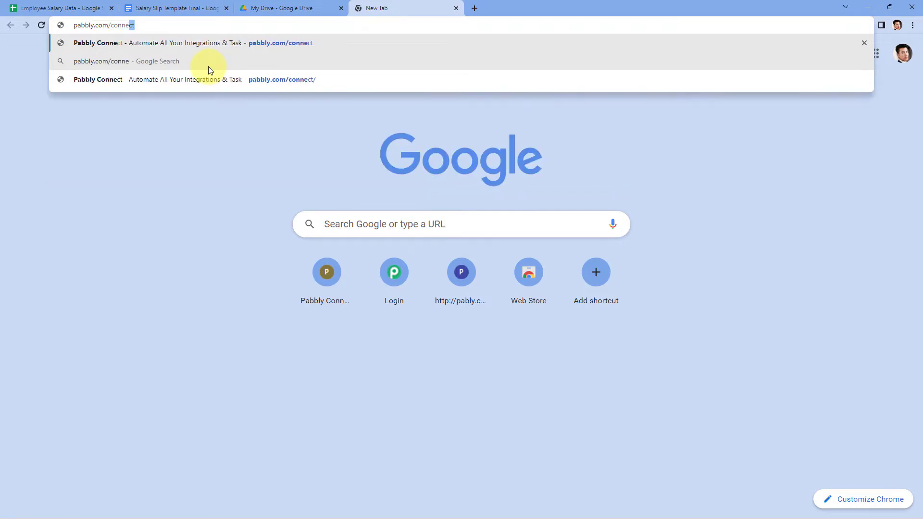
key("Return")
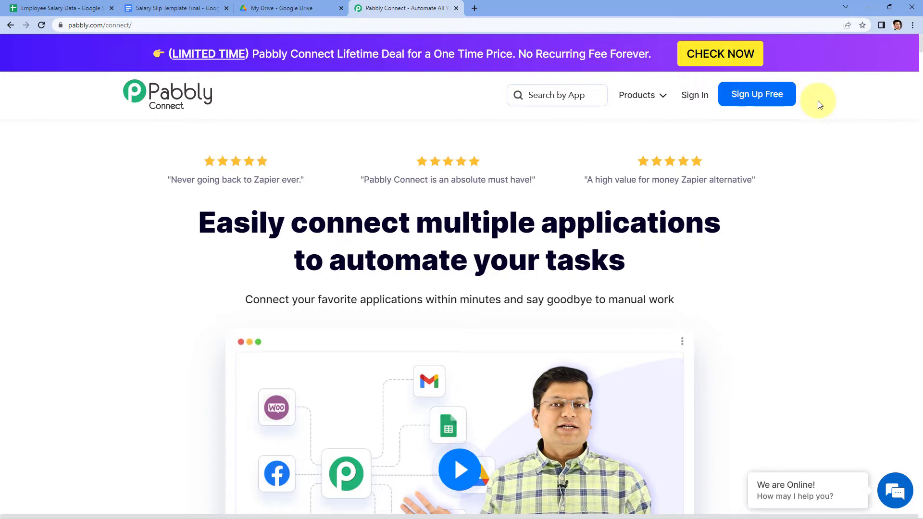
left_click(690, 97)
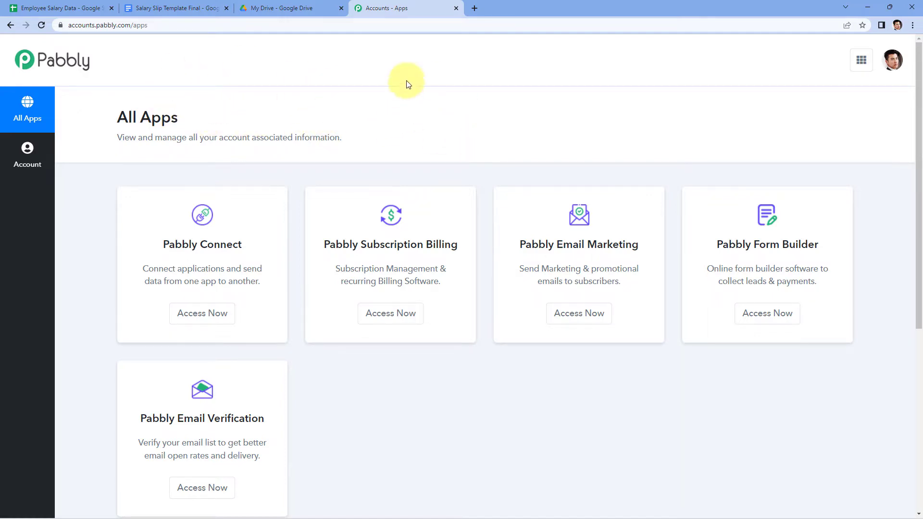
left_click(201, 319)
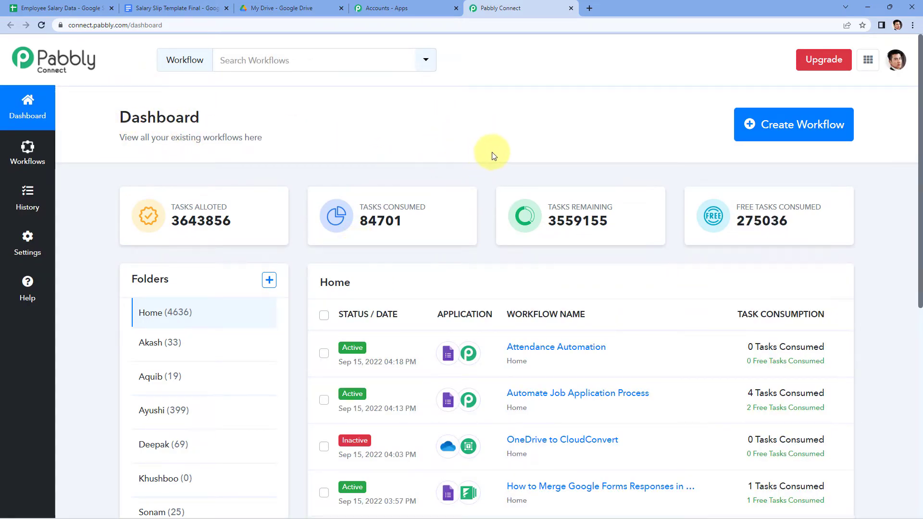
- Create a new workflow named "Google Sheets to Google Docs to Gmail"
left_click(772, 118)
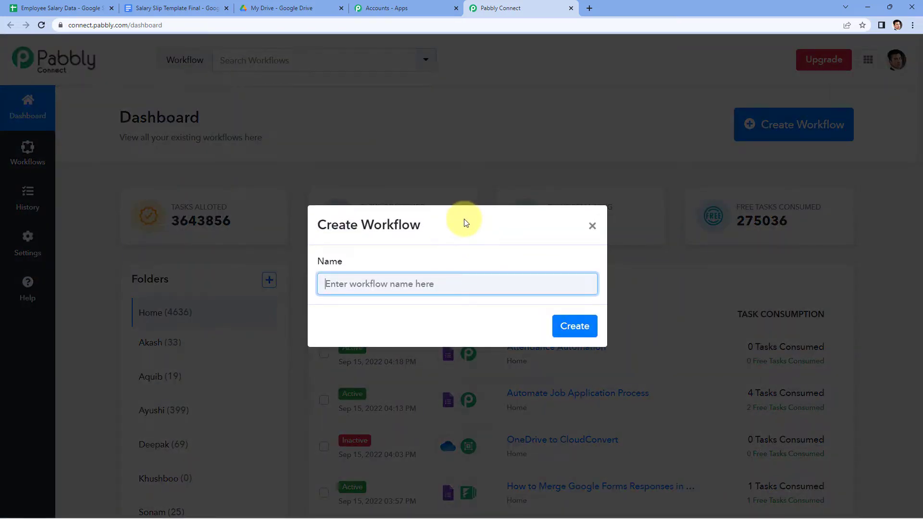
type("Goo")
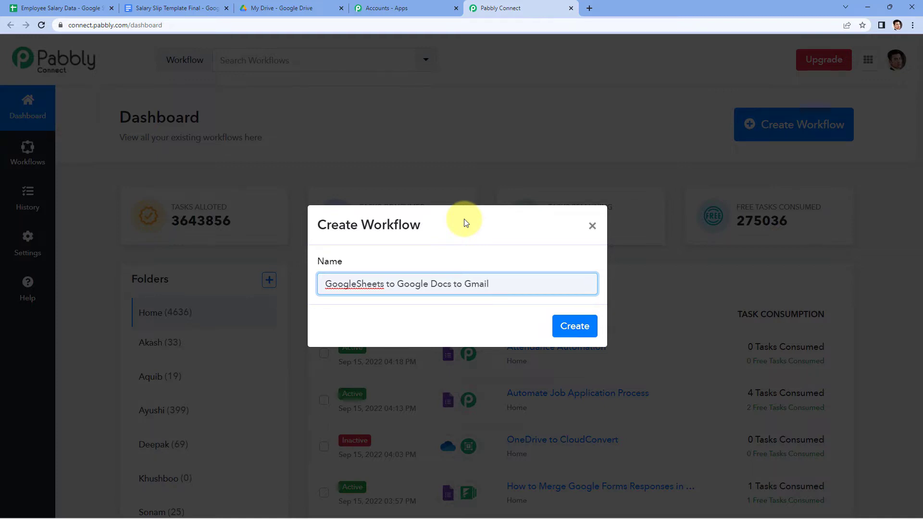
left_click(357, 285)
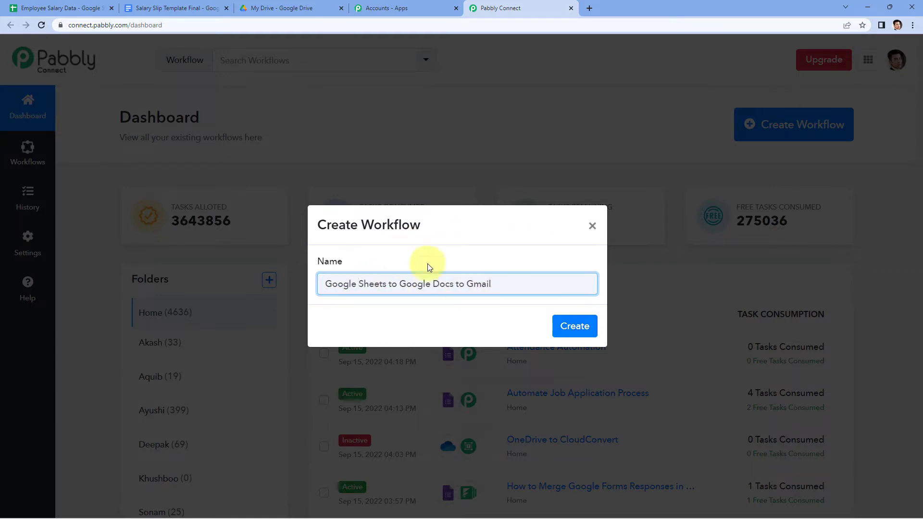
left_click(563, 326)
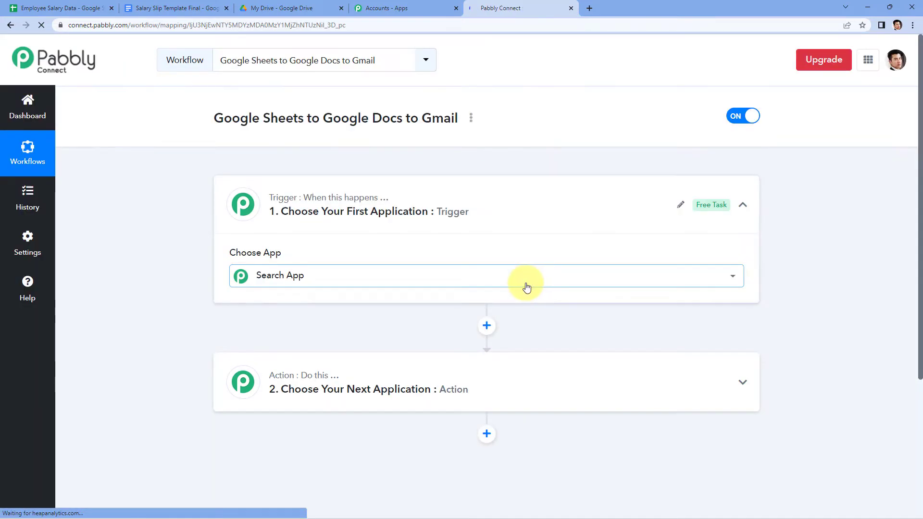
- Examine the workflow's trigger and action steps, leaving the trigger's application list open
left_click(531, 289)
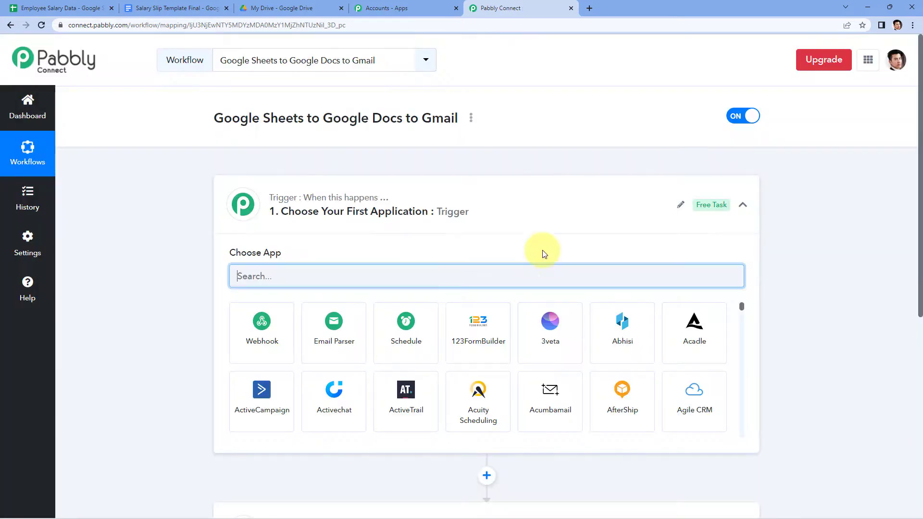
left_click(470, 198)
scroll(149, 217, "down", 1)
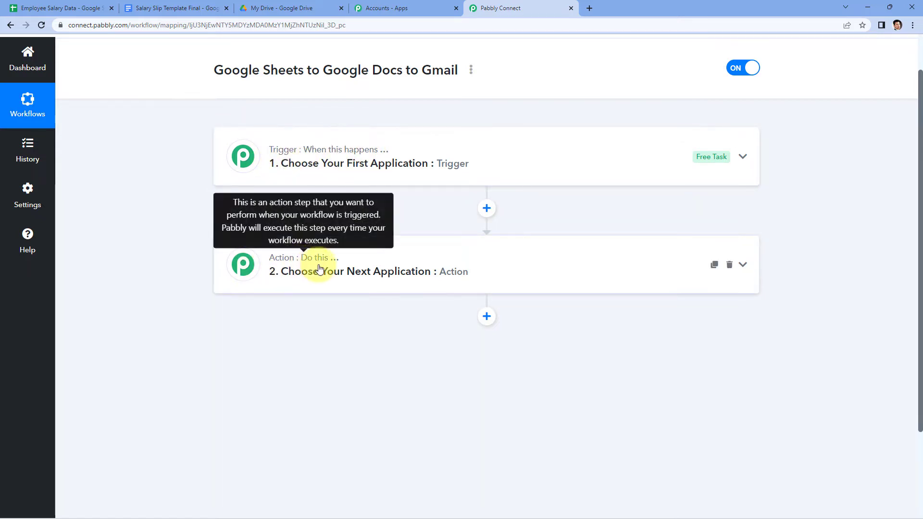
left_click(433, 162)
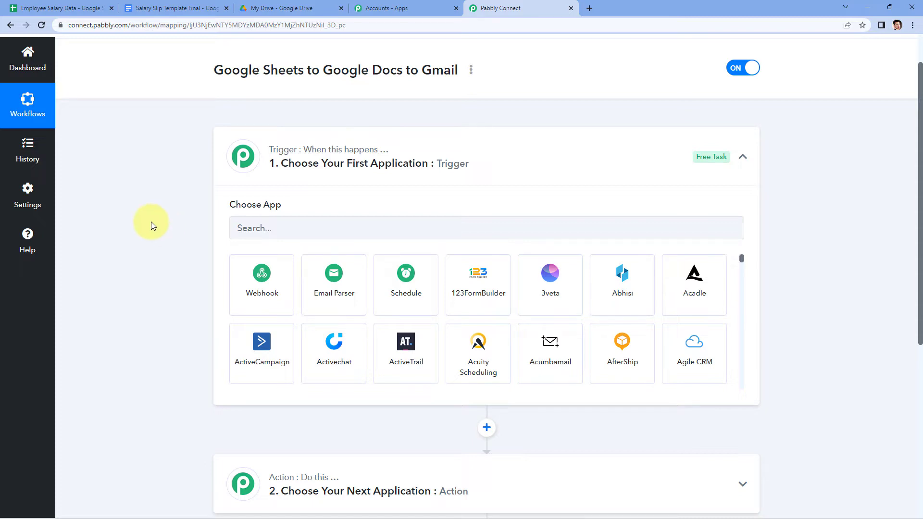
- Examine the Employee Salary Data sheet's columns and first employee row, the Salary Slip Template Final document and My Drive
left_click(67, 8)
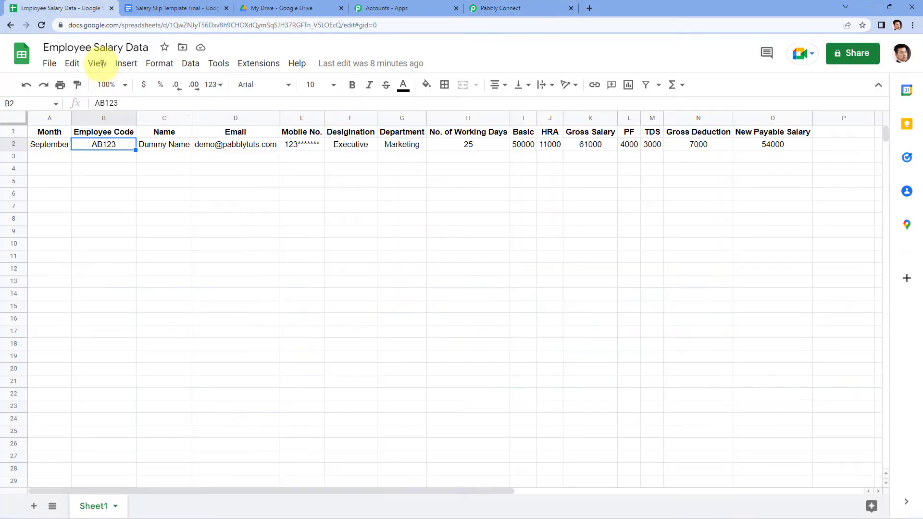
left_click(53, 159)
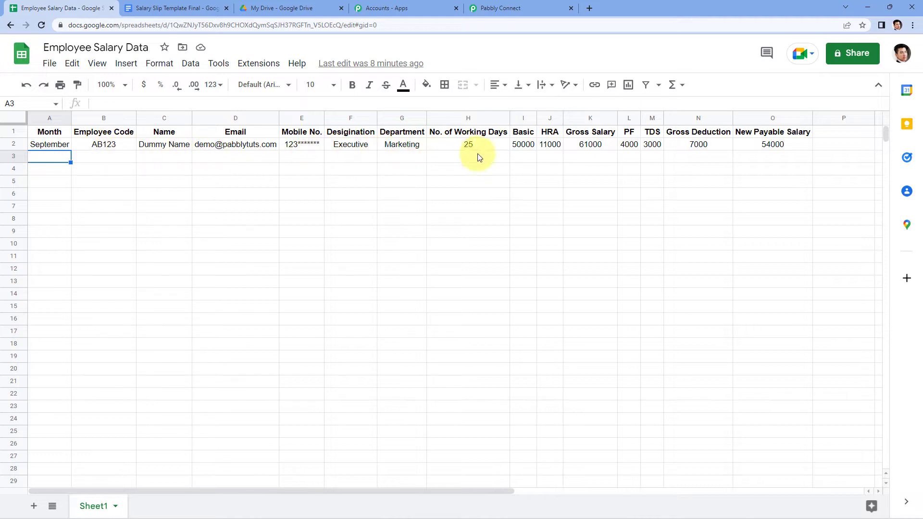
left_click_drag(779, 148, 51, 151)
left_click(68, 157)
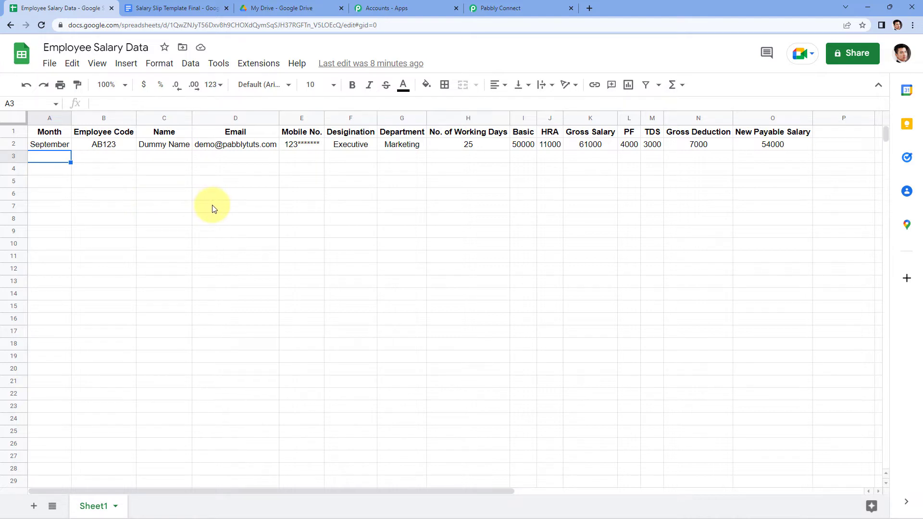
left_click(183, 9)
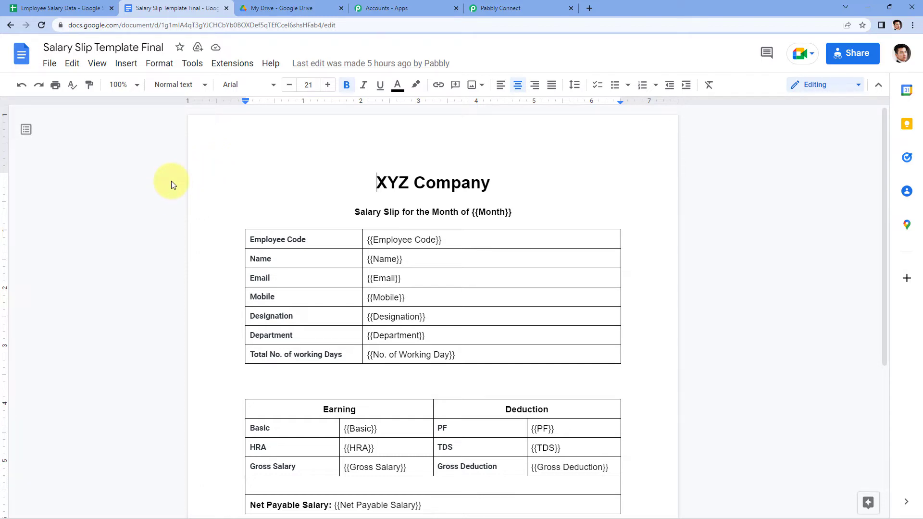
left_click(288, 8)
left_click(211, 8)
left_click(62, 8)
left_click(249, 144)
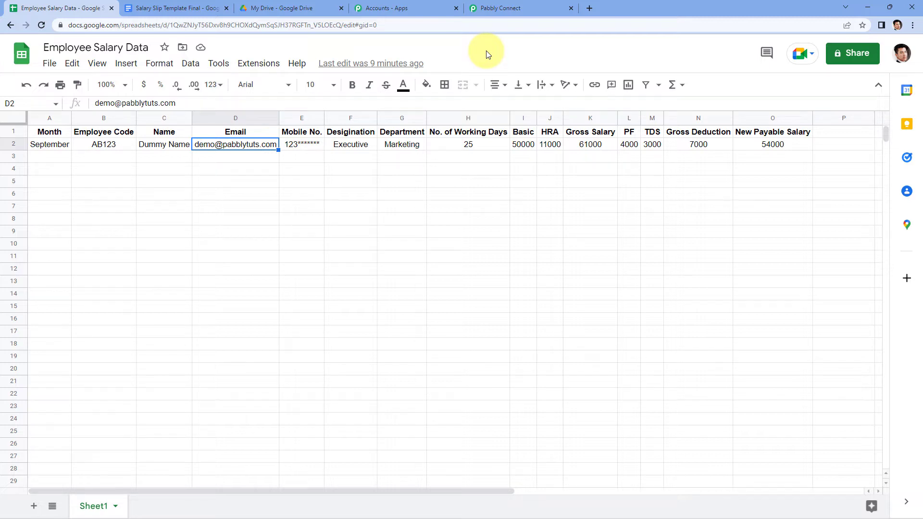
left_click(54, 144)
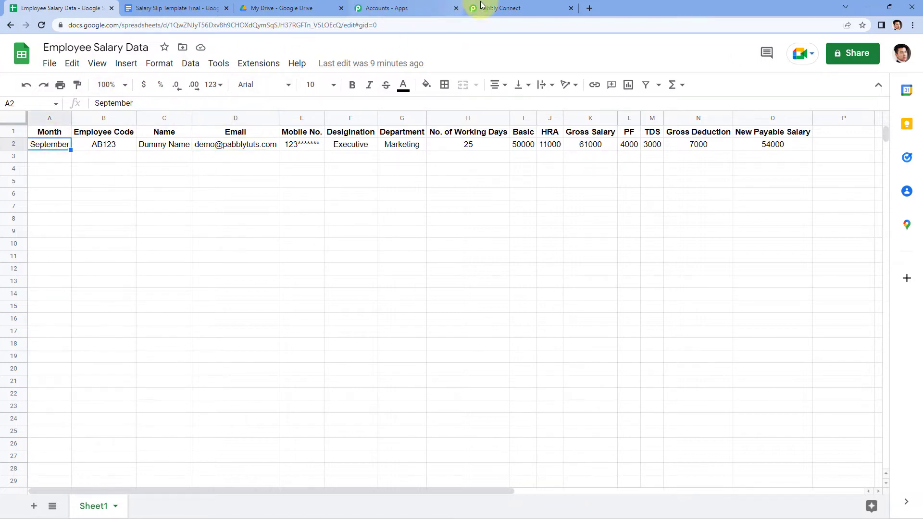
- Back in Pabbly Connect, set the workflow trigger to Google Sheets with the event New or Updated Spreadsheet Row
left_click(515, 8)
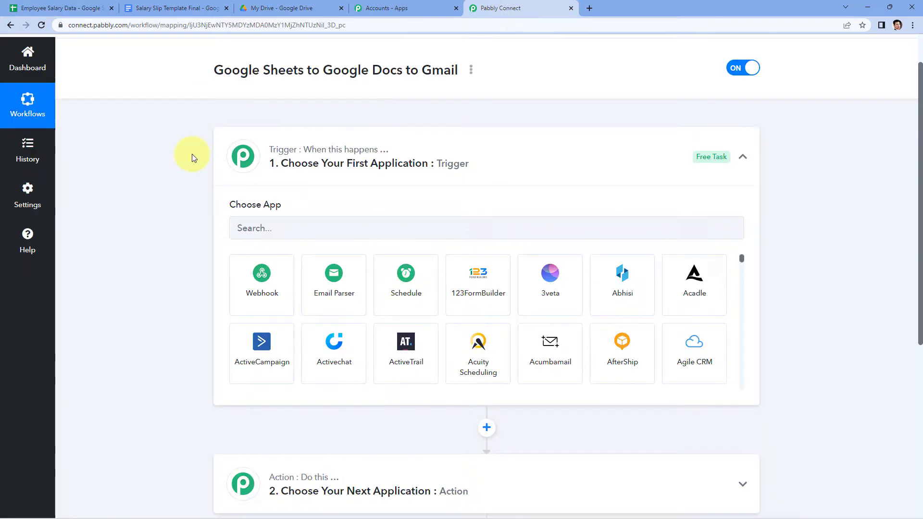
left_click(269, 228)
type("G")
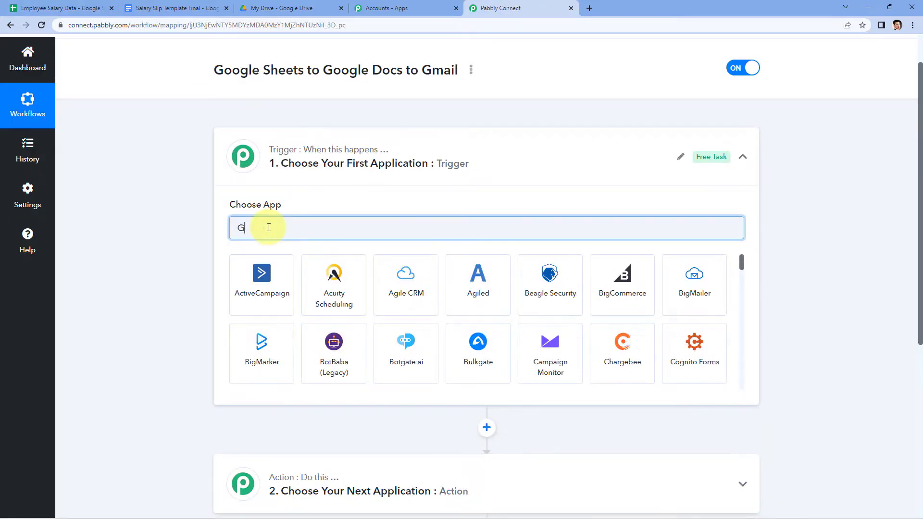
type("oogle Sheets")
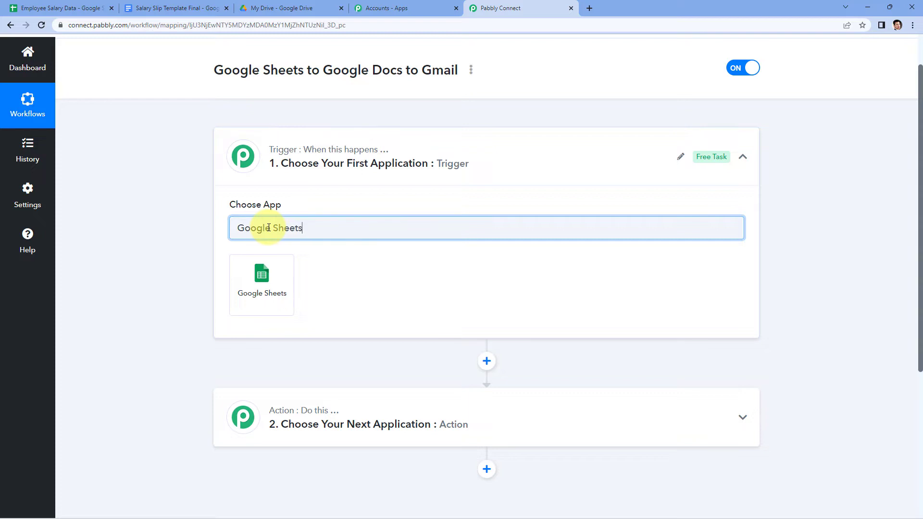
left_click(274, 264)
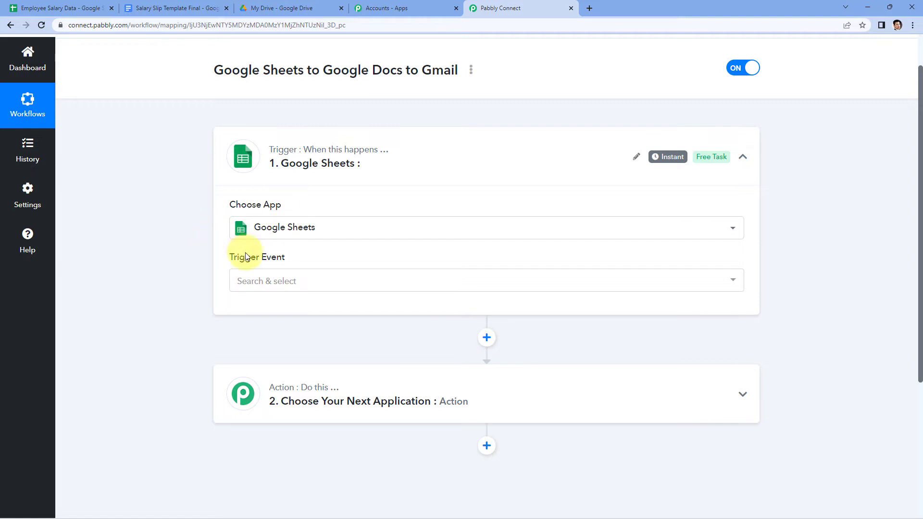
left_click(295, 283)
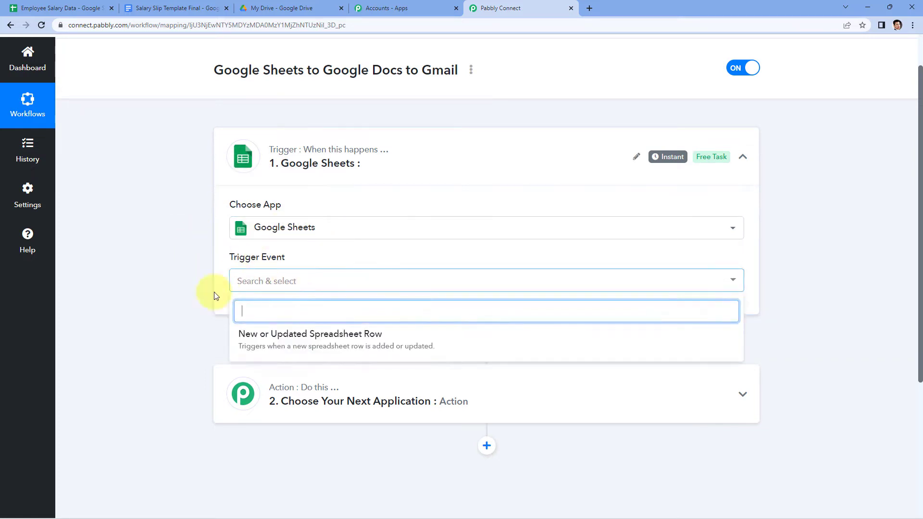
left_click(269, 344)
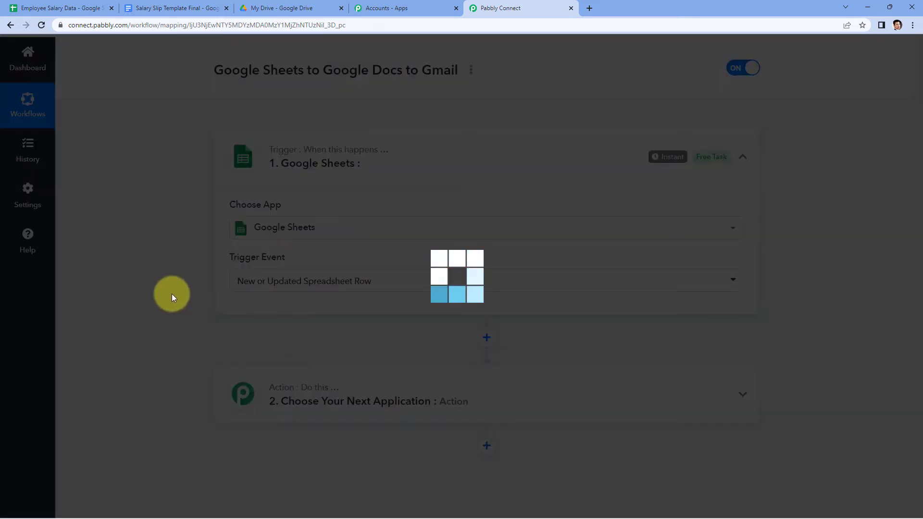
- Review the Google Sheets trigger's setup instructions and copy its webhook URL
scroll(182, 275, "down", 2)
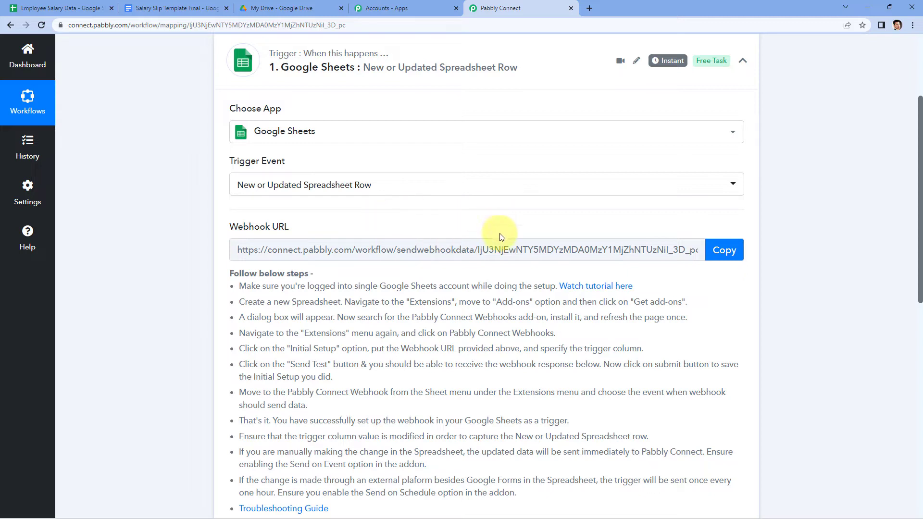
left_click(80, 5)
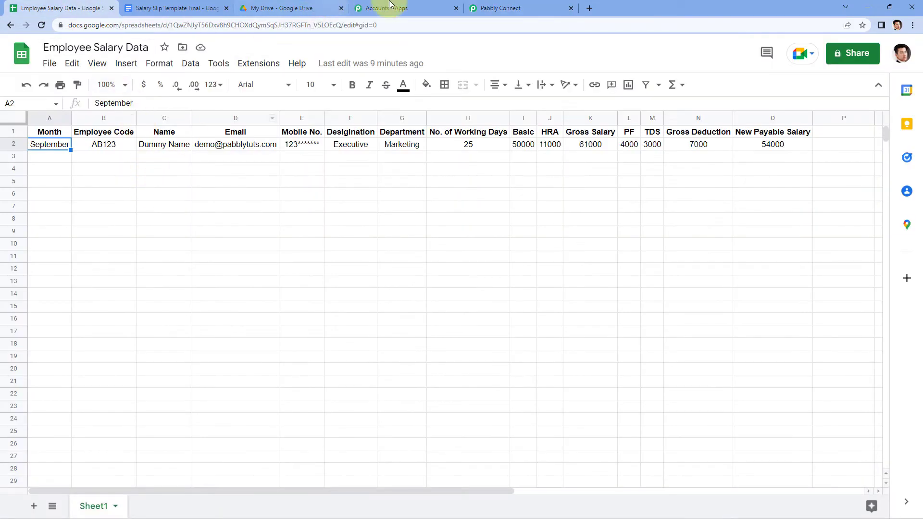
left_click(487, 8)
scroll(591, 226, "down", 1)
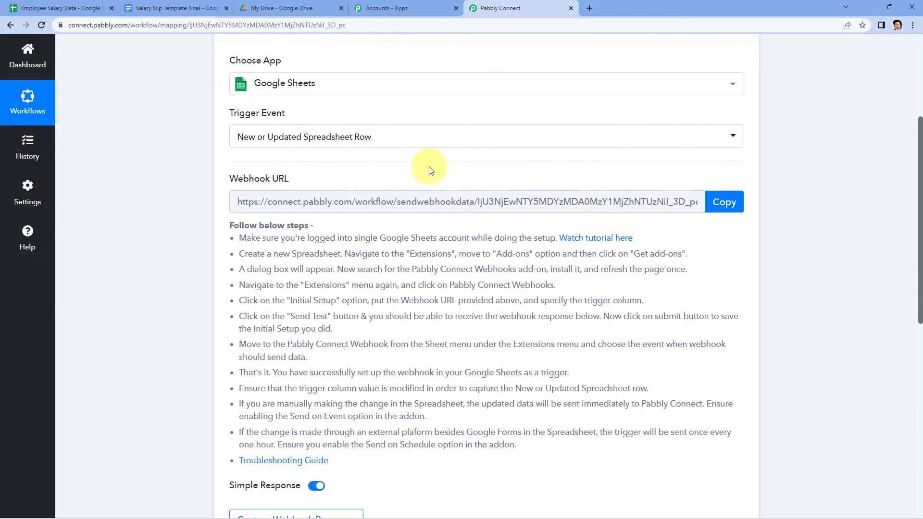
left_click_drag(239, 241, 538, 444)
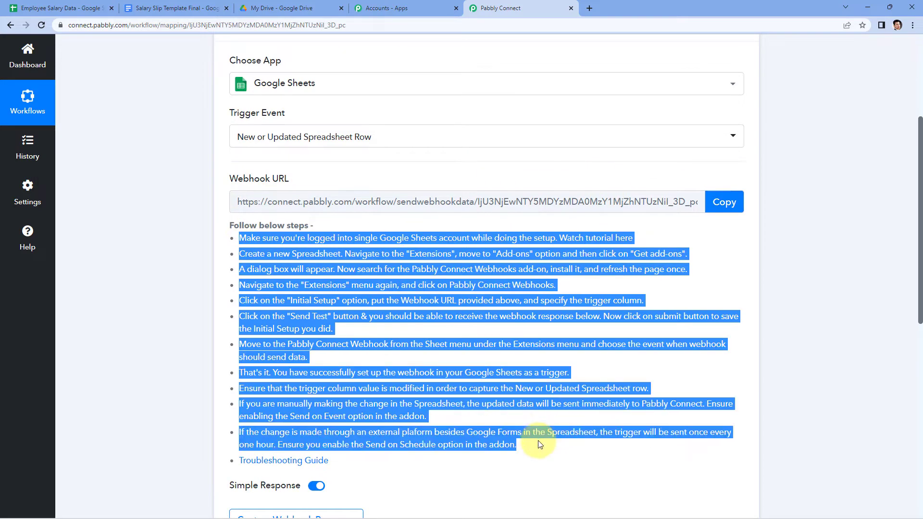
left_click(538, 445)
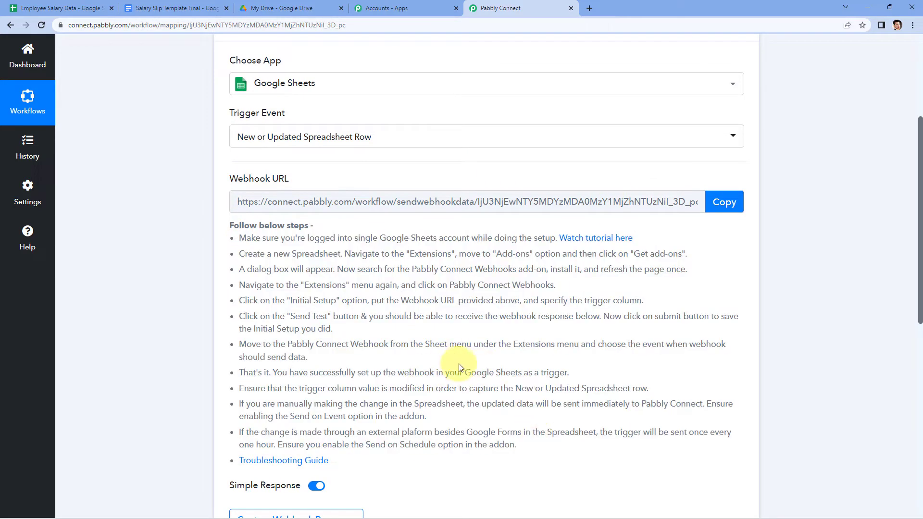
left_click(725, 203)
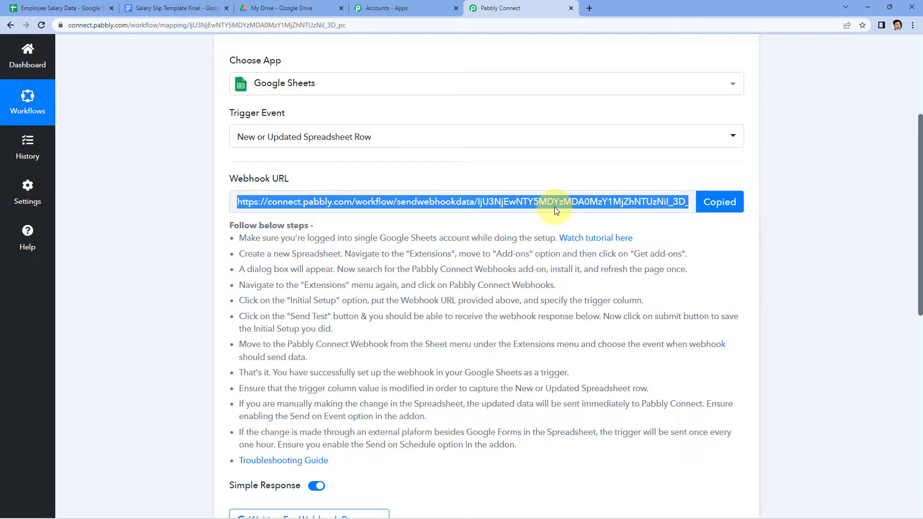
- In the Employee Salary Data spreadsheet, search the Google Workspace Marketplace for the Pabbly Connect Webhooks add-on
left_click(46, 8)
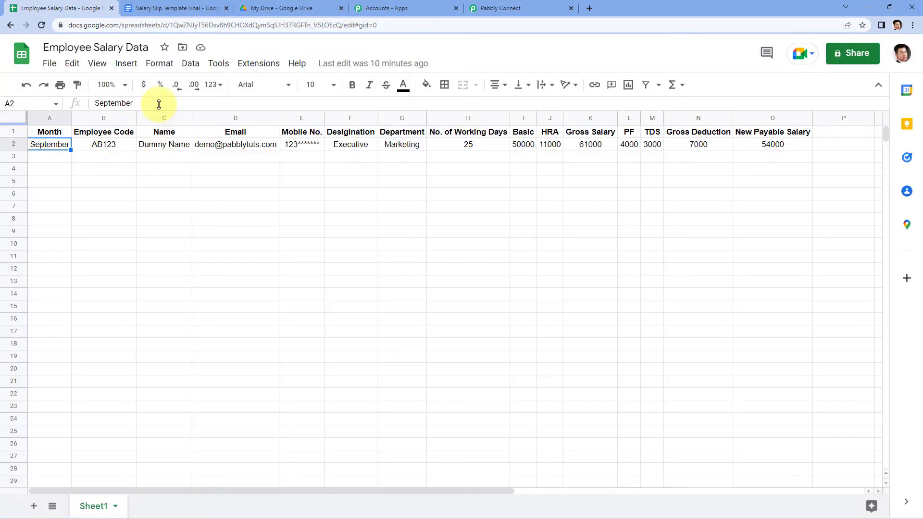
left_click(256, 63)
mouse_move(361, 88)
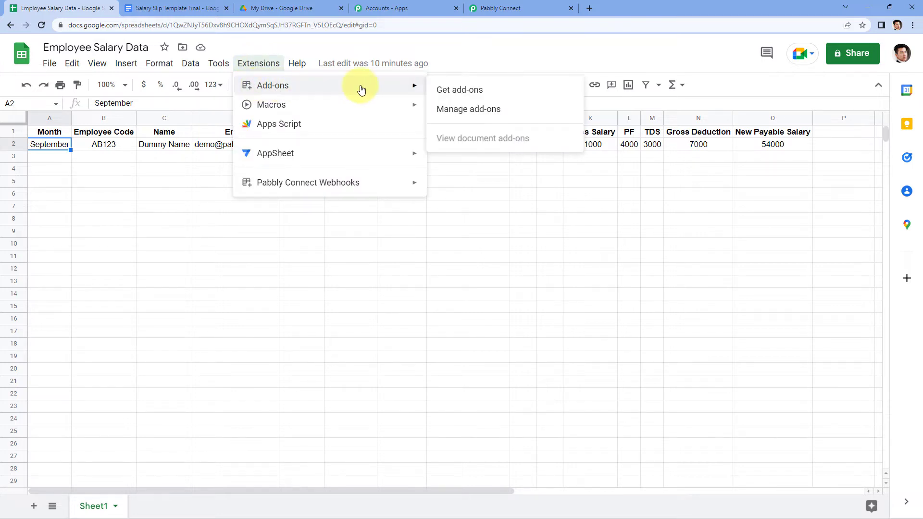
left_click(506, 96)
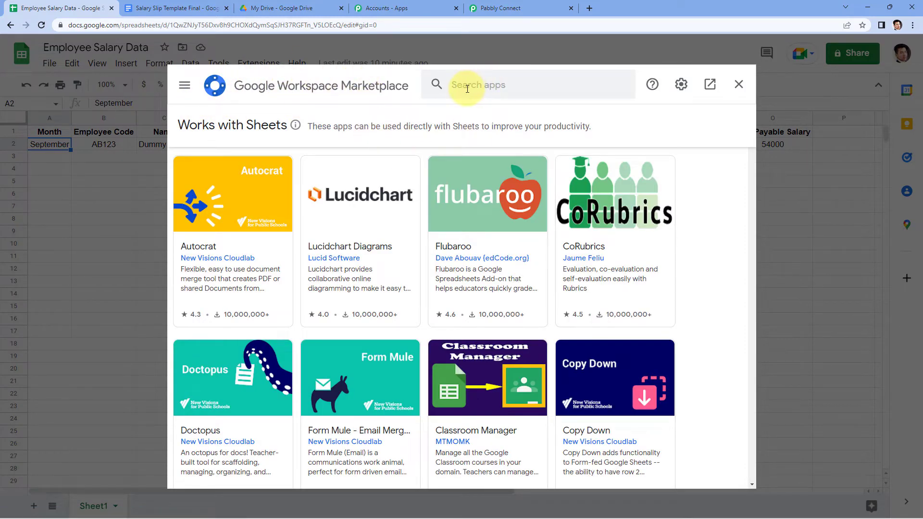
left_click(466, 88)
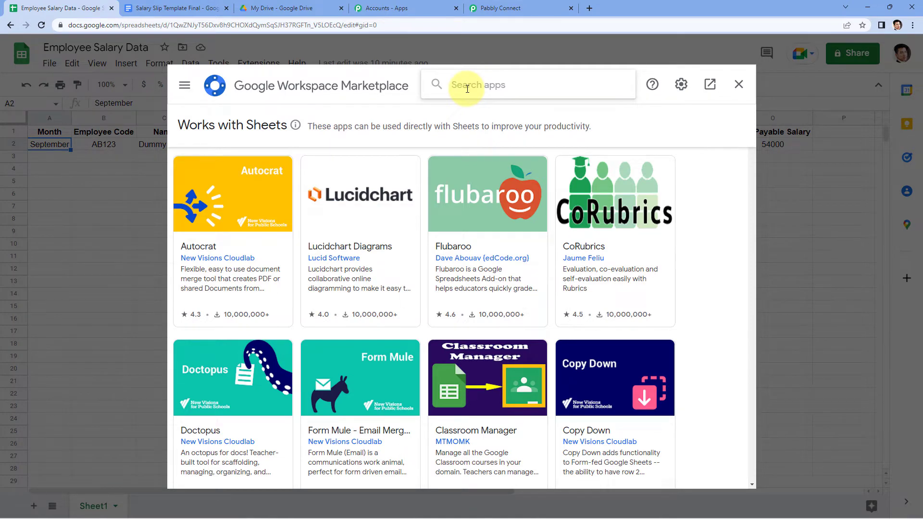
type("Pabbly")
key("Down")
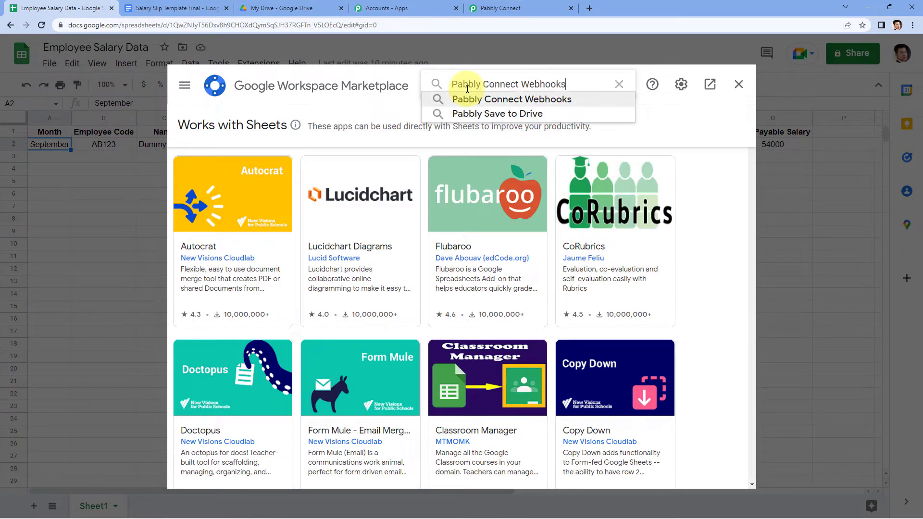
key("Return")
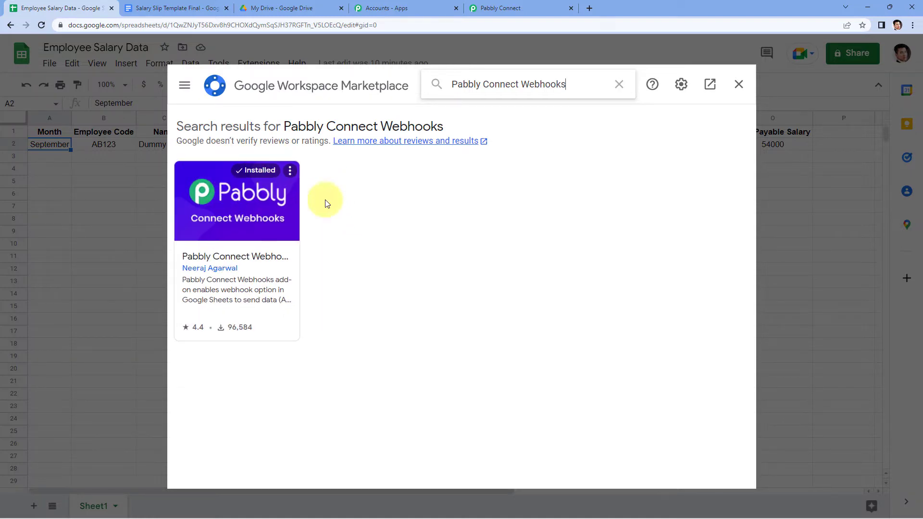
- Close the Marketplace, reload the spreadsheet and grant the Pabbly Connect Webhooks add-on access to the Google account
left_click(739, 84)
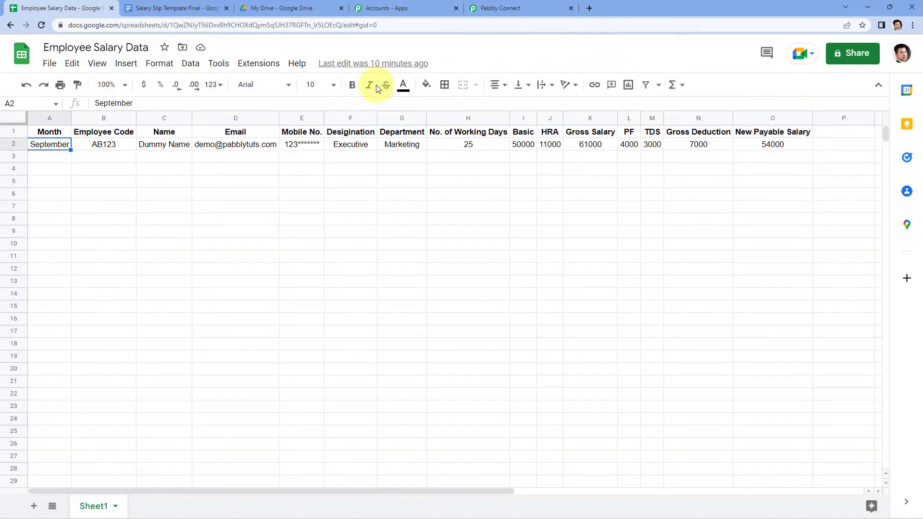
left_click(41, 26)
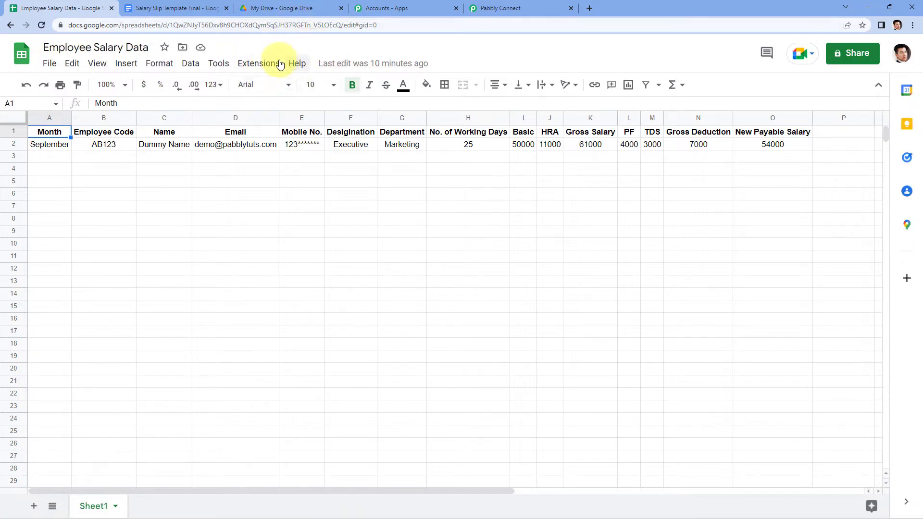
left_click(258, 65)
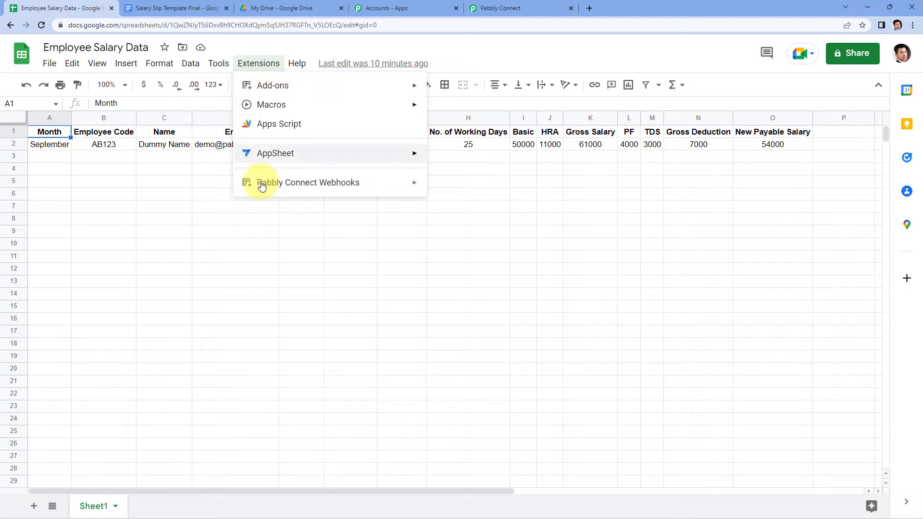
mouse_move(287, 191)
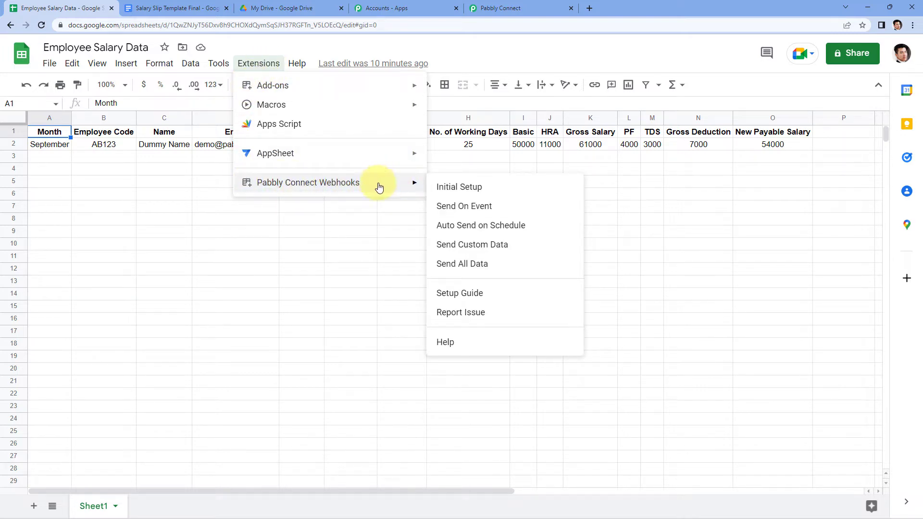
left_click(499, 192)
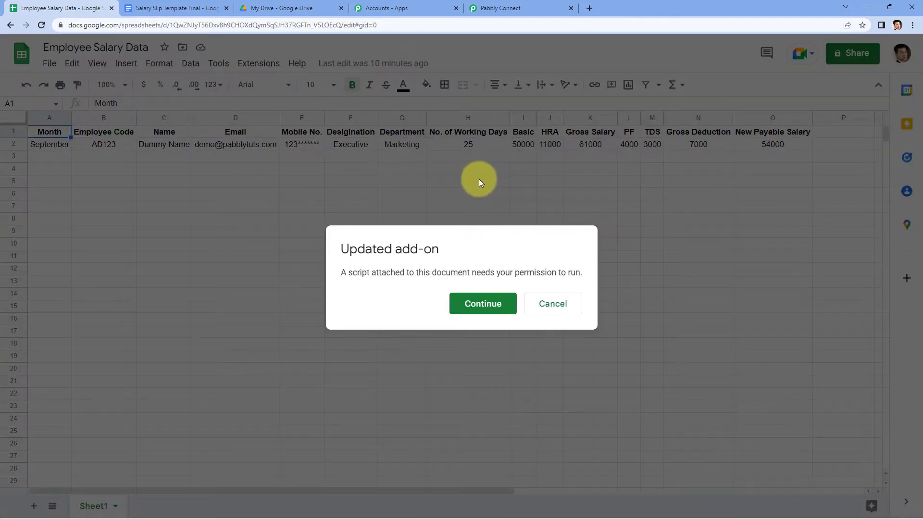
left_click(502, 306)
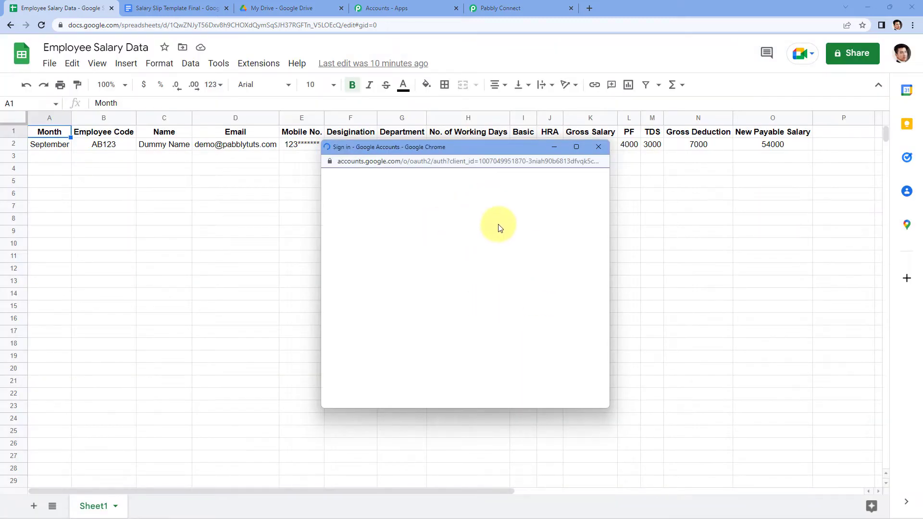
left_click(439, 315)
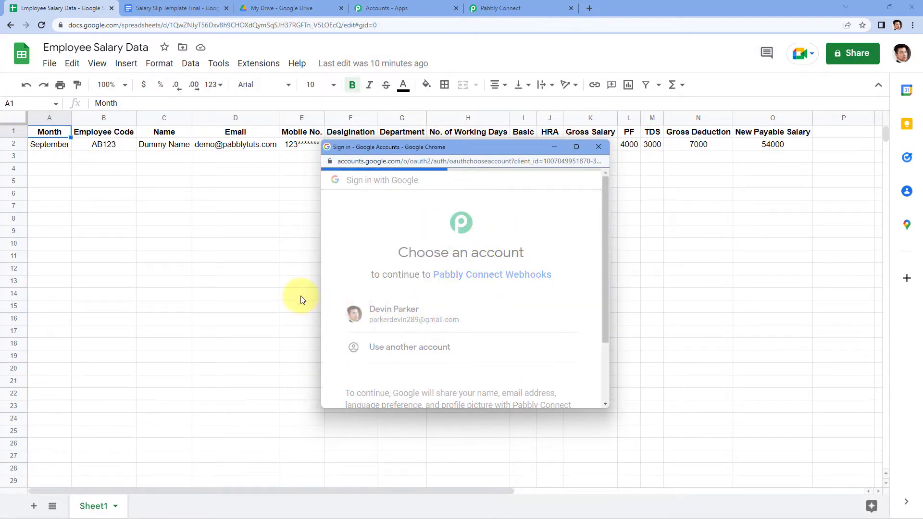
scroll(399, 315, "down", 1)
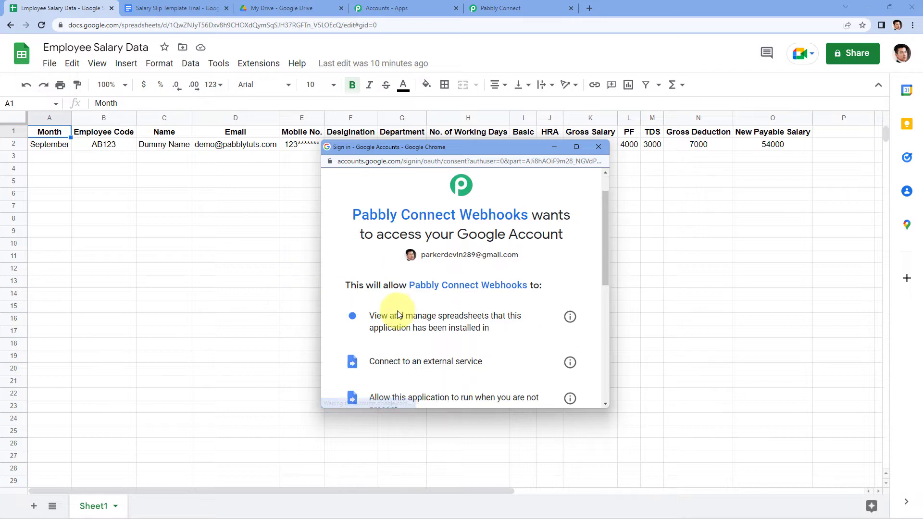
scroll(398, 315, "down", 10)
left_click(512, 327)
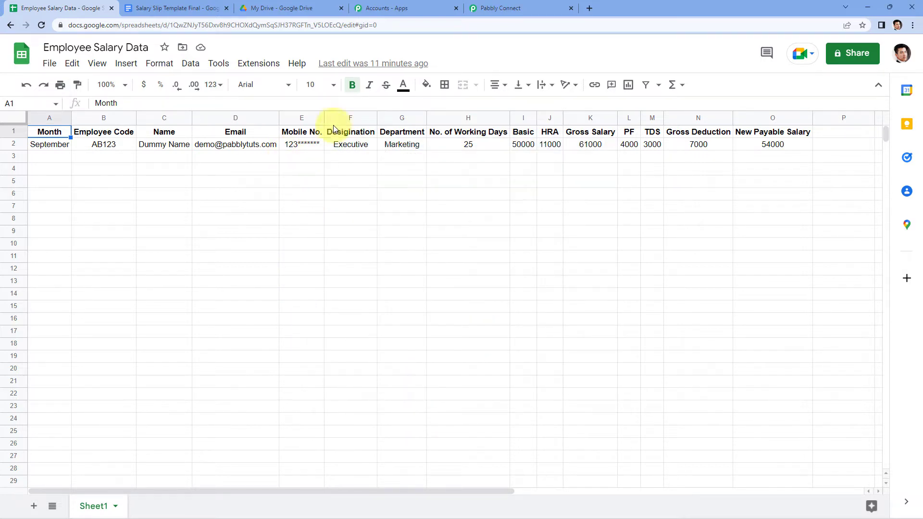
- Open the Pabbly Connect Webhooks add-on's Initial Setup for Sheet1
left_click(259, 64)
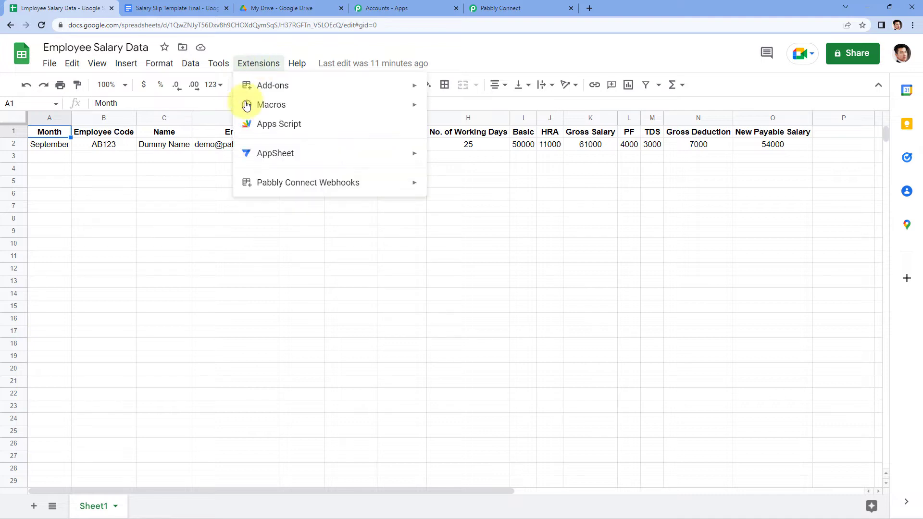
mouse_move(377, 181)
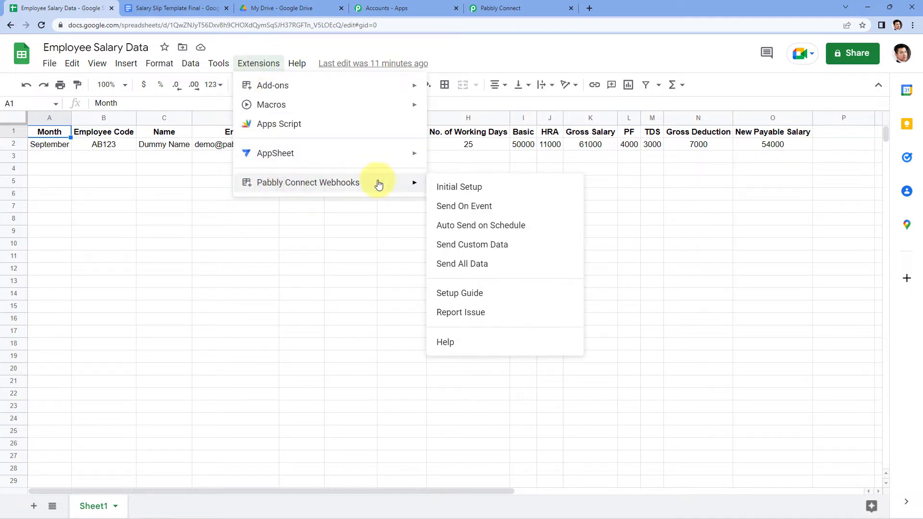
left_click(490, 193)
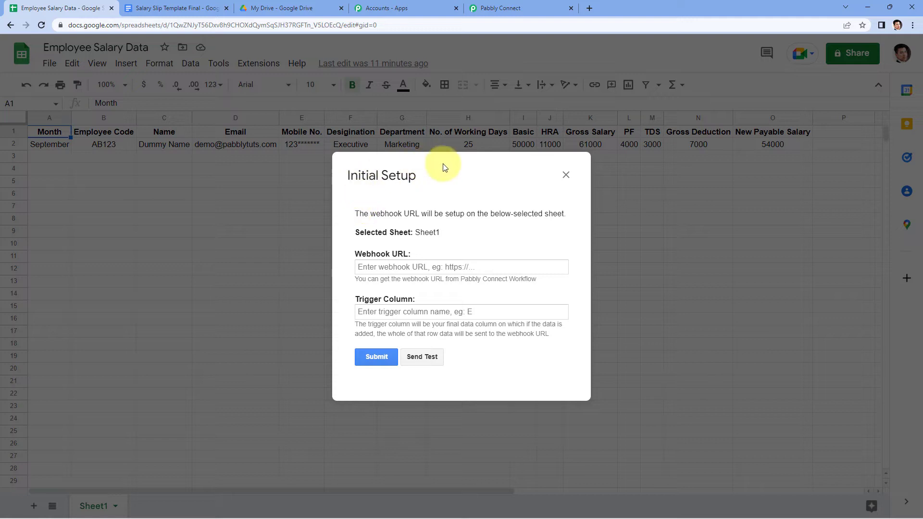
triple_click(469, 175)
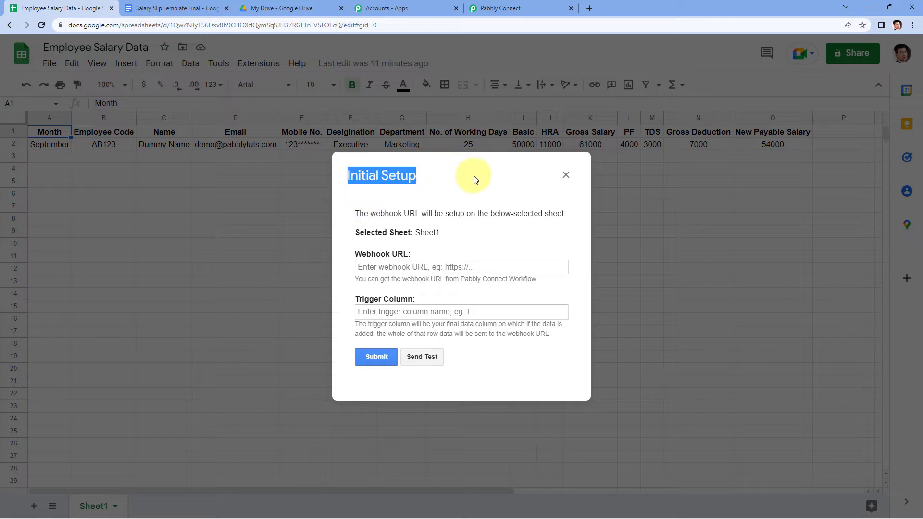
left_click(431, 234)
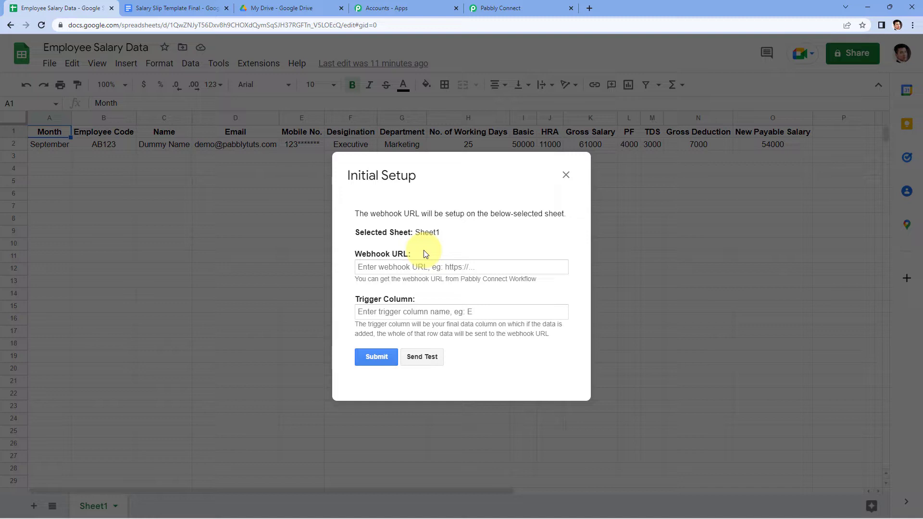
- Copy the trigger's webhook URL from the Pabbly Connect workflow and paste it as the add-on's webhook URL in the spreadsheet
left_click(529, 8)
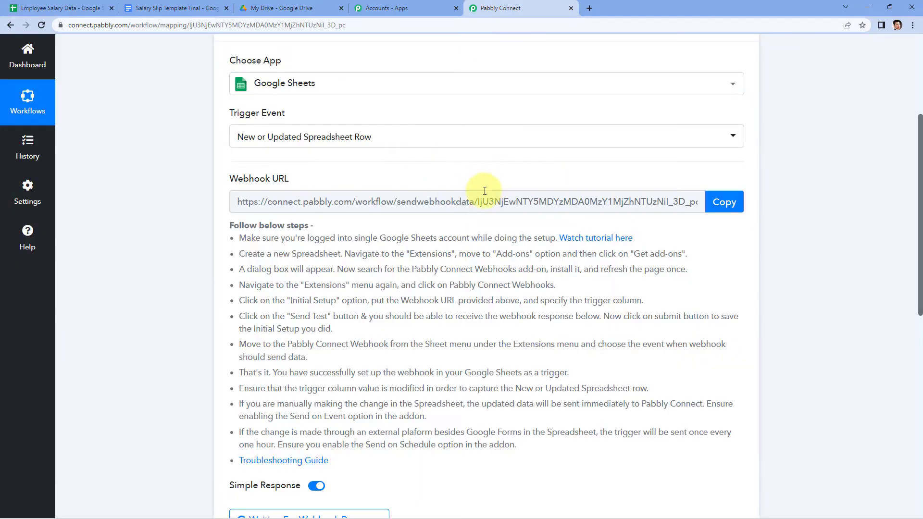
left_click(725, 202)
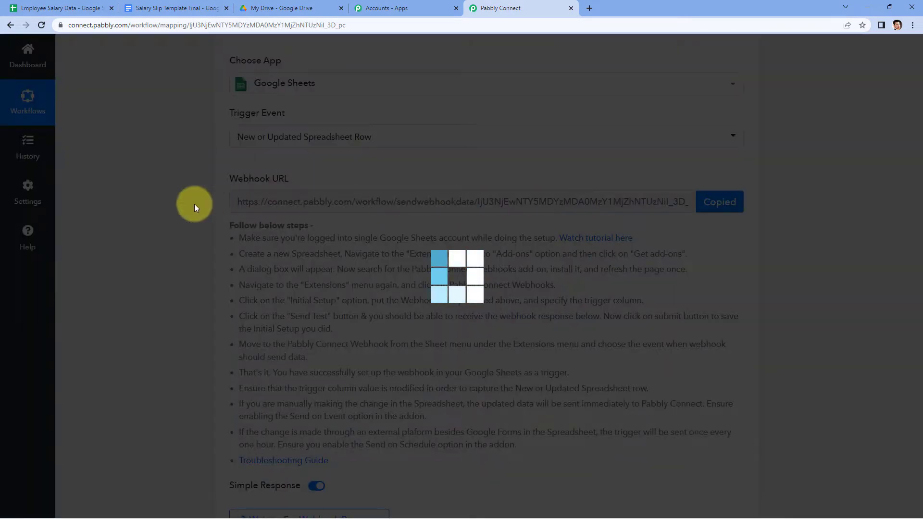
left_click(77, 8)
left_click(368, 266)
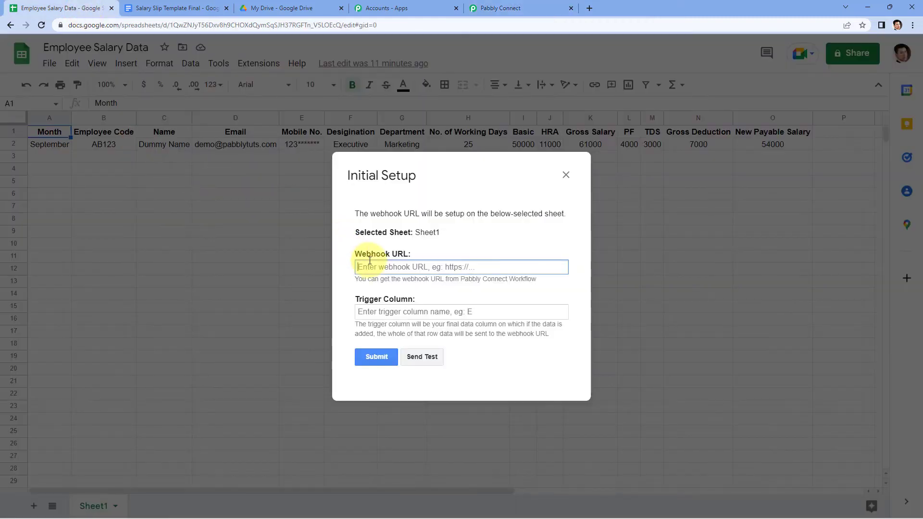
right_click(370, 264)
left_click(404, 337)
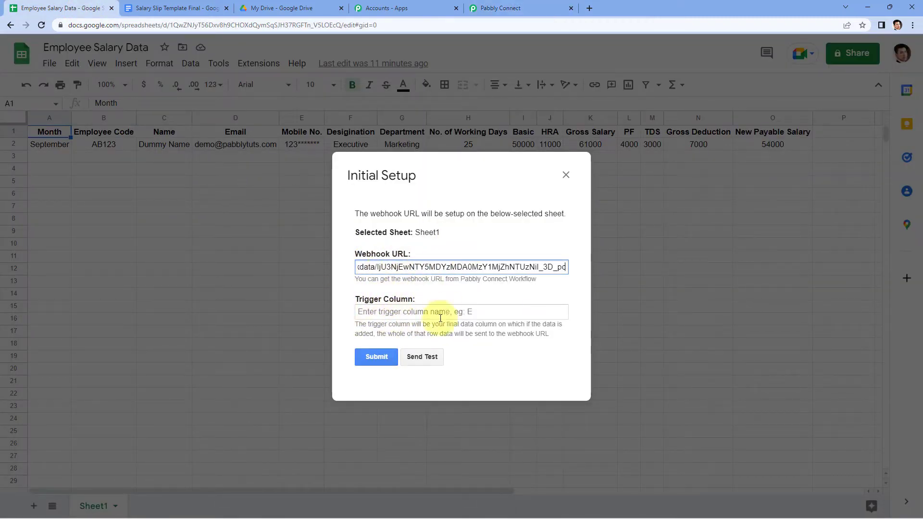
- Set the add-on's trigger column to O, the New Payable Salary column
left_click_drag(444, 179, 434, 204)
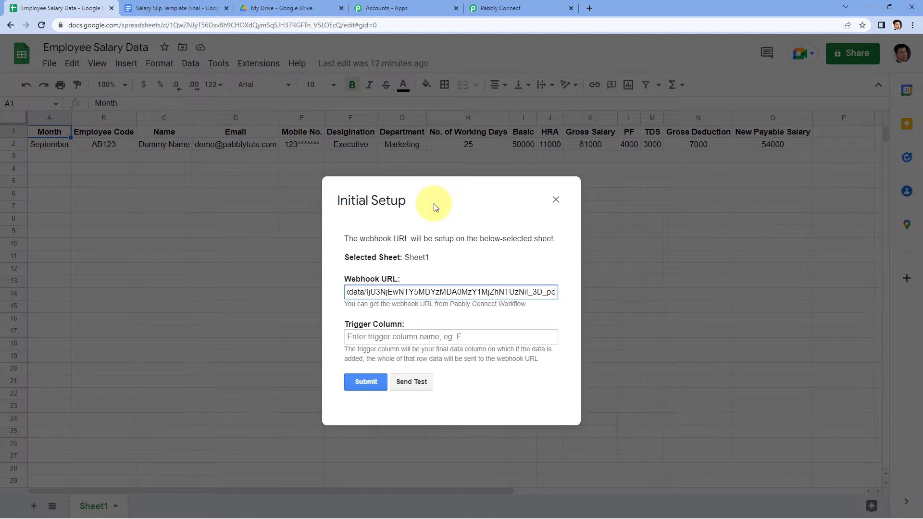
left_click_drag(435, 206, 441, 233)
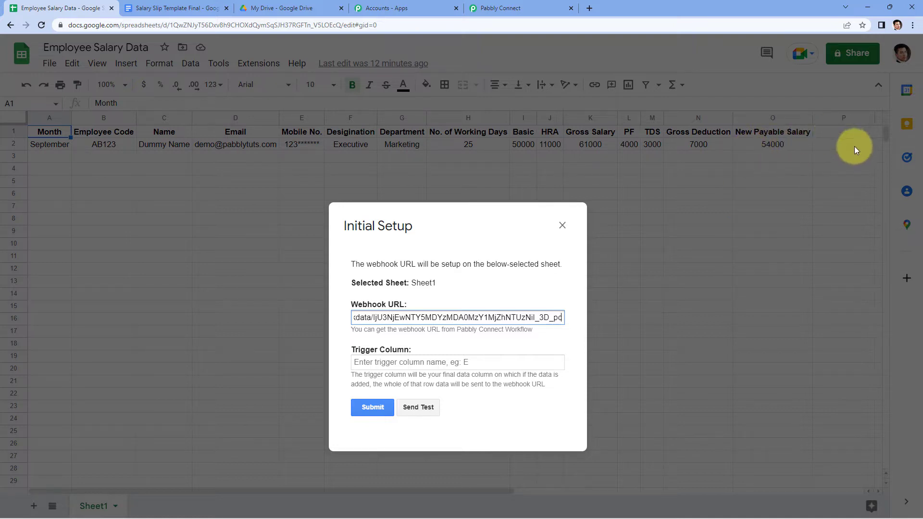
left_click(400, 361)
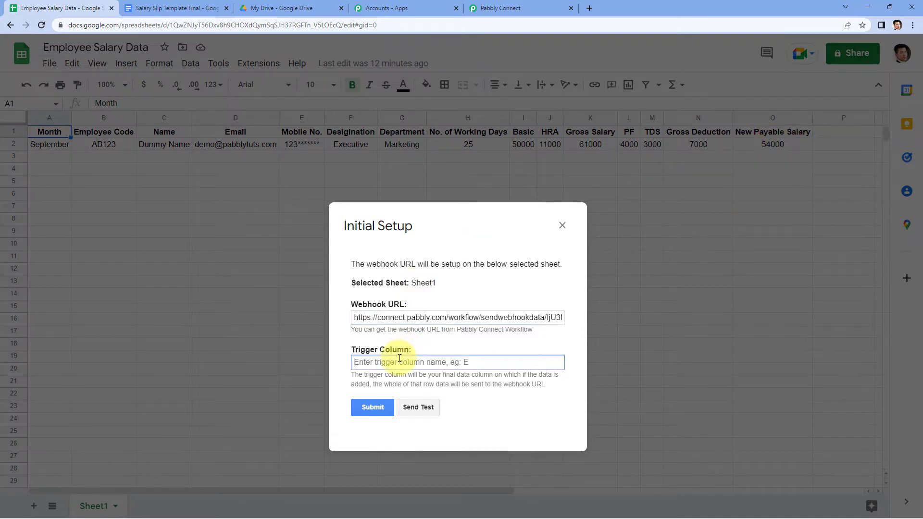
type("O")
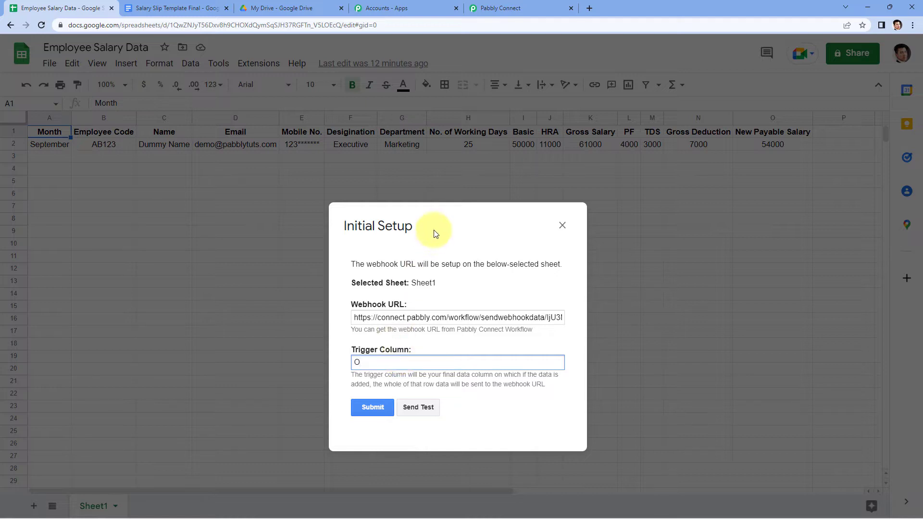
left_click_drag(436, 232, 431, 184)
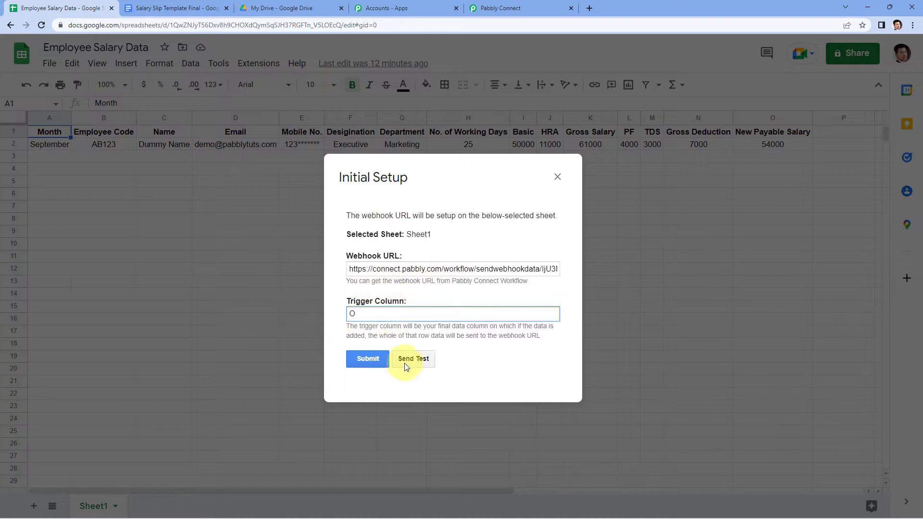
- Send test data to the webhook, then submit and close the Initial Setup
left_click(418, 364)
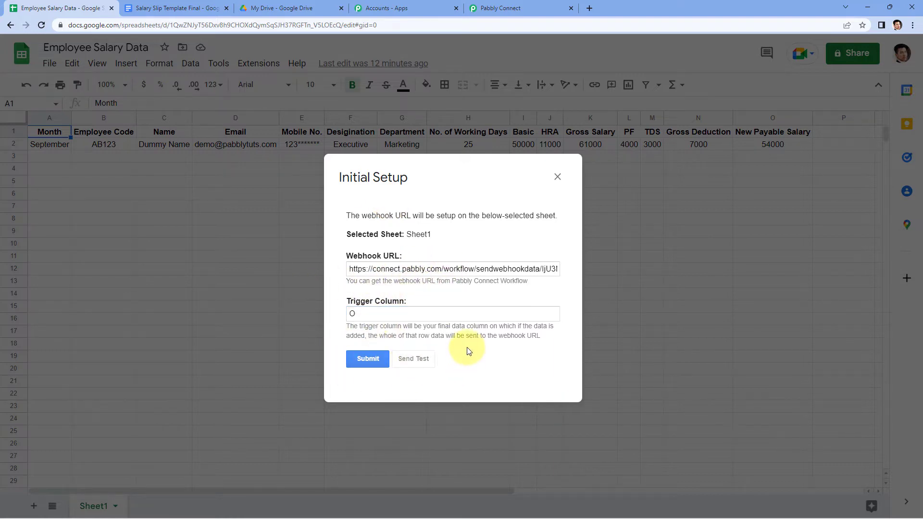
scroll(456, 317, "down", 2)
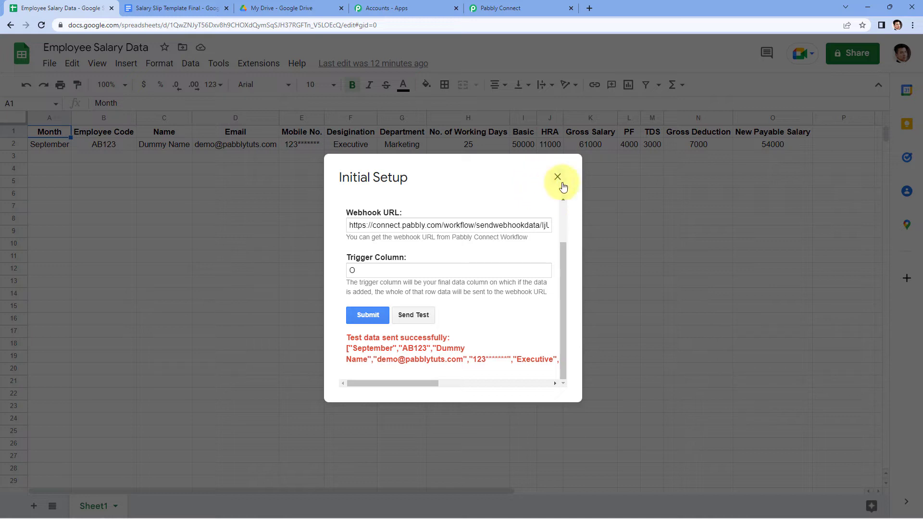
left_click(368, 317)
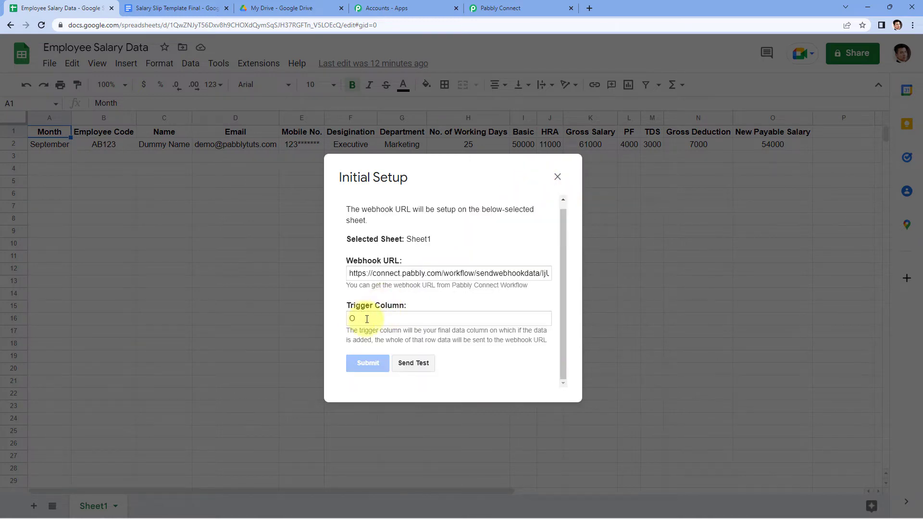
left_click(556, 177)
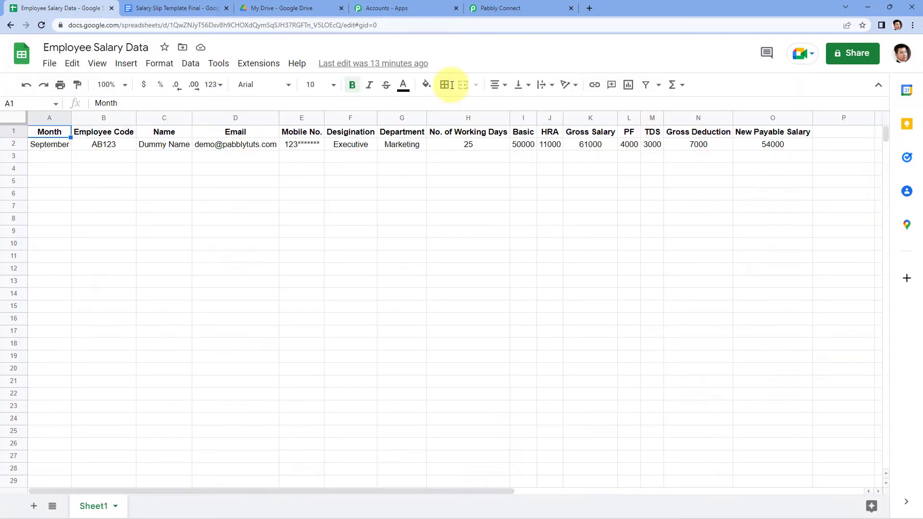
- Enable Send On Event for the Pabbly Connect Webhooks add-on and check that the option is ticked
left_click(248, 63)
mouse_move(272, 191)
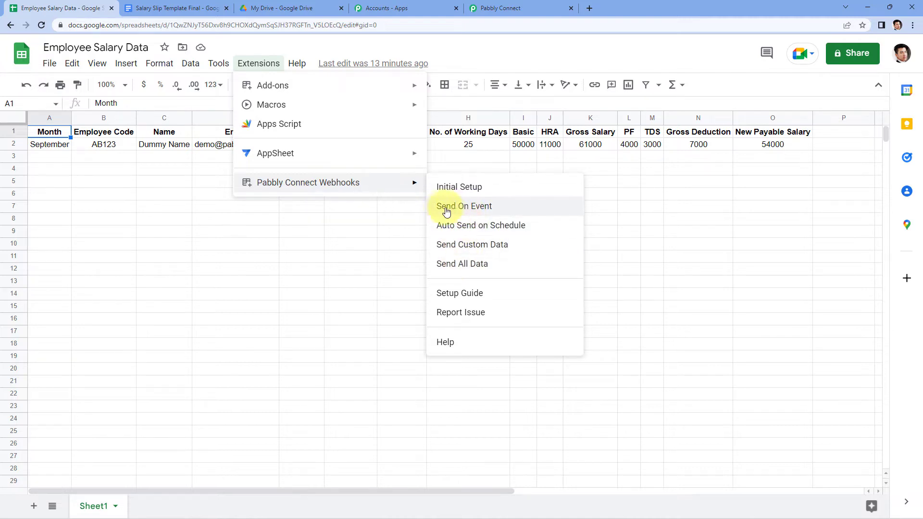
left_click(505, 213)
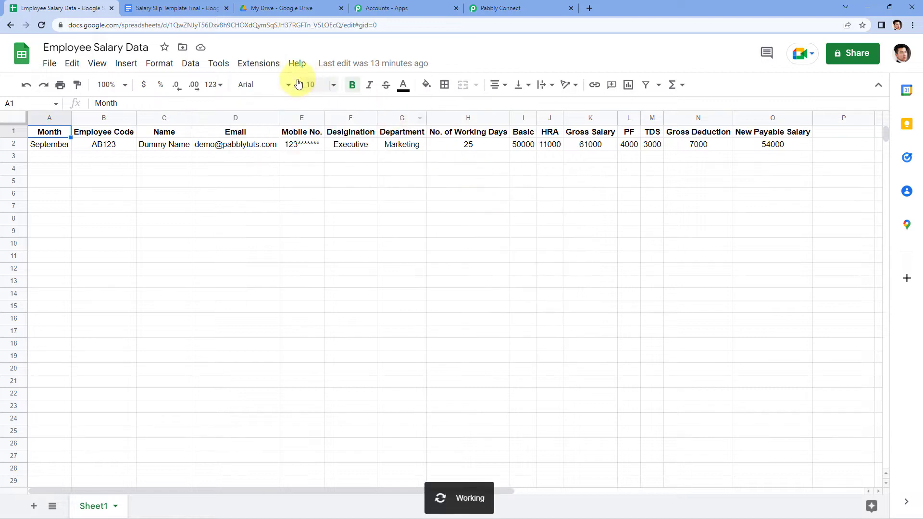
left_click(259, 63)
mouse_move(353, 188)
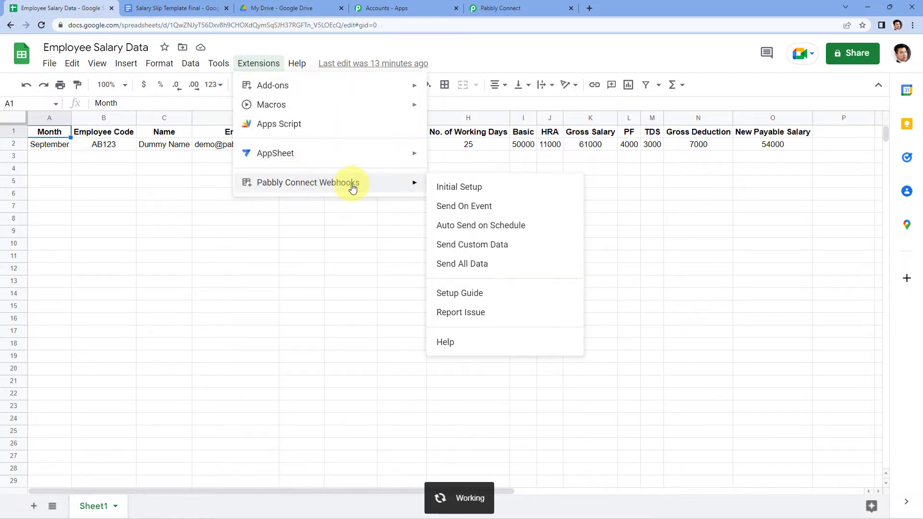
left_click(449, 211)
mouse_move(414, 190)
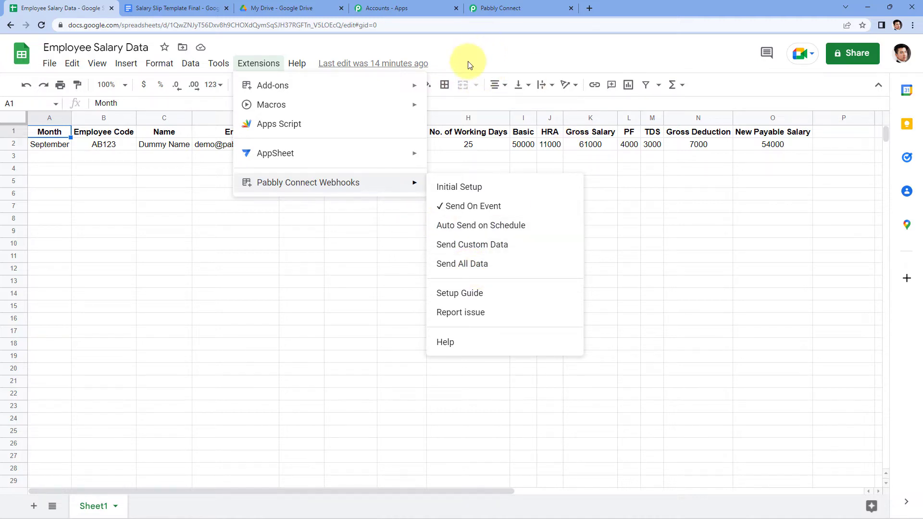
left_click(506, 51)
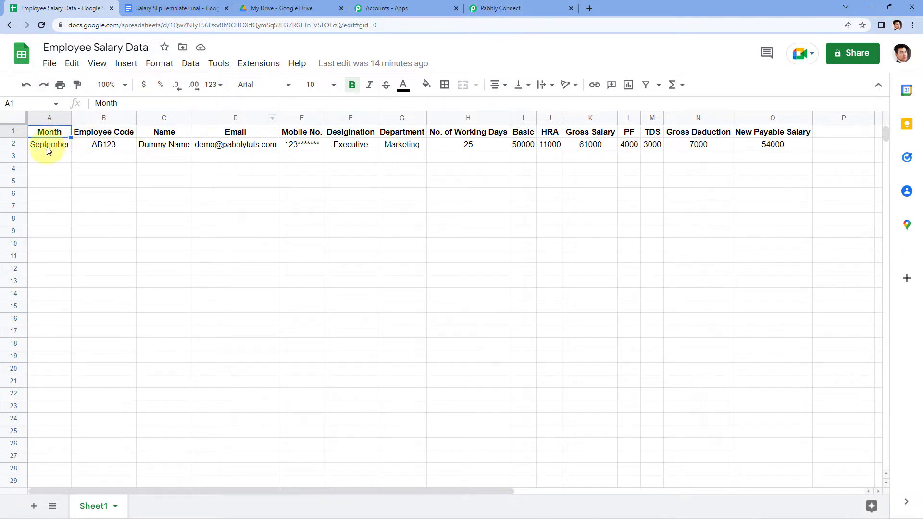
- Compare the employee row in the sheet with the webhook response received by the Google Sheets trigger in Pabbly Connect
left_click_drag(47, 148, 551, 147)
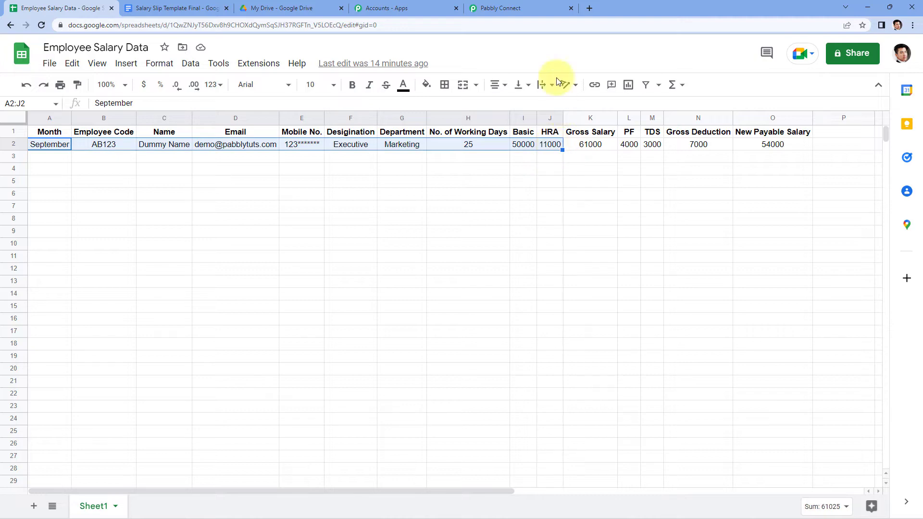
left_click(536, 7)
left_click(155, 288)
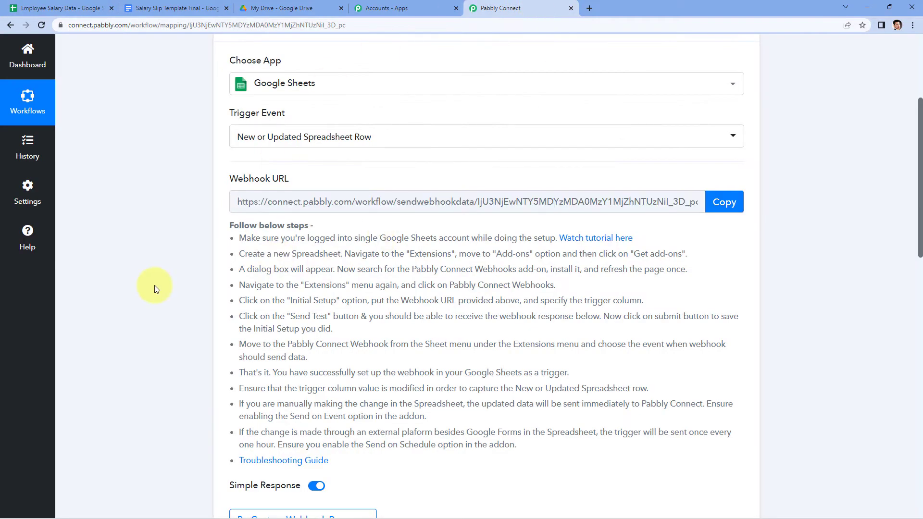
scroll(154, 285, "down", 5)
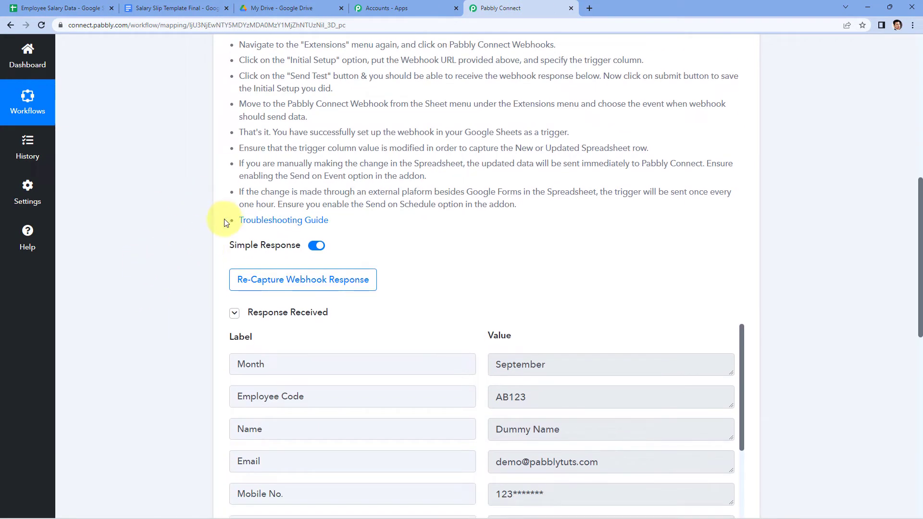
- Review the fields of the received webhook response and look up the month in row 2 of the Employee Salary Data sheet
scroll(224, 223, "down", 2)
scroll(426, 244, "down", 1)
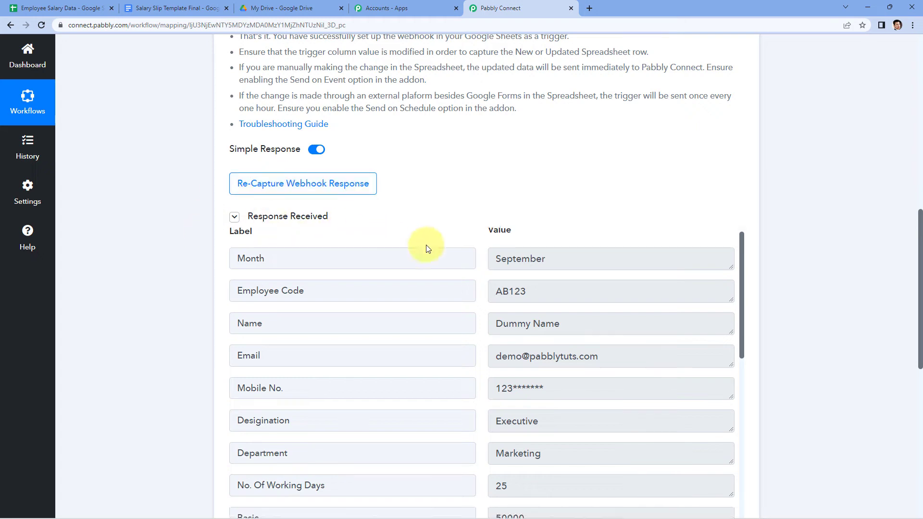
scroll(426, 245, "down", 4)
scroll(474, 206, "up", 3)
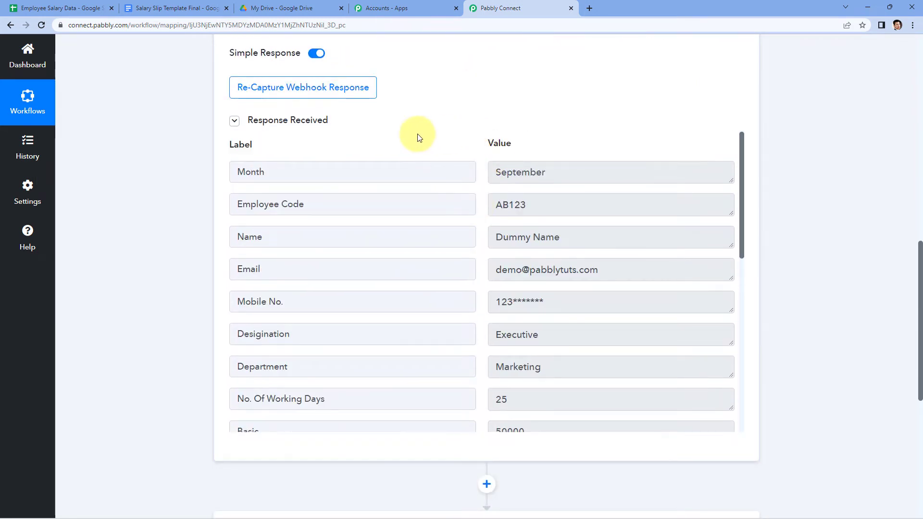
scroll(418, 138, "down", 2)
scroll(472, 194, "up", 2)
left_click(58, 8)
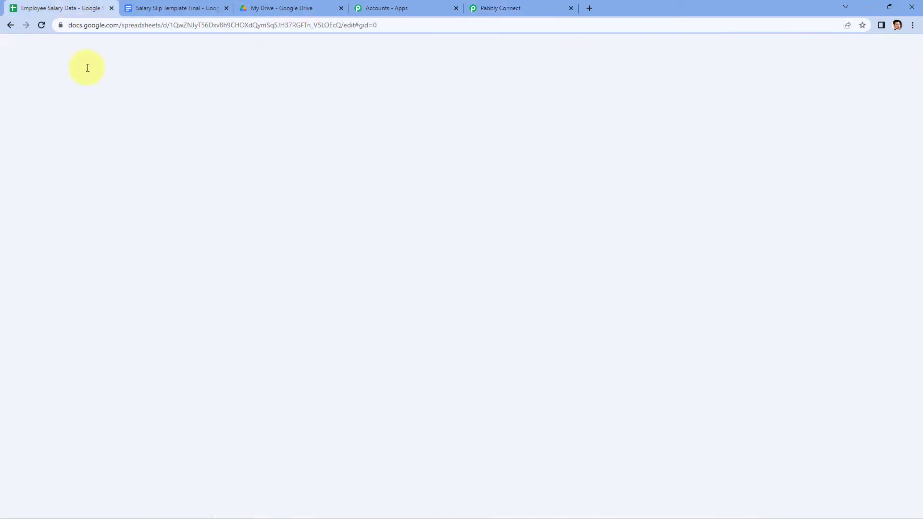
left_click(45, 144)
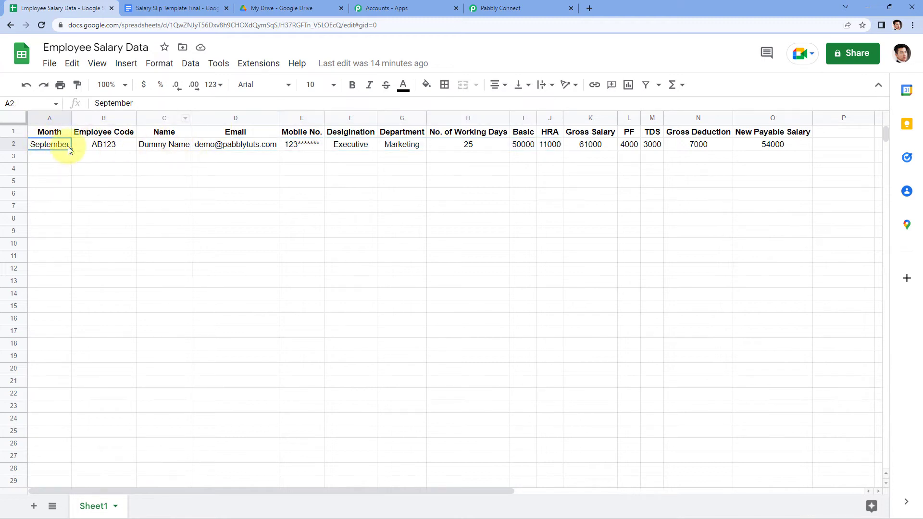
- Check the Month, Employee Code, Name, Email and Mobile No. values in the Pabbly Connect webhook response
left_click(518, 6)
left_click_drag(589, 171, 470, 173)
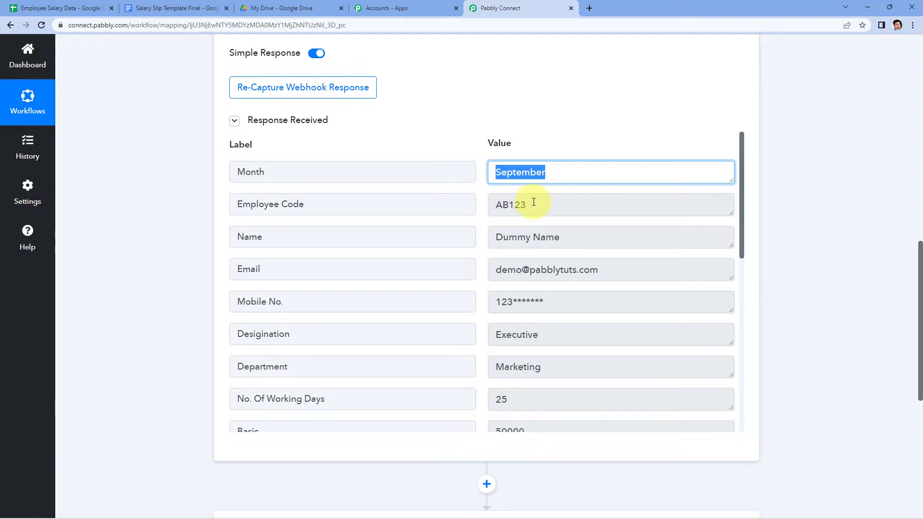
left_click_drag(534, 202, 476, 205)
left_click_drag(557, 240, 468, 237)
left_click(609, 245)
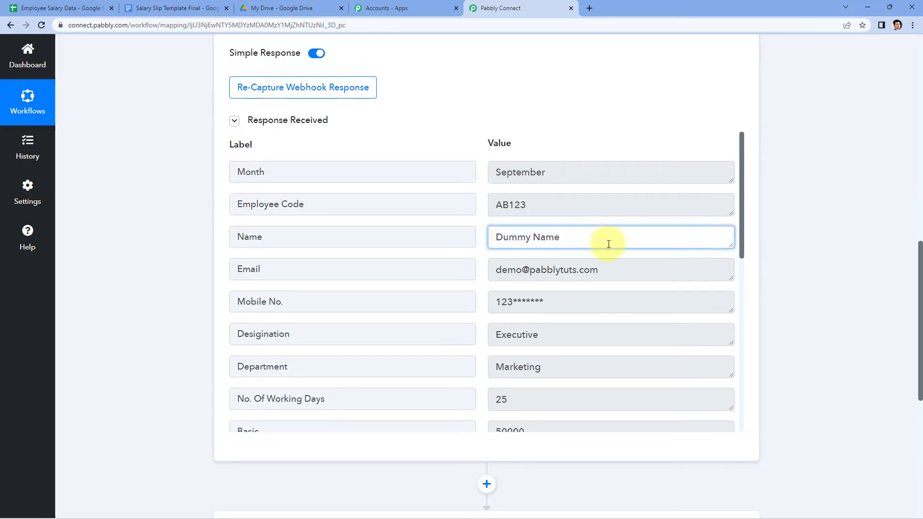
triple_click(583, 240)
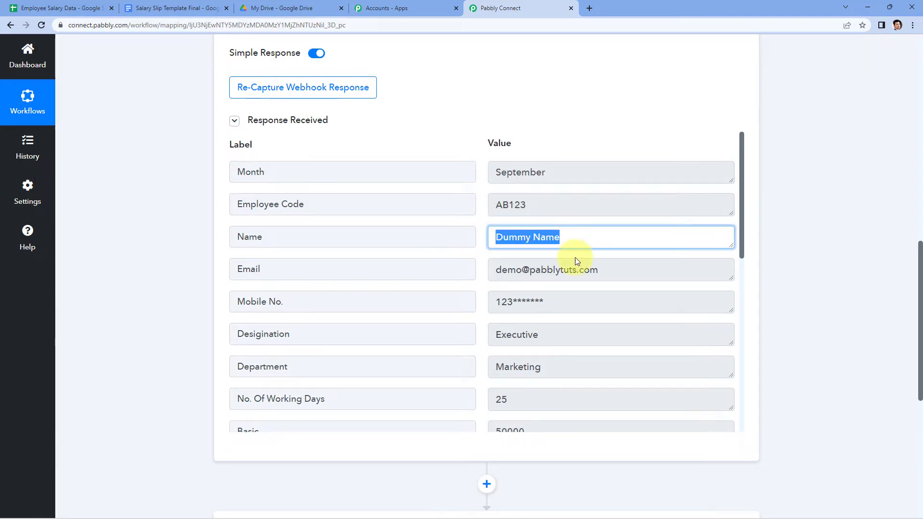
left_click_drag(599, 270, 459, 268)
left_click_drag(553, 301, 503, 327)
scroll(495, 274, "down", 2)
scroll(484, 299, "up", 2)
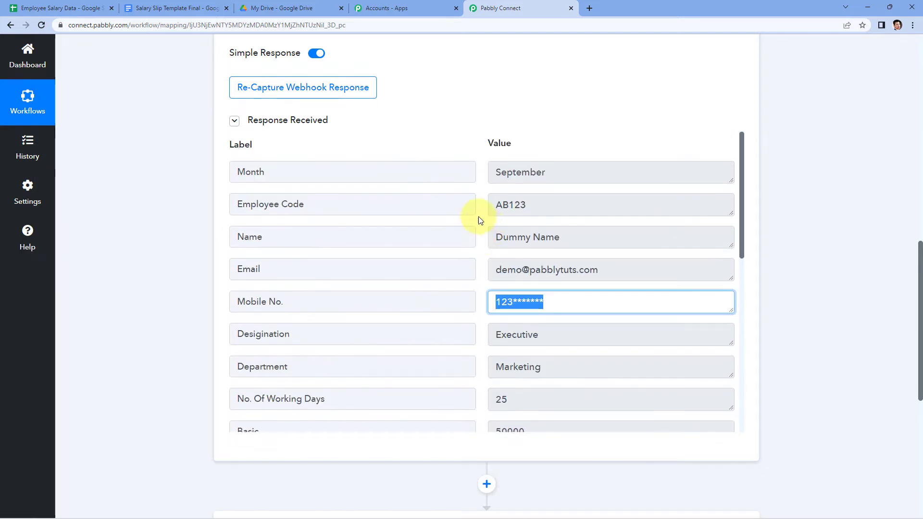
left_click(478, 217)
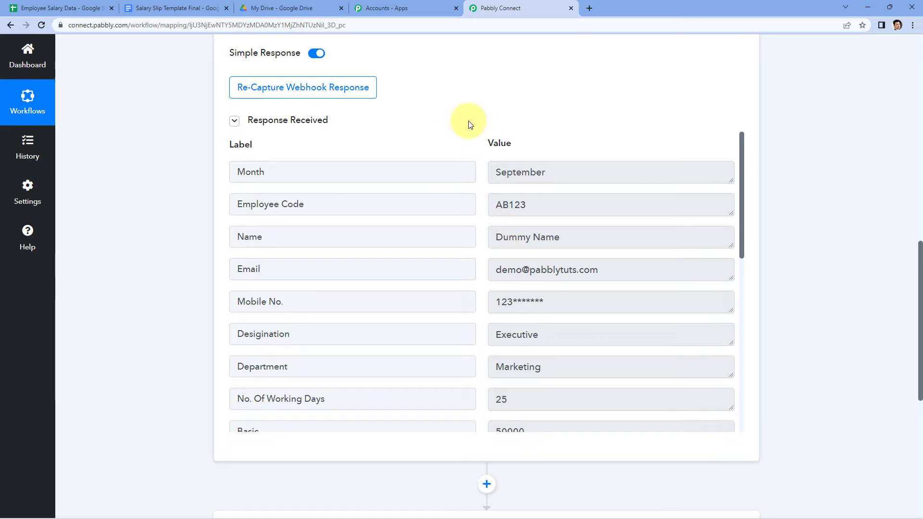
- Examine the Salary Slip Template Final document, including its company heading and the Month and Employee Code placeholders in double curly braces
left_click(202, 6)
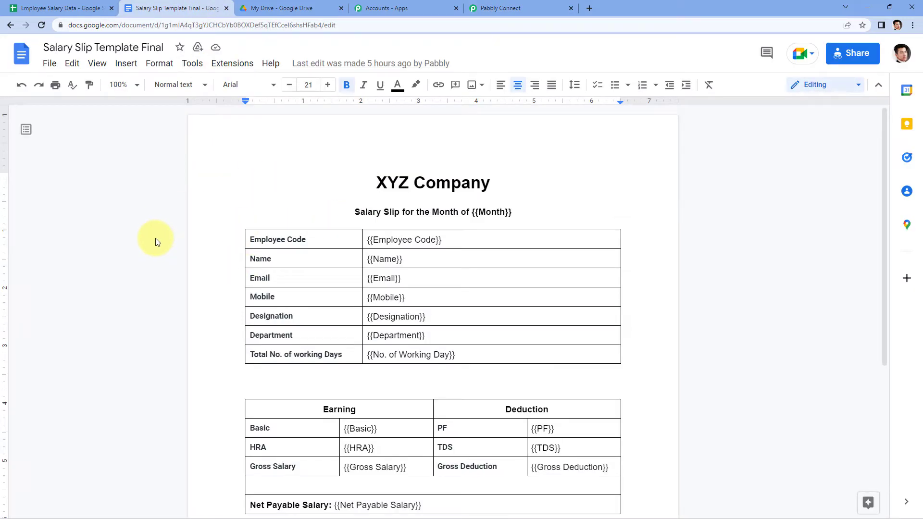
scroll(149, 222, "down", 1)
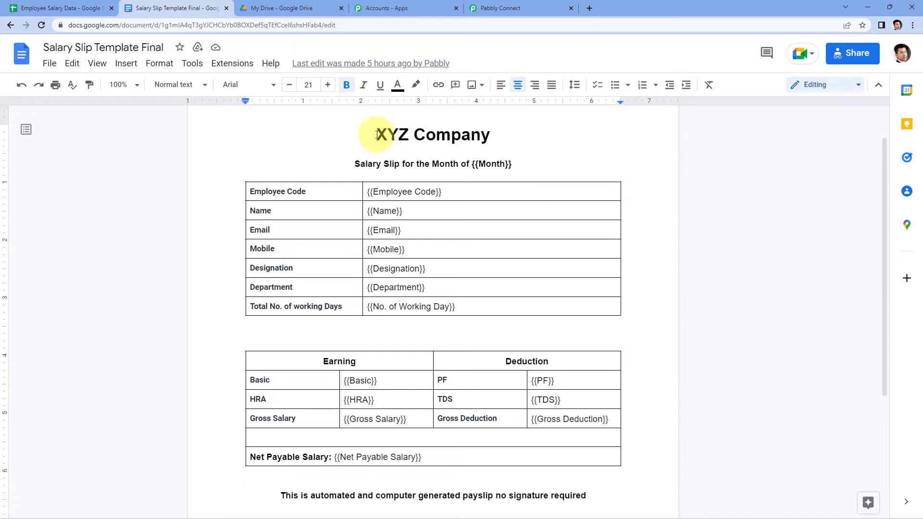
left_click_drag(377, 135, 505, 137)
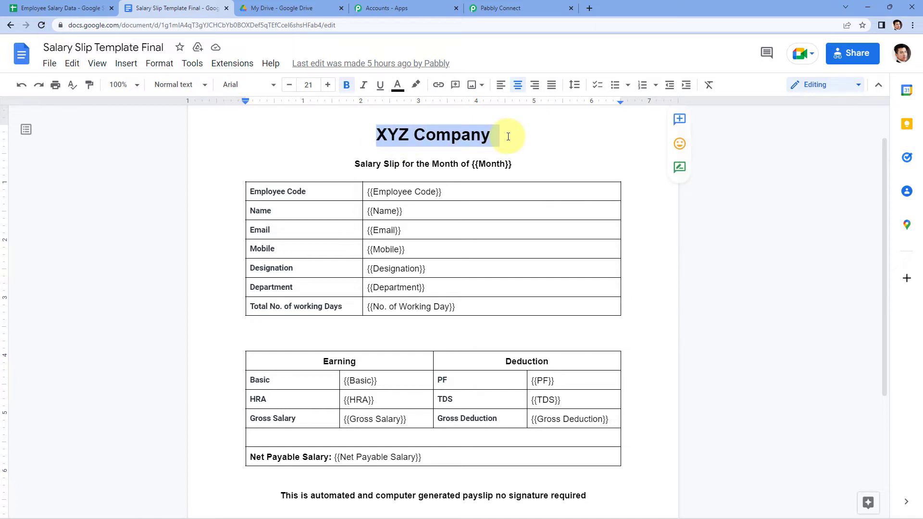
left_click(508, 136)
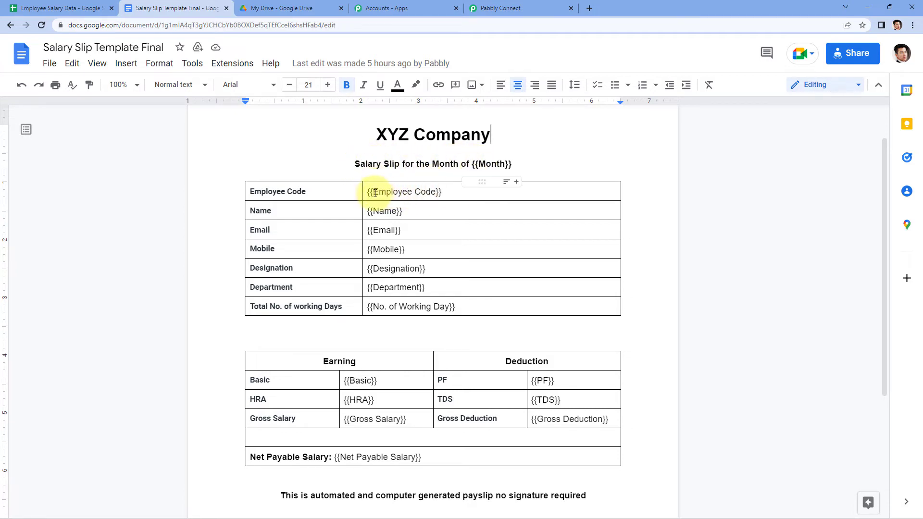
left_click_drag(374, 192, 436, 192)
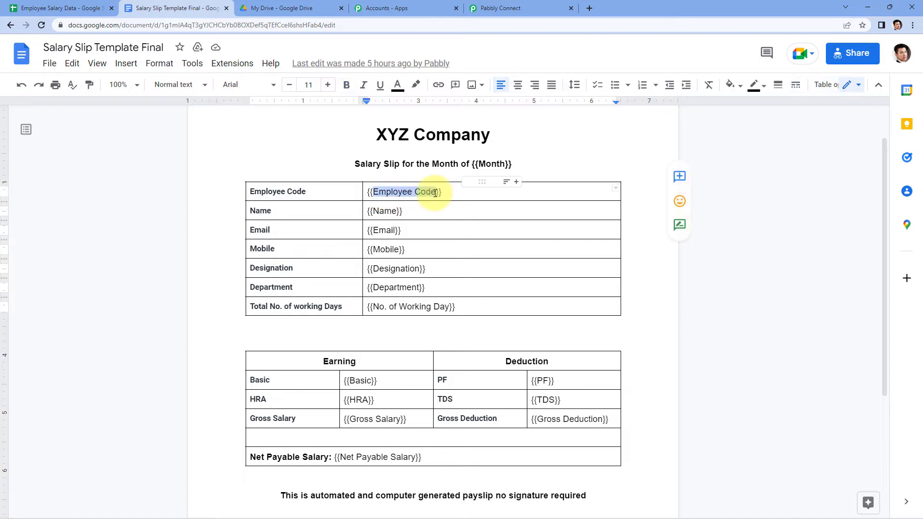
left_click_drag(479, 164, 506, 164)
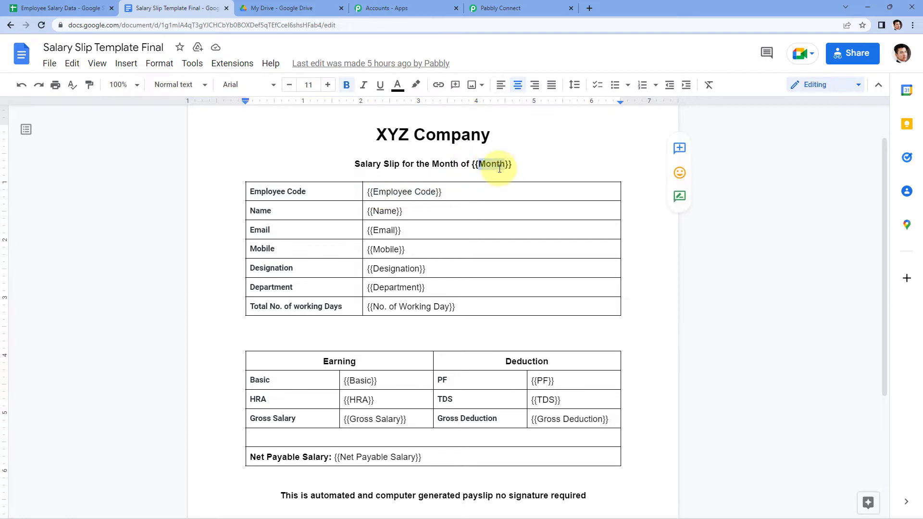
left_click(532, 164)
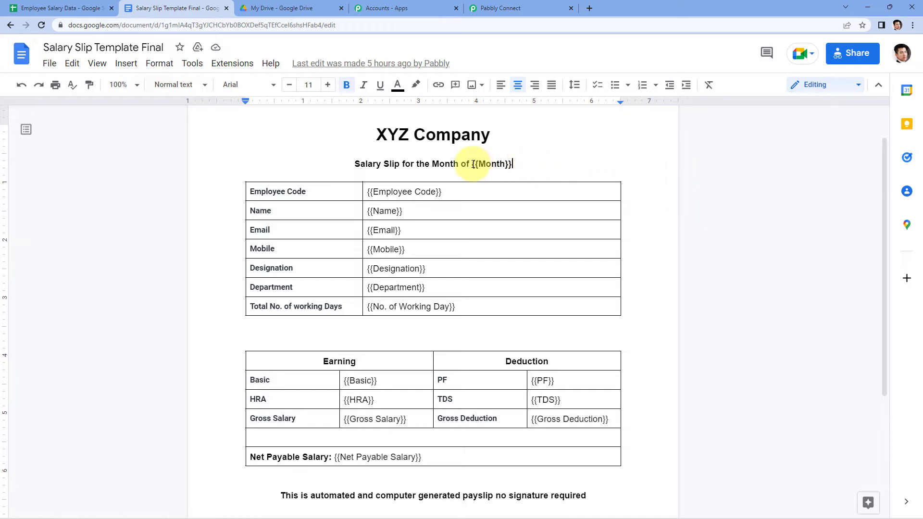
left_click_drag(479, 164, 504, 164)
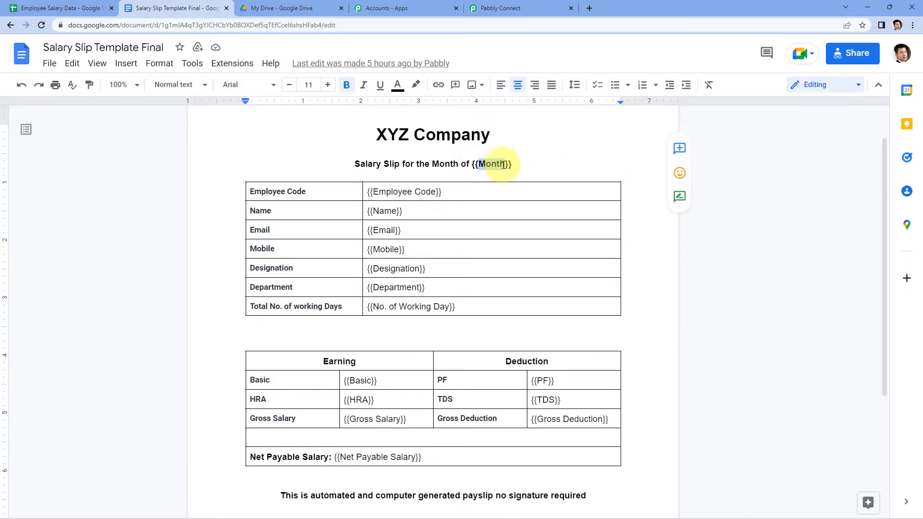
left_click_drag(353, 164, 501, 170)
left_click(478, 164)
- Compare the Month and Employee Code placeholders in the salary slip template with the matching columns of the employee sheet
left_click(28, 8)
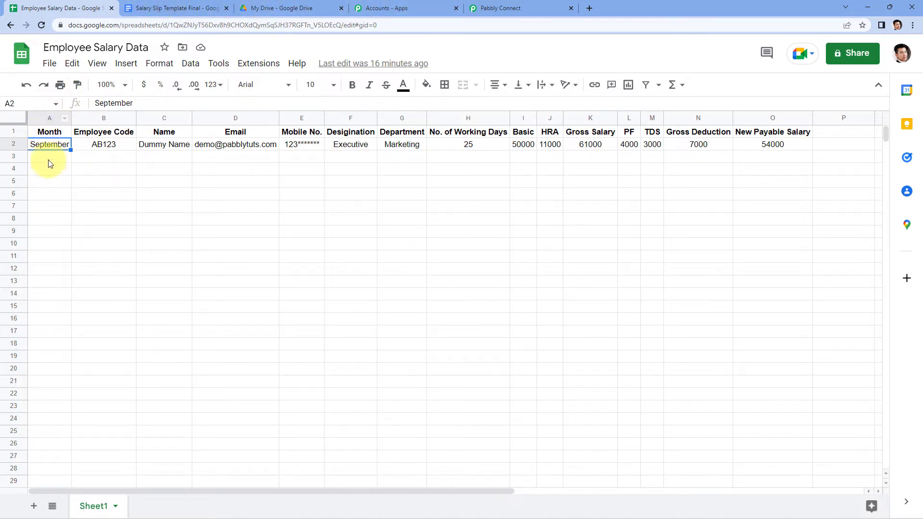
left_click(197, 7)
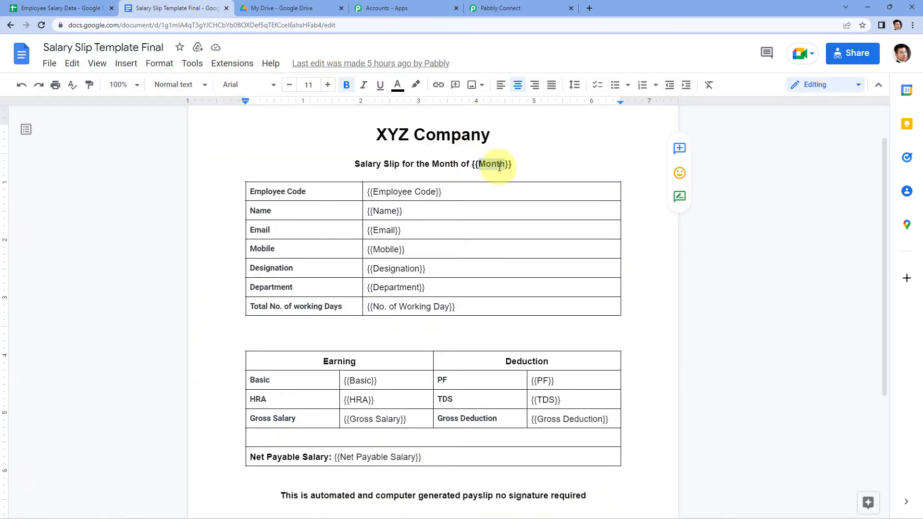
left_click_drag(504, 163, 479, 164)
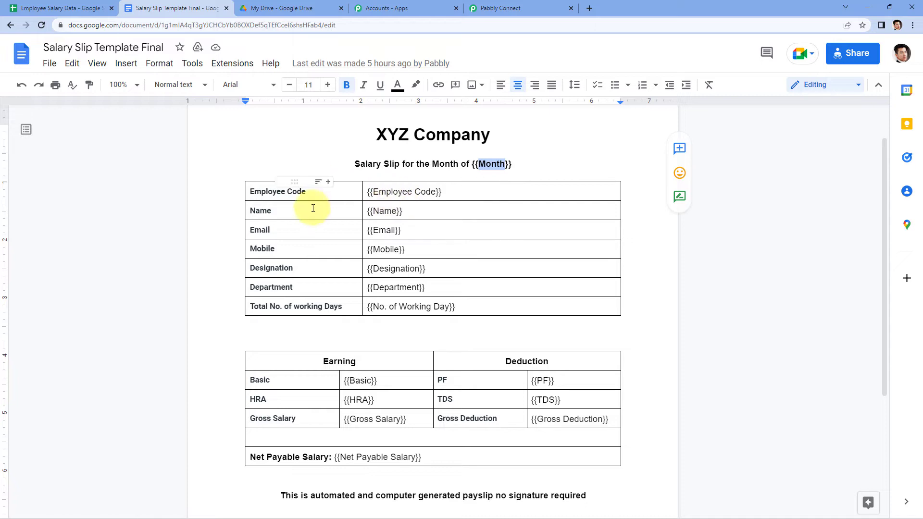
left_click_drag(437, 193, 372, 194)
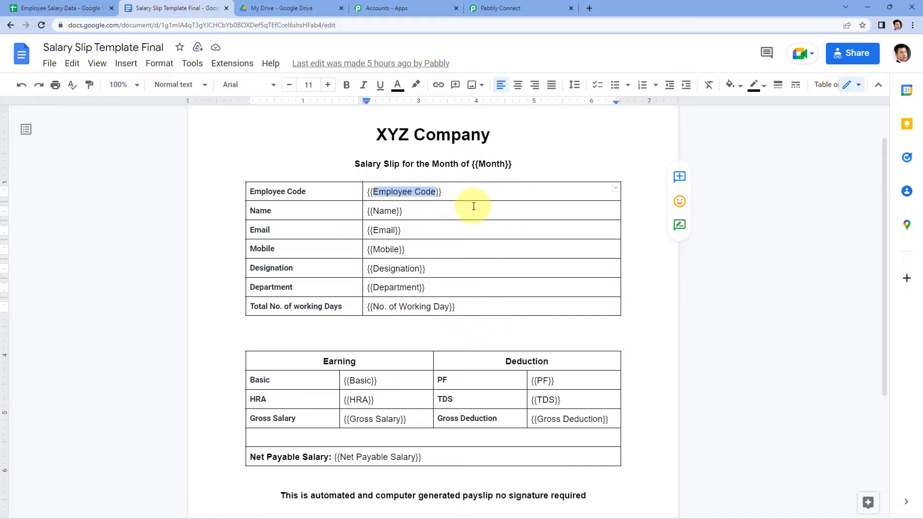
left_click(450, 195)
left_click_drag(450, 194, 367, 191)
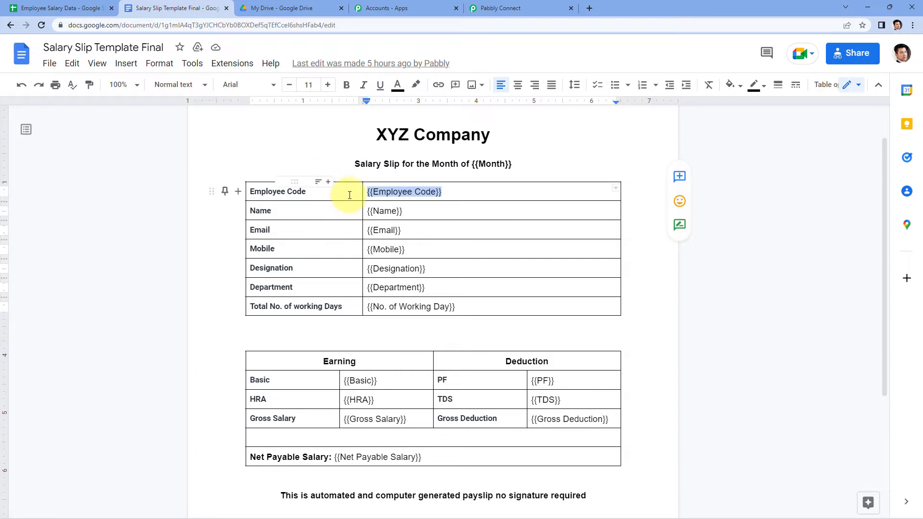
left_click(41, 8)
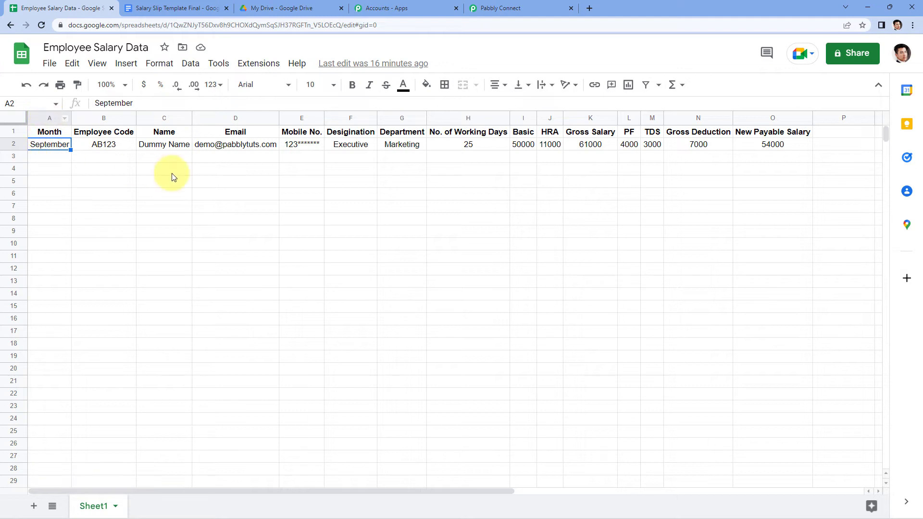
left_click(159, 9)
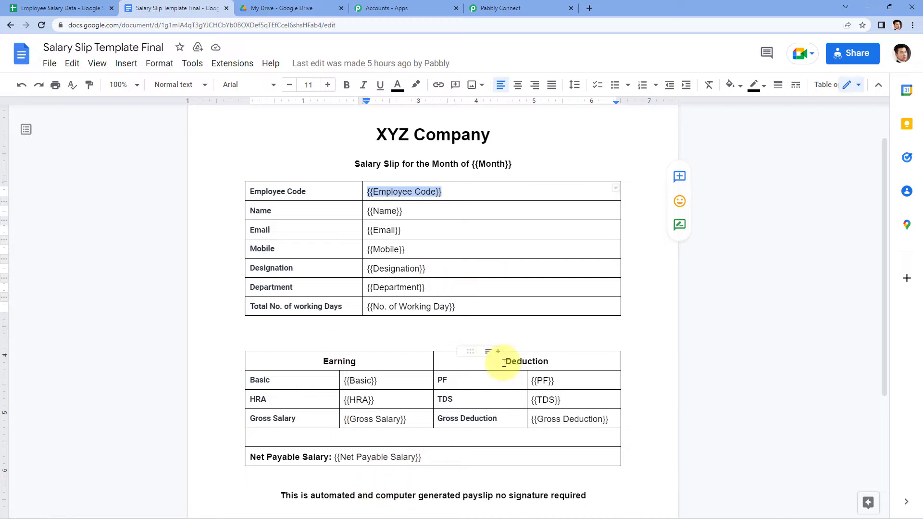
left_click(540, 168)
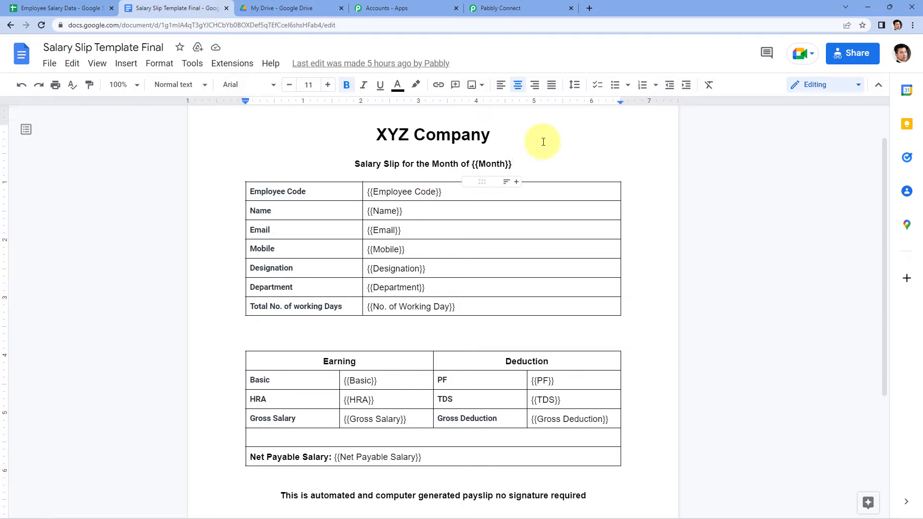
- Return to the Pabbly Connect workflow and choose Google Docs as the app for the second step
left_click(548, 4)
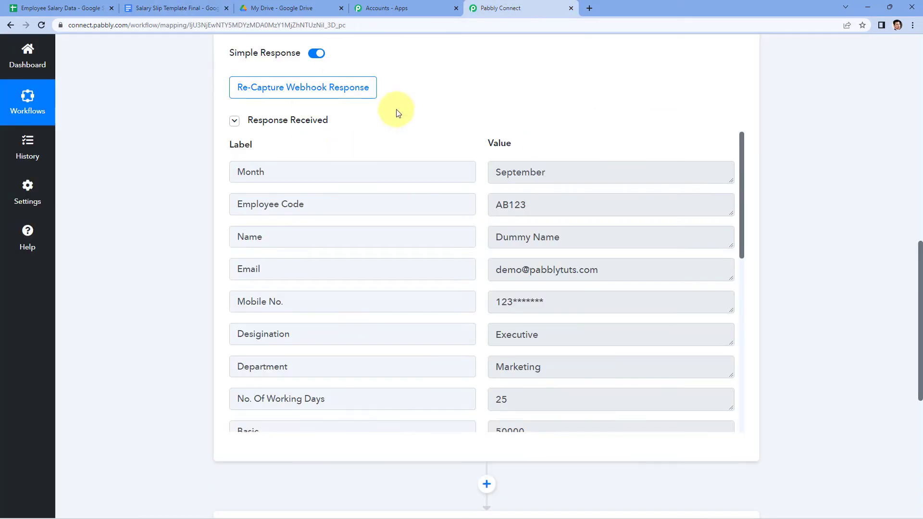
scroll(434, 111, "down", 5)
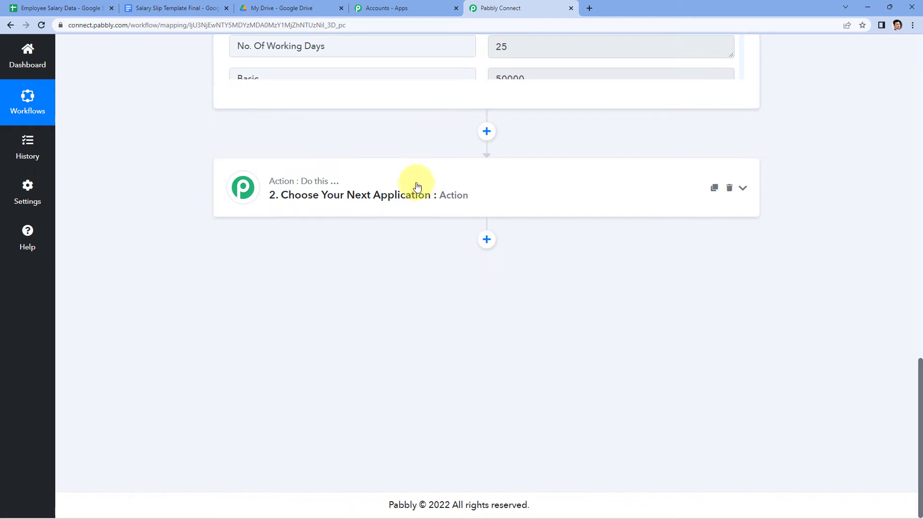
left_click(398, 183)
left_click(277, 257)
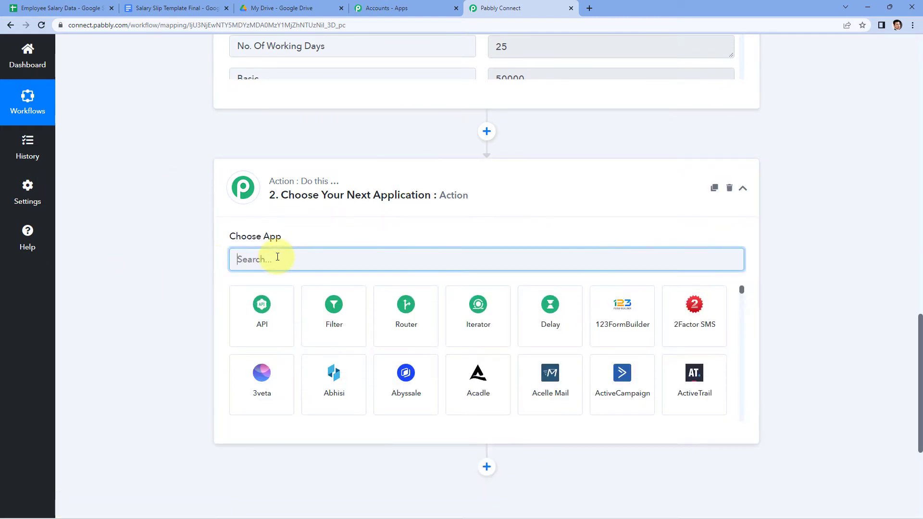
type("Google Do")
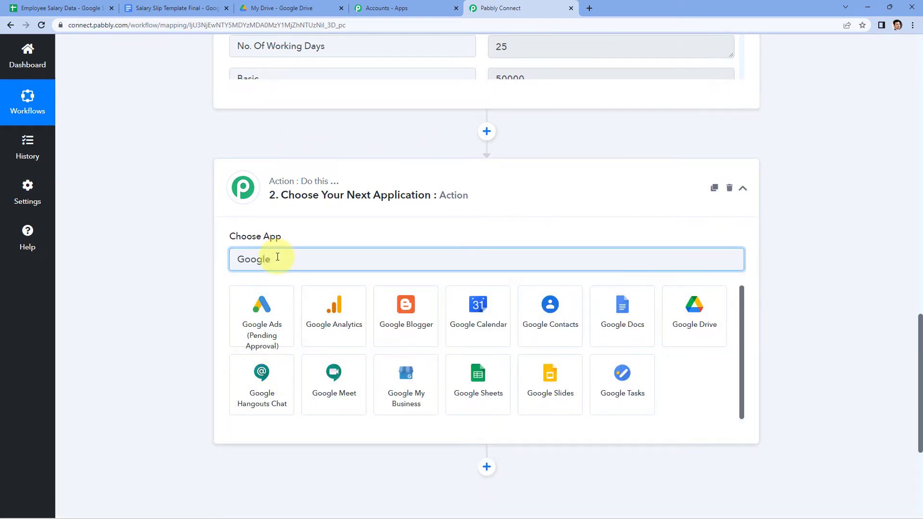
type("cs")
left_click(261, 305)
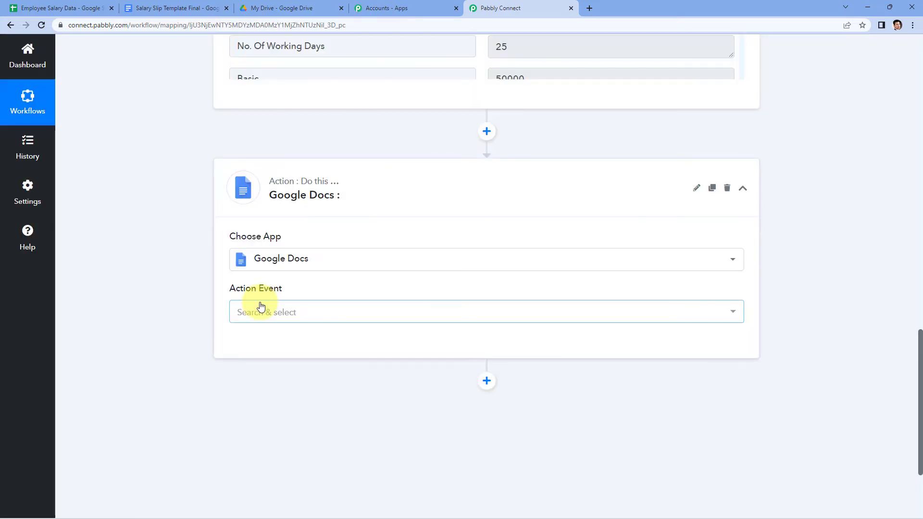
- Set the Google Docs action event to Create Document from Template and view the salary slip template document
left_click(305, 313)
scroll(180, 321, "down", 3)
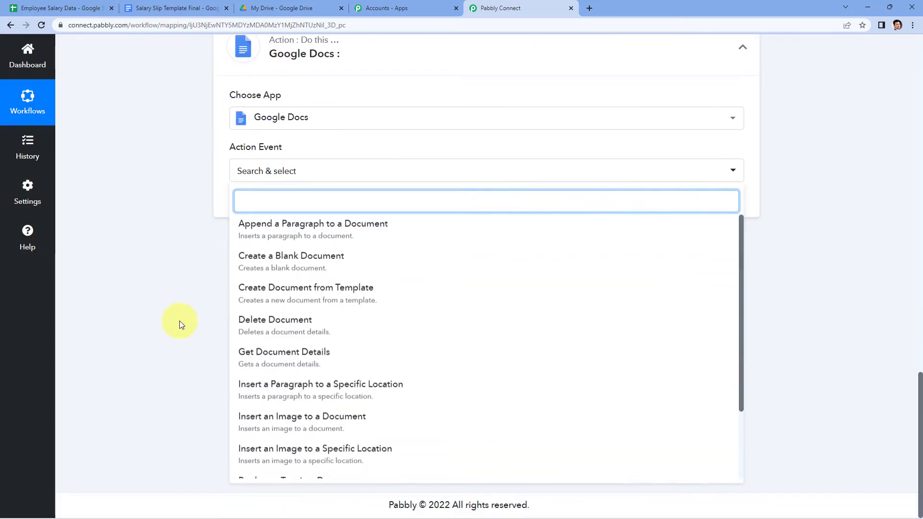
left_click(321, 291)
left_click(178, 8)
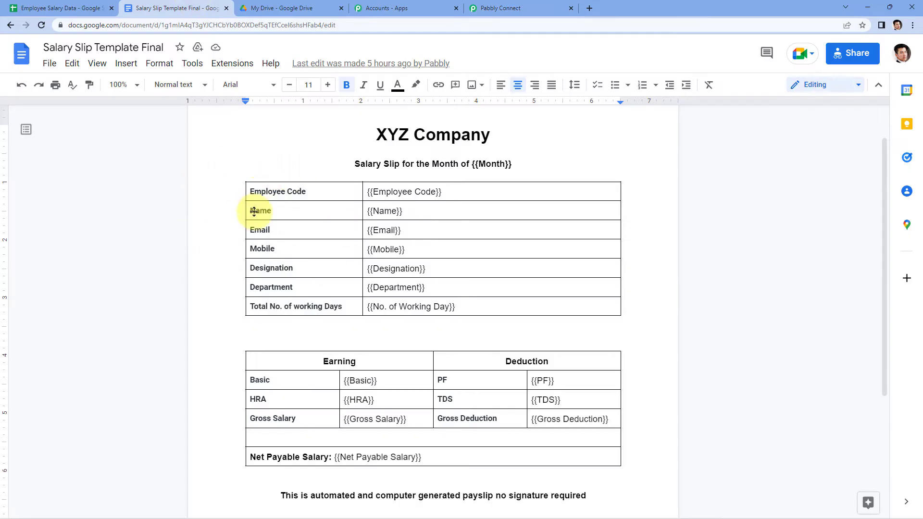
left_click(542, 6)
- Connect the Google Docs action through a new connection and grant Pabbly Connect access to the Google account
left_click(258, 206)
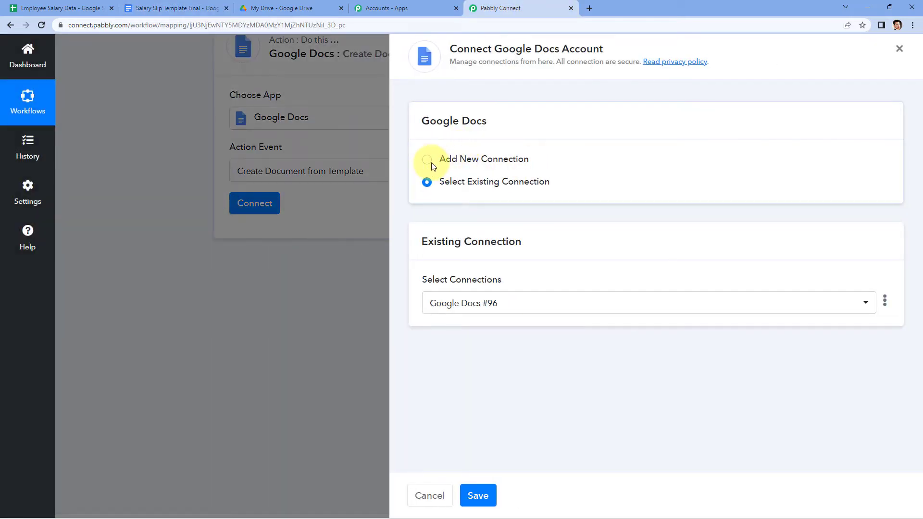
left_click(428, 160)
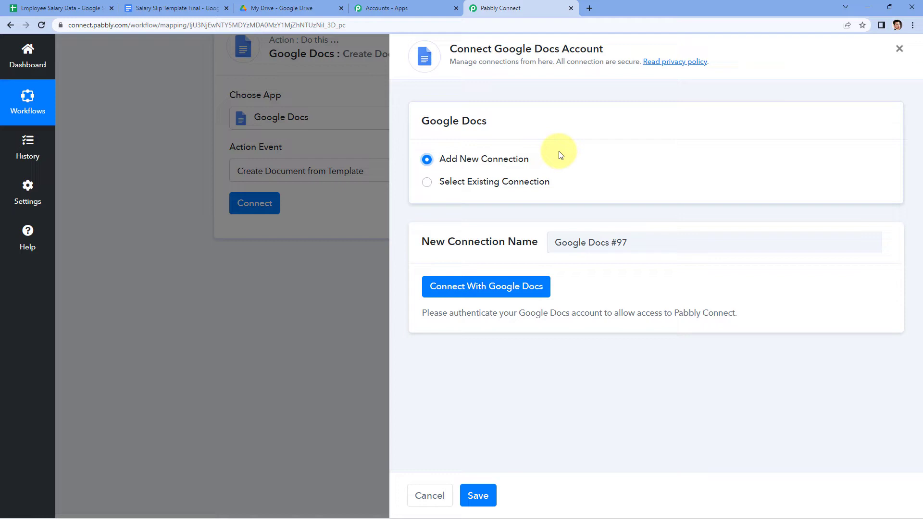
left_click(473, 297)
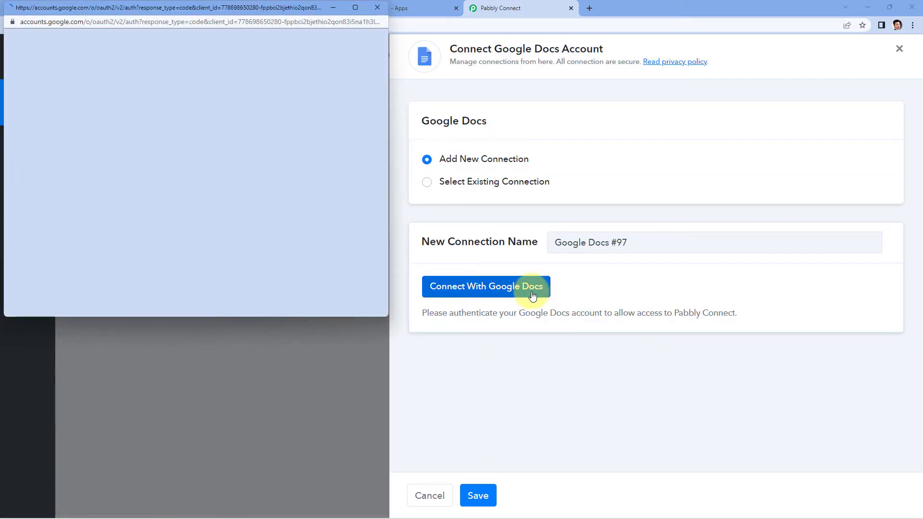
left_click(198, 185)
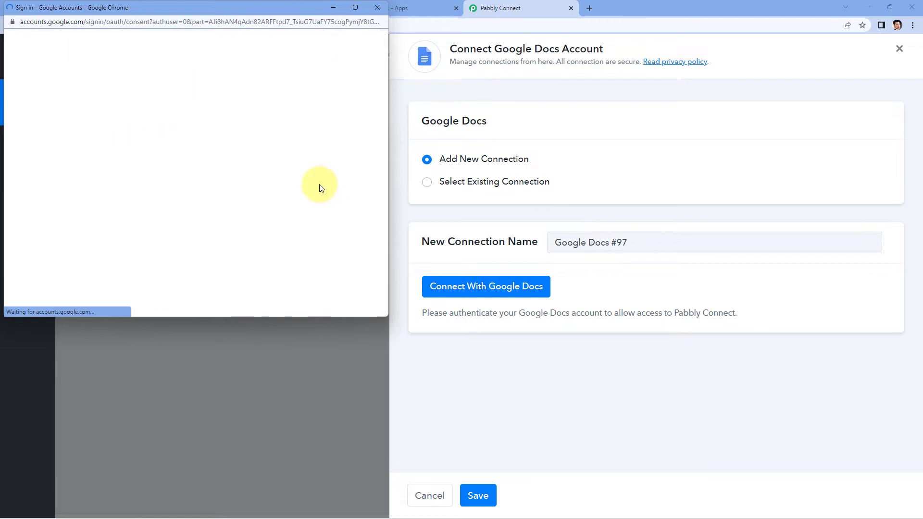
scroll(298, 193, "down", 5)
left_click(273, 228)
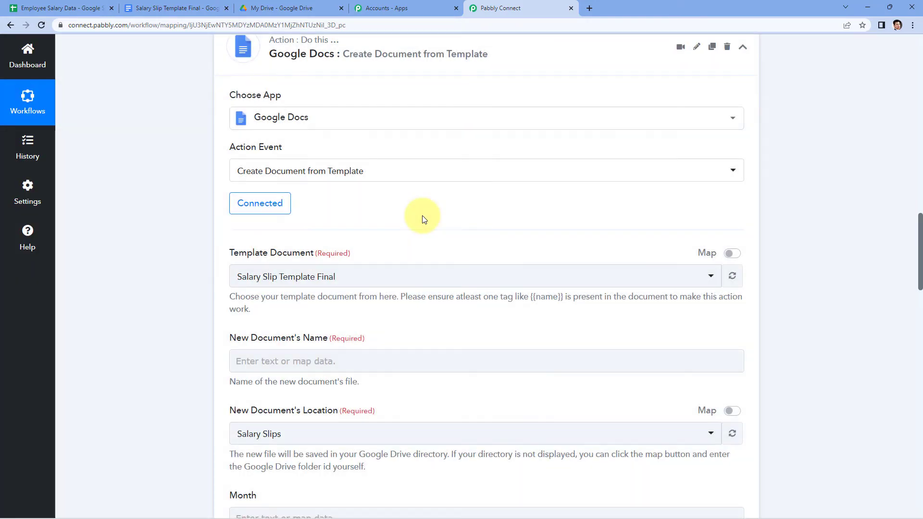
- Set the template document to Salary Slip Template Final, checking its title in the open Google Docs file
scroll(422, 215, "down", 1)
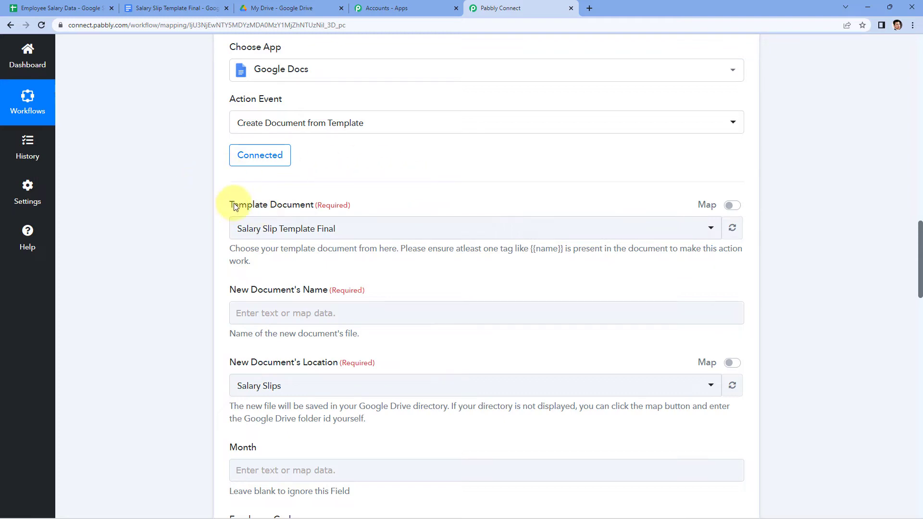
left_click(393, 241)
scroll(302, 311, "down", 1)
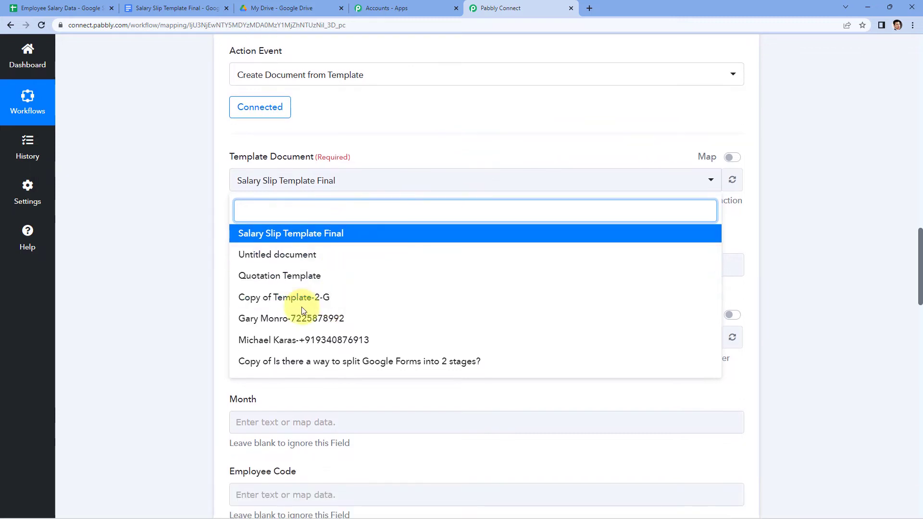
scroll(176, 302, "up", 1)
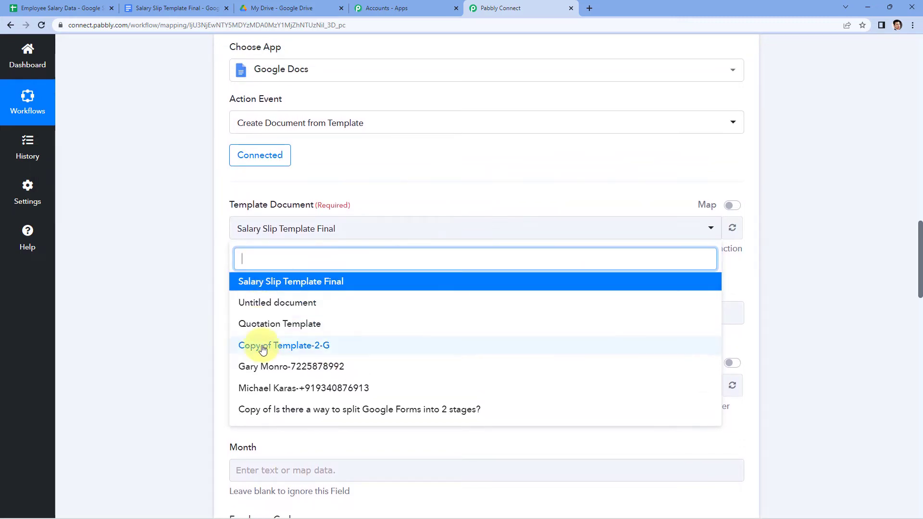
left_click(159, 7)
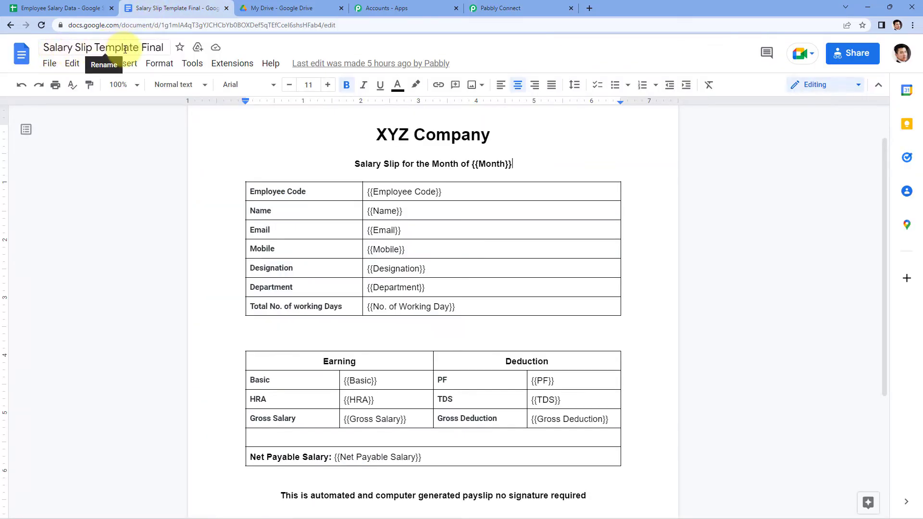
left_click(486, 8)
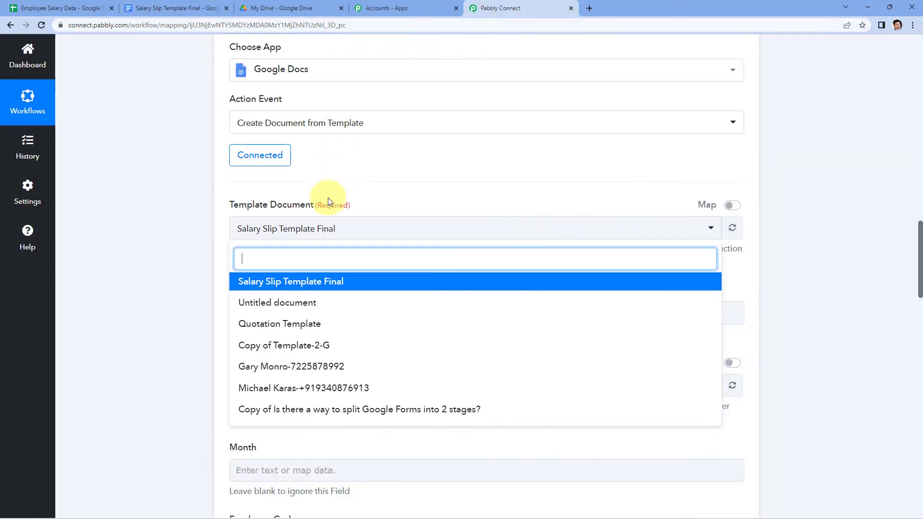
left_click(301, 283)
left_click(375, 193)
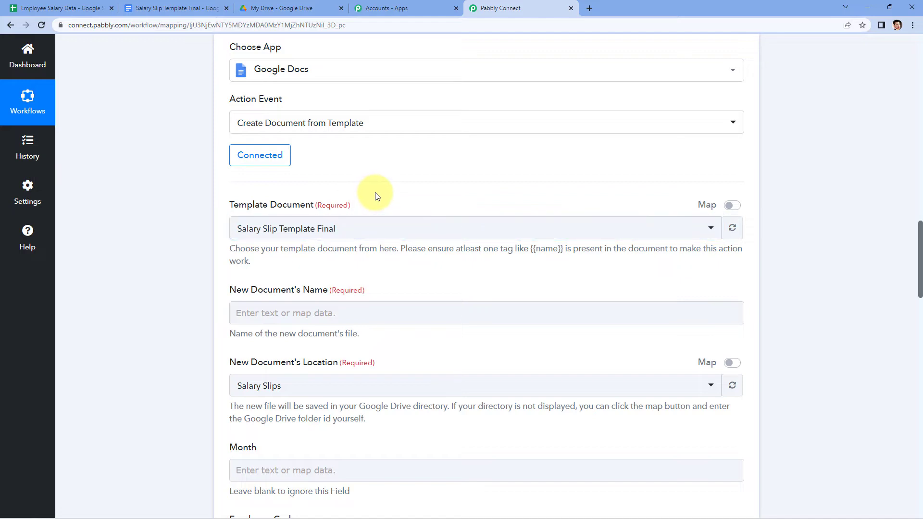
- Review the Employee Code and Name values in the Google Sheets trigger response as parts for the new document's name
scroll(375, 192, "down", 1)
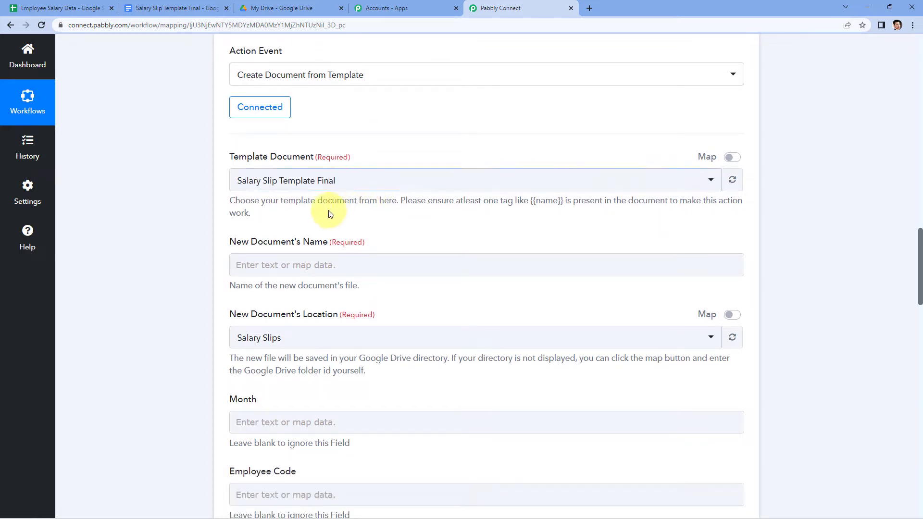
scroll(218, 212, "down", 1)
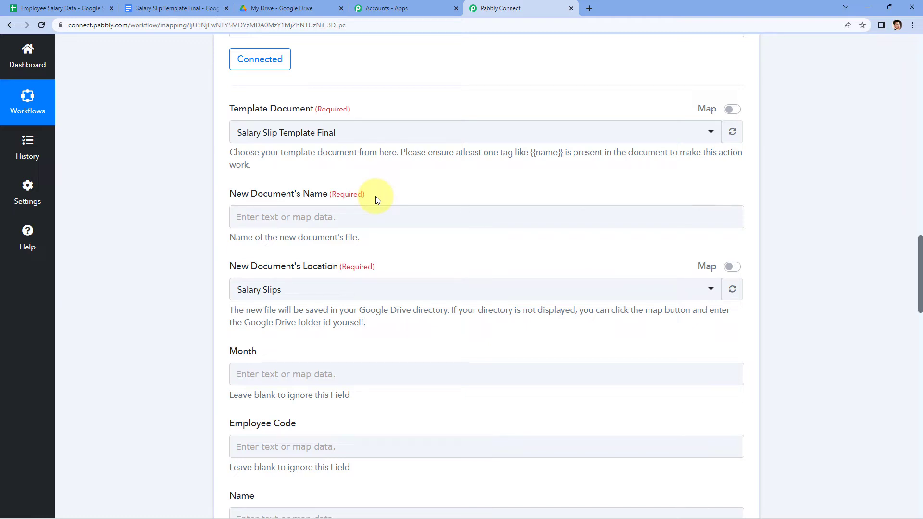
scroll(376, 196, "up", 6)
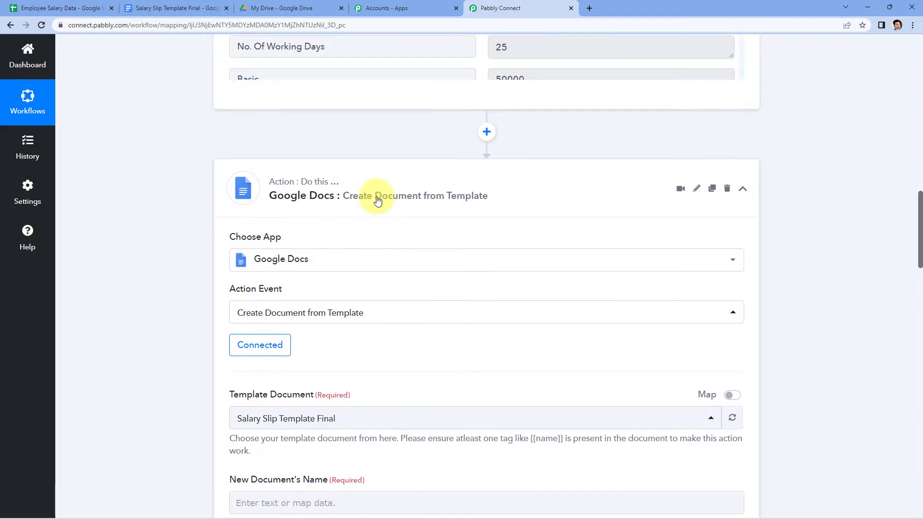
scroll(377, 201, "up", 6)
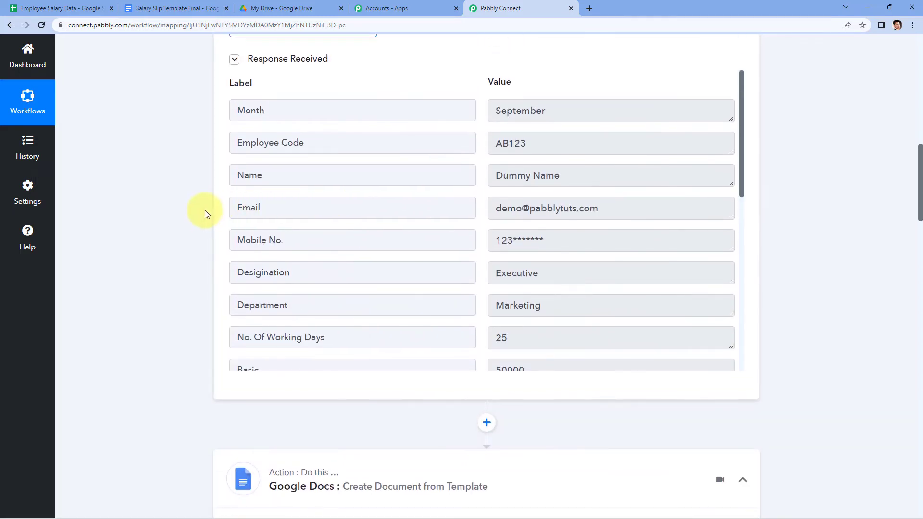
scroll(204, 210, "up", 3)
scroll(204, 210, "down", 2)
left_click_drag(552, 187, 498, 189)
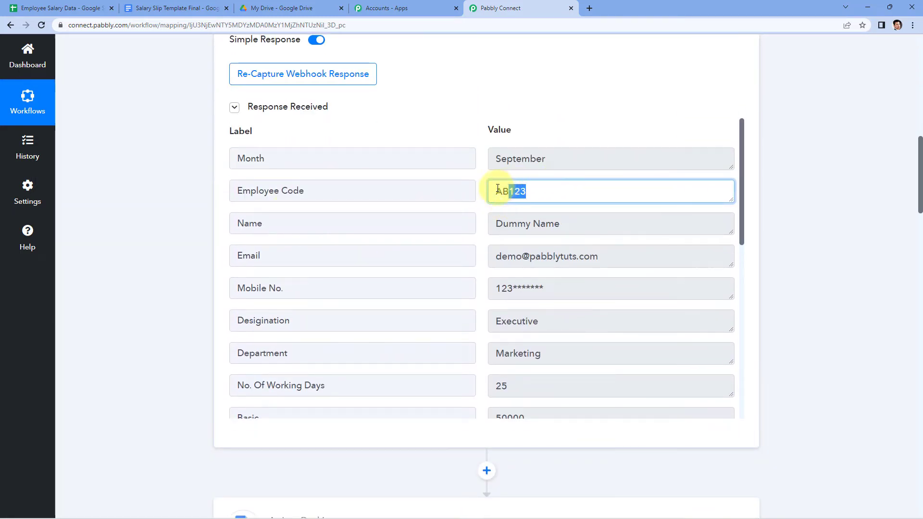
left_click(531, 191)
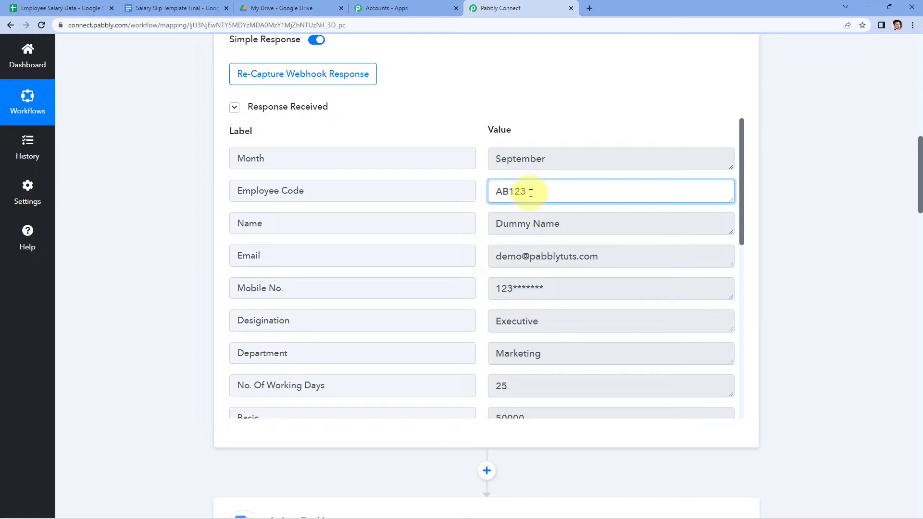
left_click_drag(561, 224, 478, 219)
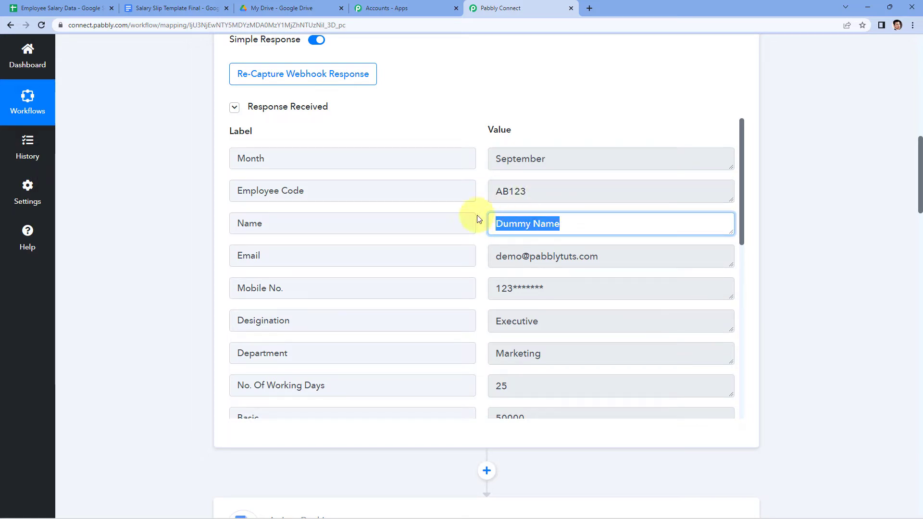
left_click(481, 211)
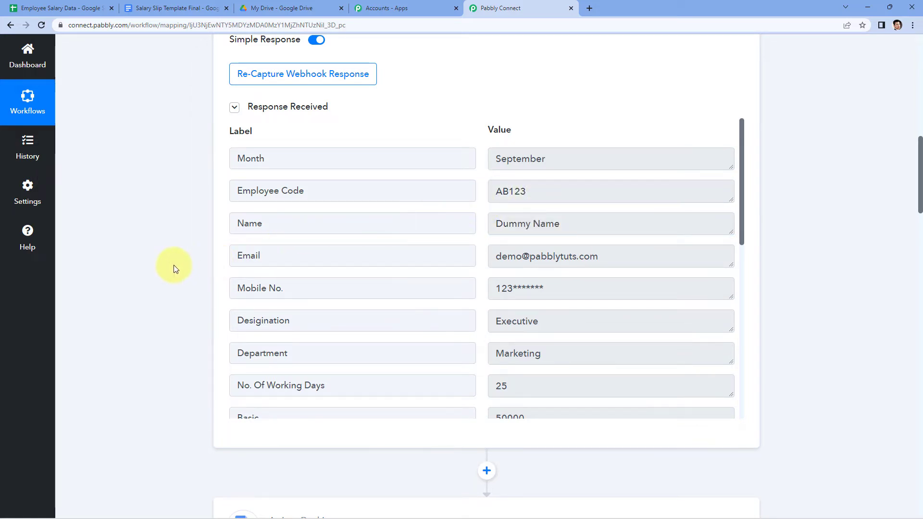
left_click_drag(527, 191, 479, 194)
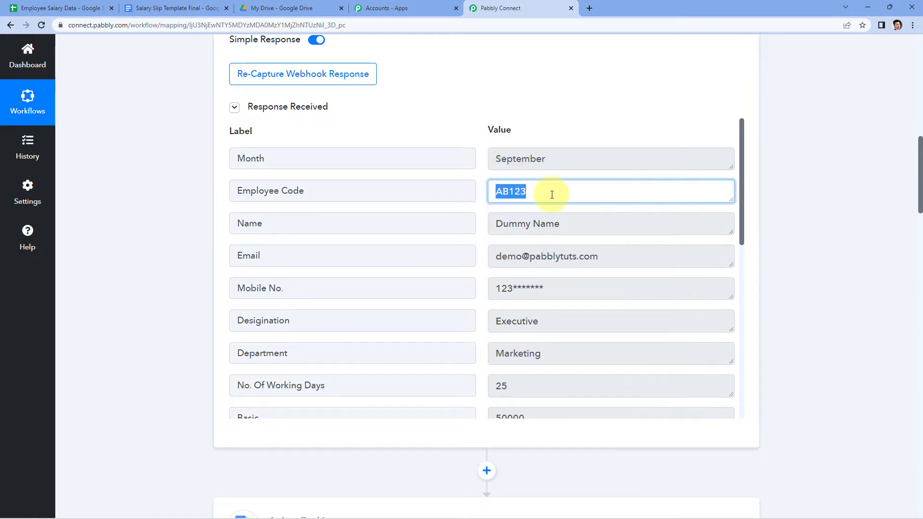
- Compare the New Document's Name field of the Google Docs action with the trigger response's Employee Code and Name
scroll(193, 259, "down", 9)
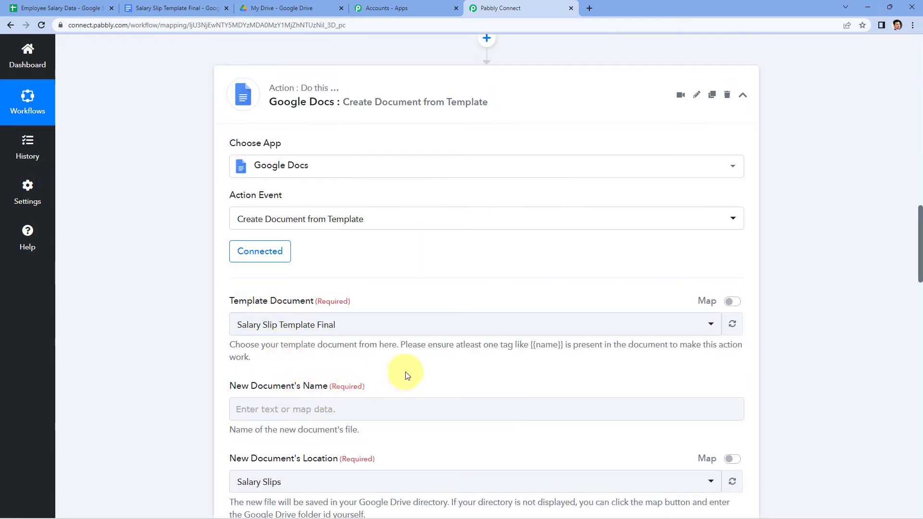
scroll(406, 376, "up", 9)
left_click_drag(567, 222, 491, 222)
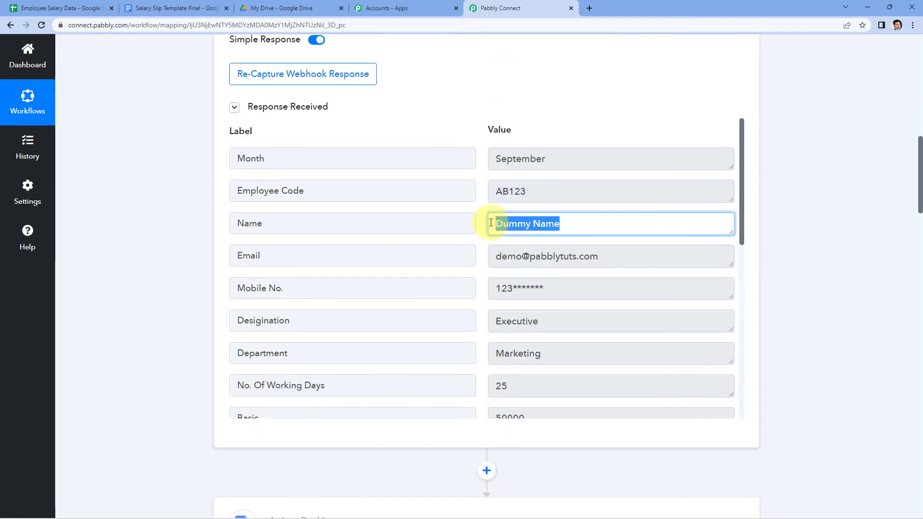
left_click(408, 219)
scroll(188, 252, "down", 8)
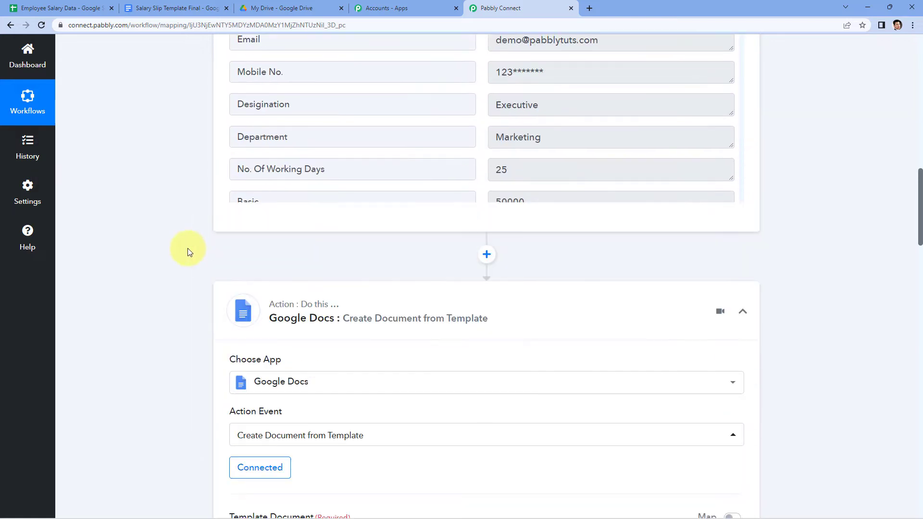
scroll(185, 249, "down", 4)
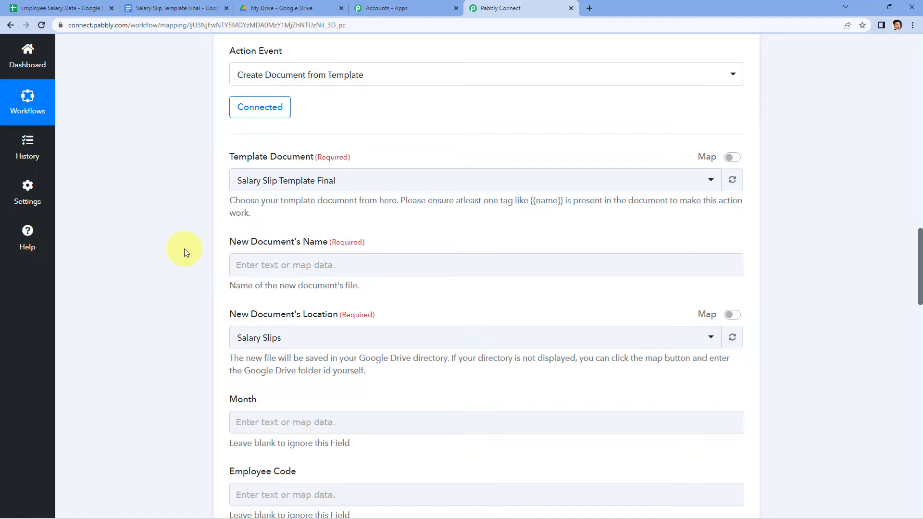
scroll(182, 249, "up", 10)
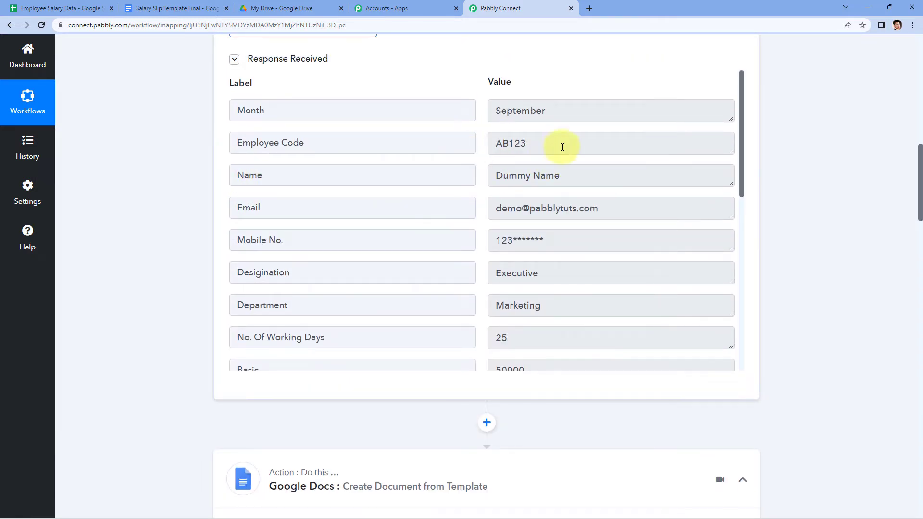
left_click_drag(561, 144, 457, 144)
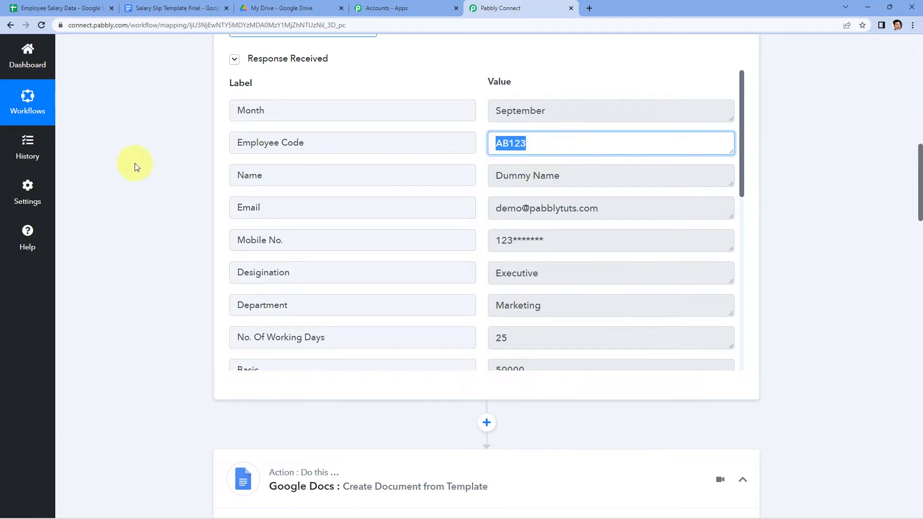
scroll(195, 200, "down", 8)
scroll(204, 290, "down", 1)
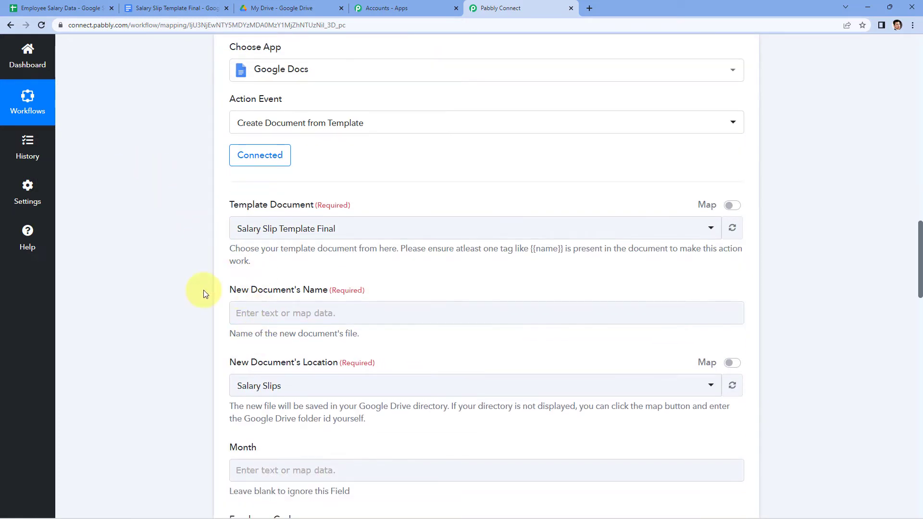
scroll(188, 290, "down", 2)
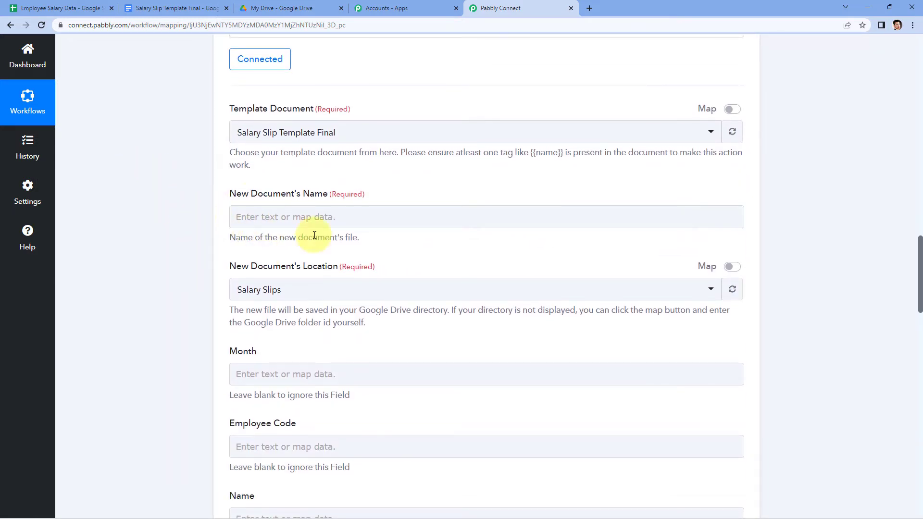
- Set the new document's name to the mapped Employee Code and Name from the Google Sheets step, joined by a hyphen
left_click(278, 214)
scroll(237, 216, "down", 1)
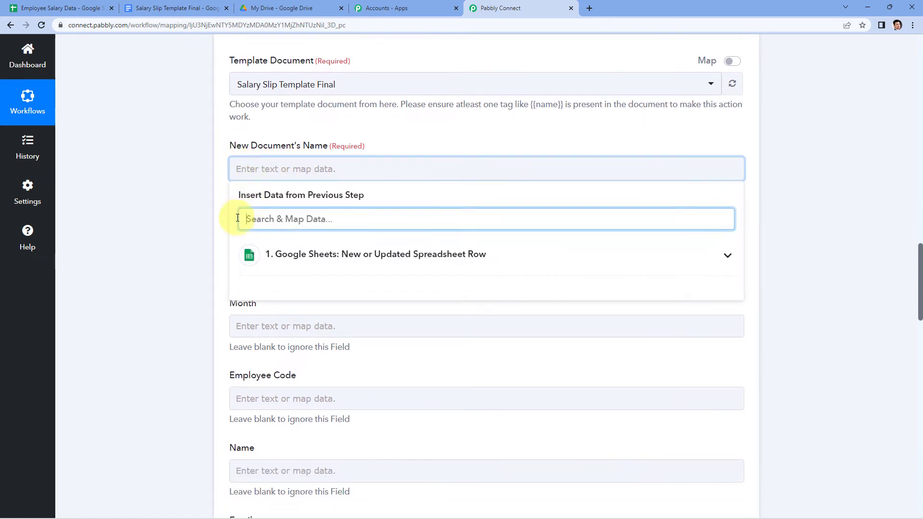
left_click(339, 259)
scroll(187, 267, "down", 2)
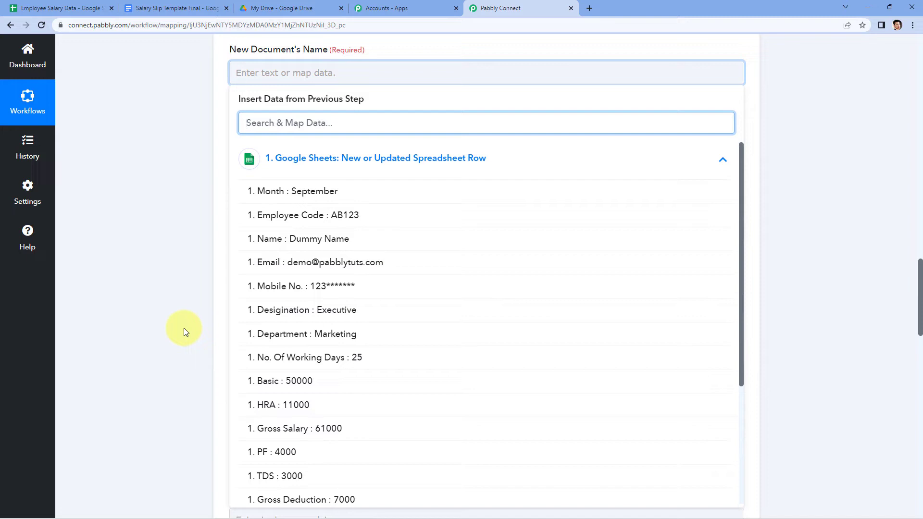
left_click(307, 219)
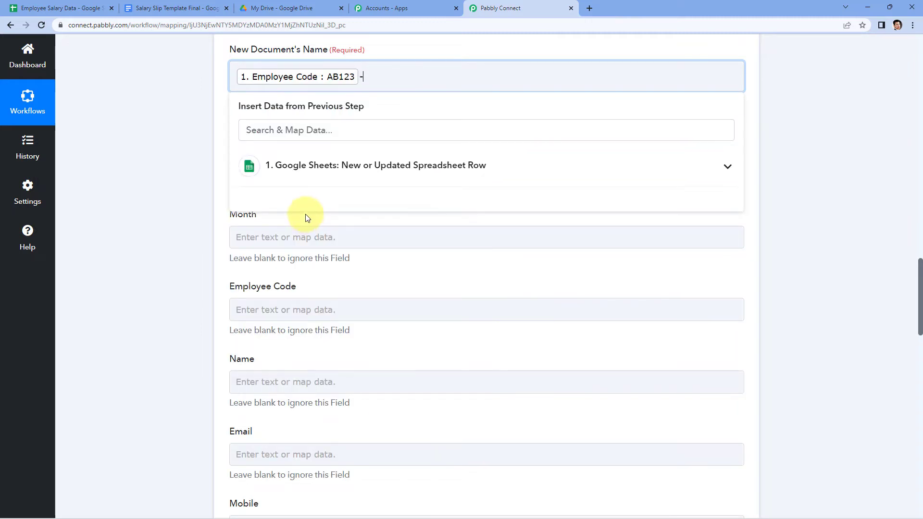
left_click(336, 169)
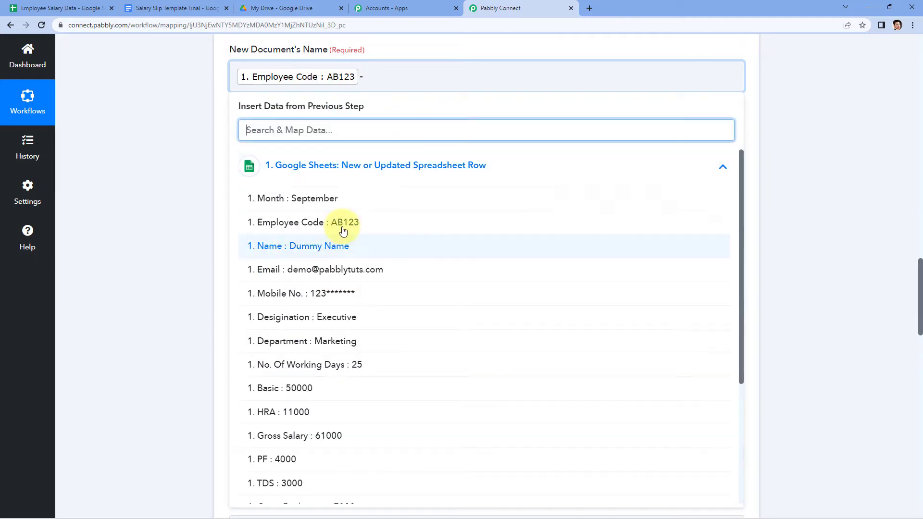
left_click(316, 250)
left_click(185, 177)
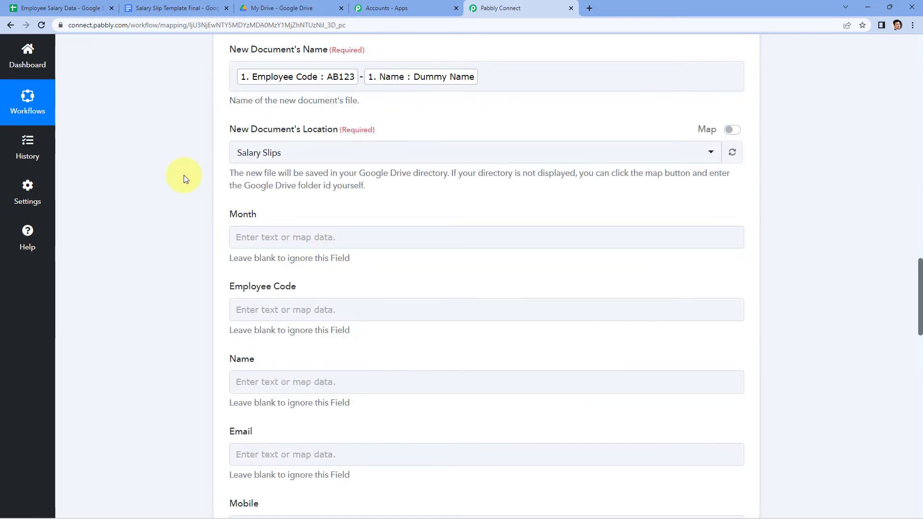
- Check the mapped document name against the Employee Code column of the Employee Salary Data sheet
scroll(478, 107, "up", 2)
left_click(310, 156)
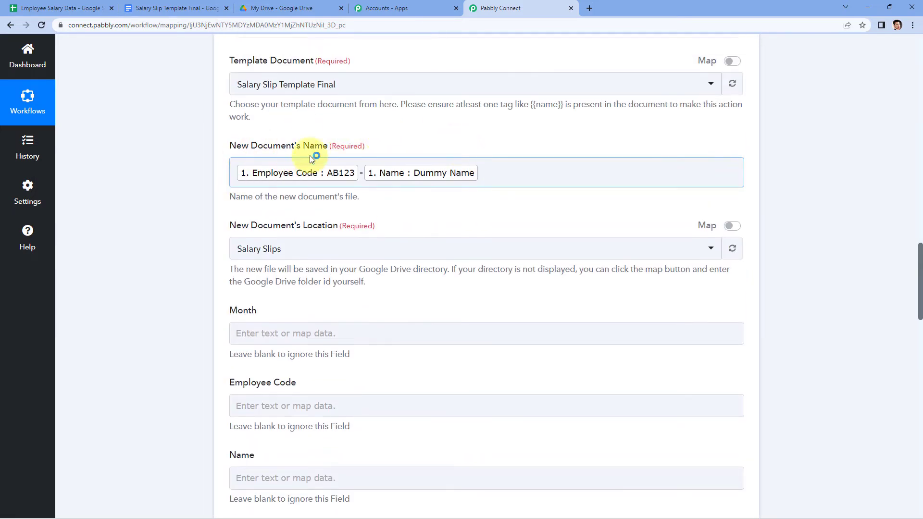
left_click(96, 6)
left_click(109, 157)
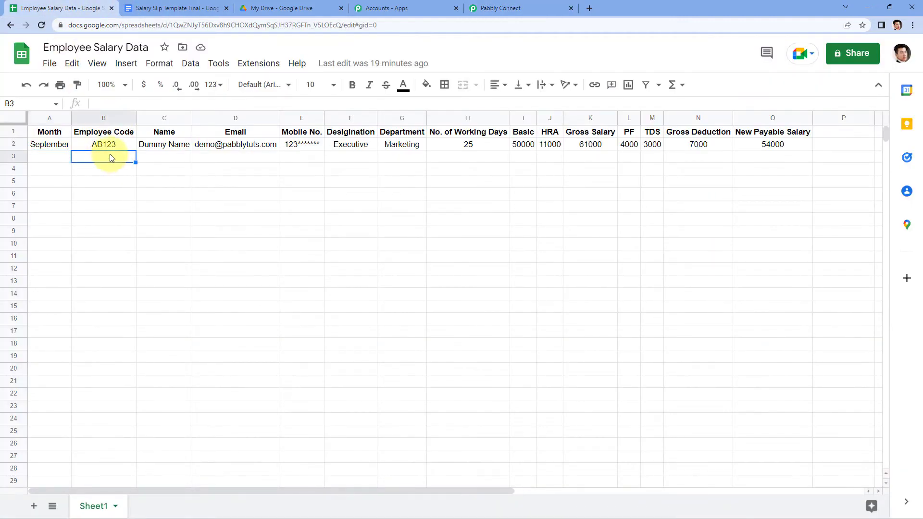
- Check the Month and Name columns of the Employee Salary Data sheet against the mapped document name
left_click(50, 156)
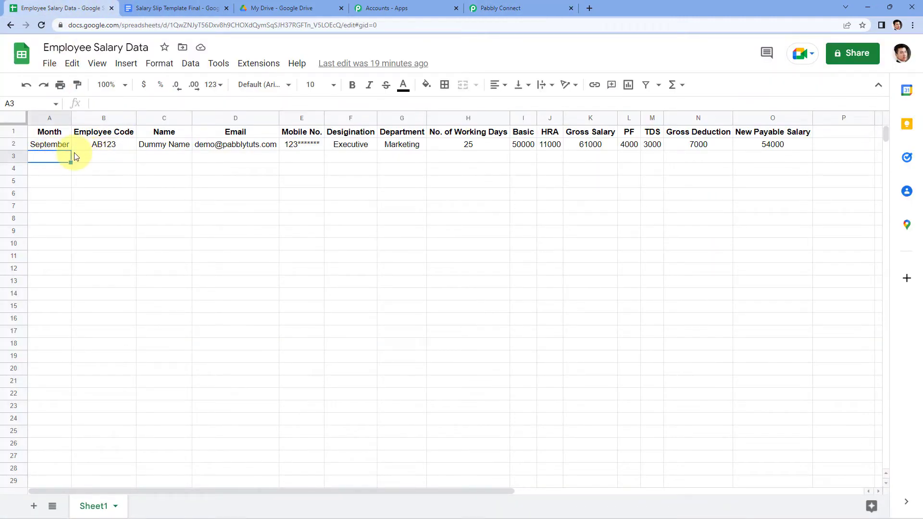
left_click(173, 161)
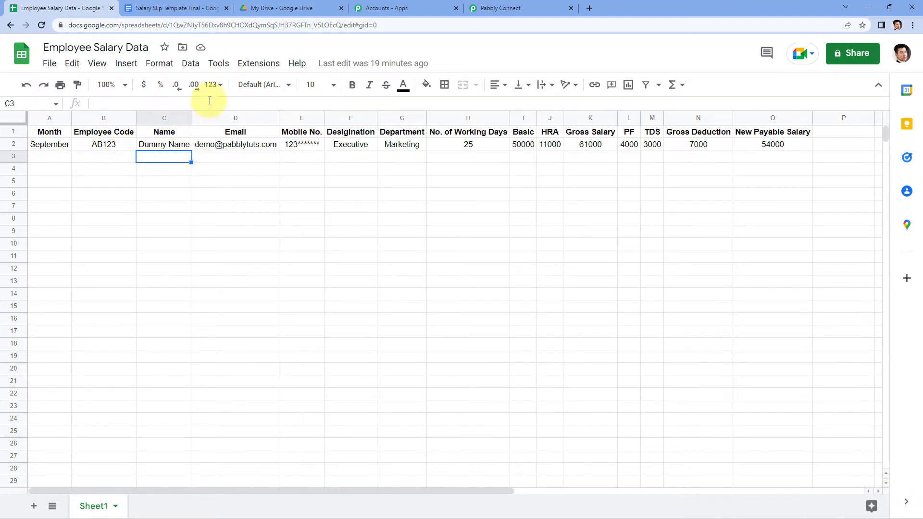
left_click(512, 6)
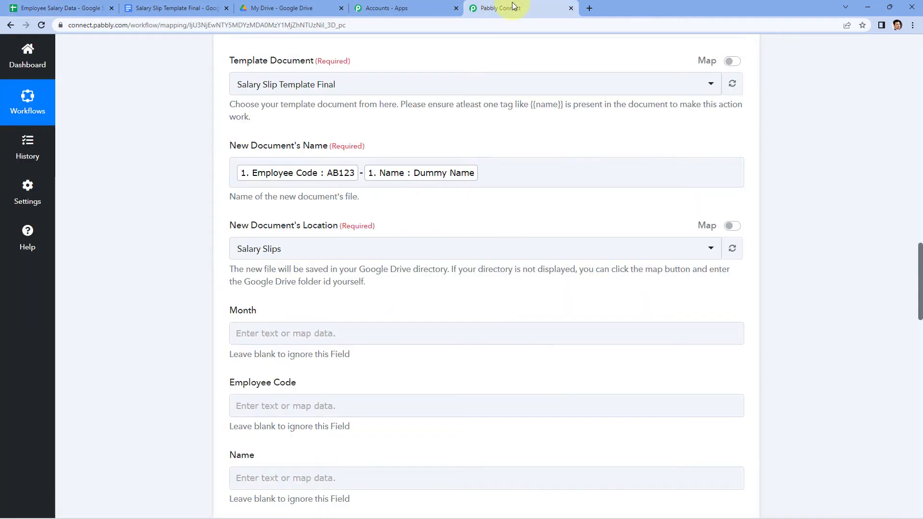
- Open the Salary Slips folder in Google Drive to check the destination for documents generated from the template
scroll(182, 284, "down", 1)
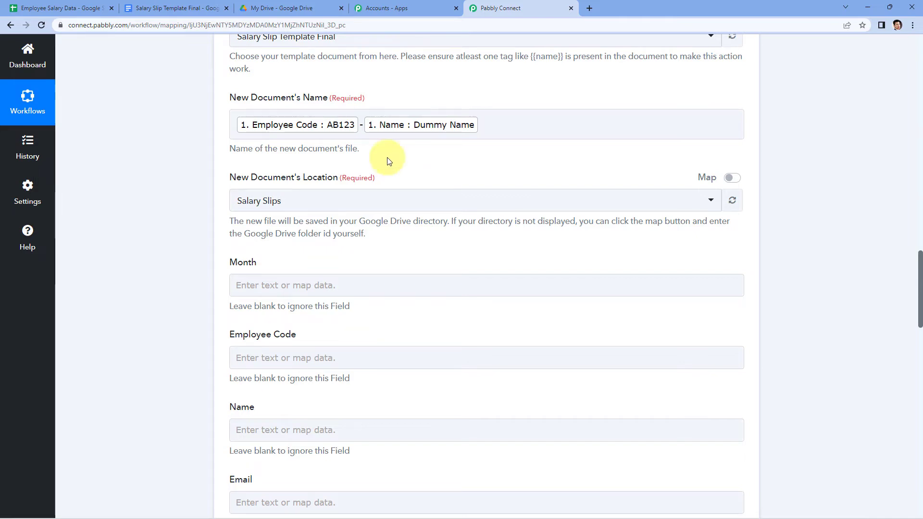
left_click(283, 8)
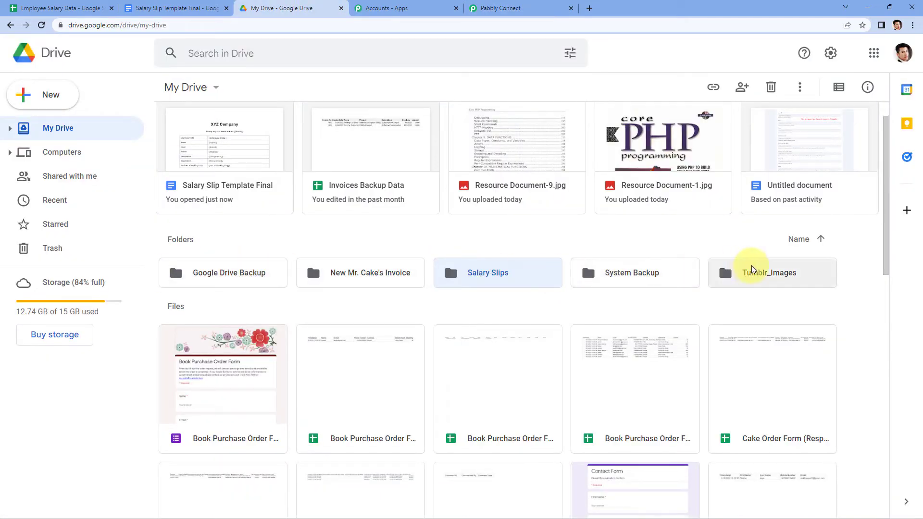
double_click(496, 271)
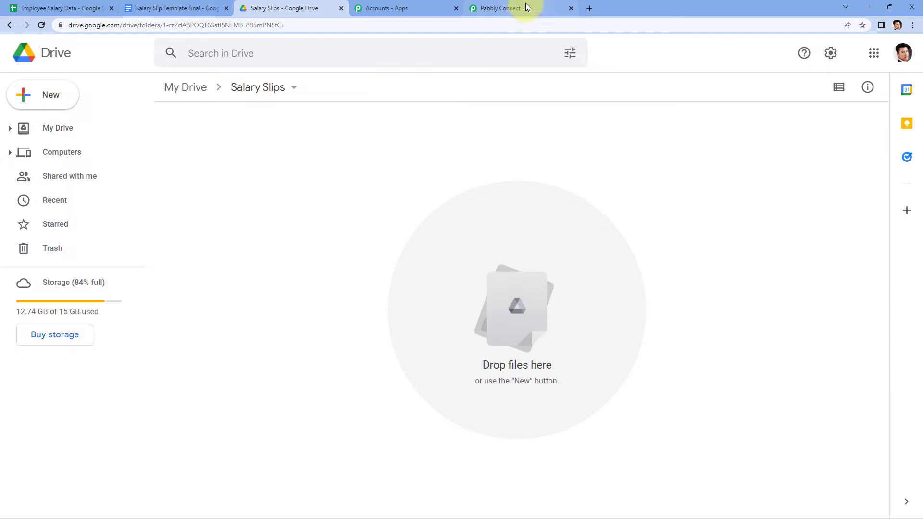
left_click(176, 8)
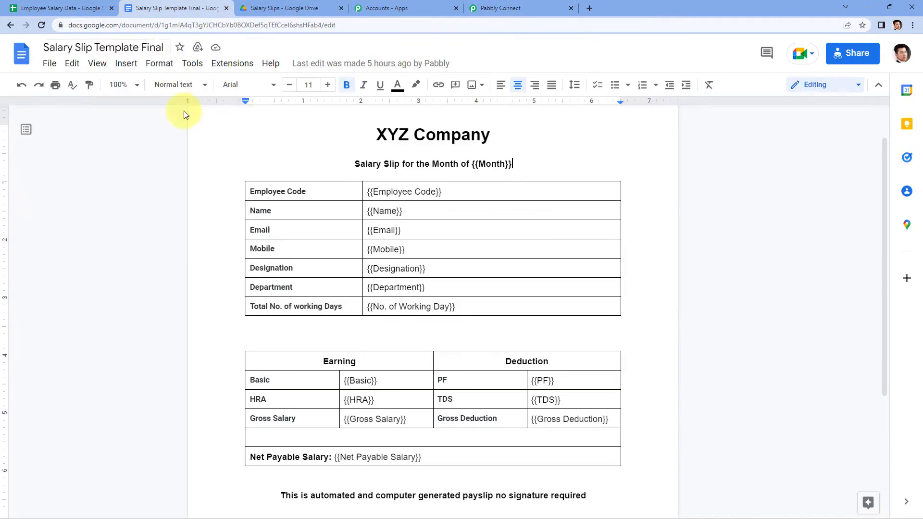
left_click(308, 7)
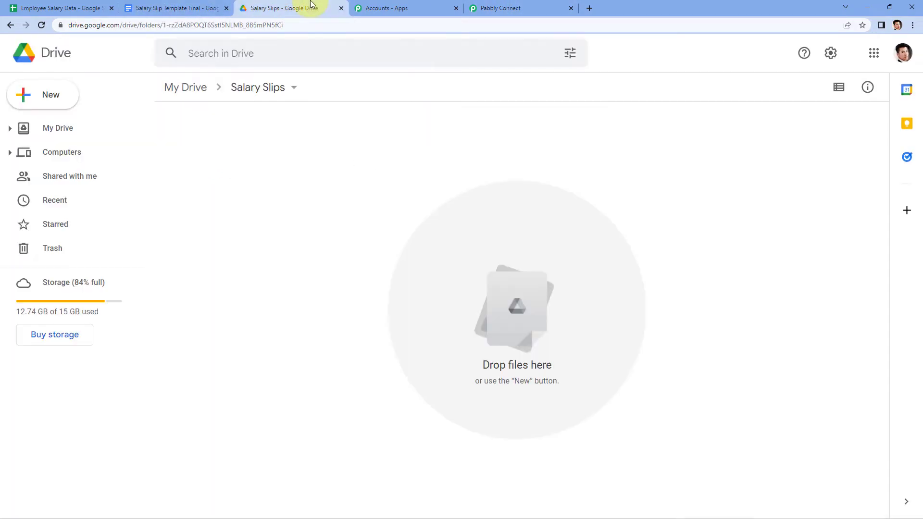
- Select Salary Slips as the New Document's Location in the Pabbly Connect Google Docs action
left_click(563, 5)
left_click(308, 201)
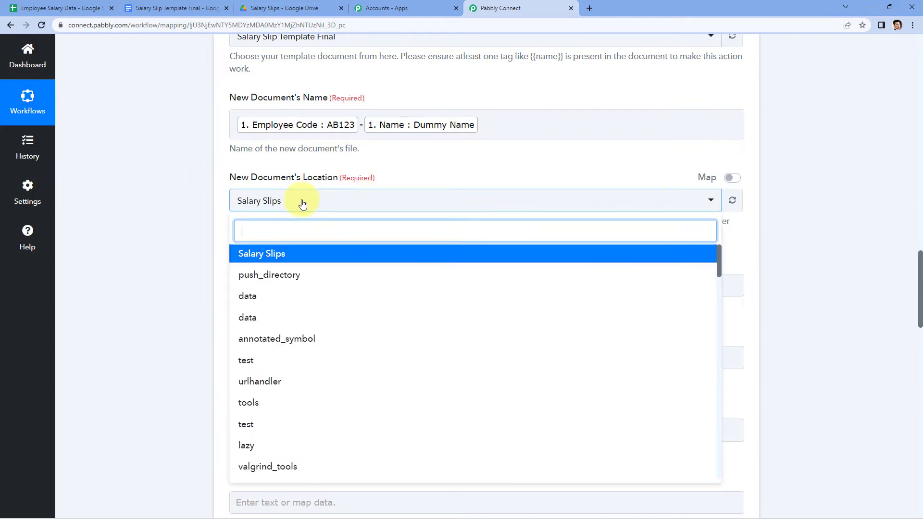
left_click(267, 255)
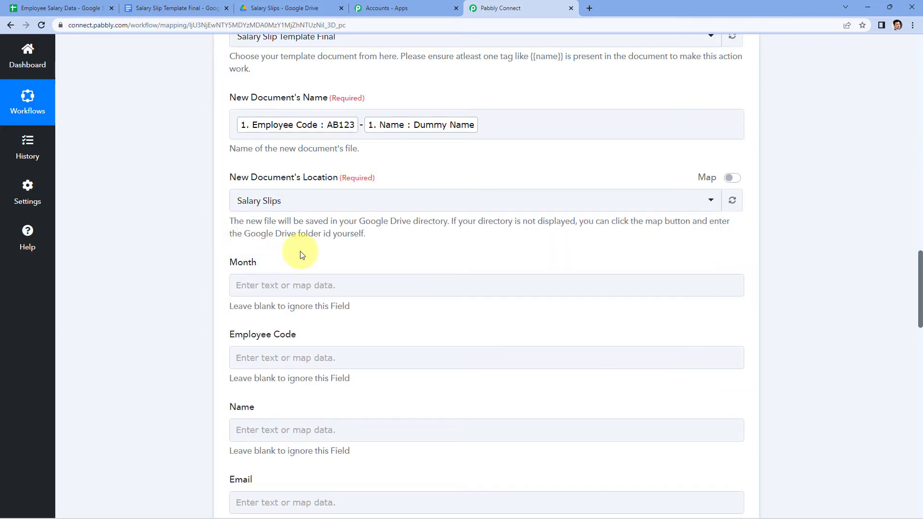
- Compare the placeholders in the Salary Slip Template Final document, such as {{Month}}, with the mapping fields of the Google Docs action
scroll(302, 255, "down", 2)
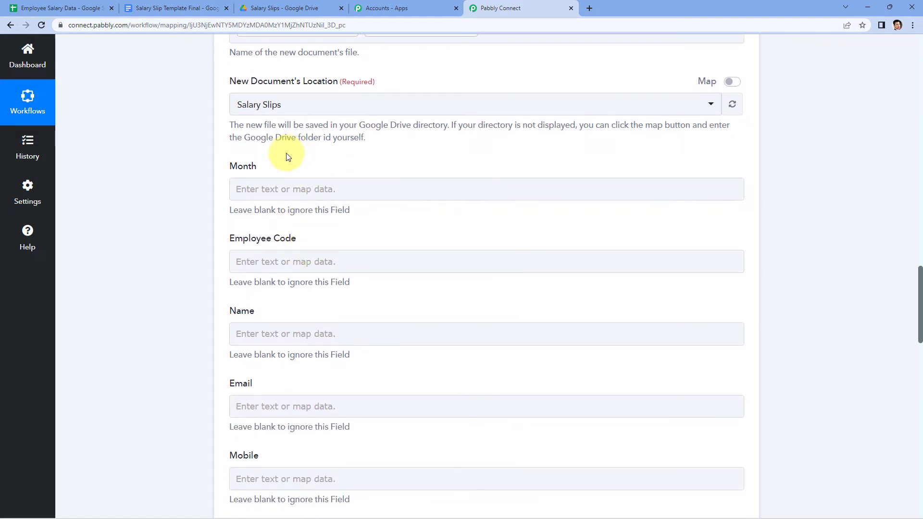
left_click(187, 8)
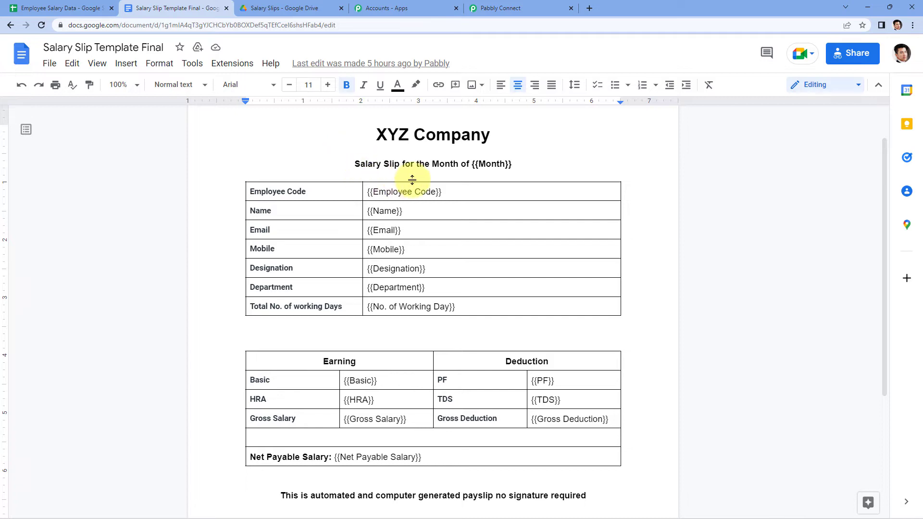
left_click_drag(513, 164, 473, 164)
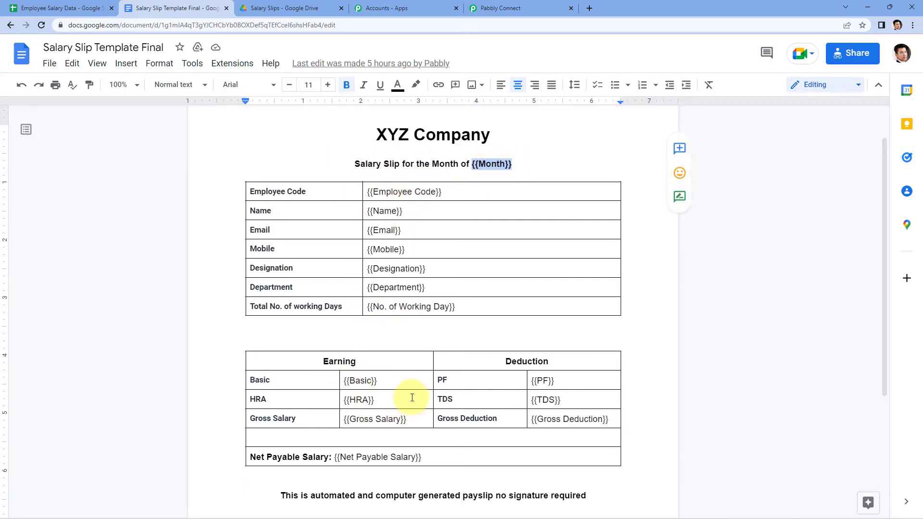
left_click(503, 7)
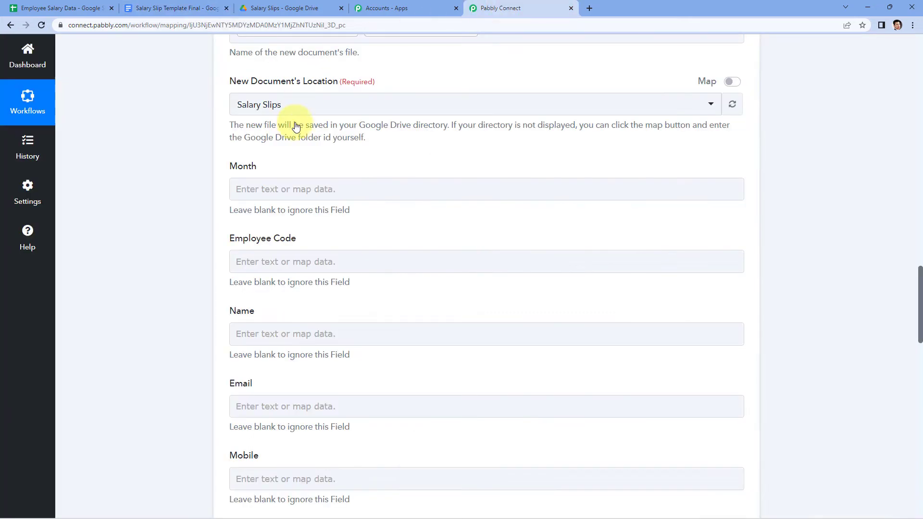
scroll(296, 164, "down", 3)
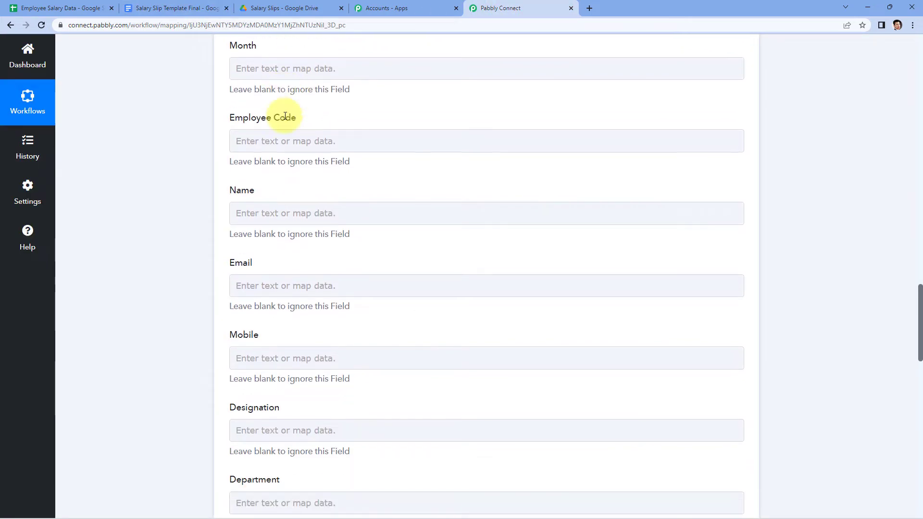
scroll(299, 76, "up", 1)
scroll(230, 283, "down", 4)
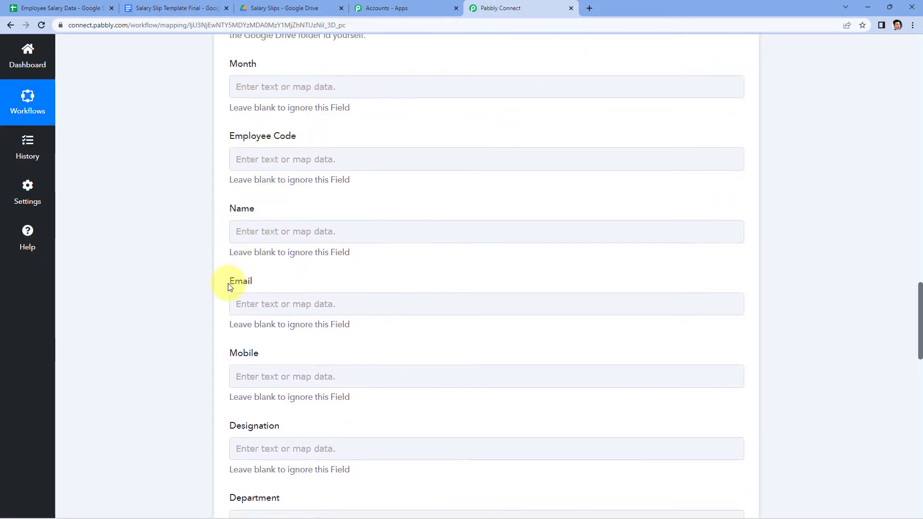
scroll(201, 278, "down", 7)
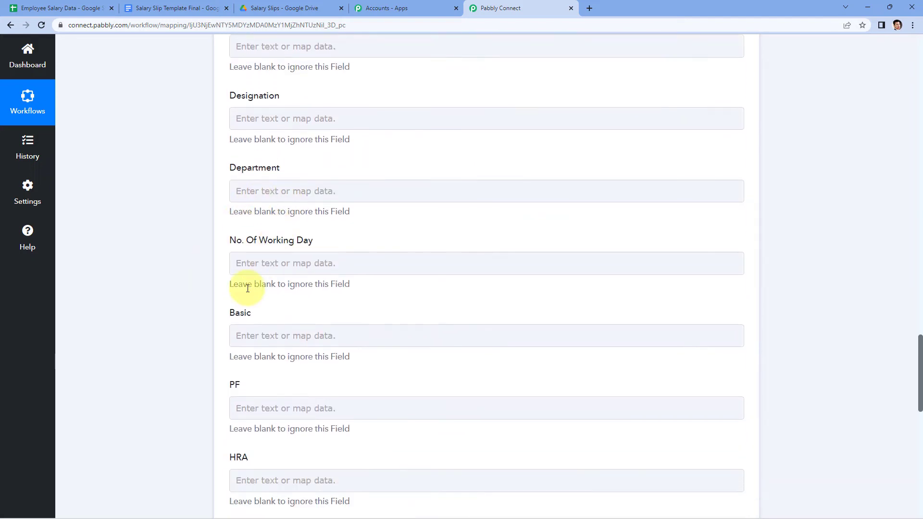
scroll(240, 407, "up", 17)
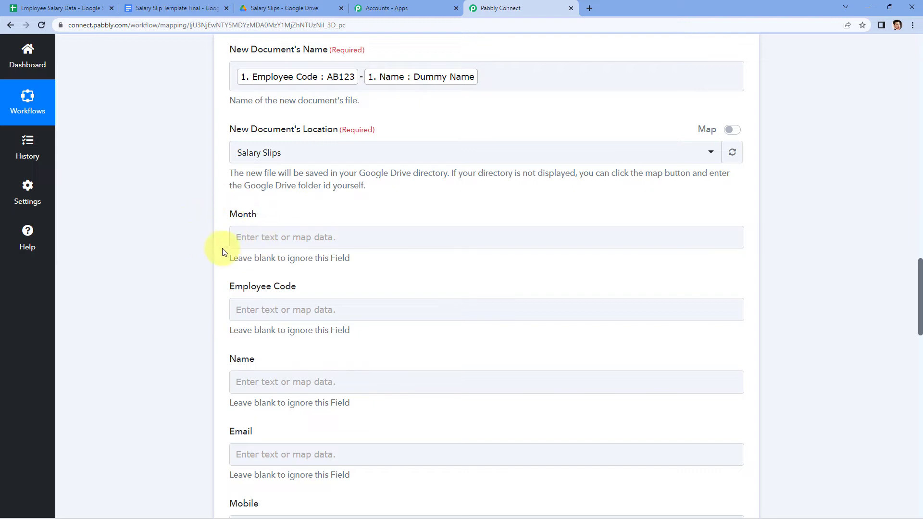
- Compare the Employee Salary Data columns with the salary slip template's placeholders and the action's empty mapping fields
left_click(95, 6)
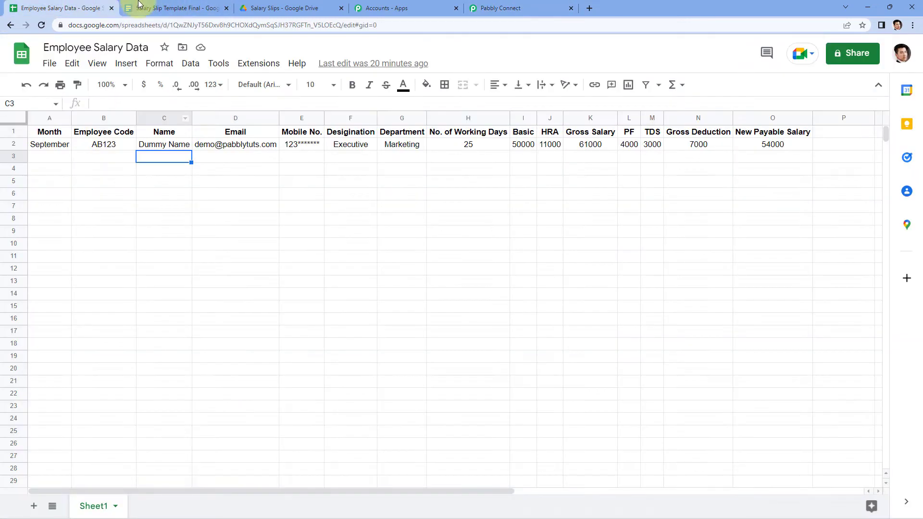
left_click(194, 6)
left_click(93, 8)
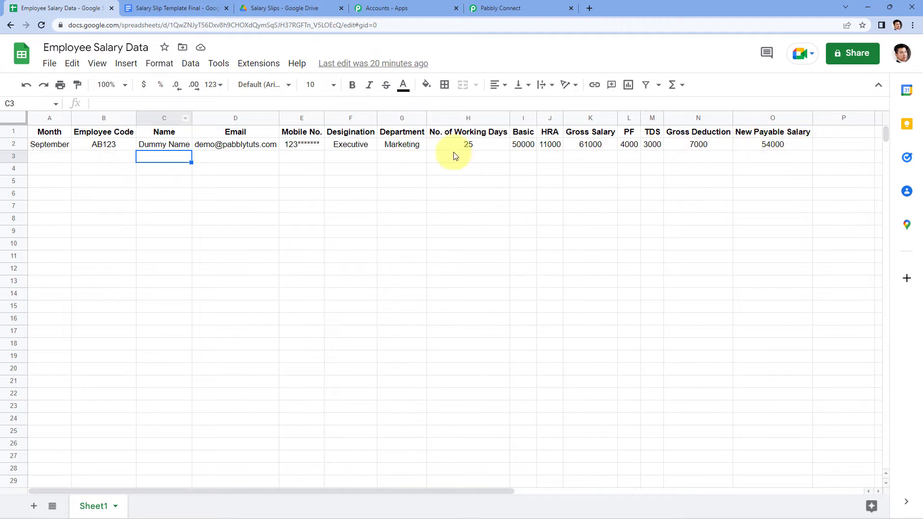
left_click(174, 8)
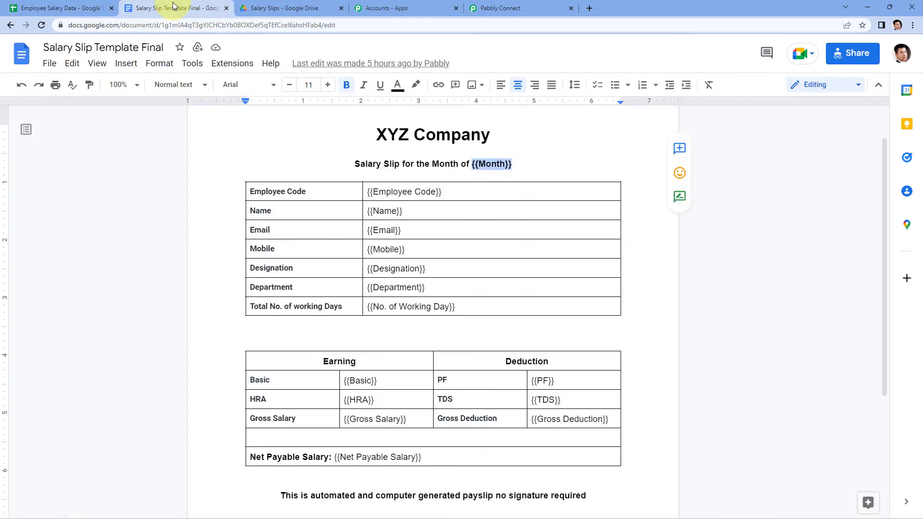
left_click(504, 9)
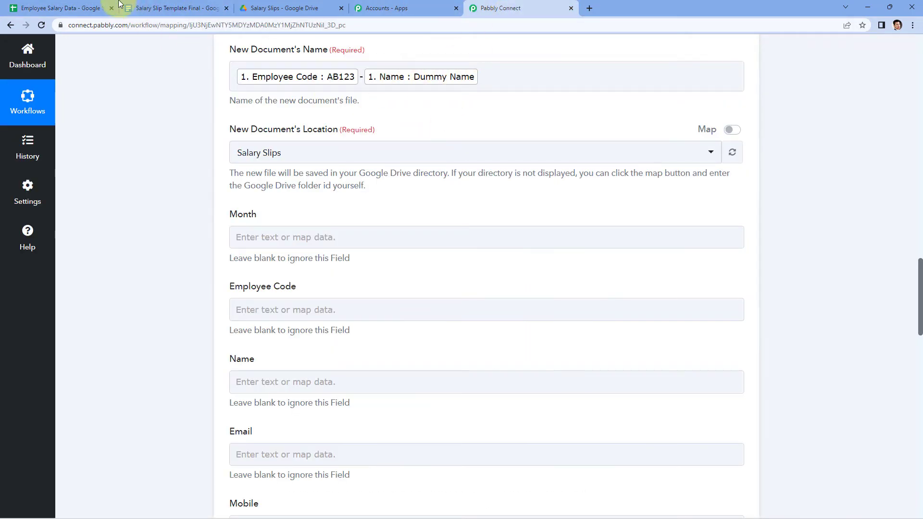
left_click(62, 6)
left_click(524, 5)
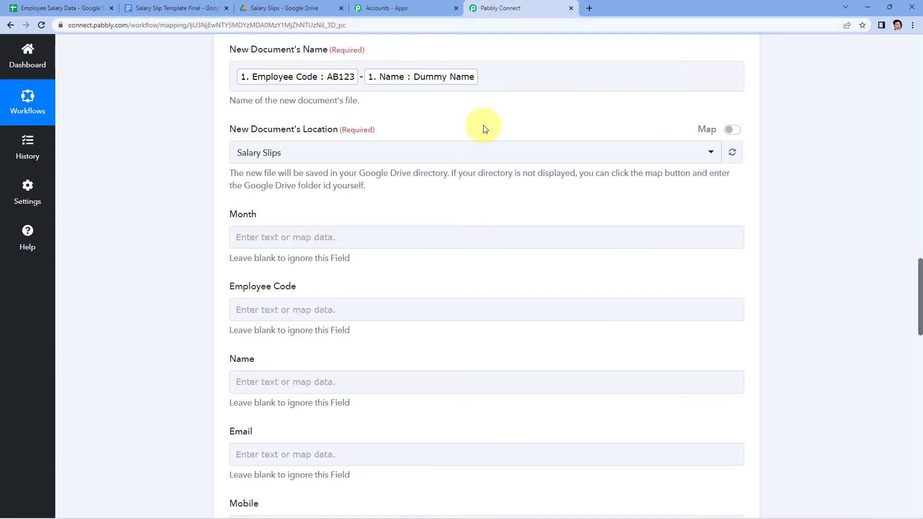
- Review the Month value in the Google Sheets trigger's received response
scroll(495, 155, "up", 10)
scroll(518, 240, "up", 2)
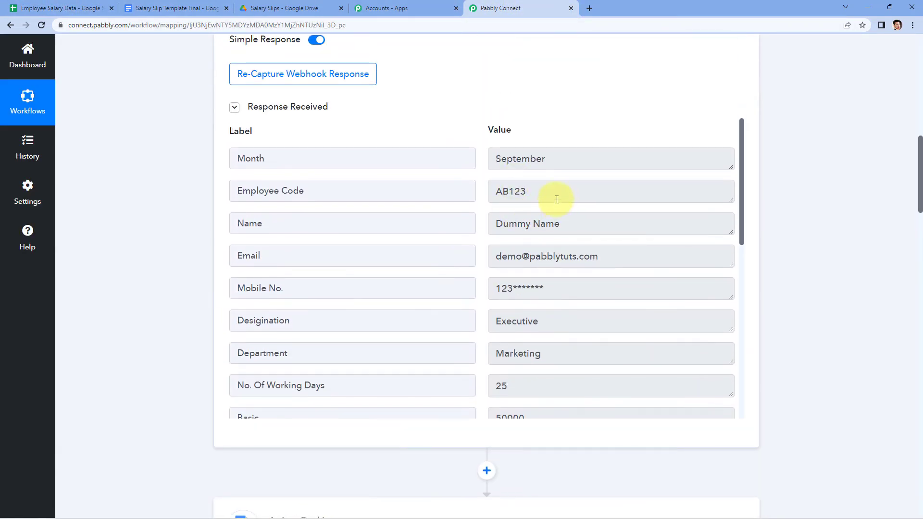
left_click_drag(556, 194, 435, 193)
left_click(559, 157)
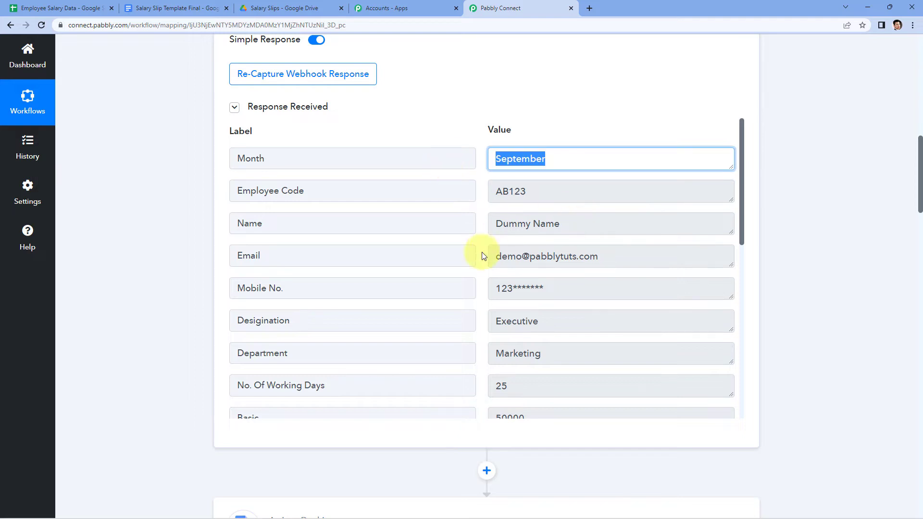
- Map the Month field of the Google Docs action to the Month value from the Google Sheets step
scroll(480, 358, "down", 15)
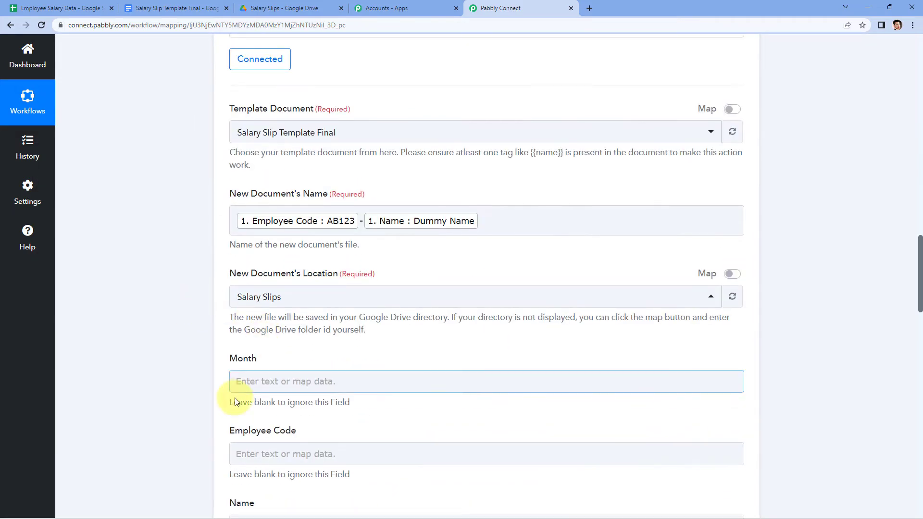
scroll(274, 339, "down", 3)
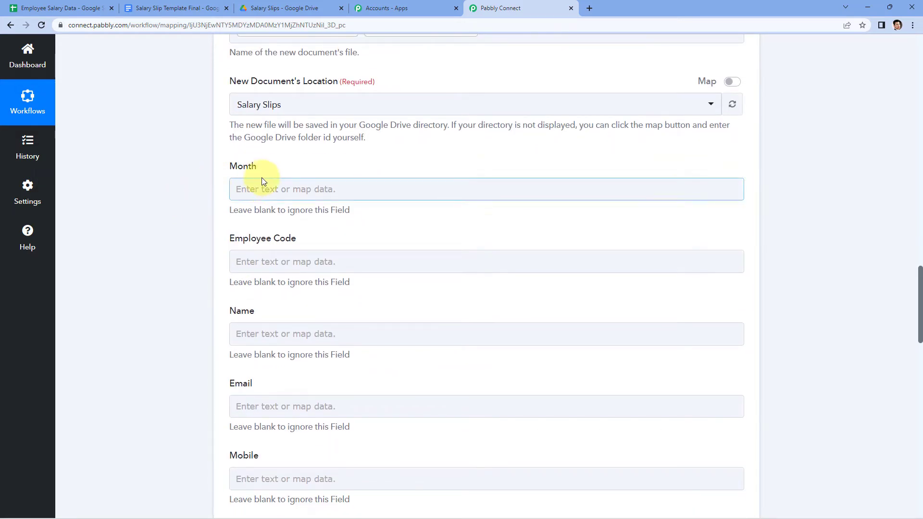
left_click(256, 190)
scroll(207, 223, "down", 2)
left_click(337, 188)
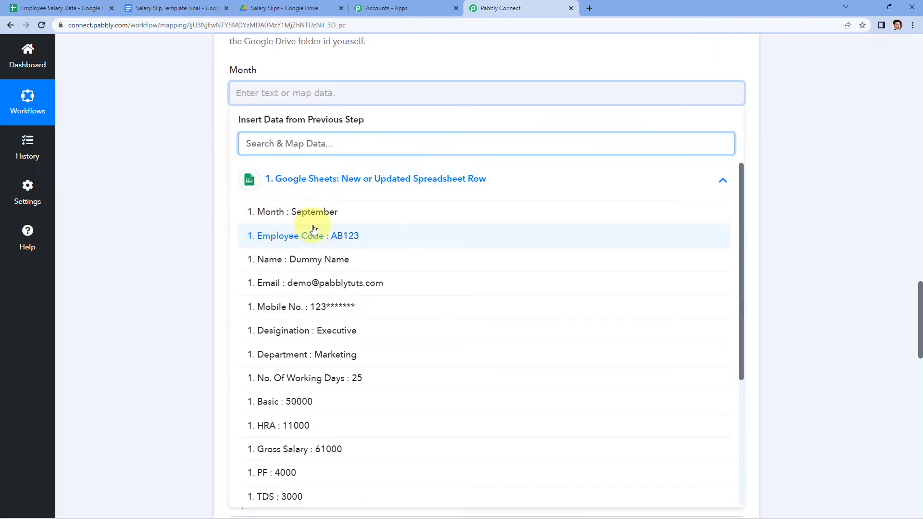
left_click(331, 215)
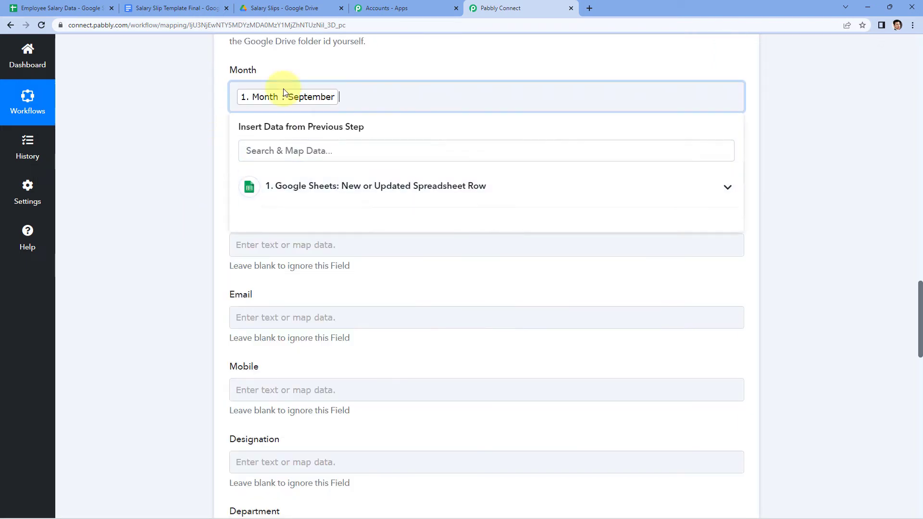
left_click(298, 68)
- Check the Month mapping against the Employee Salary Data sheet and the template's {{Month}} placeholder
left_click(62, 7)
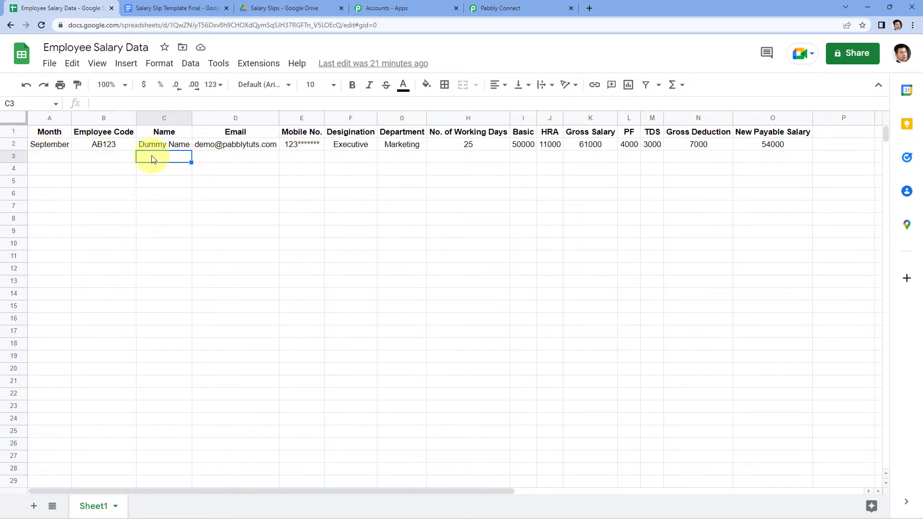
left_click(209, 4)
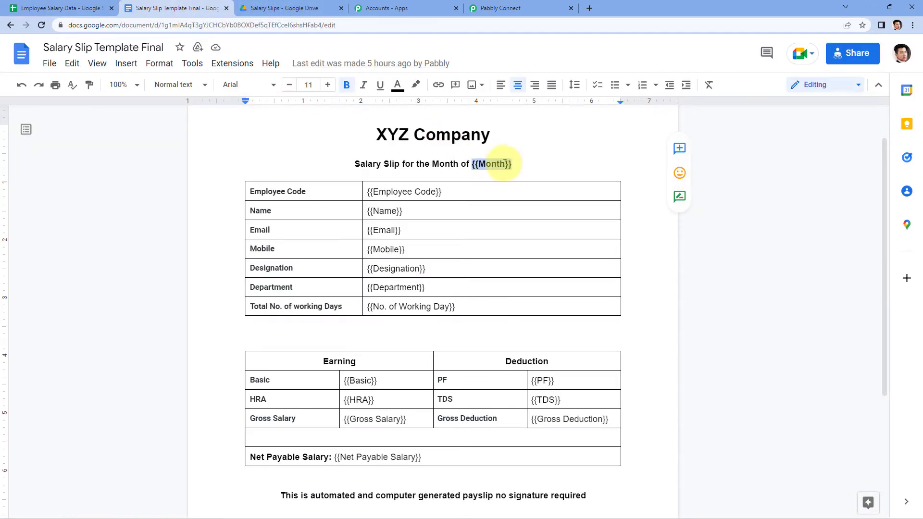
left_click(502, 5)
- Map the Employee Code field to the Employee Code value from the Google Sheets step
left_click(246, 170)
scroll(268, 173, "down", 1)
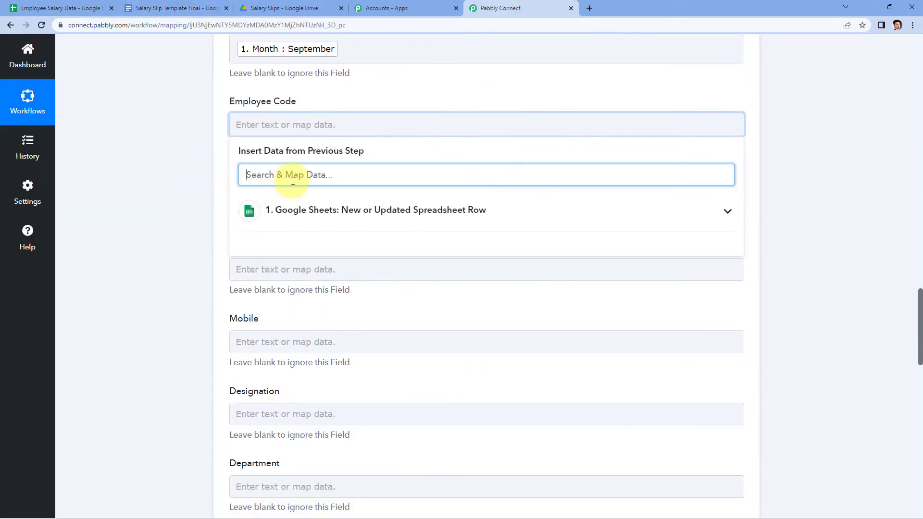
left_click(323, 212)
left_click(300, 269)
- Map the Name field to the Name value from the Google Sheets step
scroll(201, 231, "down", 1)
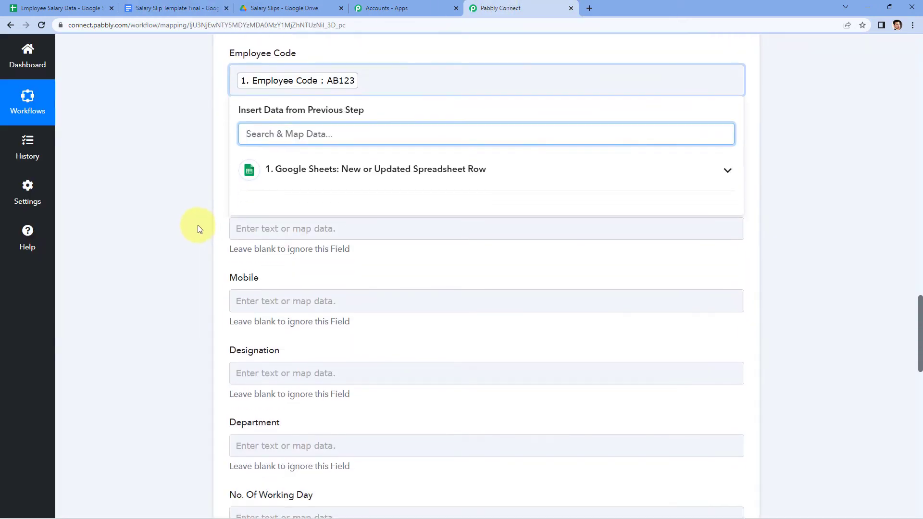
left_click(264, 154)
left_click(287, 239)
scroll(301, 286, "down", 1)
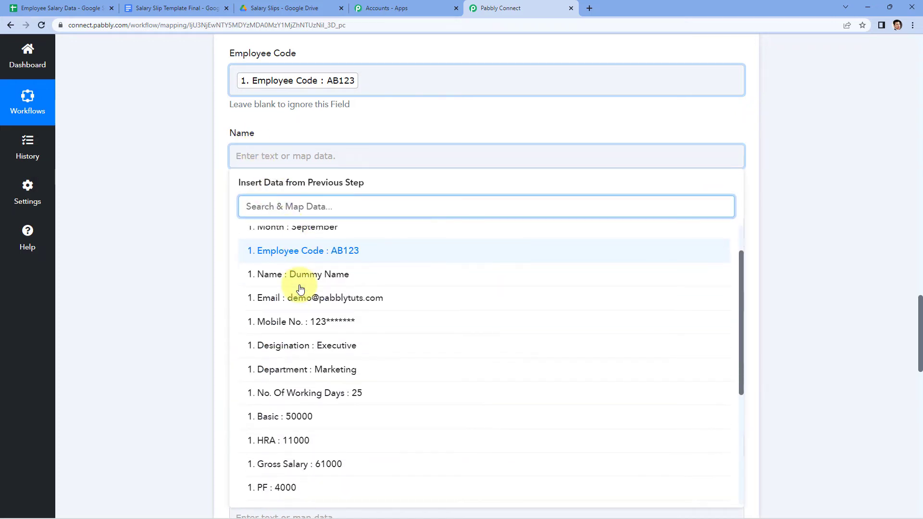
left_click(299, 276)
- Map the Email field to the Google Sheets step's Email value and the Mobile field to its Mobile No. value
scroll(192, 145, "down", 2)
left_click(275, 135)
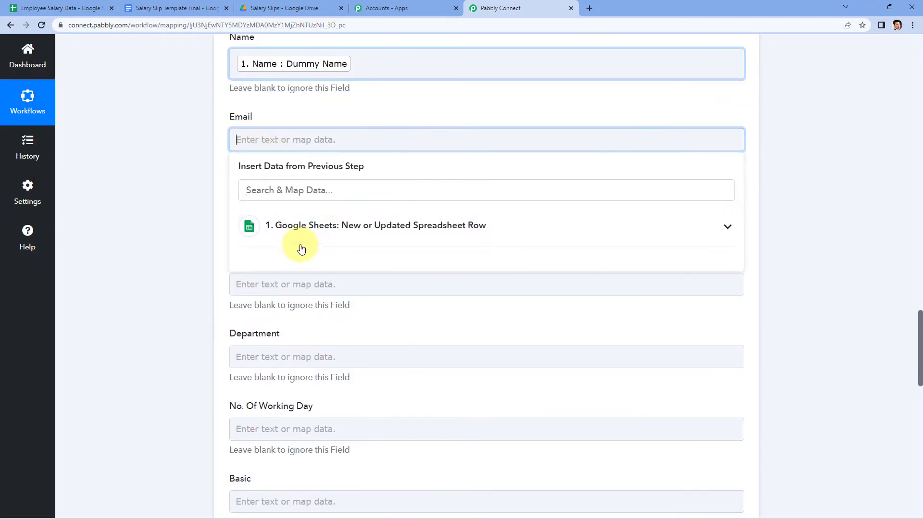
left_click(302, 230)
left_click(308, 328)
left_click(233, 219)
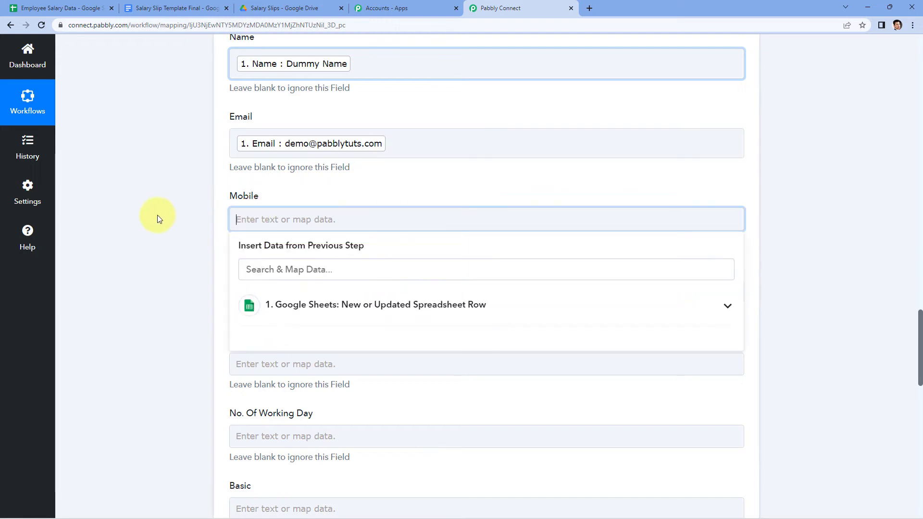
scroll(240, 193, "down", 3)
left_click(339, 161)
left_click(309, 290)
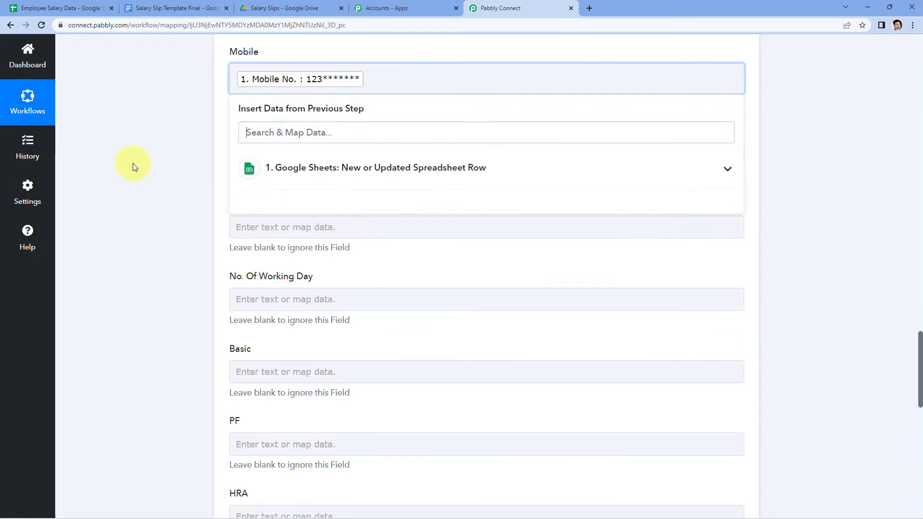
left_click(130, 165)
- Map the Designation field to the Google Sheets Desigination value and the Department field to the Department value
left_click(232, 154)
scroll(231, 171, "down", 1)
left_click(308, 190)
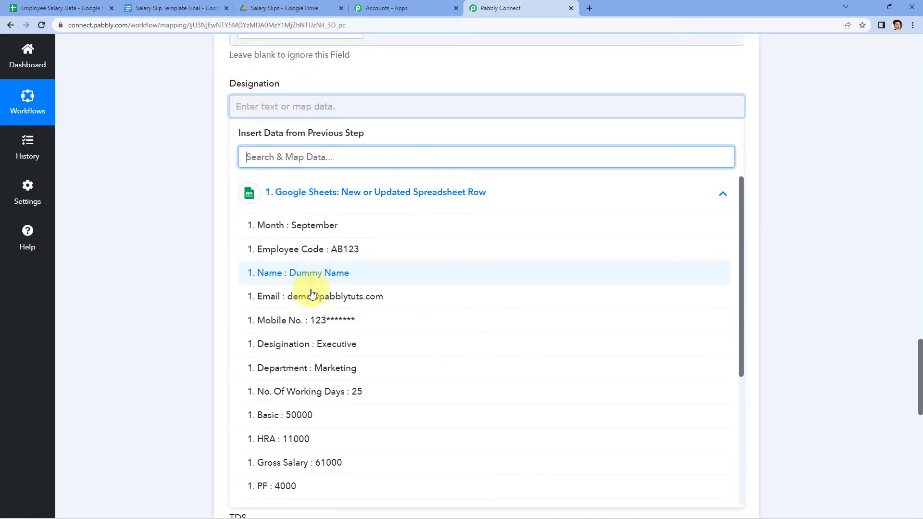
left_click(314, 346)
left_click(202, 231)
left_click(264, 183)
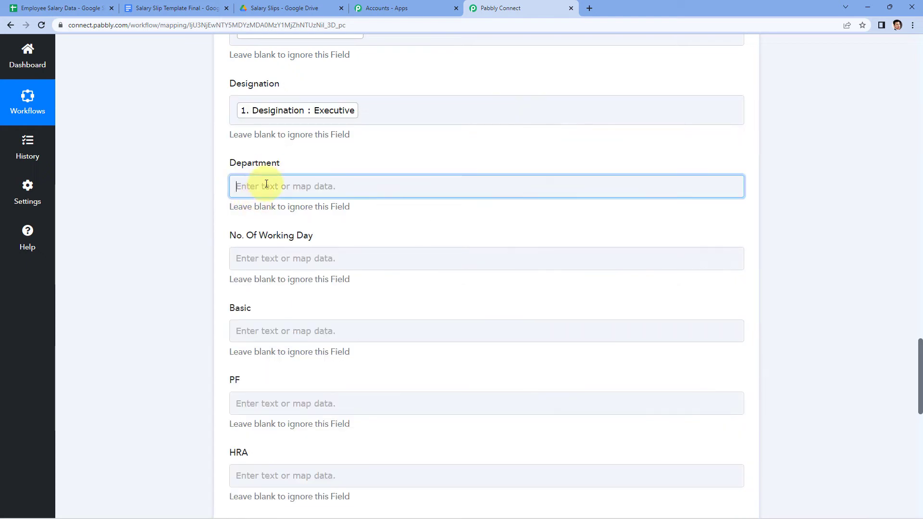
left_click(291, 181)
left_click(274, 352)
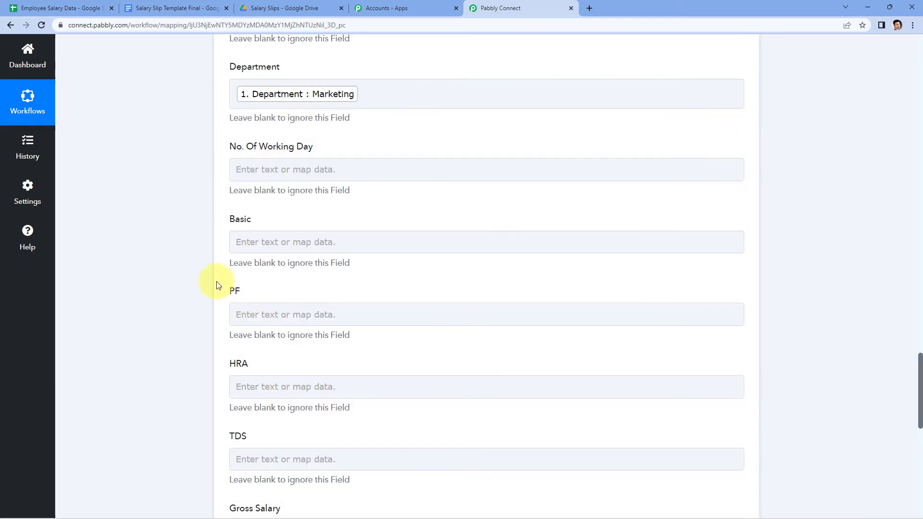
- Map No. Of Working Day to the Google Sheets No. Of Working Days value and Basic to the Basic value
left_click(295, 169)
left_click(297, 164)
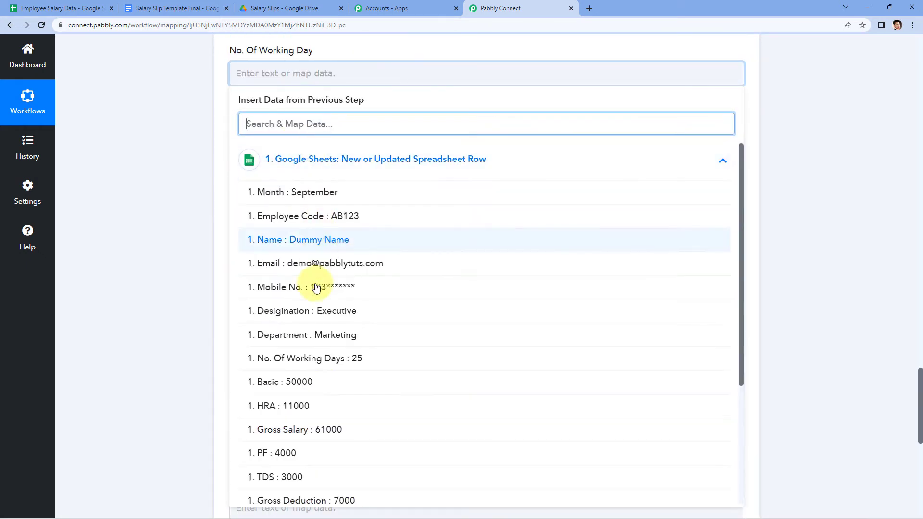
left_click(330, 357)
left_click(280, 155)
left_click(295, 239)
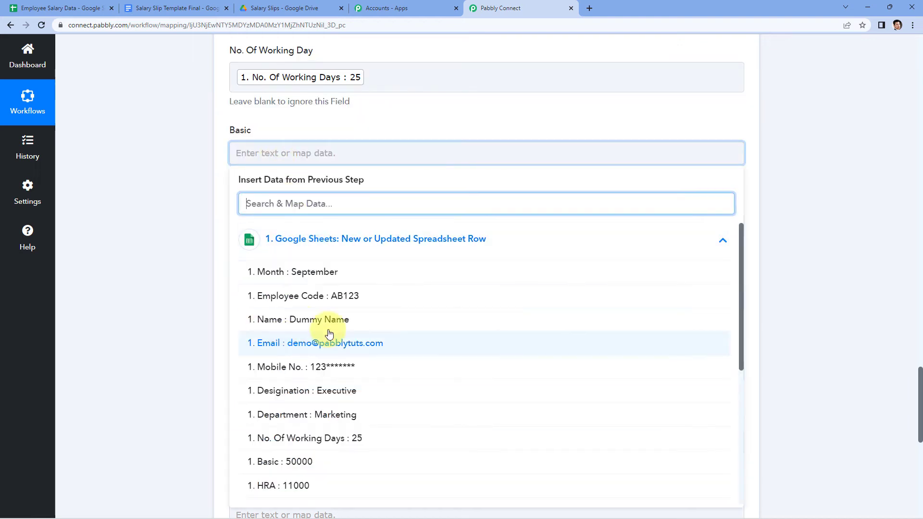
scroll(300, 364, "down", 2)
left_click(302, 366)
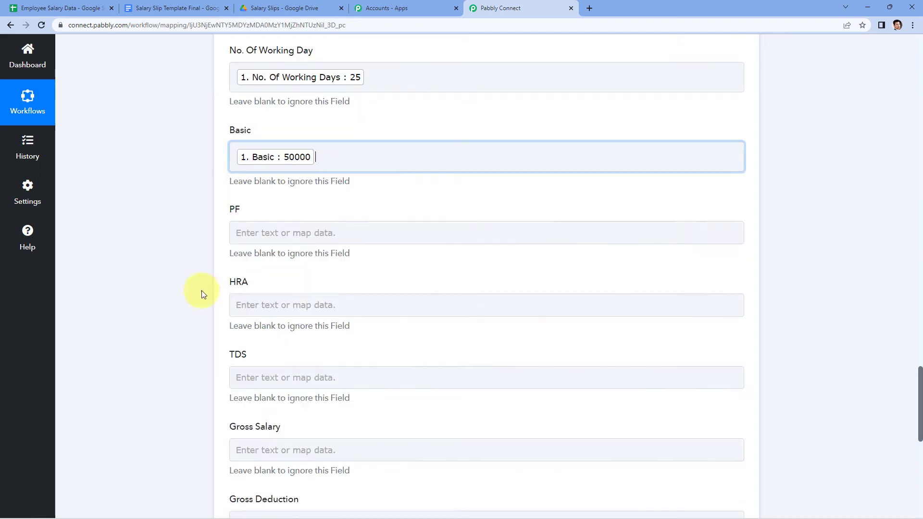
- Map the PF field to the PF value from the Google Sheets step
scroll(197, 228, "down", 2)
left_click(241, 136)
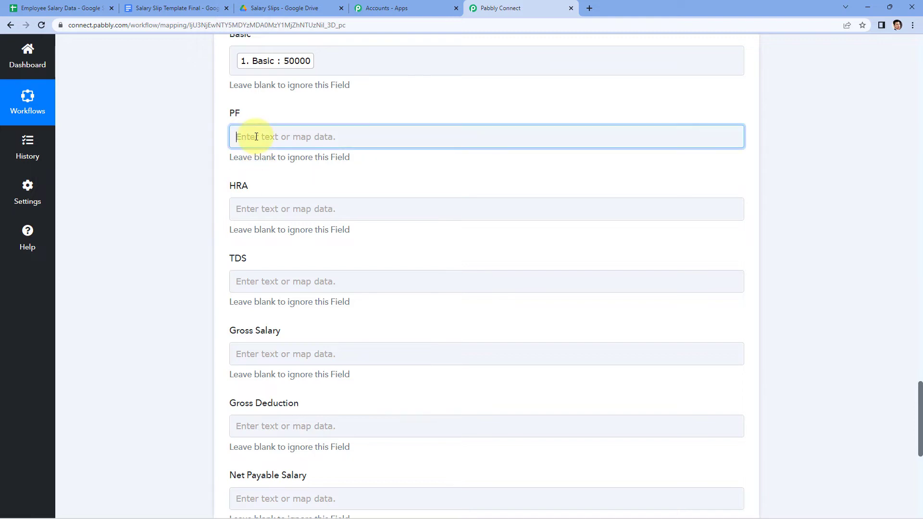
left_click(330, 230)
scroll(318, 332, "down", 2)
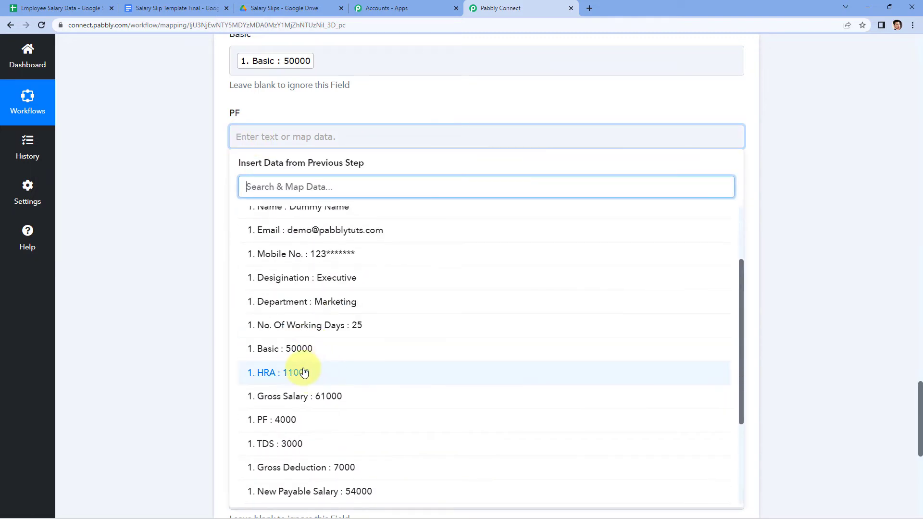
scroll(297, 385, "down", 1)
left_click(289, 375)
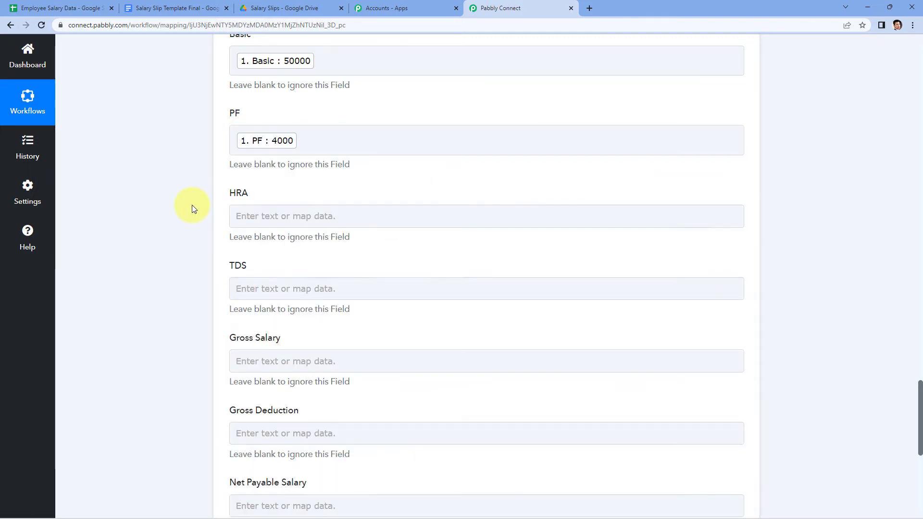
- Map the HRA field to the HRA value from the Google Sheets step
scroll(191, 206, "down", 1)
left_click(279, 168)
scroll(226, 178, "down", 2)
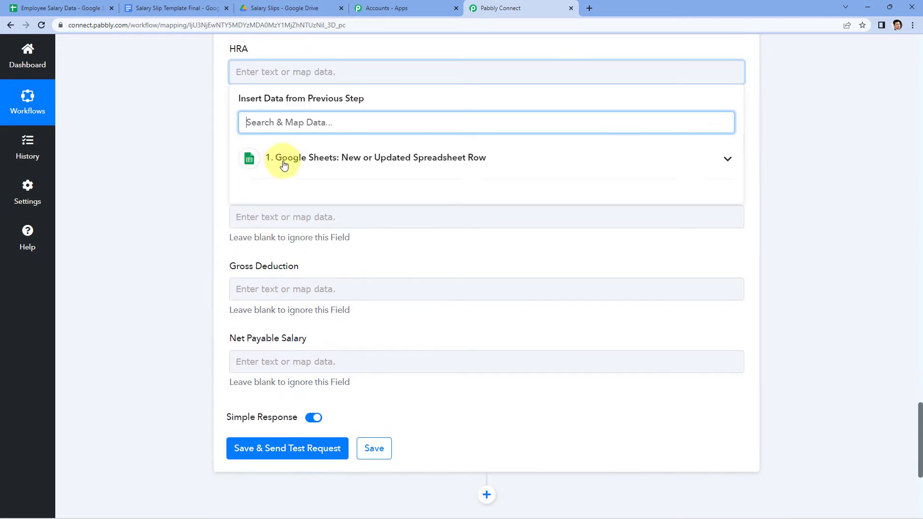
left_click(282, 159)
scroll(298, 298, "down", 2)
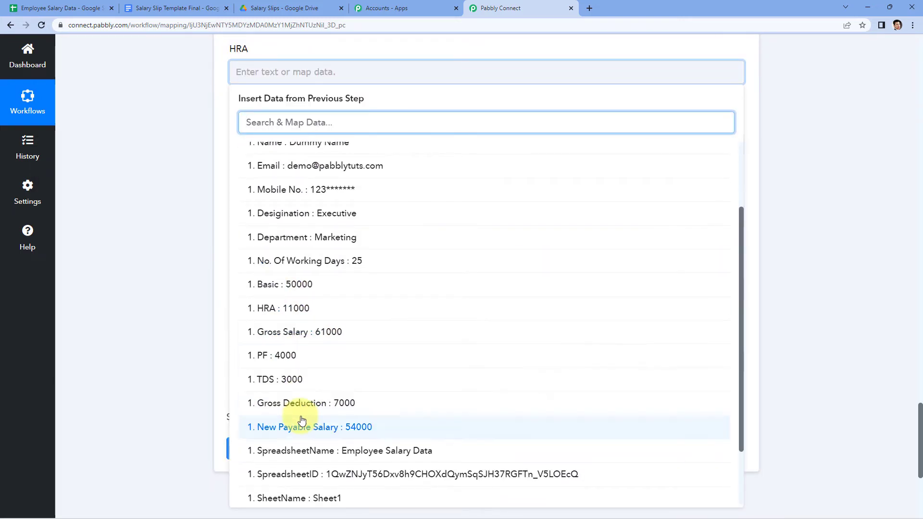
scroll(295, 336, "down", 1)
left_click(295, 261)
- Map the TDS field to the TDS value from the Google Sheets step
left_click(264, 151)
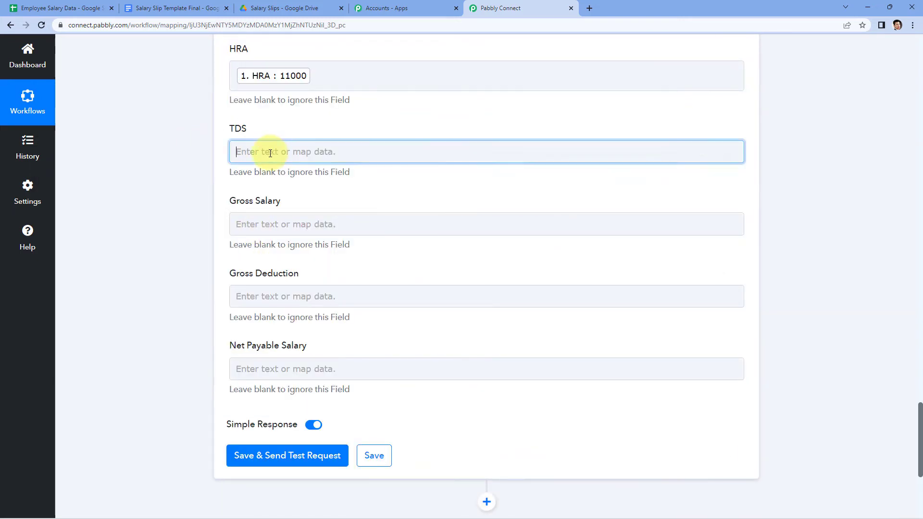
left_click(297, 246)
scroll(310, 327, "down", 5)
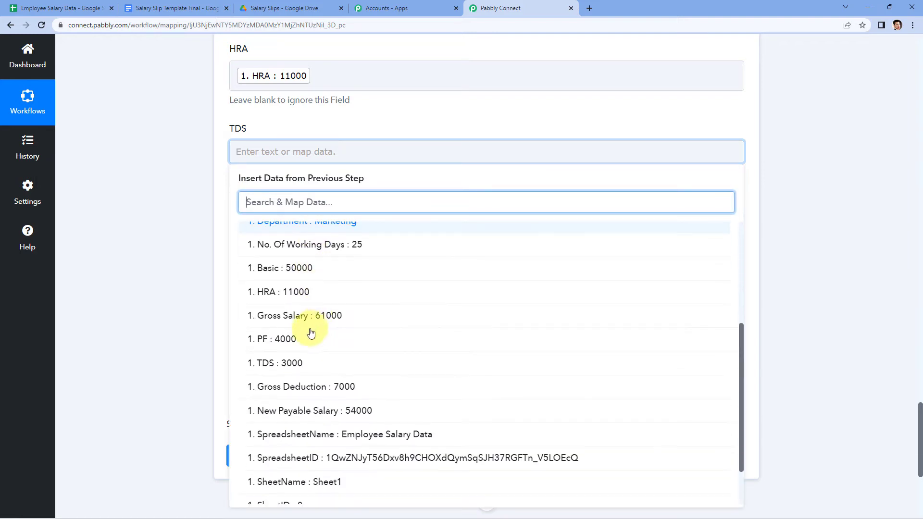
left_click(289, 365)
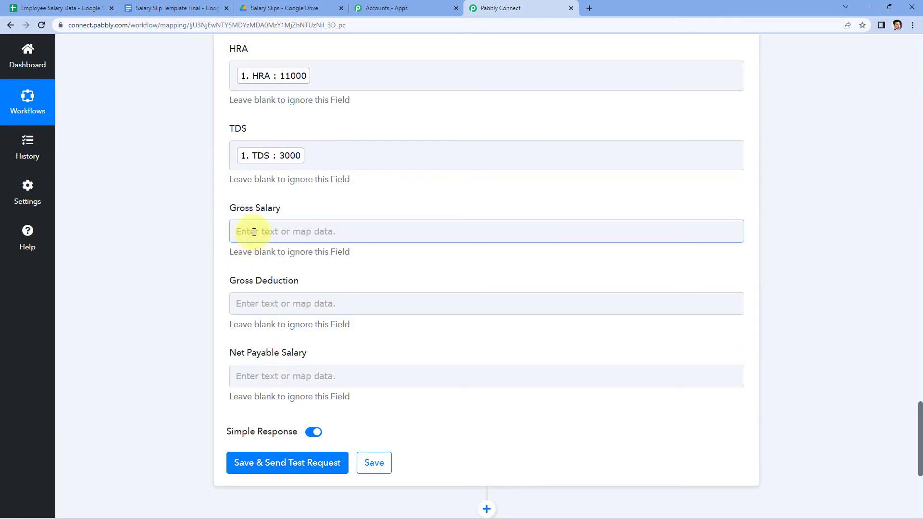
- Map the Gross Salary field to the Gross Salary value from the Google Sheets step
left_click(254, 233)
scroll(183, 237, "down", 2)
left_click(258, 224)
scroll(197, 253, "down", 2)
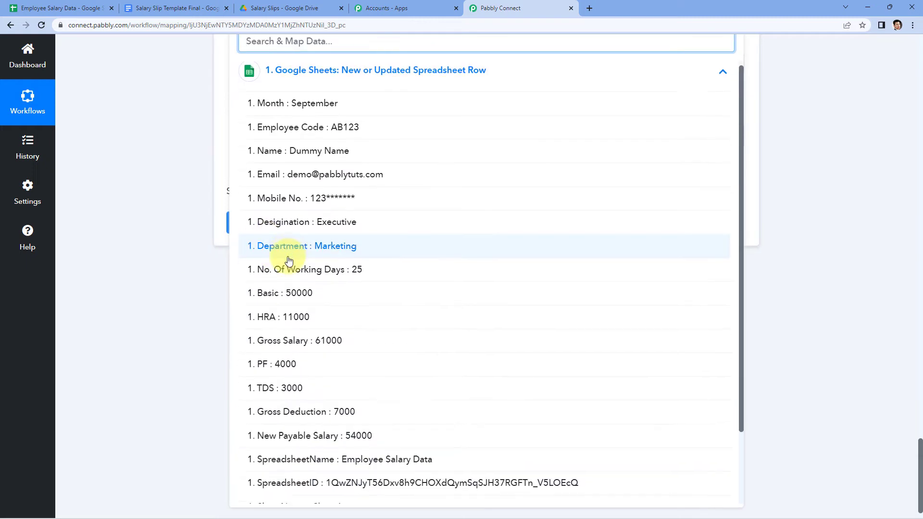
scroll(284, 313, "down", 1)
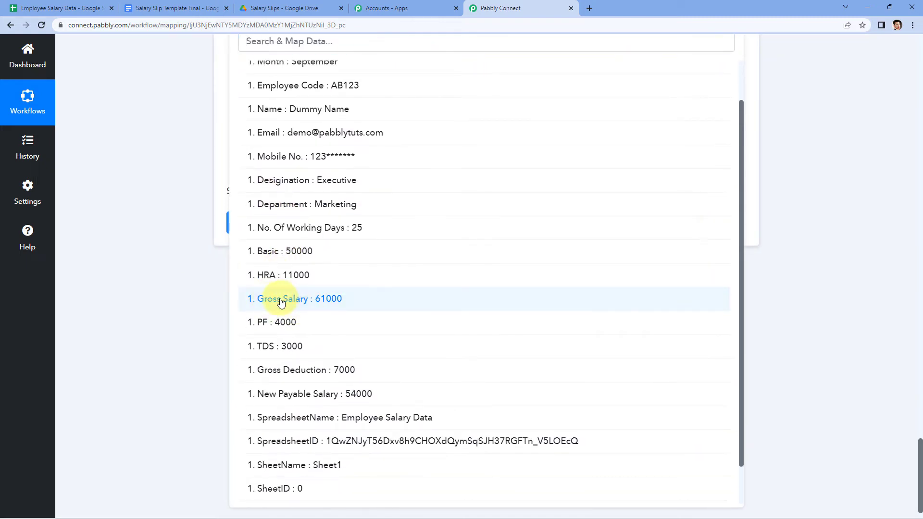
left_click(281, 301)
- Map the Gross Deduction field to the Gross Deduction value from the Google Sheets step
left_click(289, 168)
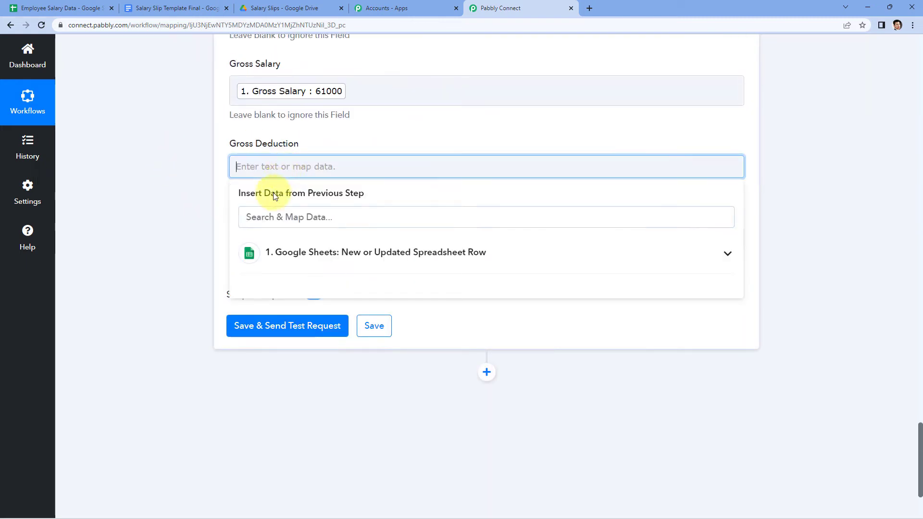
left_click(280, 268)
scroll(288, 299, "down", 3)
scroll(279, 312, "down", 3)
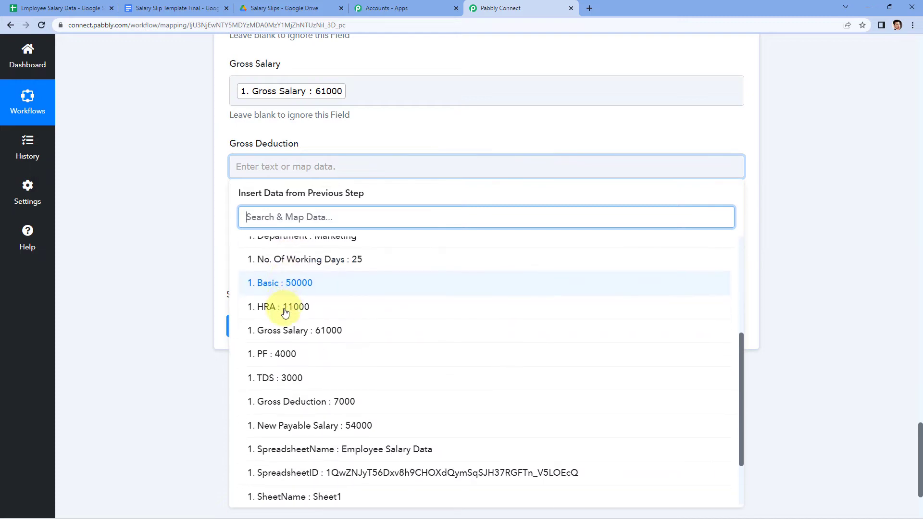
left_click(282, 358)
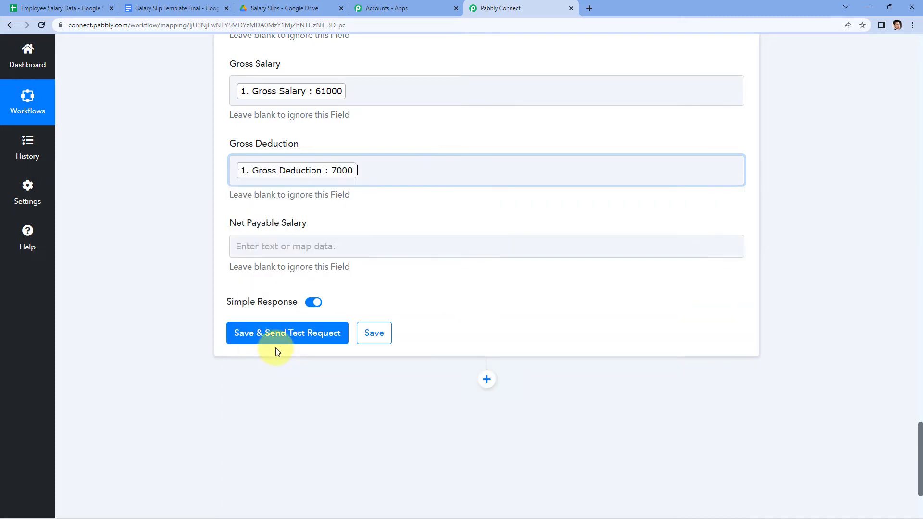
- Map the Net Payable Salary field to the New Payable Salary value from the Google Sheets step
left_click(243, 245)
scroll(203, 236, "down", 1)
scroll(203, 235, "down", 1)
left_click(288, 235)
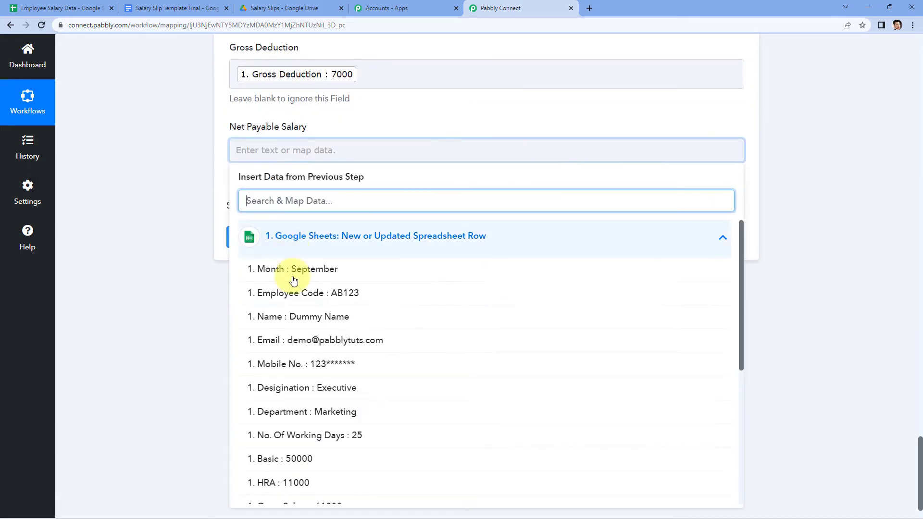
scroll(303, 318, "down", 6)
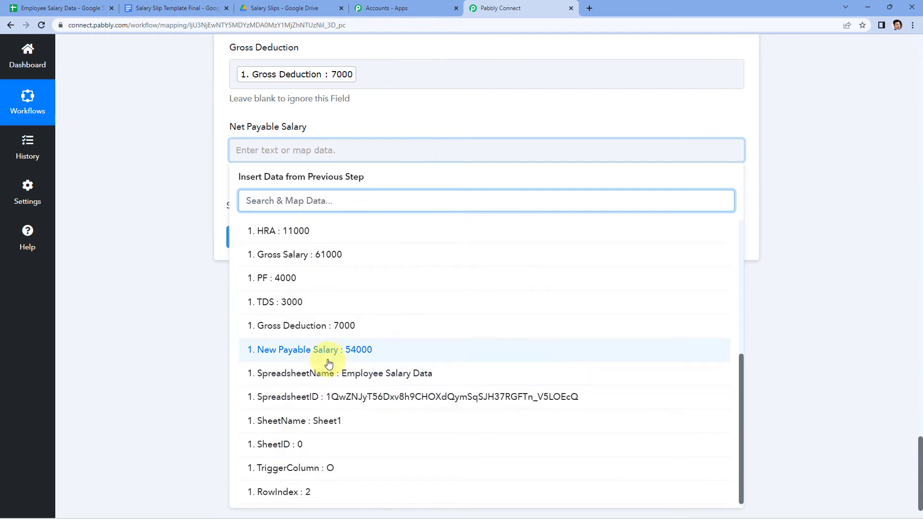
left_click(324, 352)
- Check all mapped fields against the Employee Salary Data sheet and the placeholders in the Salary Slip Template Final document
scroll(270, 144, "up", 3)
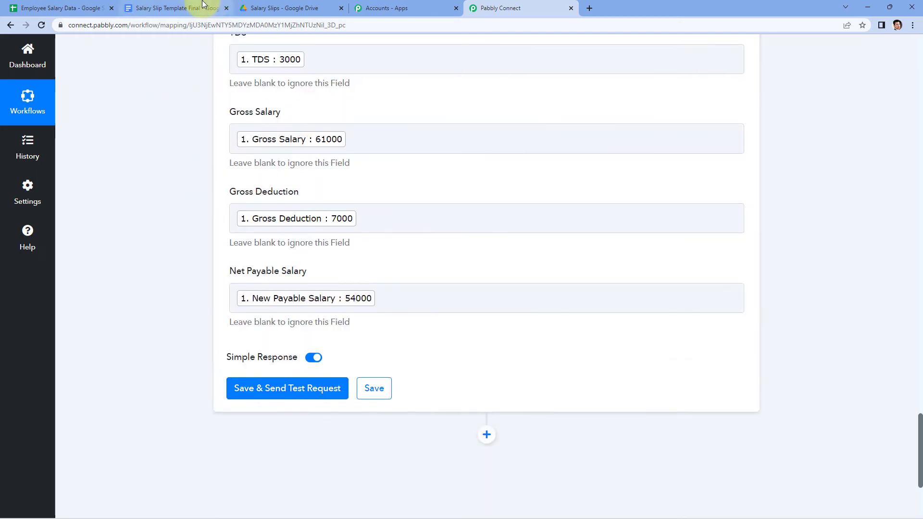
left_click(51, 6)
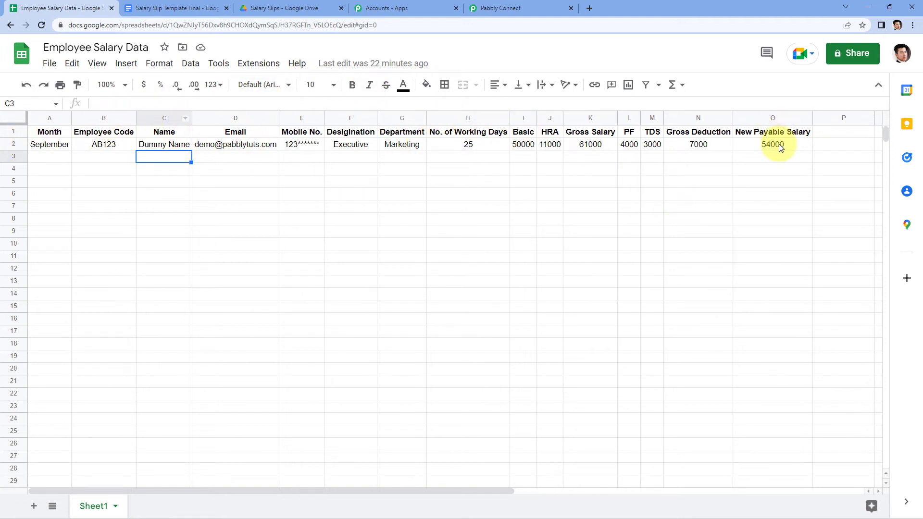
left_click(202, 3)
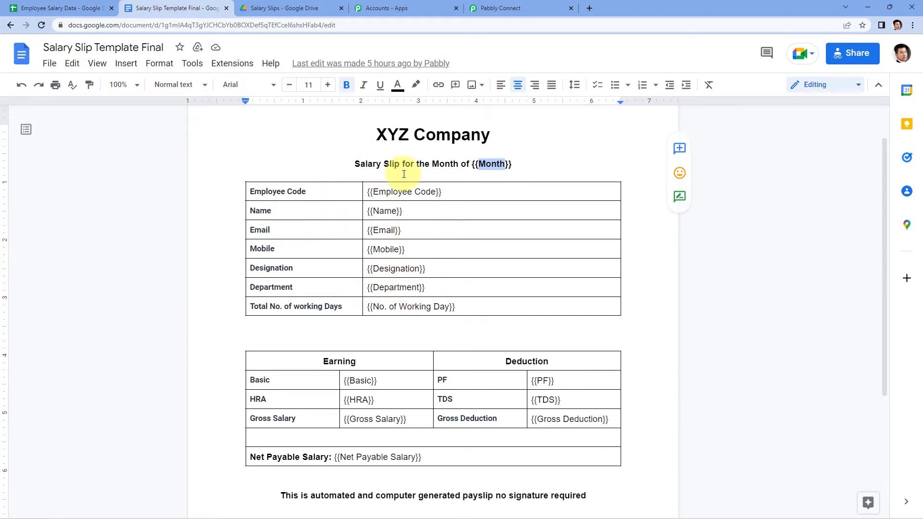
left_click(337, 141)
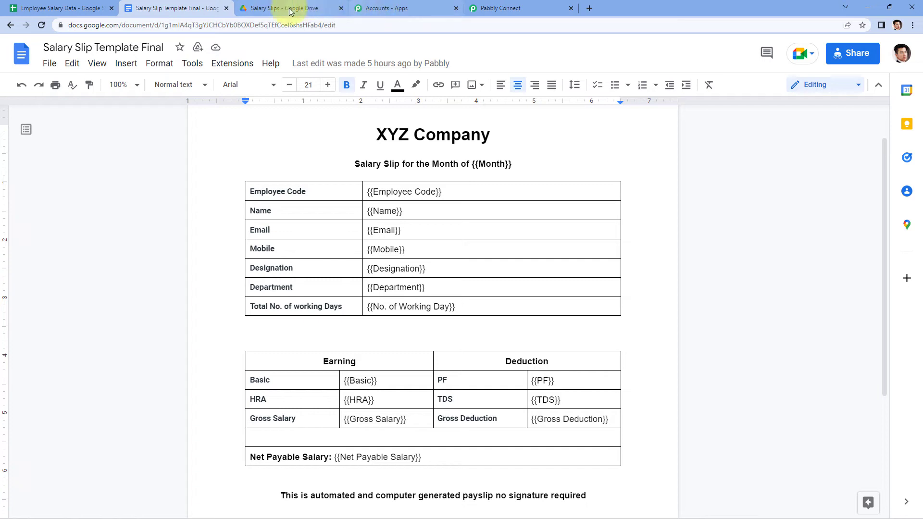
left_click(500, 8)
scroll(206, 165, "up", 5)
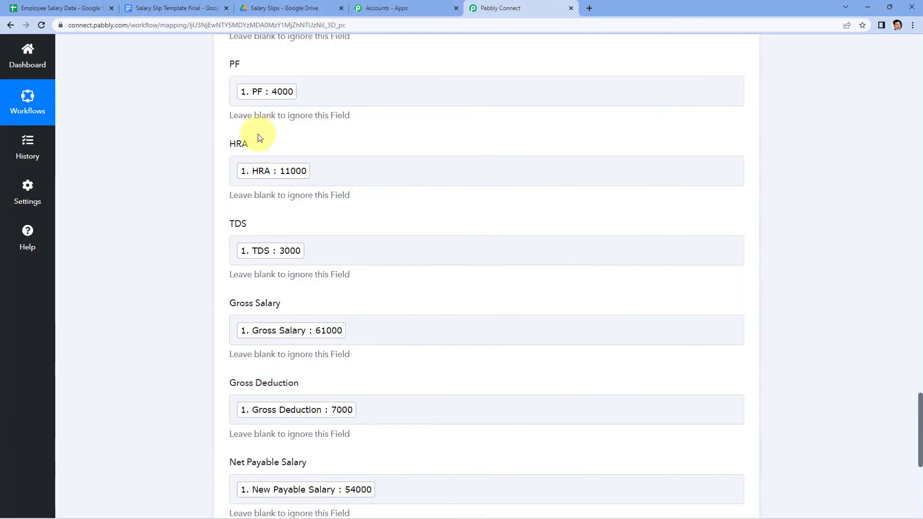
scroll(212, 145, "up", 2)
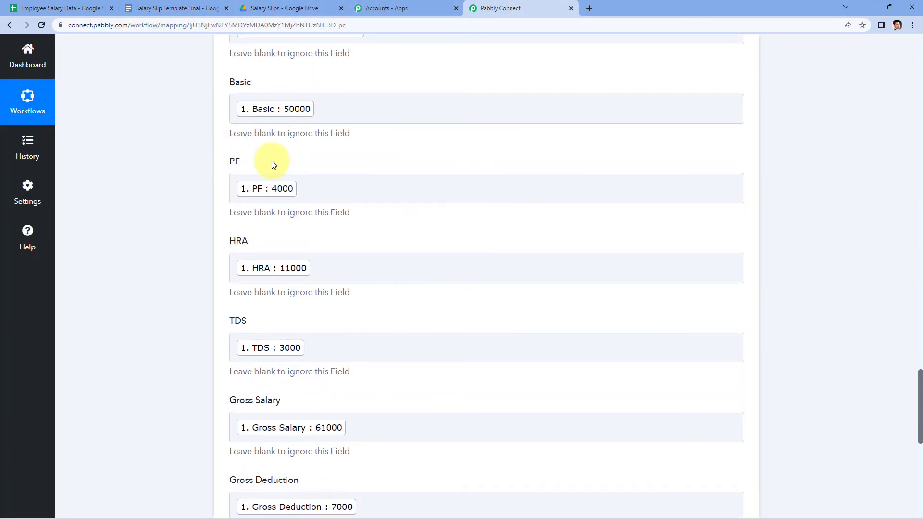
scroll(261, 144, "up", 1)
scroll(305, 115, "up", 8)
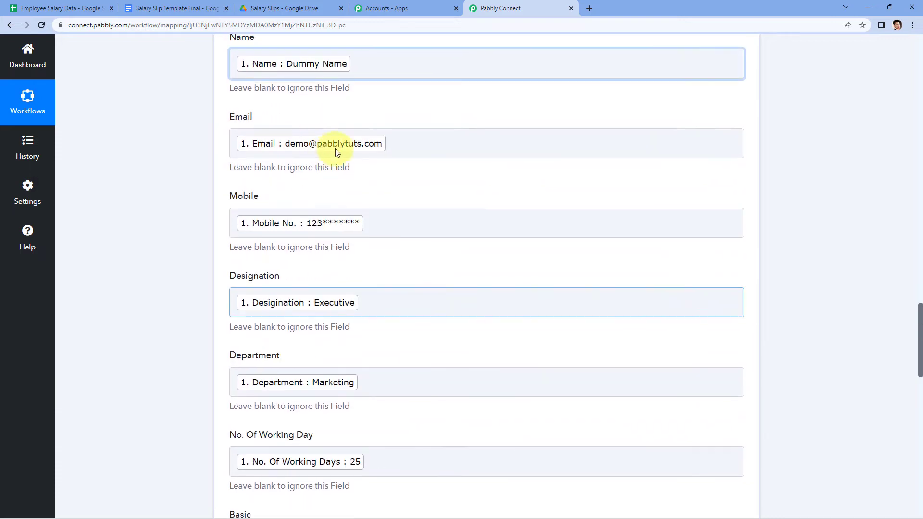
scroll(316, 229, "down", 17)
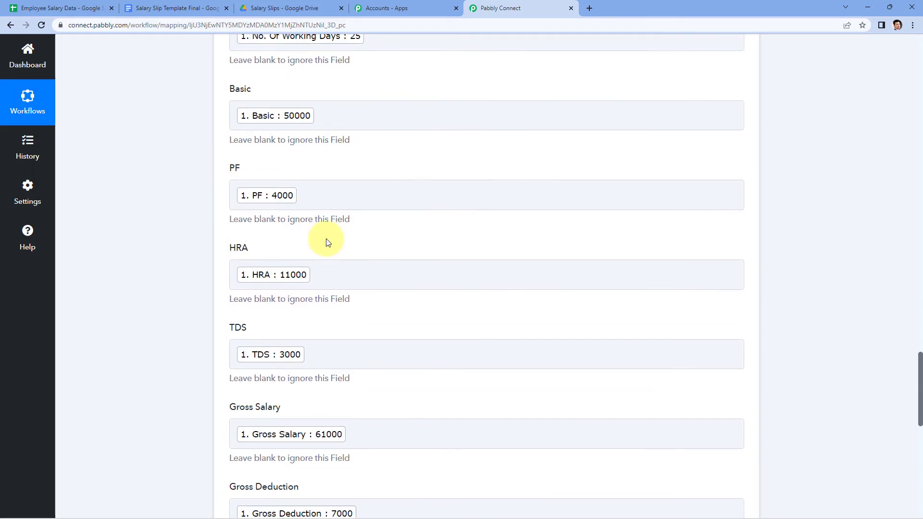
scroll(340, 222, "down", 2)
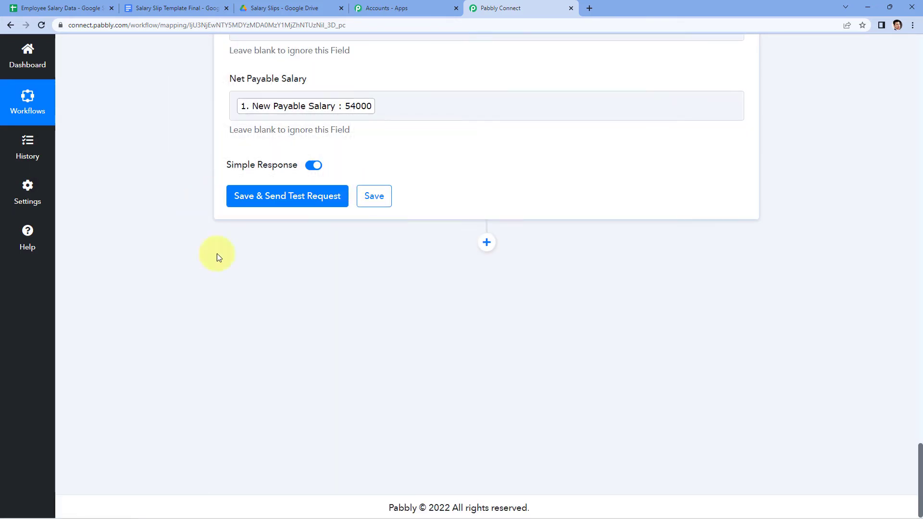
- Save the Google Docs action, send a test request and review the received response
left_click(282, 188)
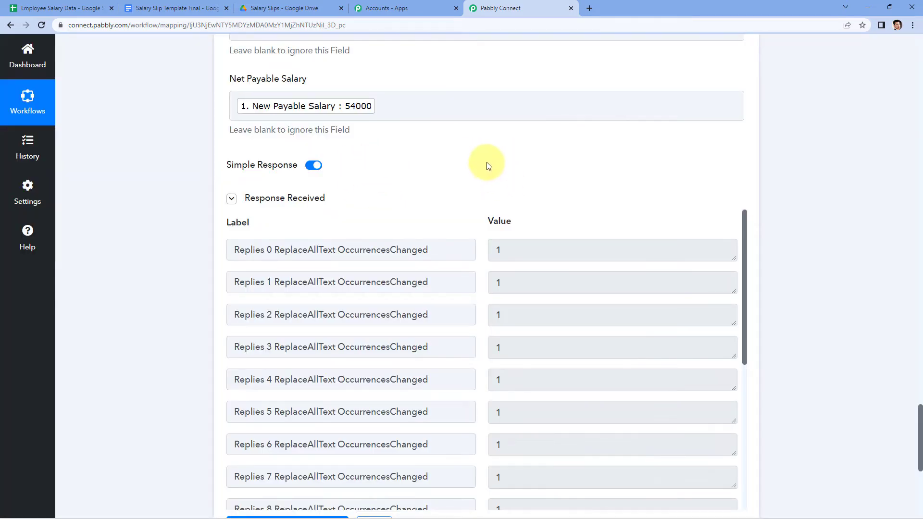
scroll(486, 166, "down", 1)
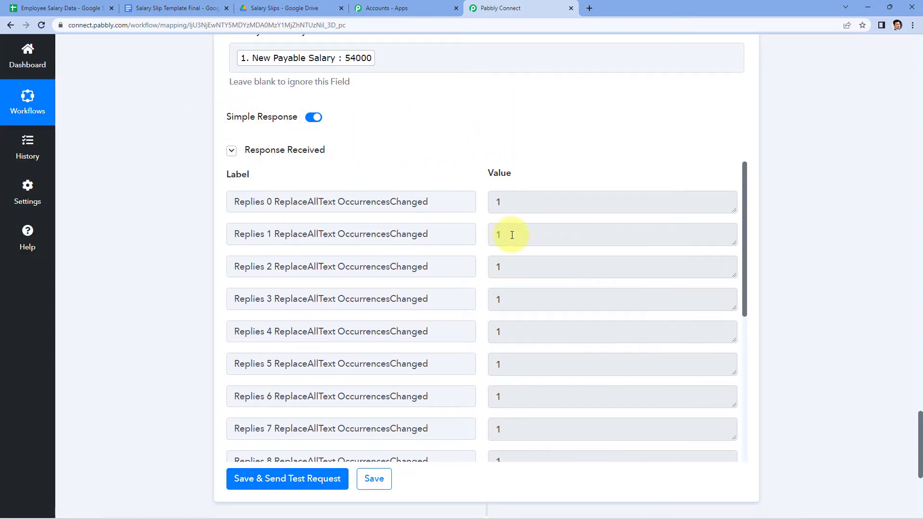
scroll(499, 232, "down", 7)
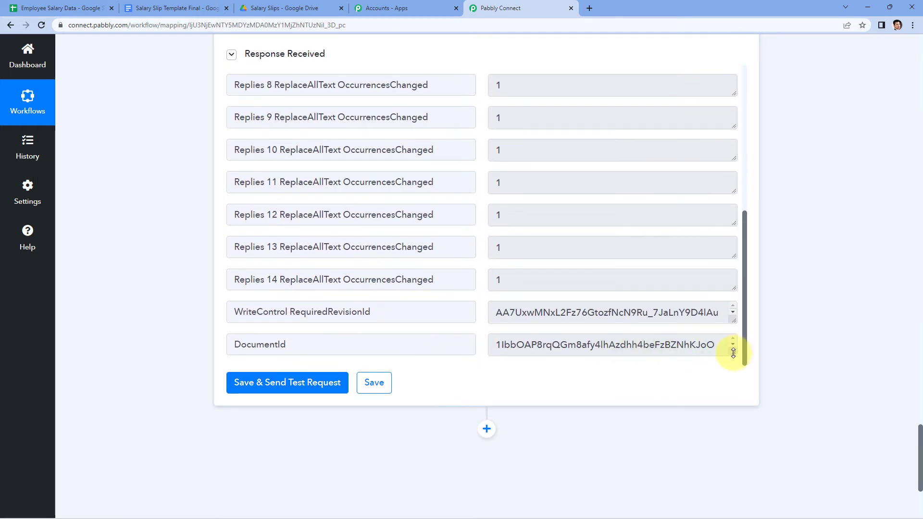
- Enlarge the DocumentId value box in the received response and select the entire ID
left_click_drag(733, 353, 730, 414)
scroll(625, 327, "down", 1)
left_click_drag(591, 313, 489, 287)
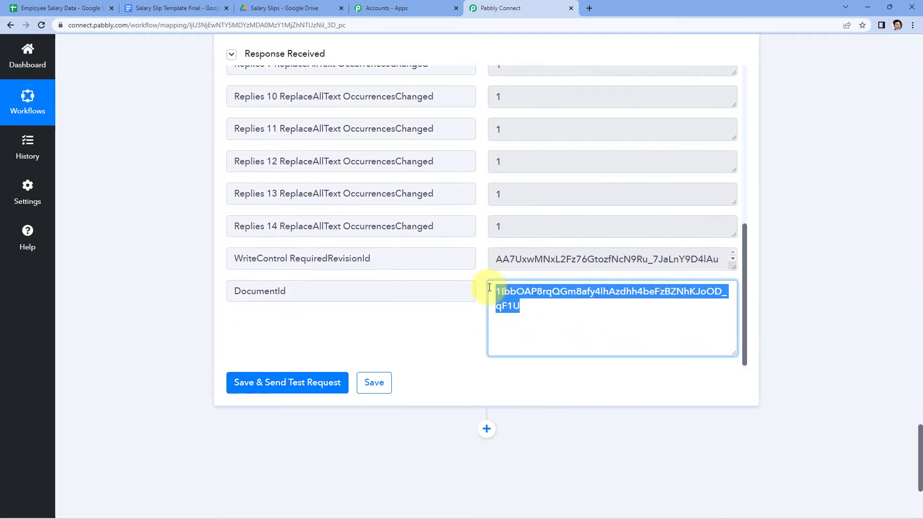
- Review the Create Document from Template action's response and its template, new document name and location settings
left_click(481, 275)
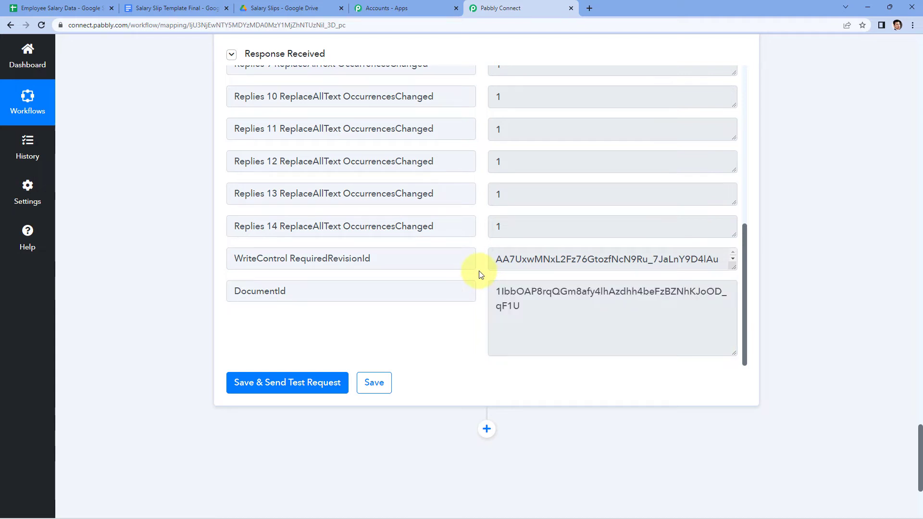
scroll(210, 155, "up", 9)
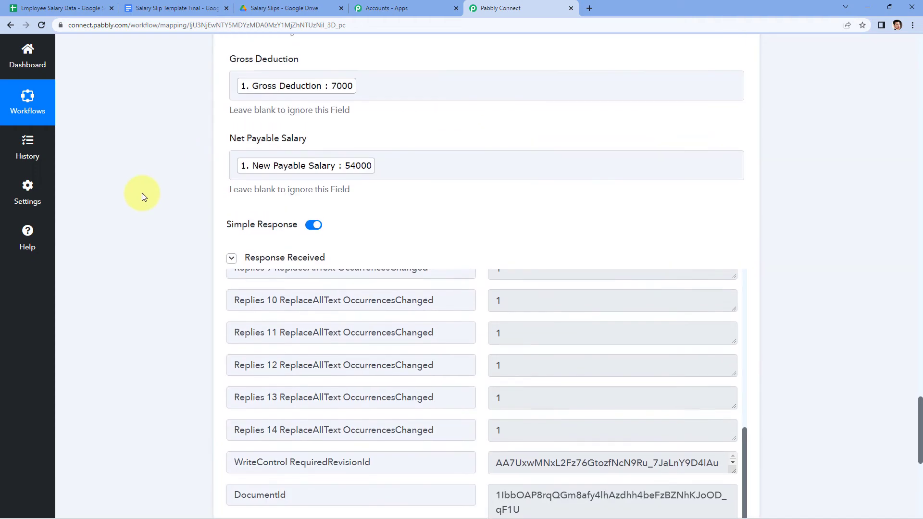
scroll(206, 165, "up", 14)
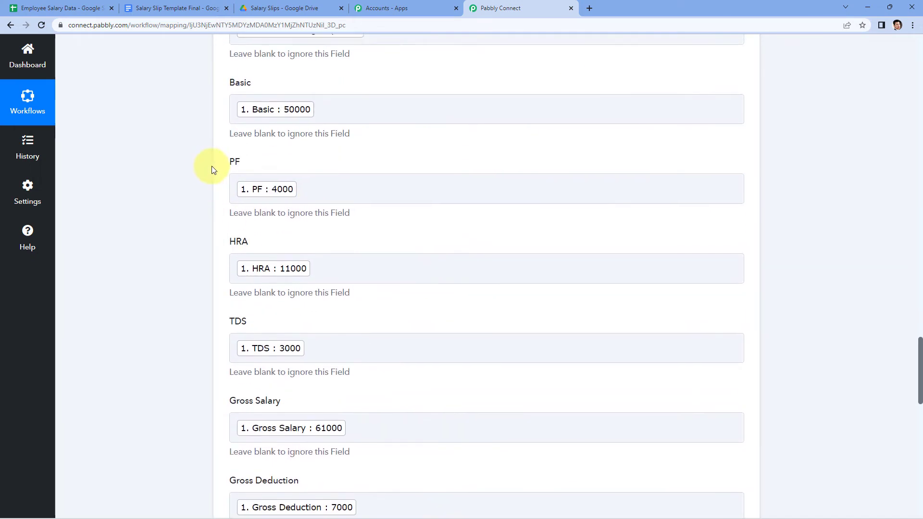
scroll(177, 209, "up", 9)
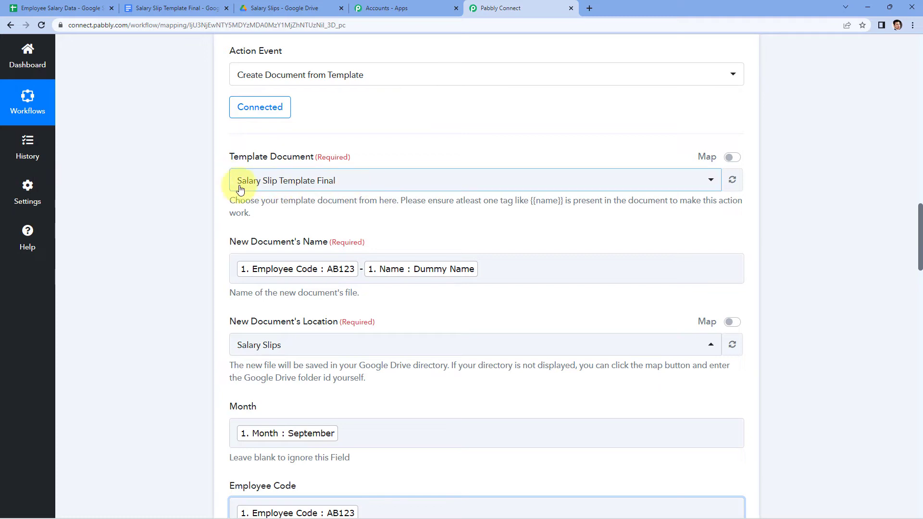
scroll(273, 376, "down", 2)
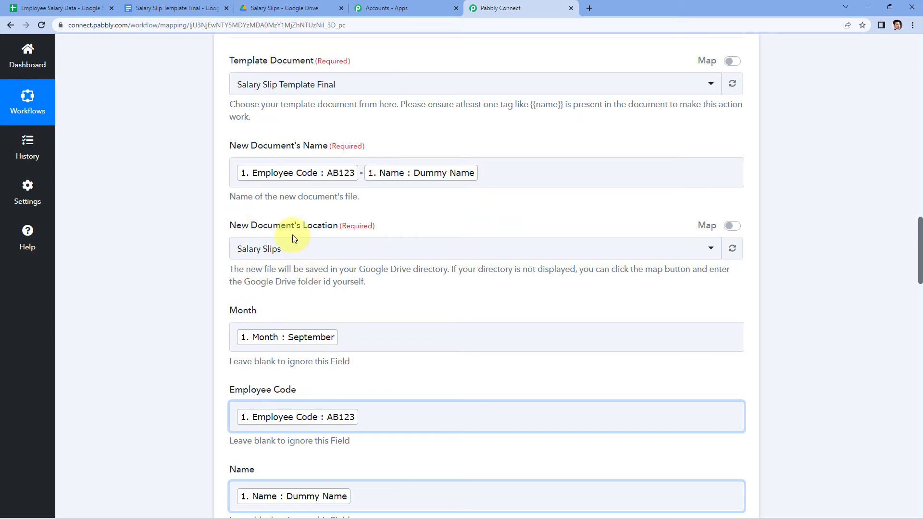
left_click(469, 187)
left_click(485, 141)
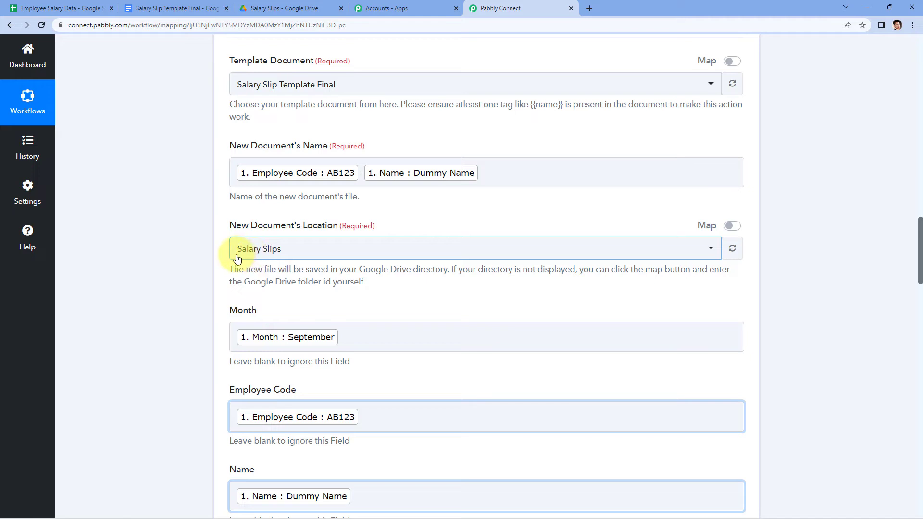
- Switch to the Salary Slips folder in Google Drive, open the generated AB123-Dummy Name document and dismiss the pageless format notice
left_click(289, 7)
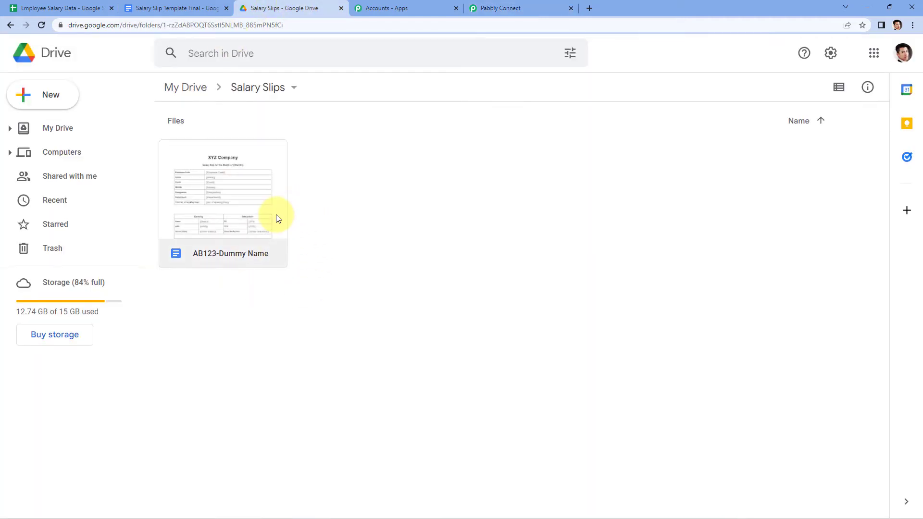
left_click(175, 7)
left_click(277, 5)
left_click(510, 10)
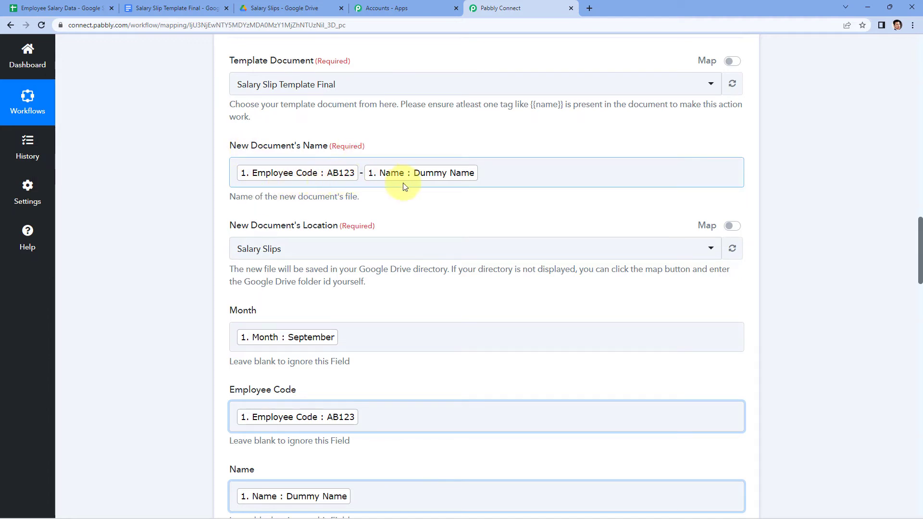
left_click(275, 8)
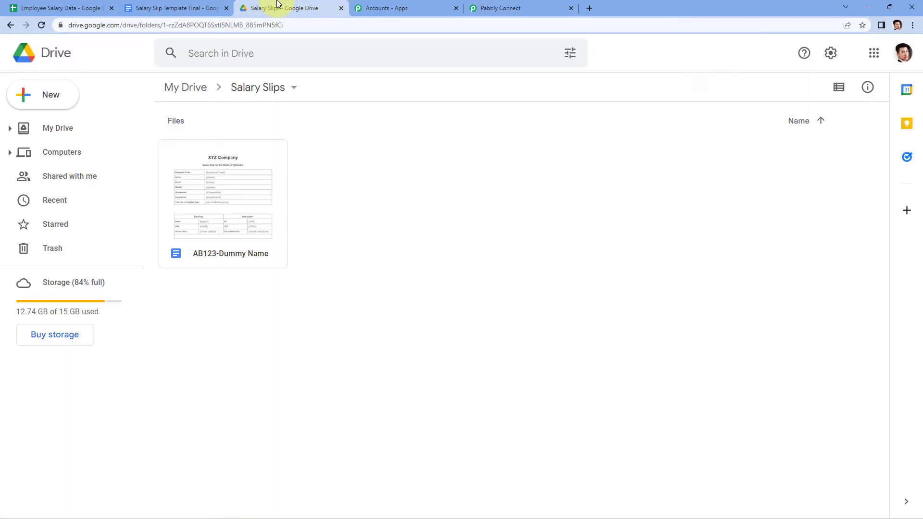
double_click(244, 194)
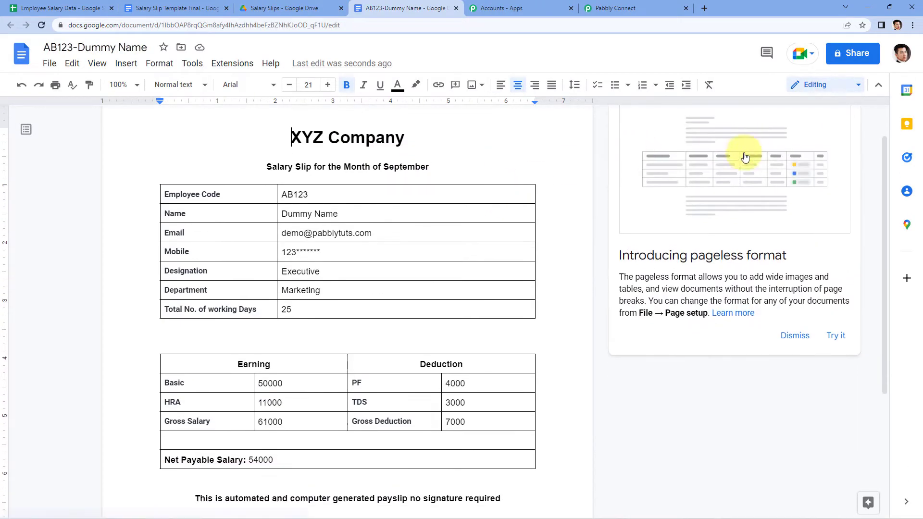
left_click(800, 381)
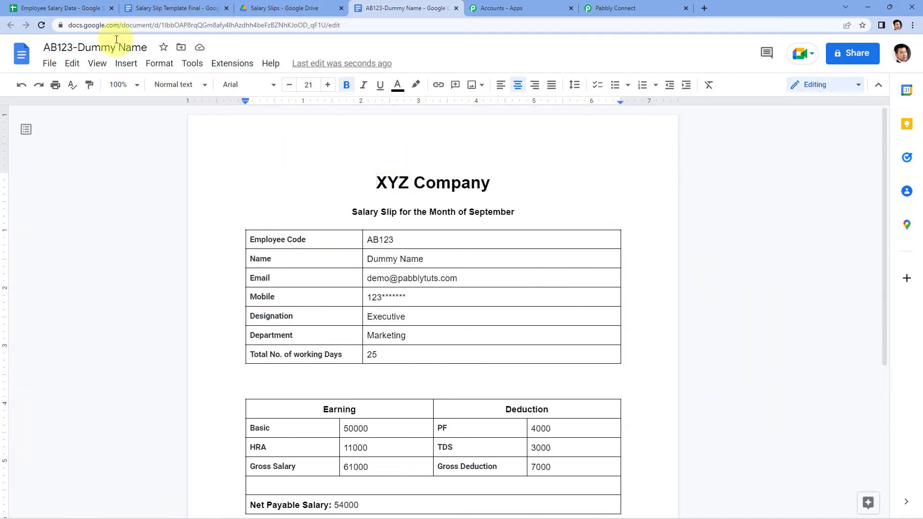
- Compare the generated salary slip with the Employee Salary Data spreadsheet and the Salary Slip Template Final document
left_click(72, 8)
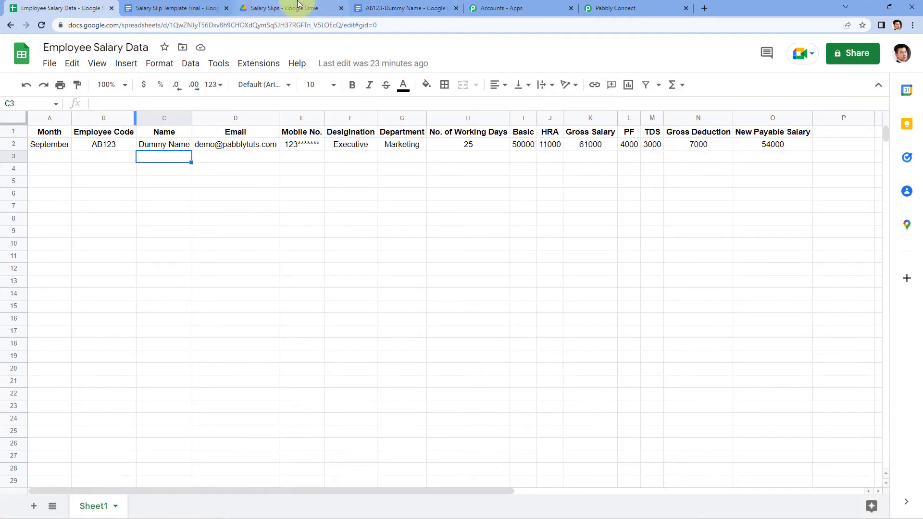
left_click(373, 3)
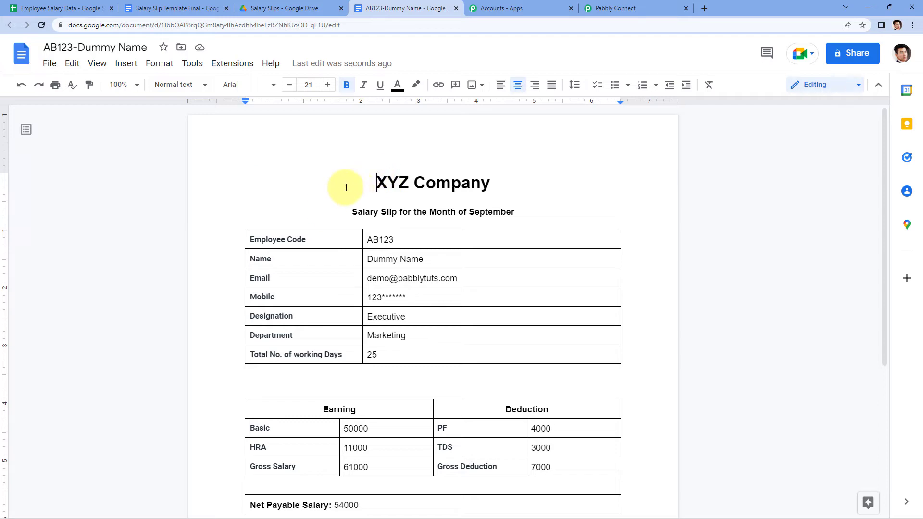
scroll(366, 191, "down", 1)
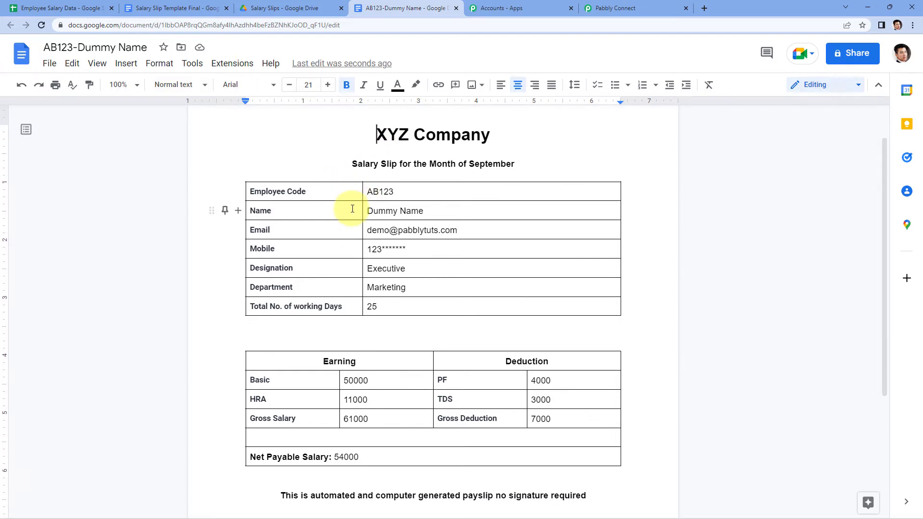
left_click(174, 4)
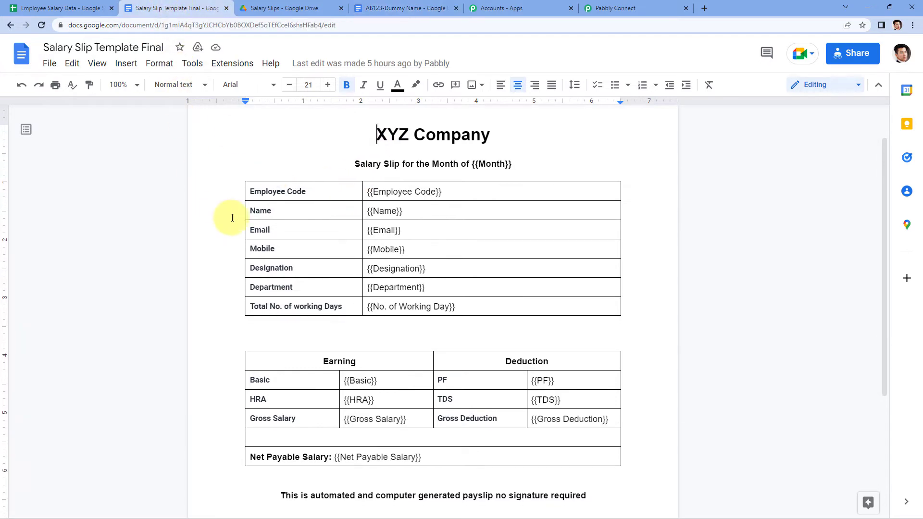
left_click(67, 6)
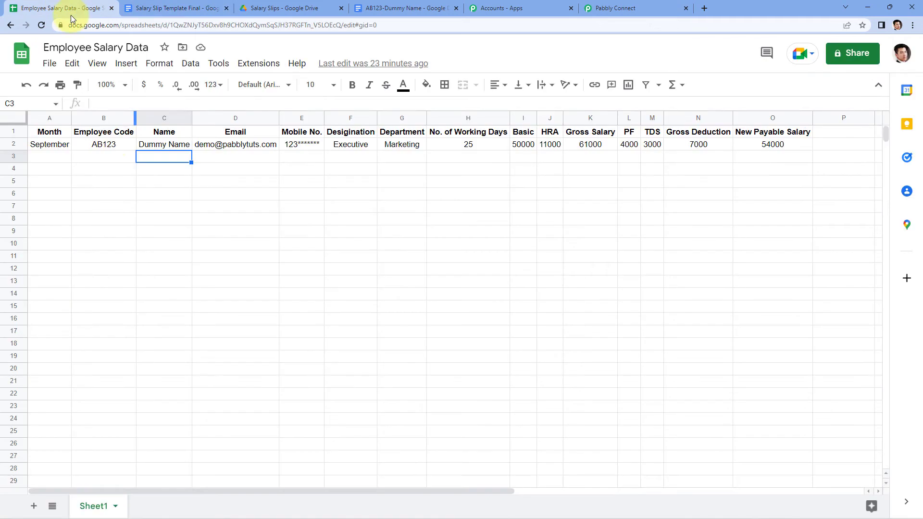
left_click(144, 6)
left_click(362, 6)
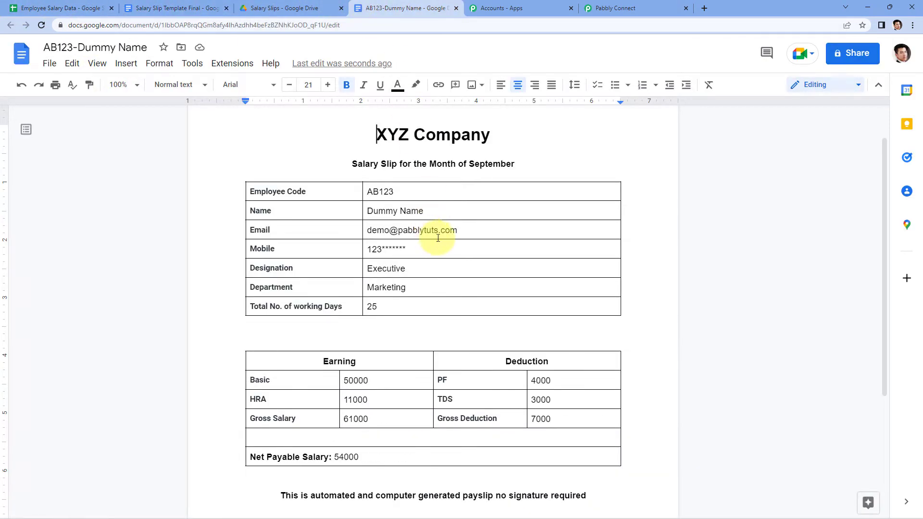
scroll(475, 244, "down", 1)
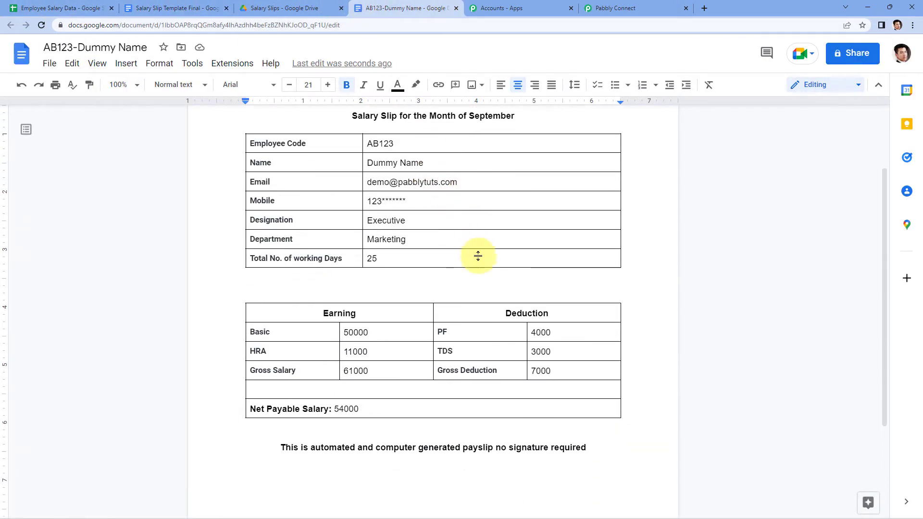
scroll(478, 256, "up", 2)
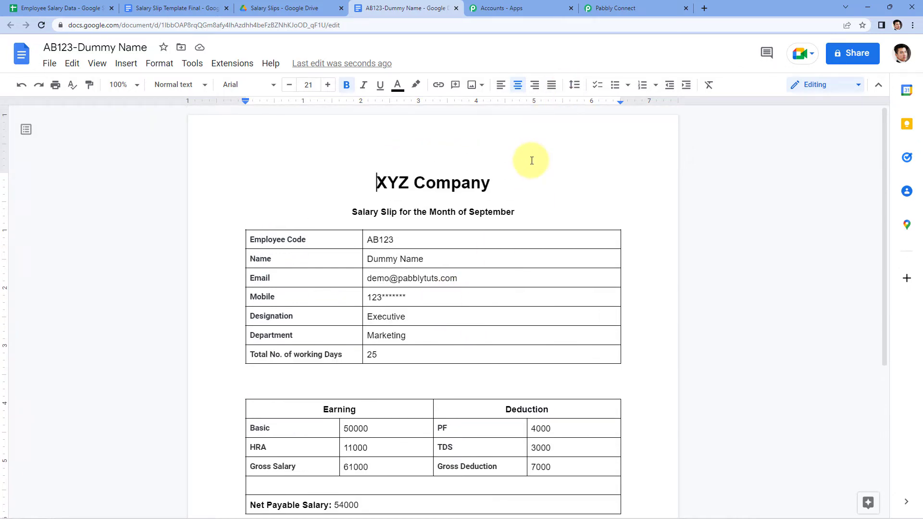
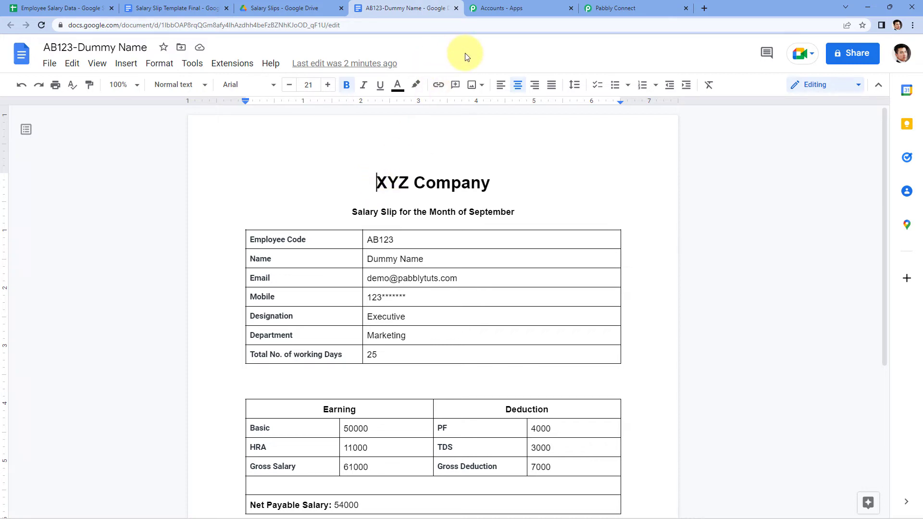
- Switch back to the Pabbly Connect workflow and add a new action after the document creation step, with Google Drive as its app
left_click(650, 8)
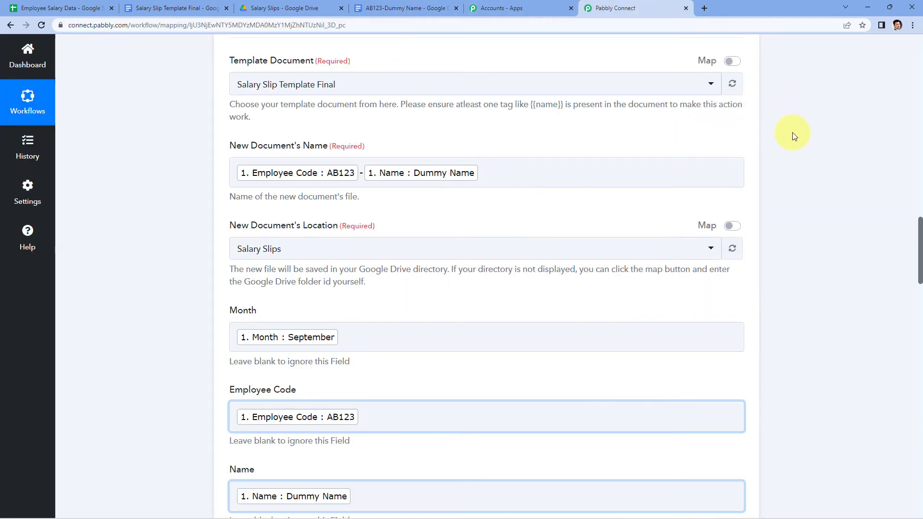
scroll(793, 133, "down", 20)
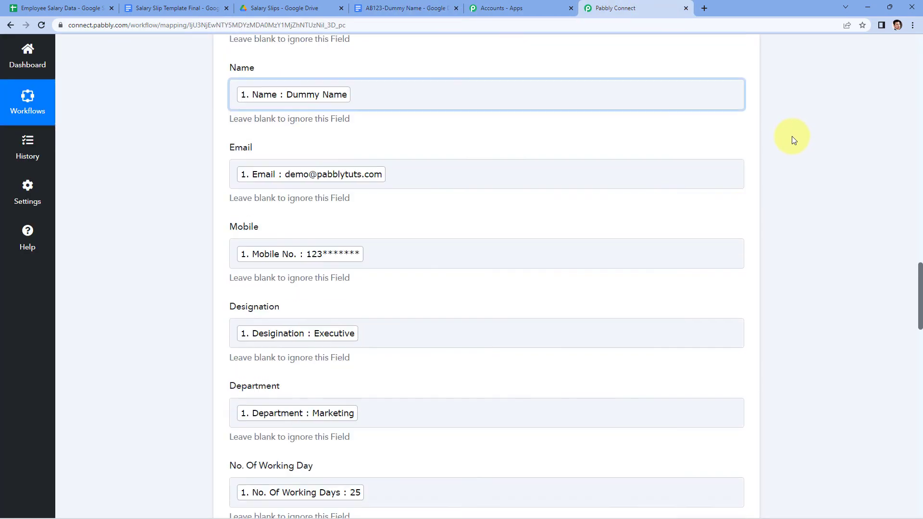
scroll(793, 139, "down", 10)
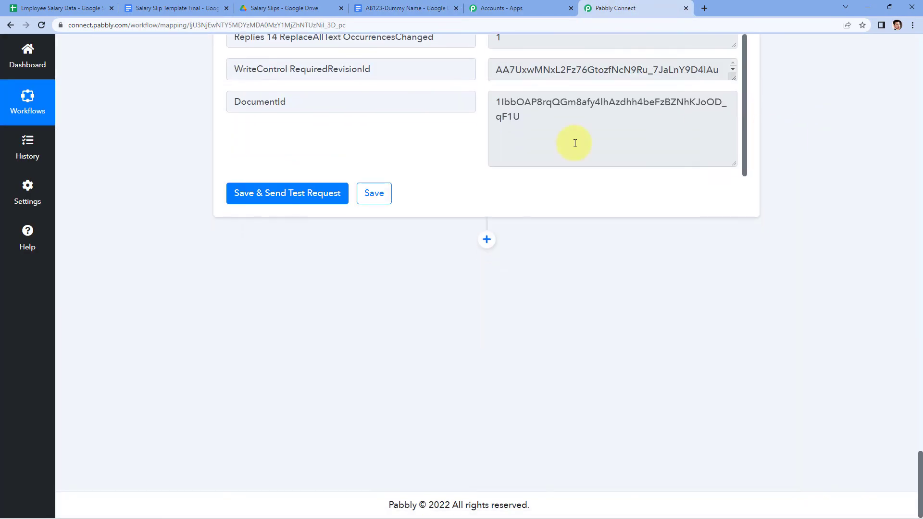
left_click(485, 239)
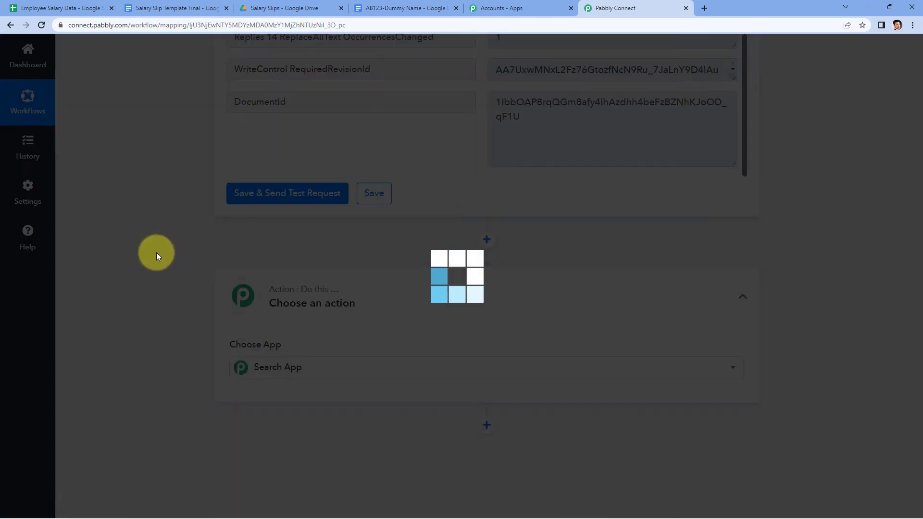
type("G")
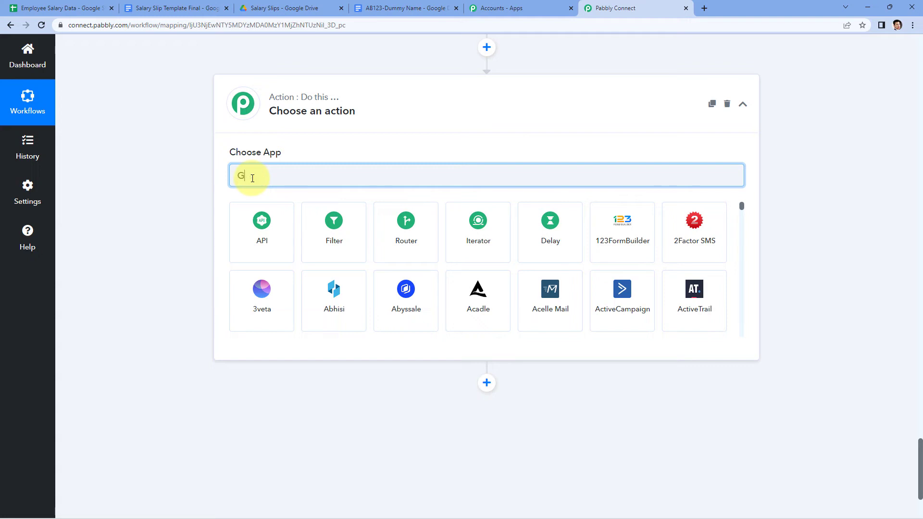
type("oogle Drive")
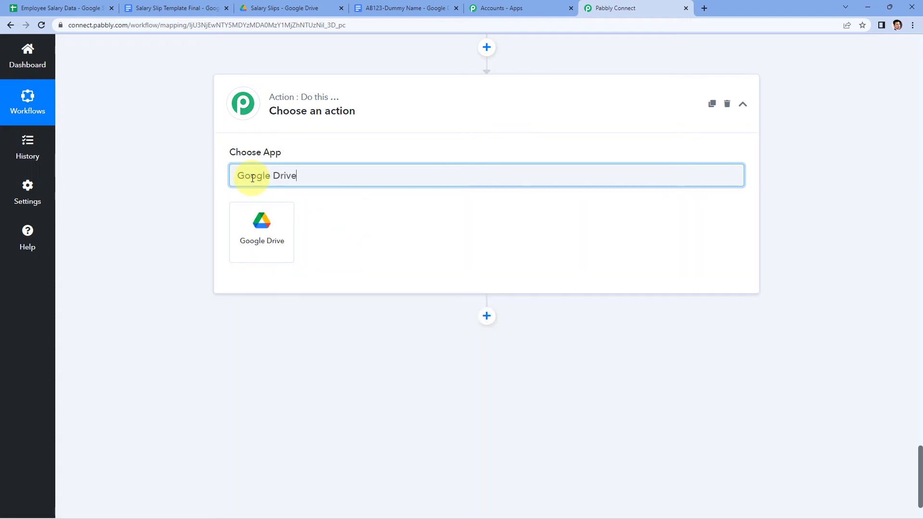
left_click(278, 224)
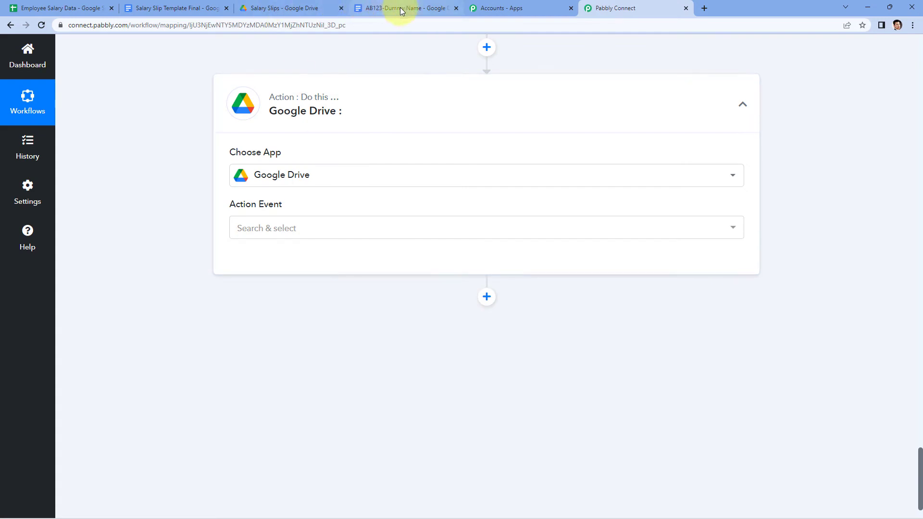
- Set the Google Drive action's event to Share a File With Anyone
left_click(330, 7)
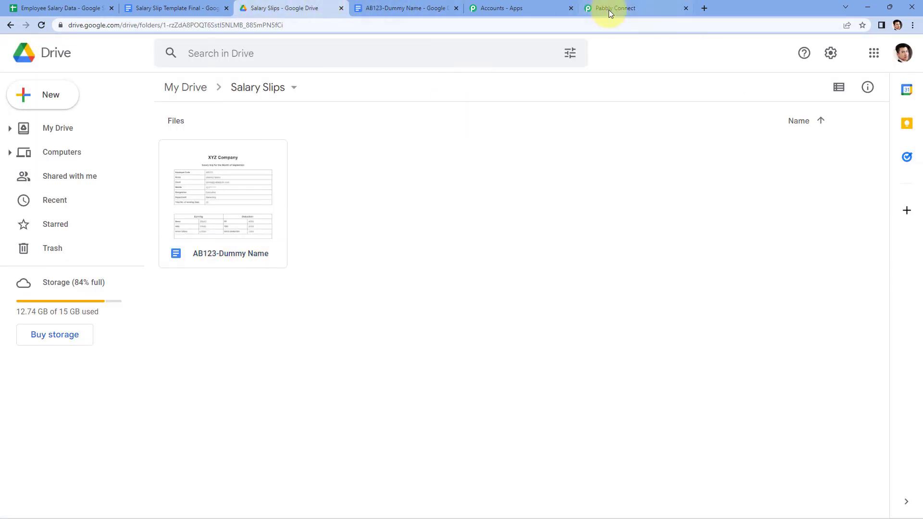
left_click(609, 10)
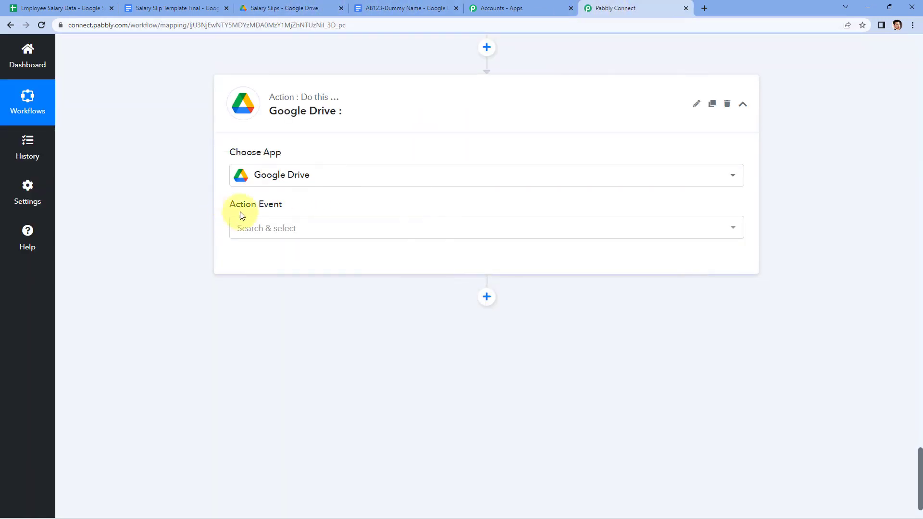
left_click(301, 231)
scroll(169, 246, "down", 2)
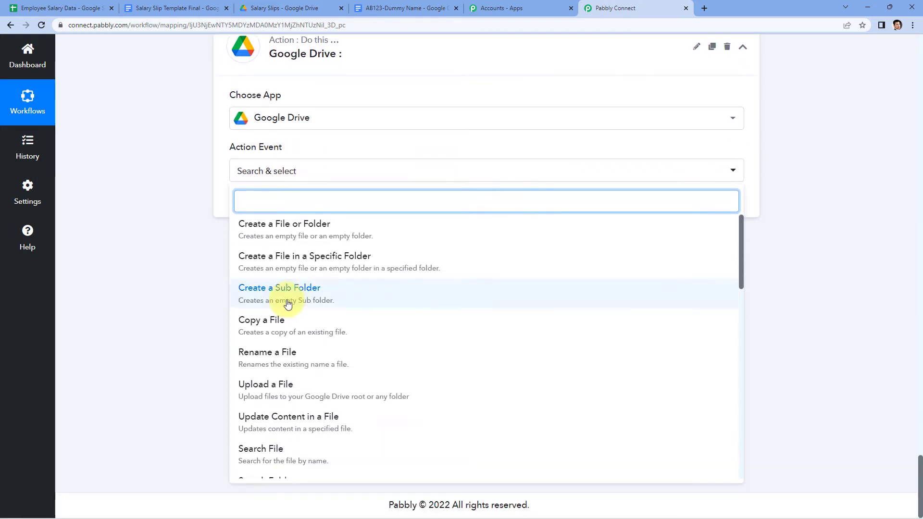
scroll(288, 304, "down", 5)
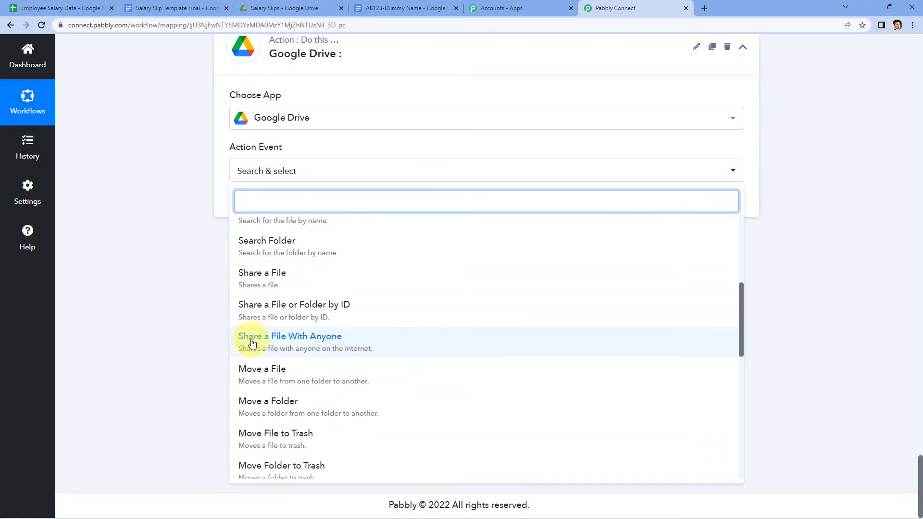
left_click(311, 347)
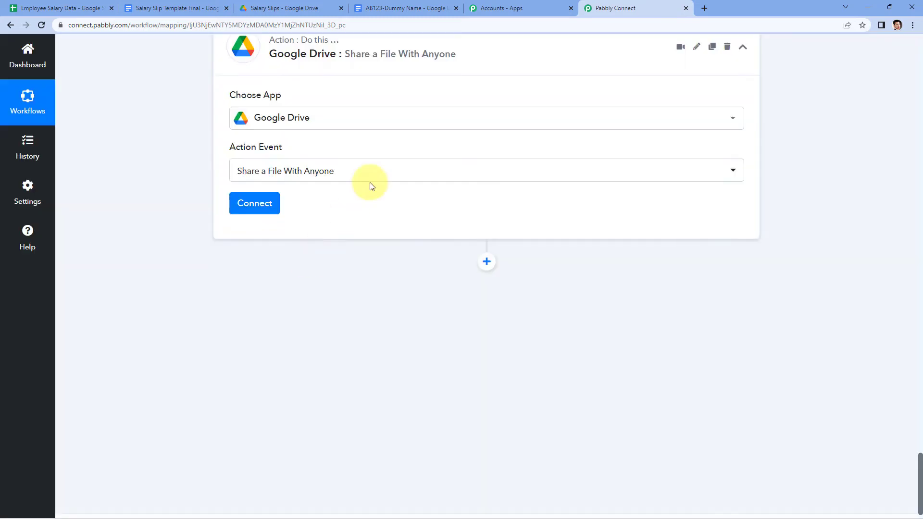
- Connect the Google Drive action through a new connection, authorizing Pabbly Connect Drive with the first listed Google account
left_click(265, 205)
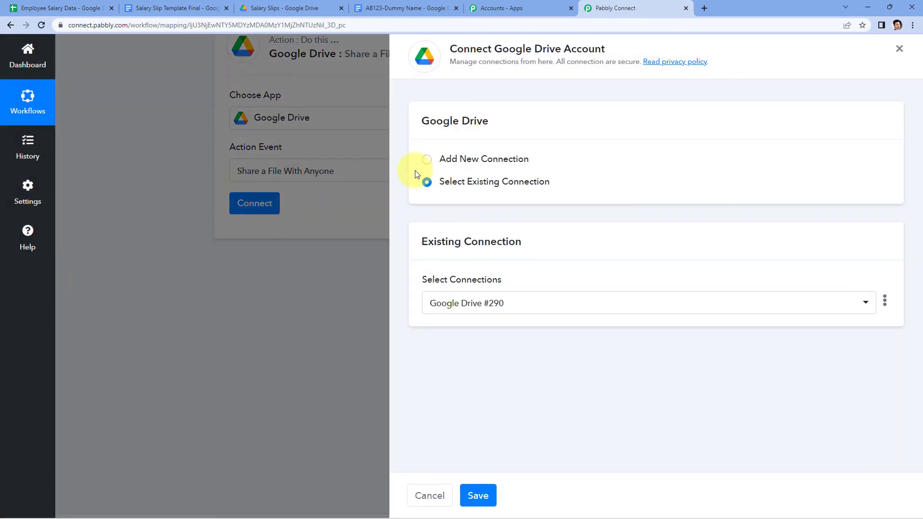
left_click(426, 159)
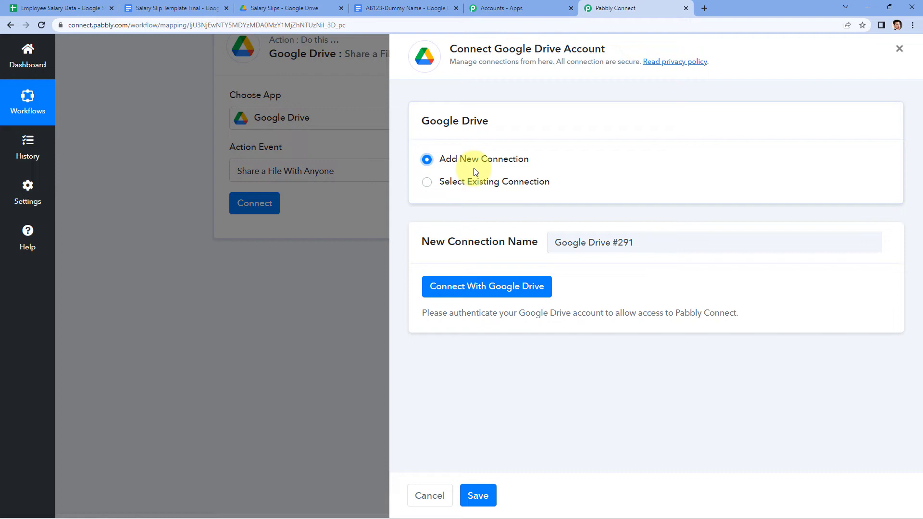
left_click(476, 289)
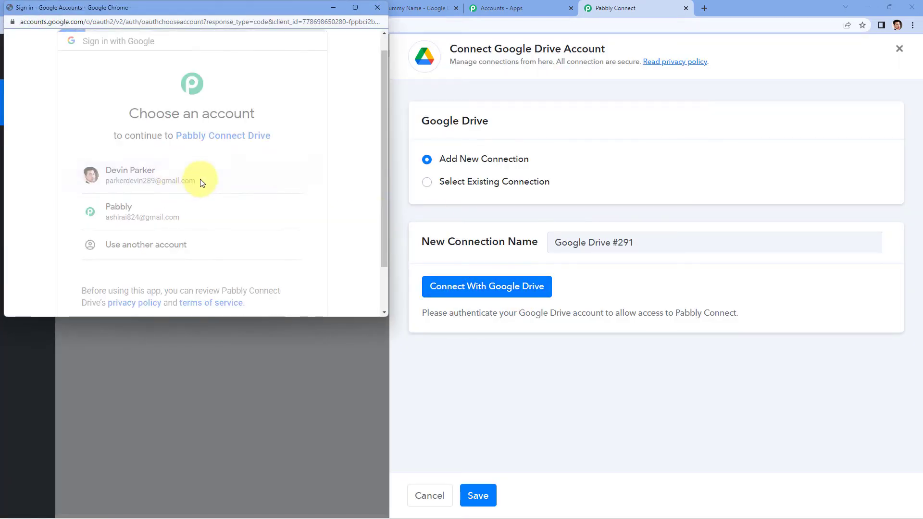
left_click(201, 183)
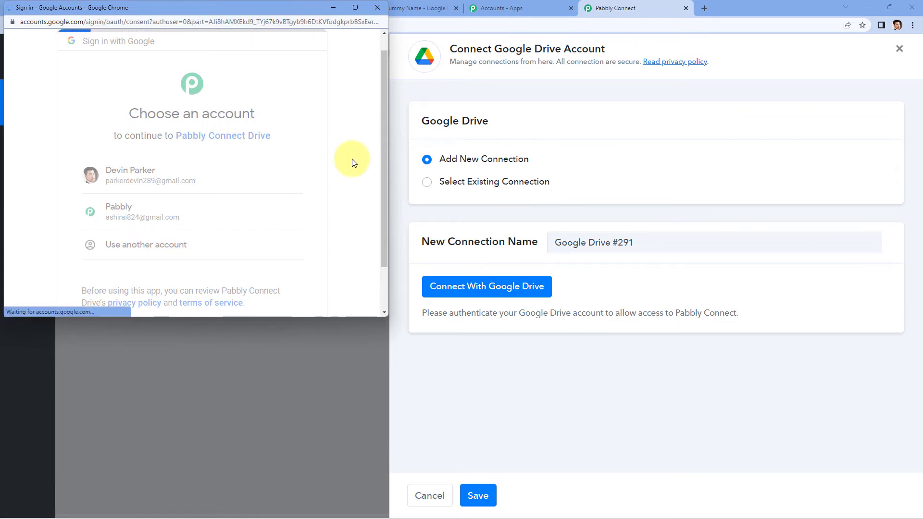
scroll(323, 173, "down", 5)
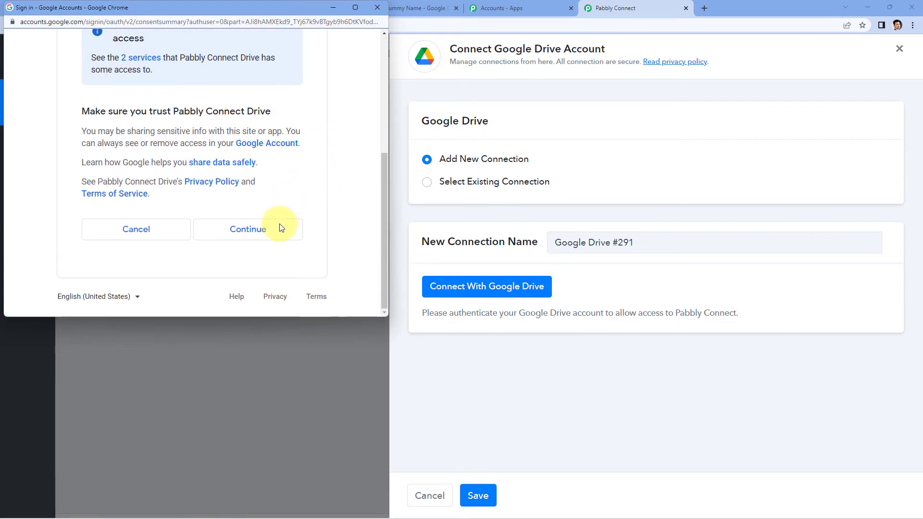
left_click(281, 223)
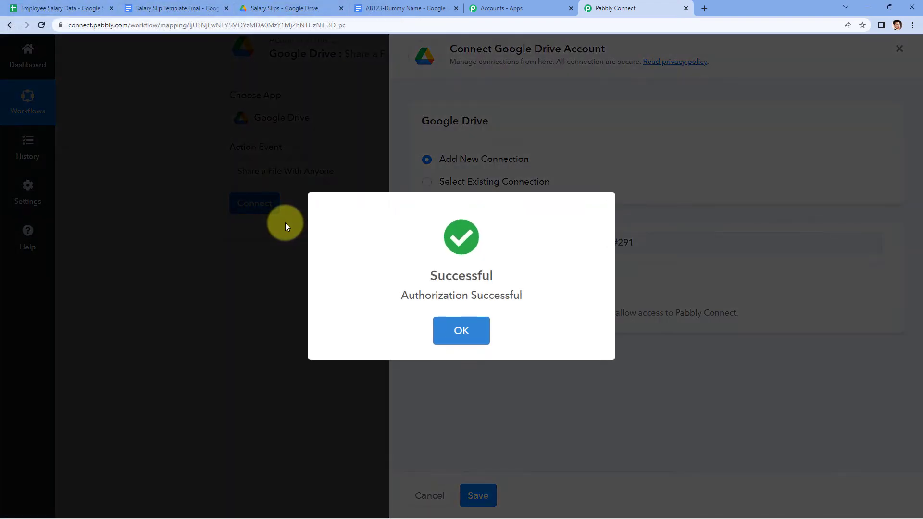
- Review the Employee Salary Data spreadsheet and the generated AB123-Dummy Name slip against the sharing action's File ID field
scroll(367, 208, "down", 1)
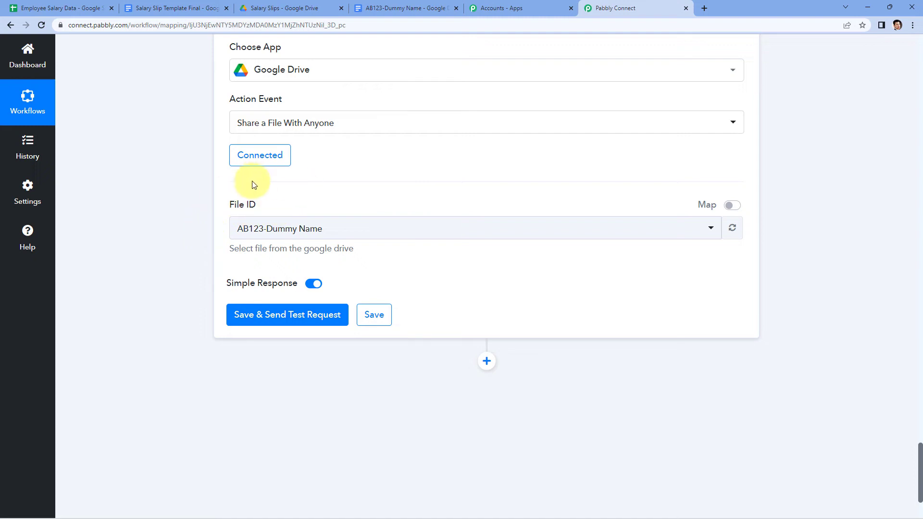
scroll(315, 195, "up", 5)
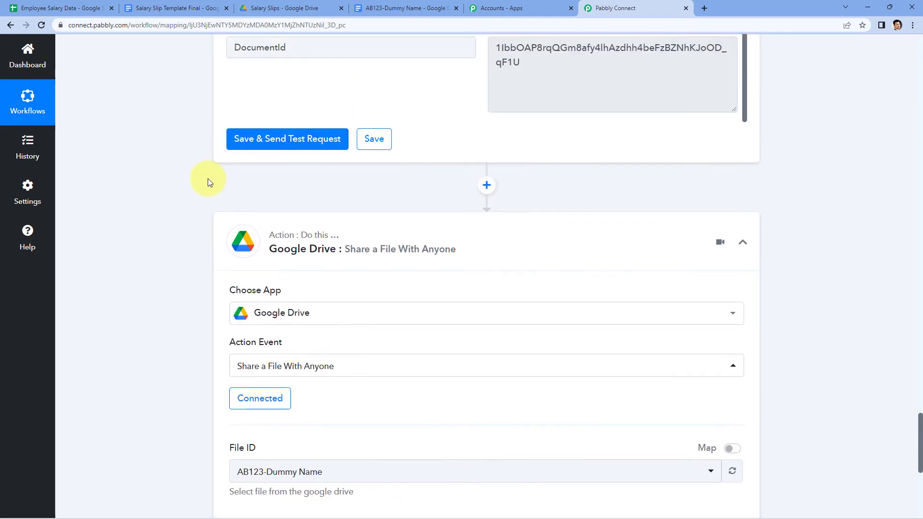
scroll(197, 195, "up", 3)
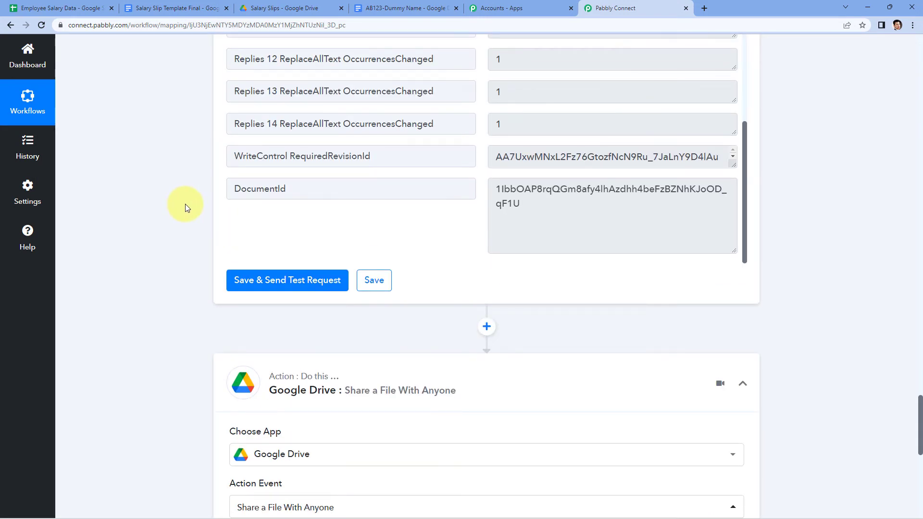
left_click(79, 9)
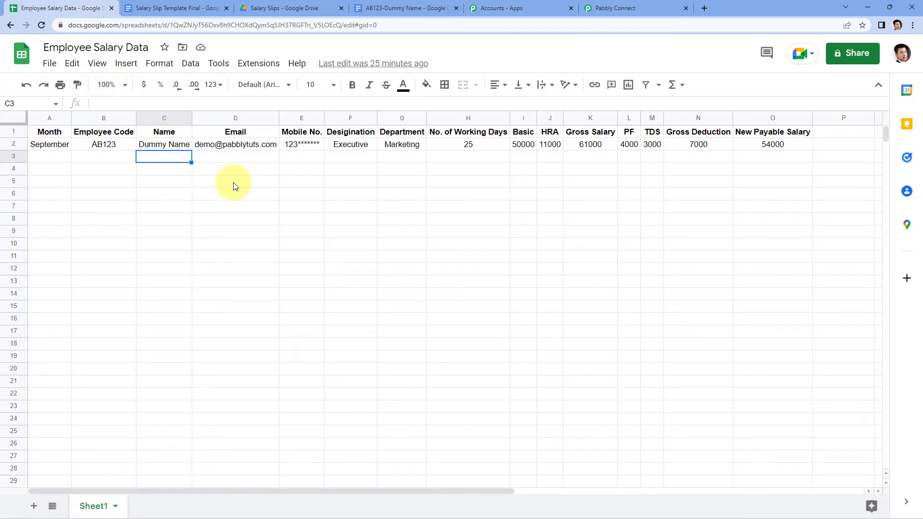
left_click(405, 8)
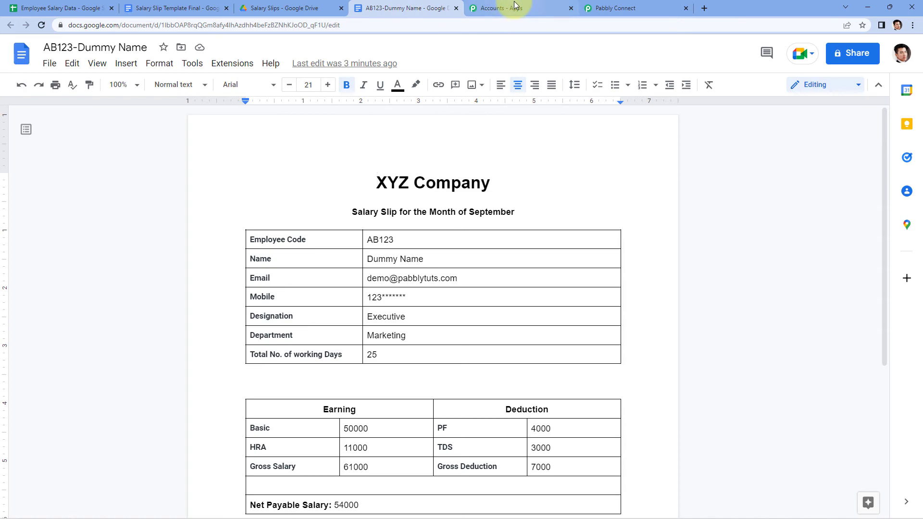
left_click(515, 4)
left_click(588, 5)
scroll(241, 231, "down", 8)
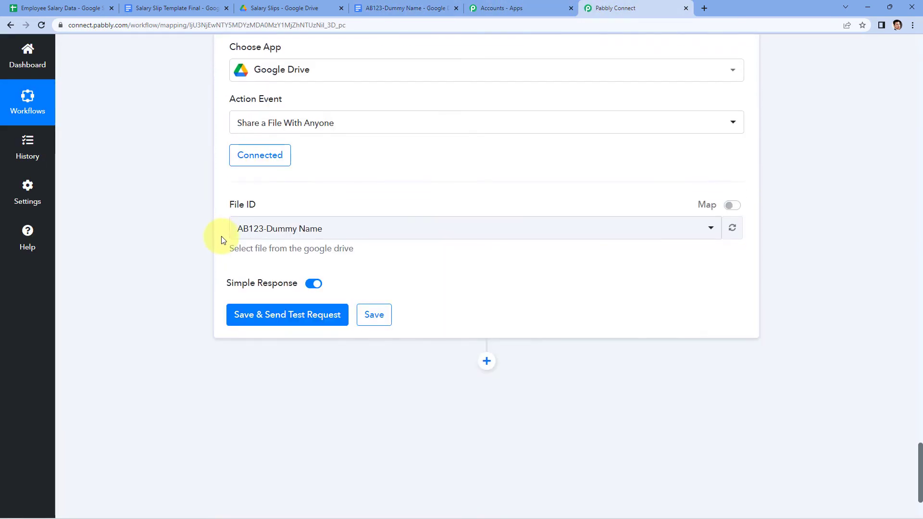
- Examine the DocumentId value in the response received by the Google Docs document creation step
scroll(346, 191, "up", 9)
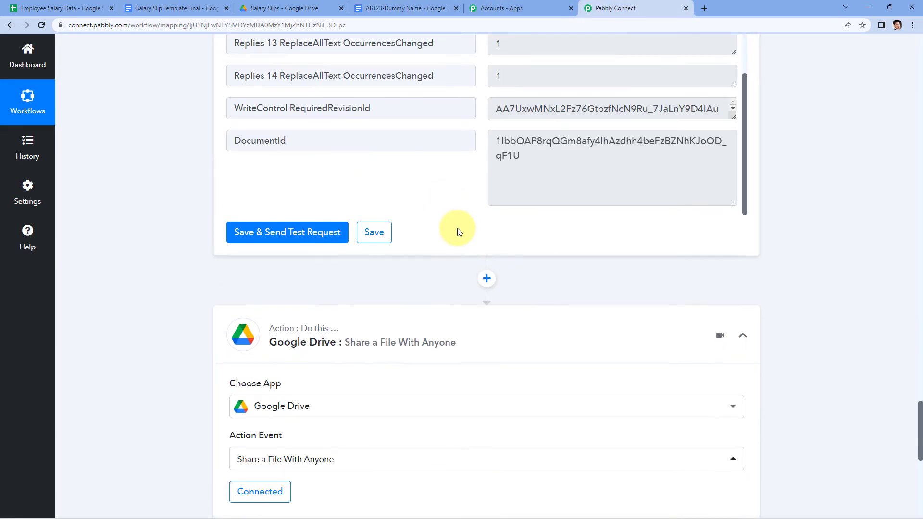
mouse_move(526, 252)
left_mouse_down()
mouse_move(502, 246)
mouse_move(493, 230)
mouse_move(536, 257)
left_mouse_up()
left_click(485, 221)
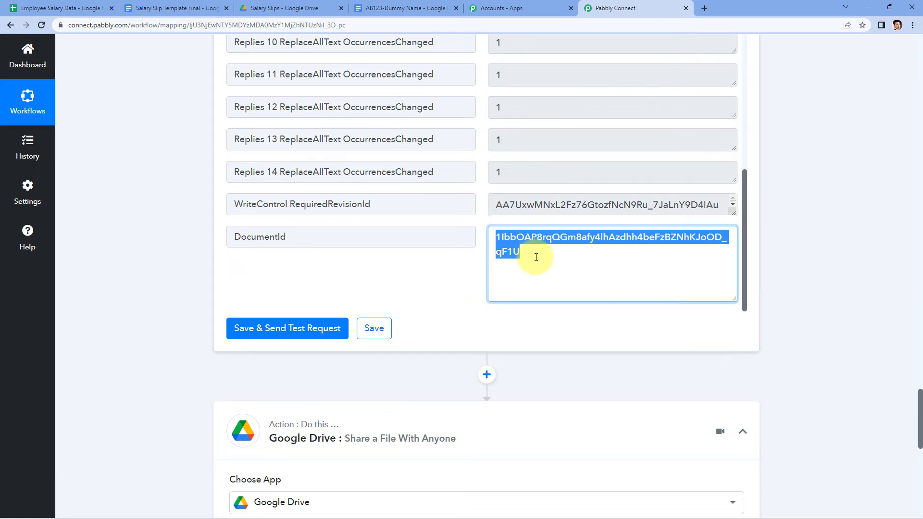
left_click(668, 257)
scroll(830, 237, "up", 8)
scroll(288, 221, "up", 1)
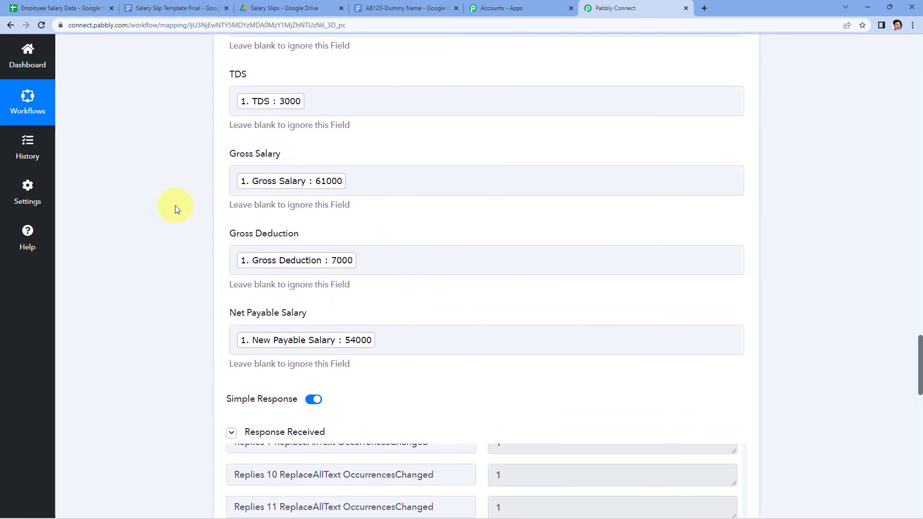
scroll(175, 206, "down", 4)
scroll(229, 77, "down", 3)
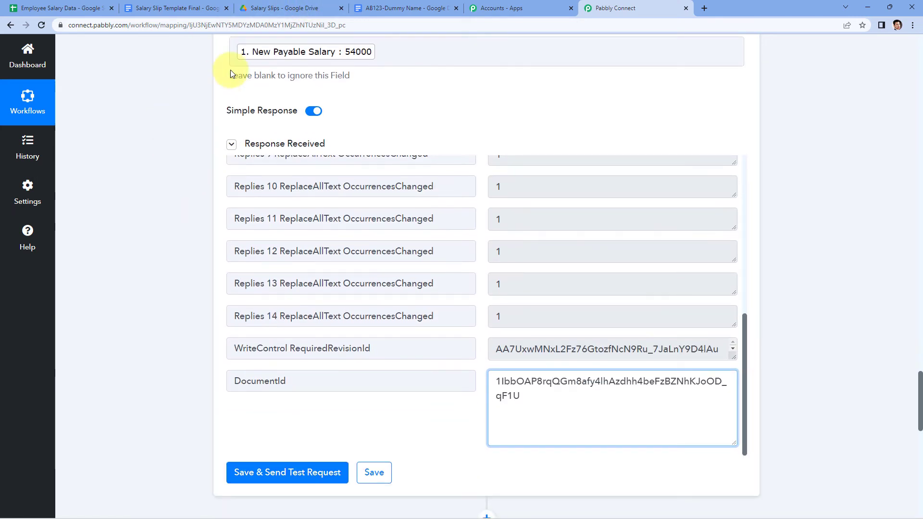
scroll(346, 226, "down", 1)
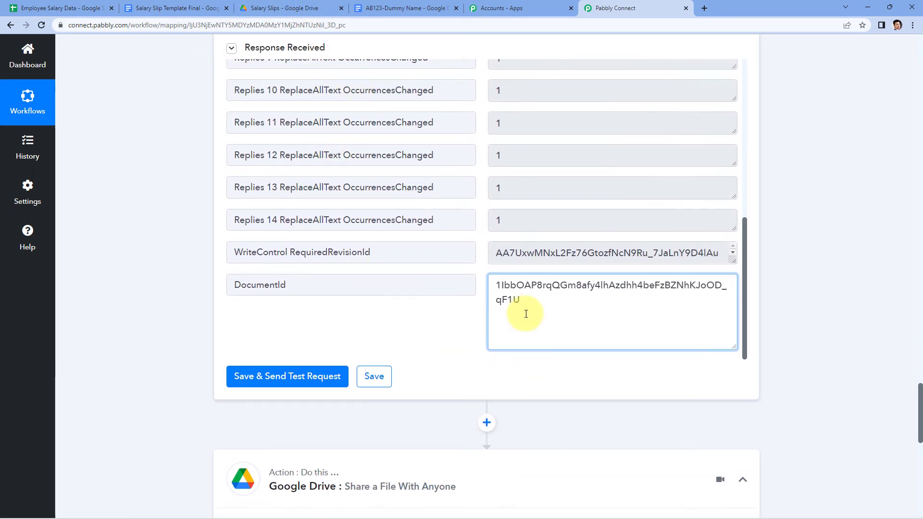
left_click_drag(527, 314, 471, 281)
left_click(477, 269)
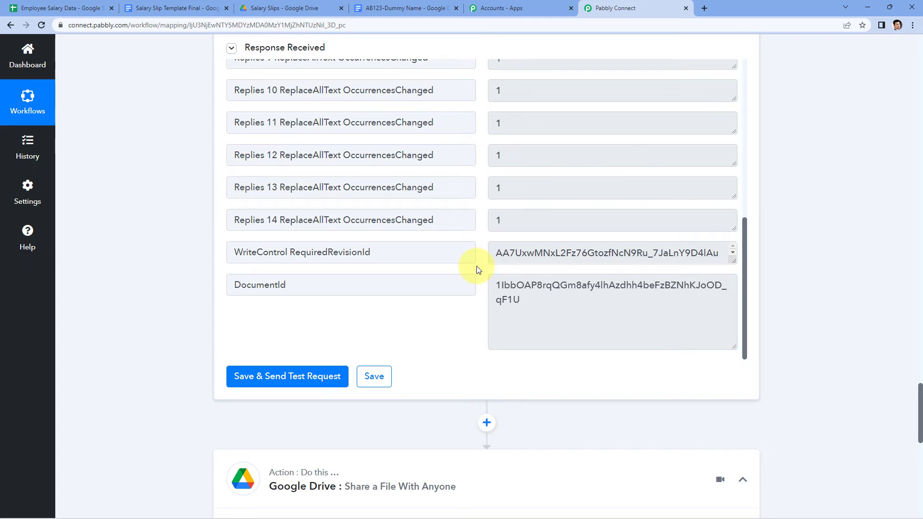
scroll(477, 269, "down", 1)
left_click_drag(531, 258, 468, 207)
left_click(422, 257)
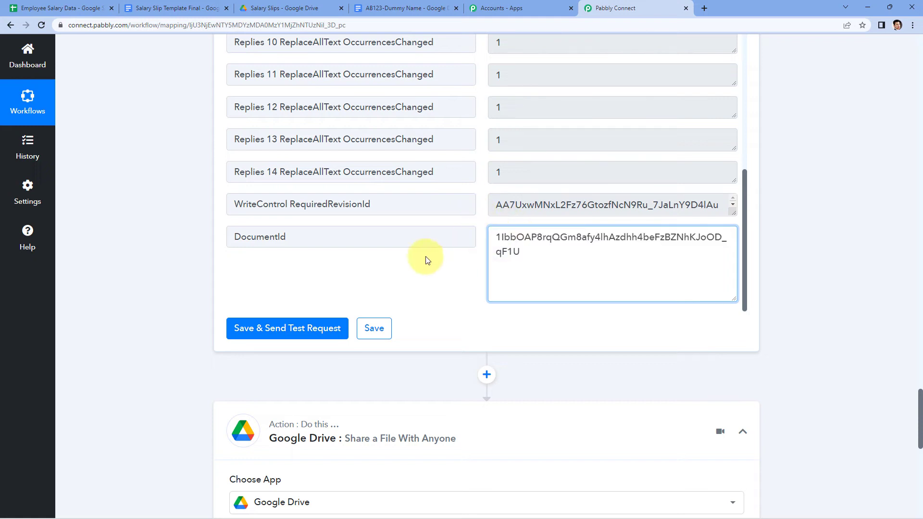
- Turn on mapping for the sharing action's File ID and map it to DocumentId from the Create Document from Template step
scroll(186, 302, "down", 8)
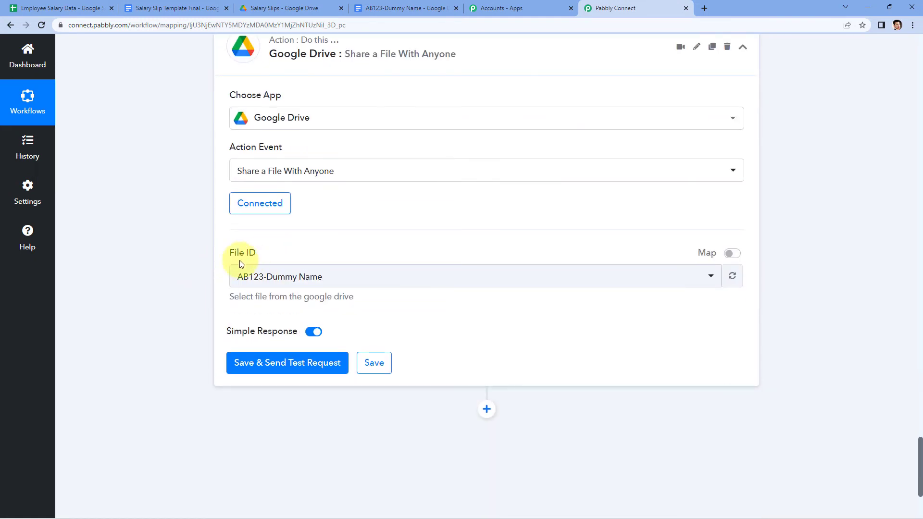
left_click(725, 252)
left_click_drag(491, 280, 230, 286)
key("BackSpace")
scroll(191, 294, "down", 2)
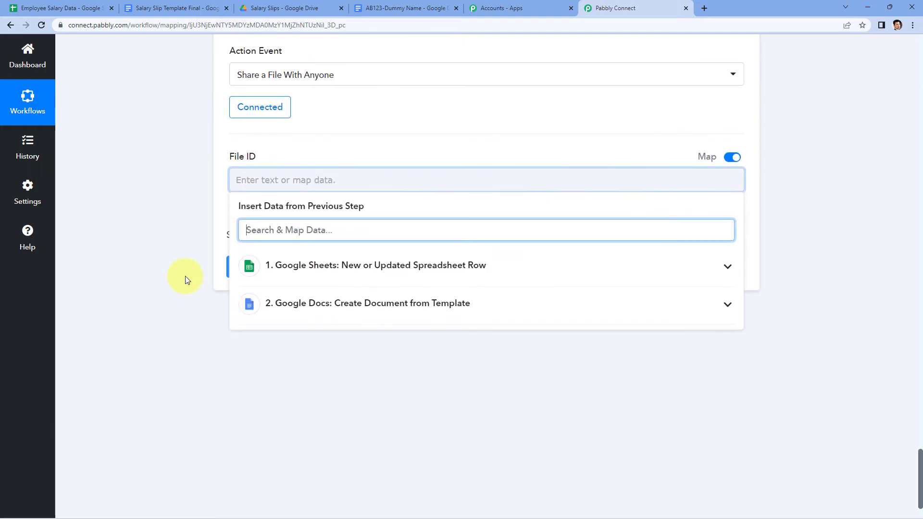
left_click(287, 308)
scroll(188, 298, "down", 2)
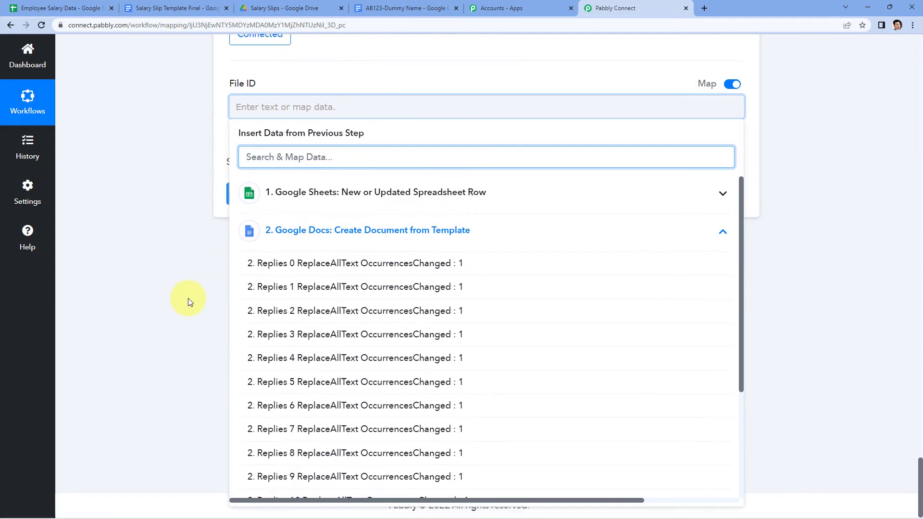
scroll(330, 299, "down", 3)
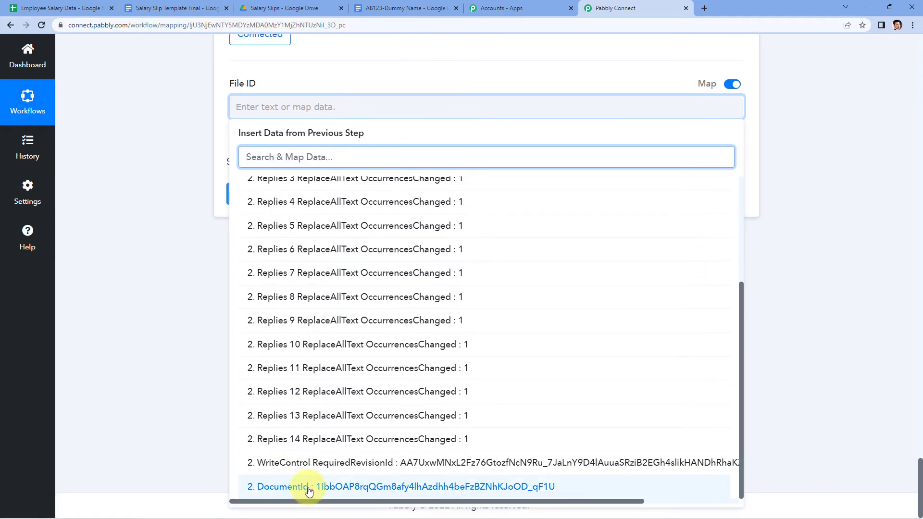
left_click(310, 488)
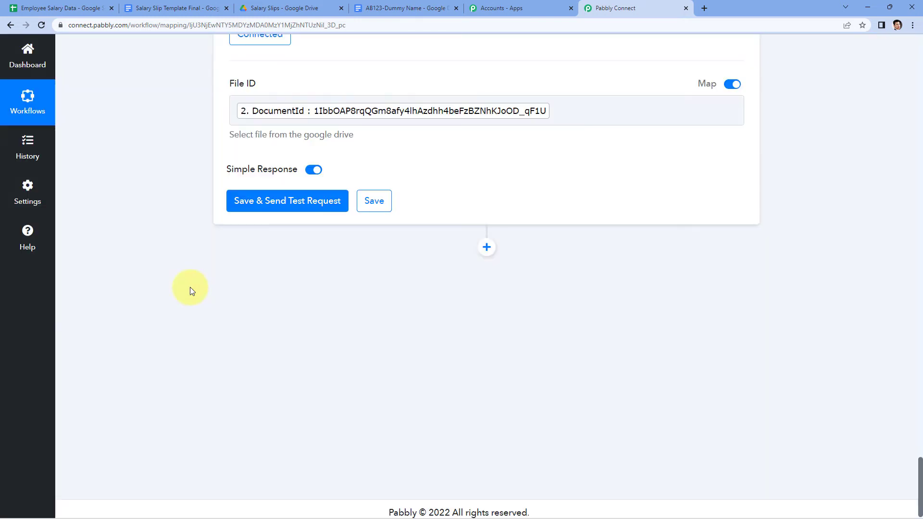
- Save the Share a File With Anyone action and send its test request
scroll(189, 287, "up", 6)
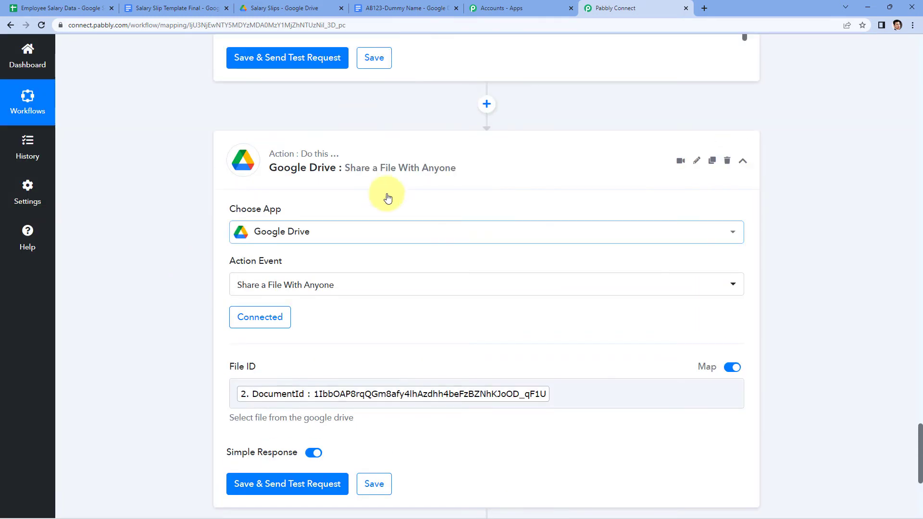
scroll(364, 232, "down", 2)
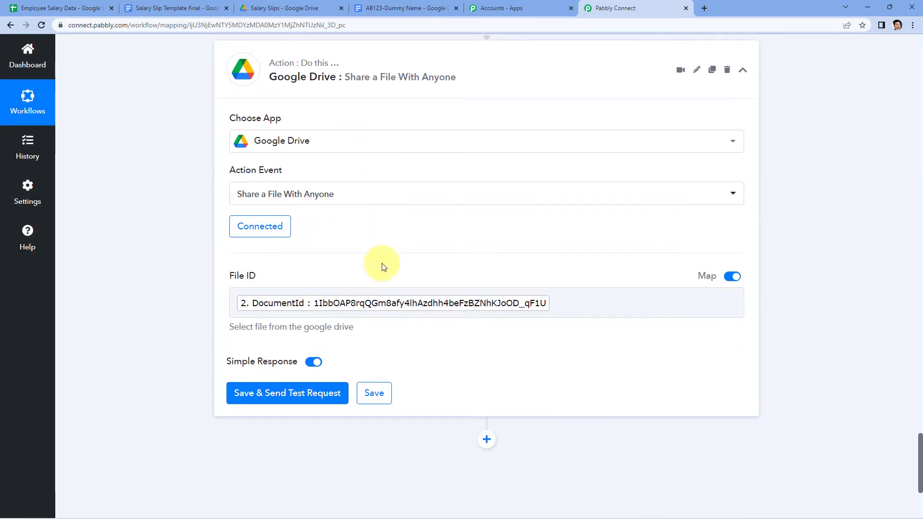
scroll(298, 268, "down", 1)
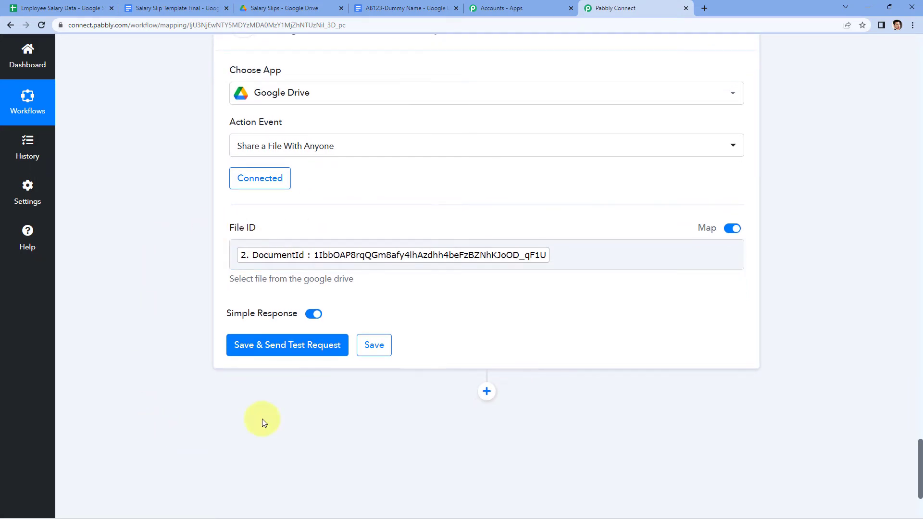
scroll(345, 230, "down", 2)
left_click(268, 247)
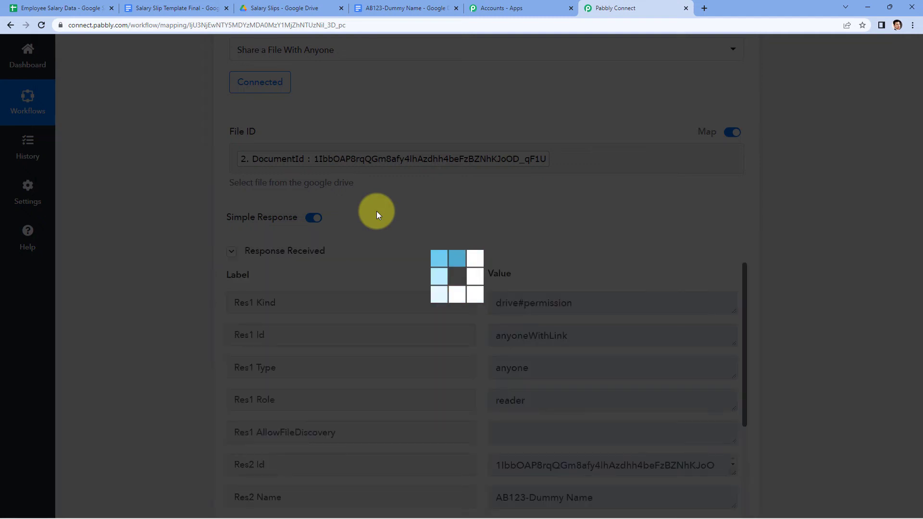
- Examine the sharing response's permission details, file name, web view link and export links, checking them against the mapped document
scroll(376, 215, "down", 2)
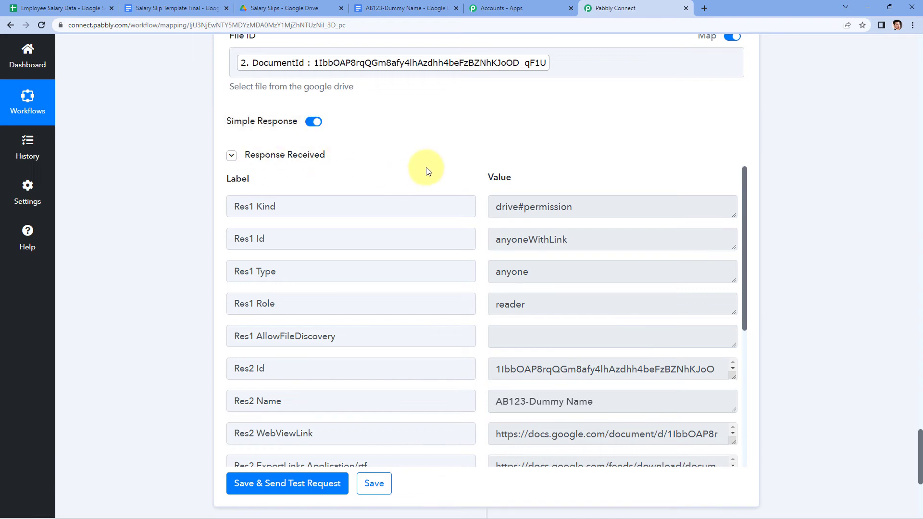
scroll(462, 187, "down", 3)
scroll(476, 207, "up", 3)
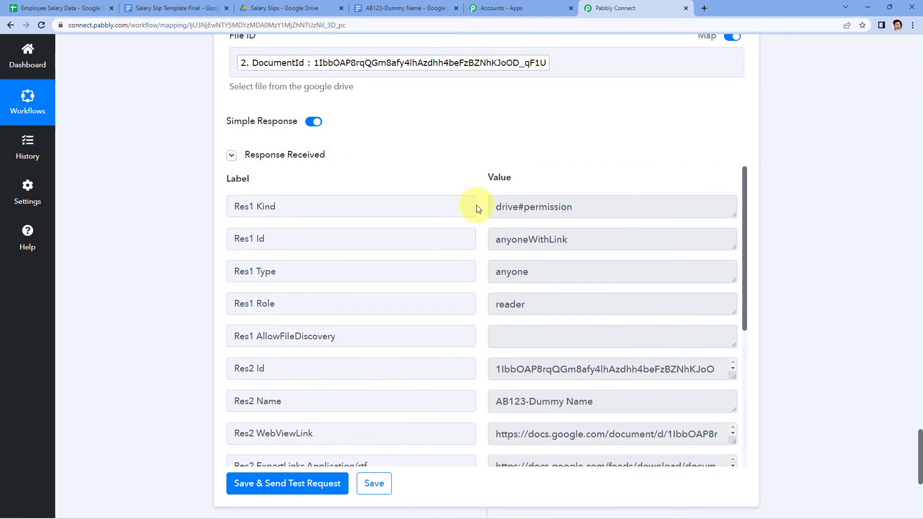
scroll(476, 206, "down", 2)
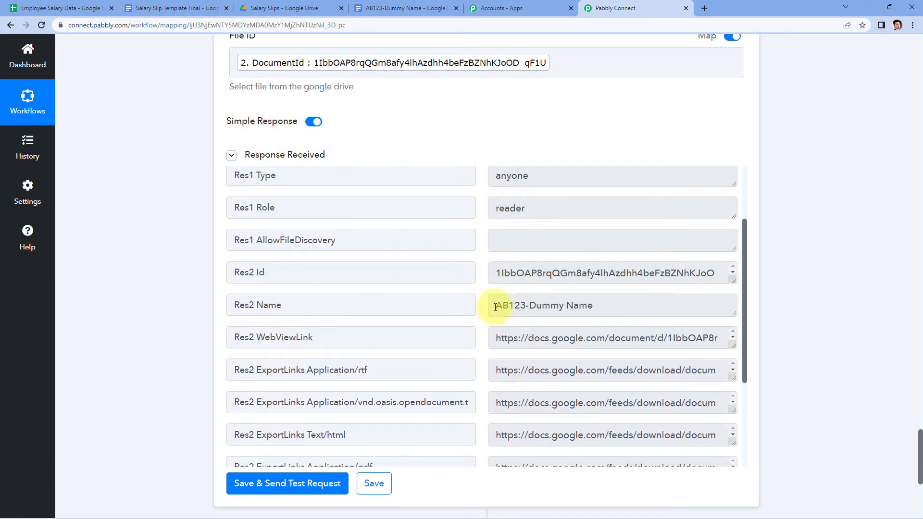
left_click_drag(495, 307, 604, 304)
scroll(481, 111, "up", 3)
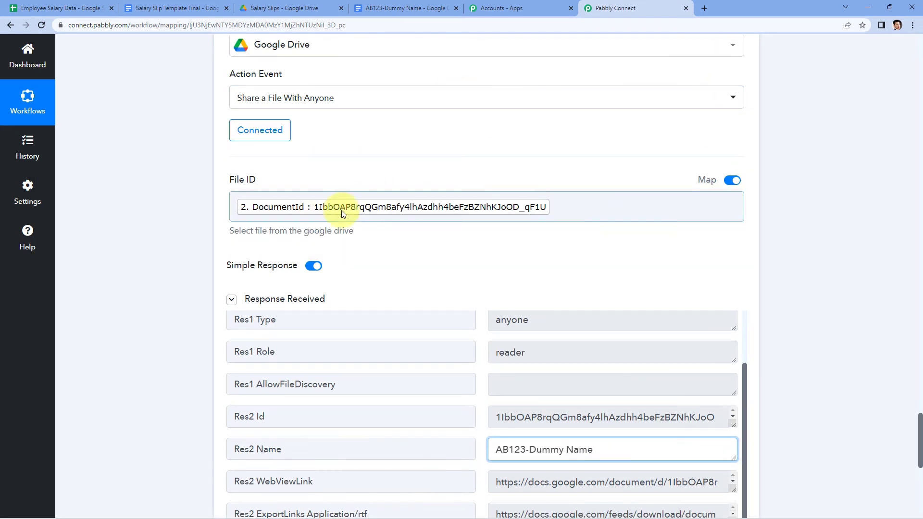
scroll(412, 192, "up", 8)
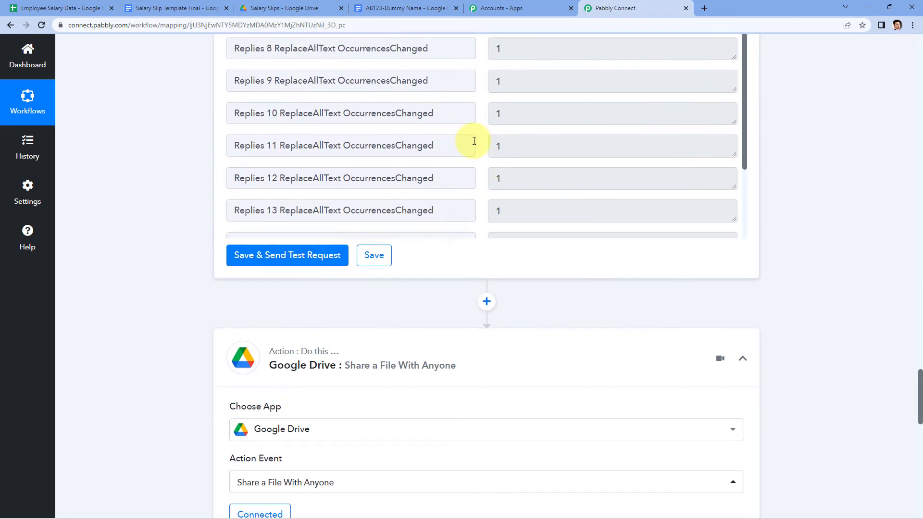
scroll(168, 169, "down", 11)
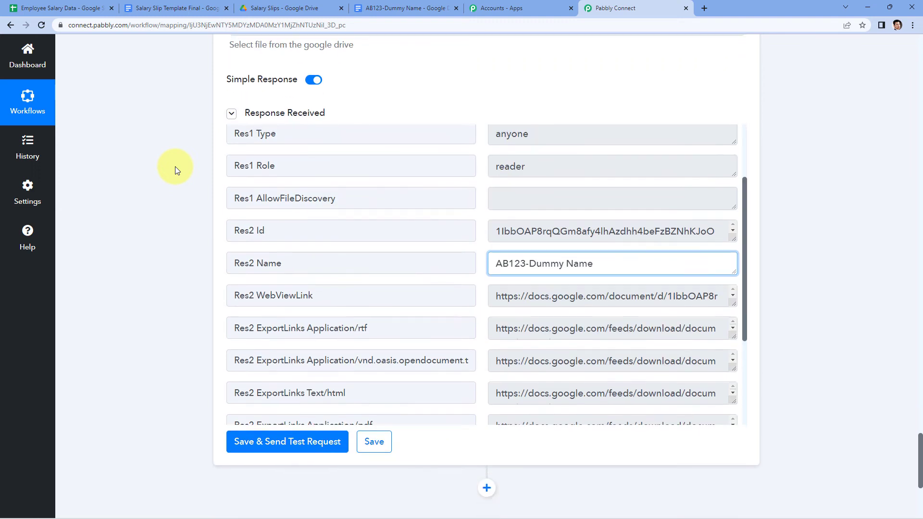
scroll(457, 250, "down", 3)
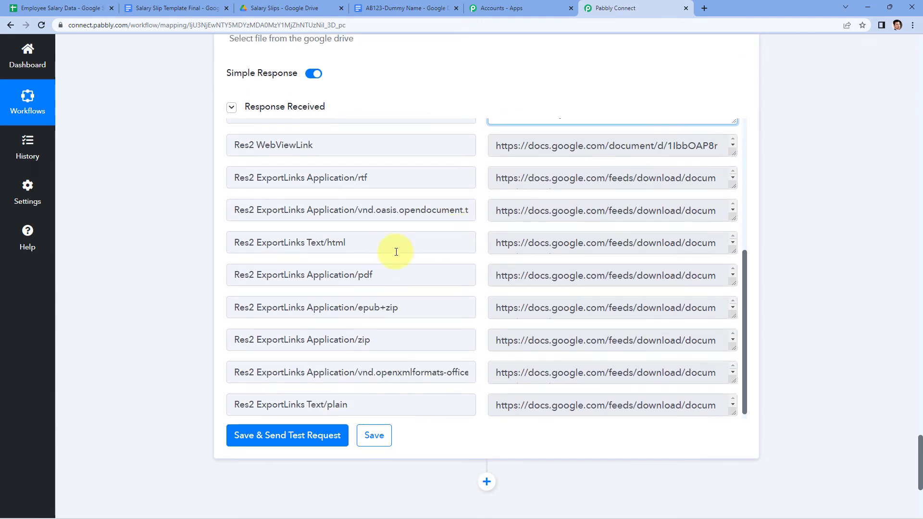
- Expand the ExportLinks Application/pdf value in the sharing response and copy its full link
left_click_drag(395, 277, 307, 275)
left_click(443, 276)
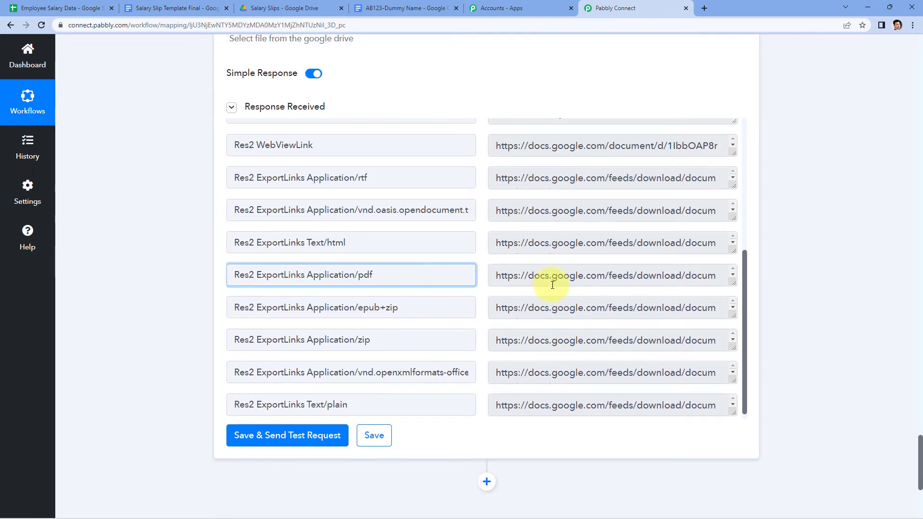
left_click_drag(733, 283, 737, 362)
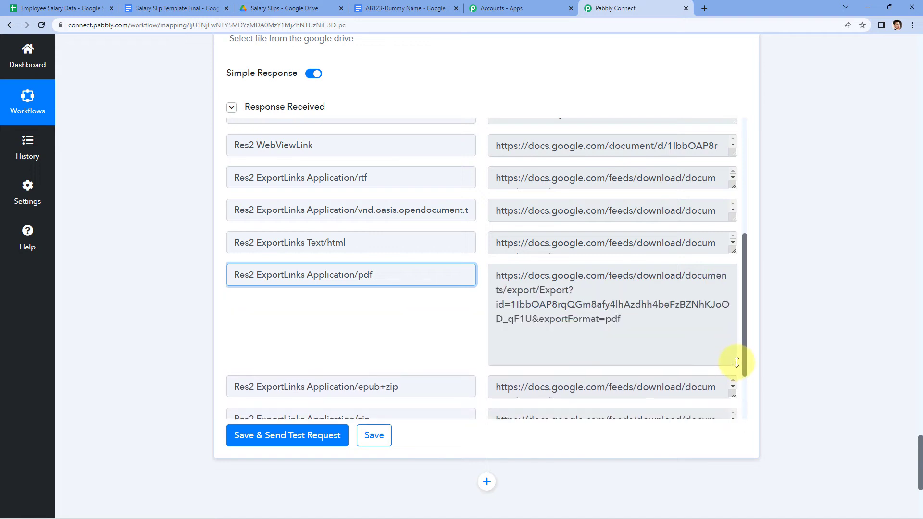
left_click_drag(637, 328, 493, 275)
key("ctrl+c")
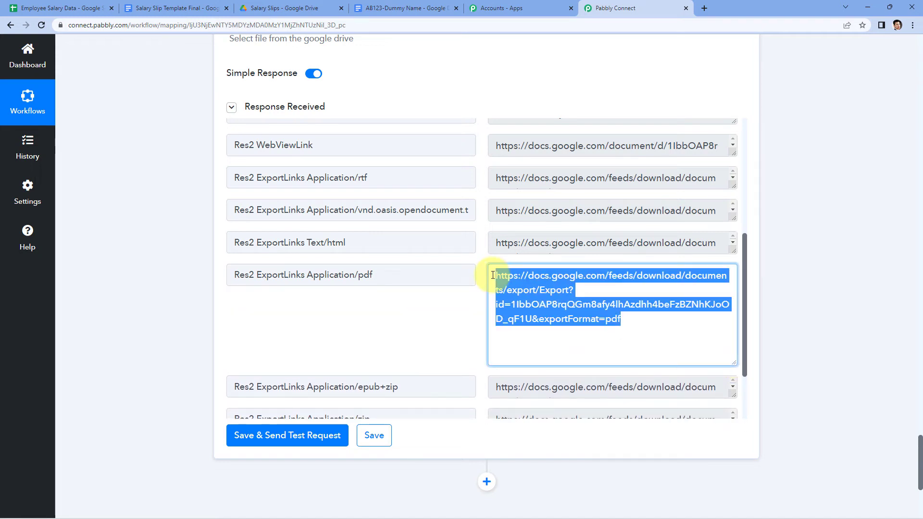
- Download the salary slip PDF by loading the copied export link in a new browser tab, and open the downloaded file
left_click(705, 6)
key("ctrl+v")
key("Return")
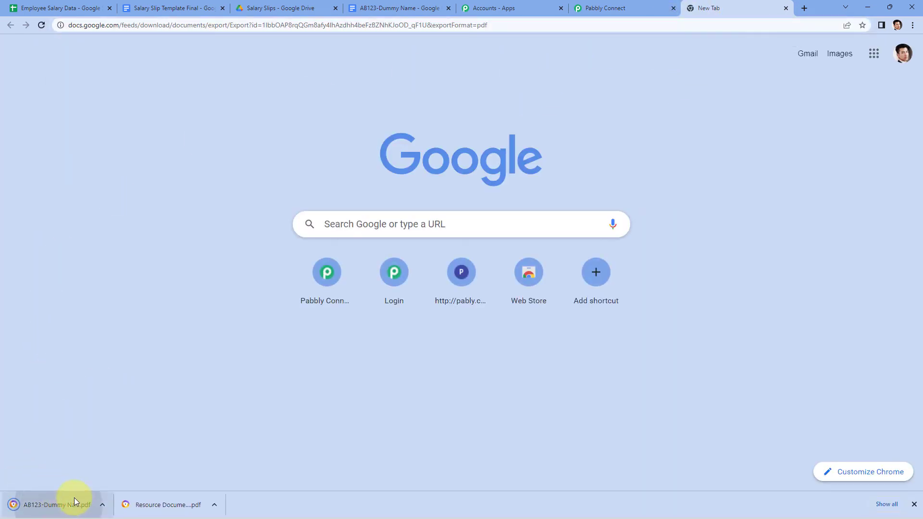
left_click(74, 500)
left_click(914, 503)
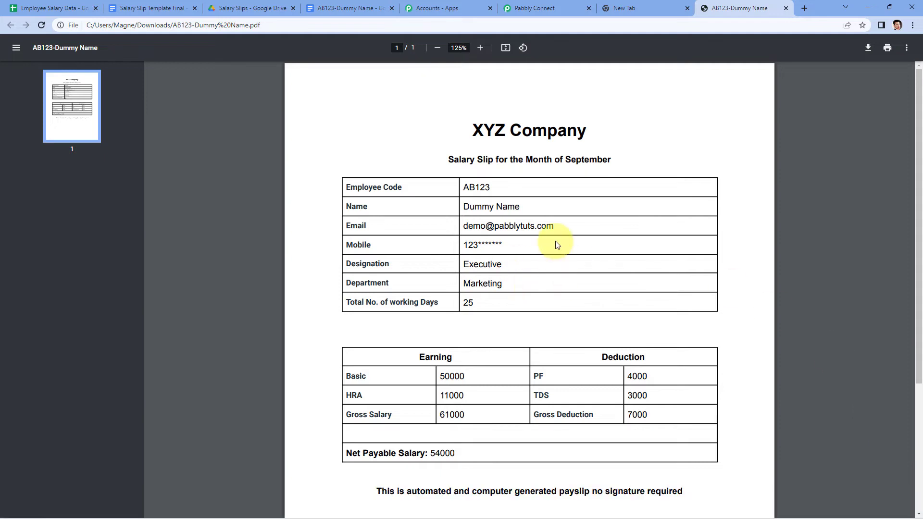
- Compare the downloaded PDF salary slip with the Employee Salary Data sheet and the generated Google Docs document
scroll(558, 241, "down", 1)
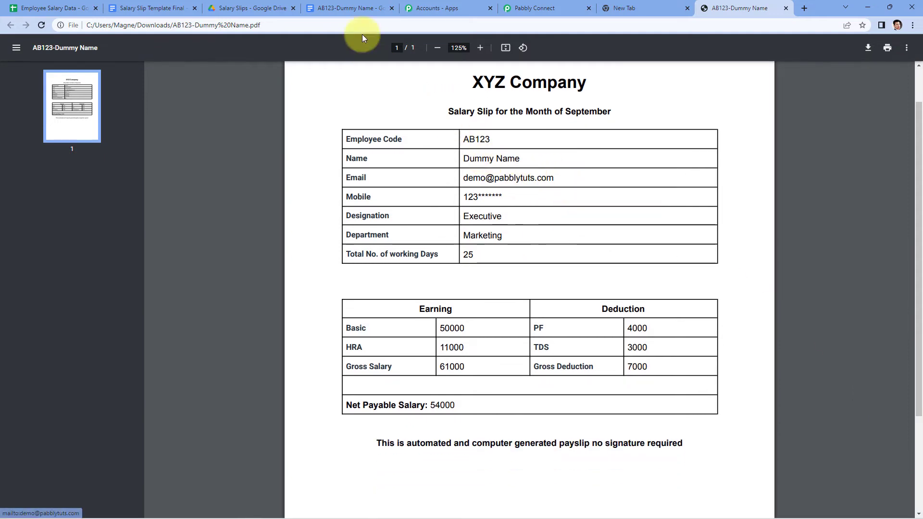
left_click(357, 5)
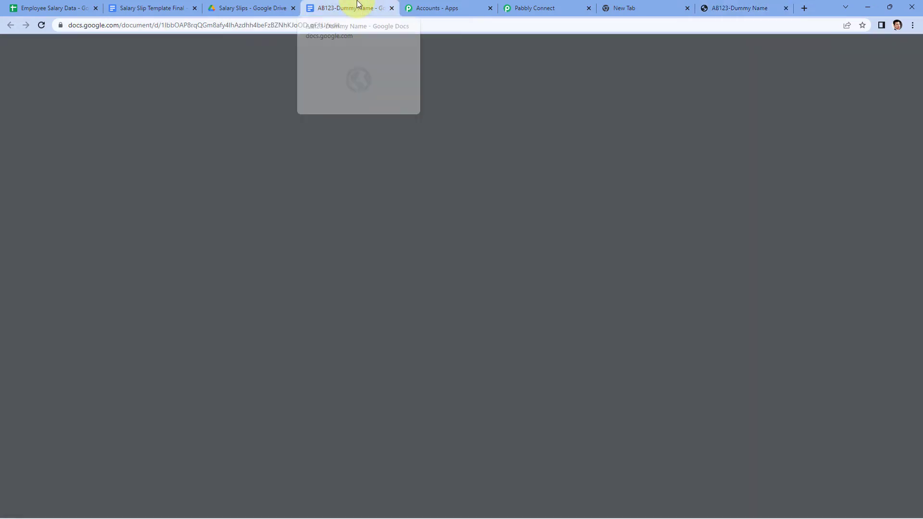
left_click(64, 9)
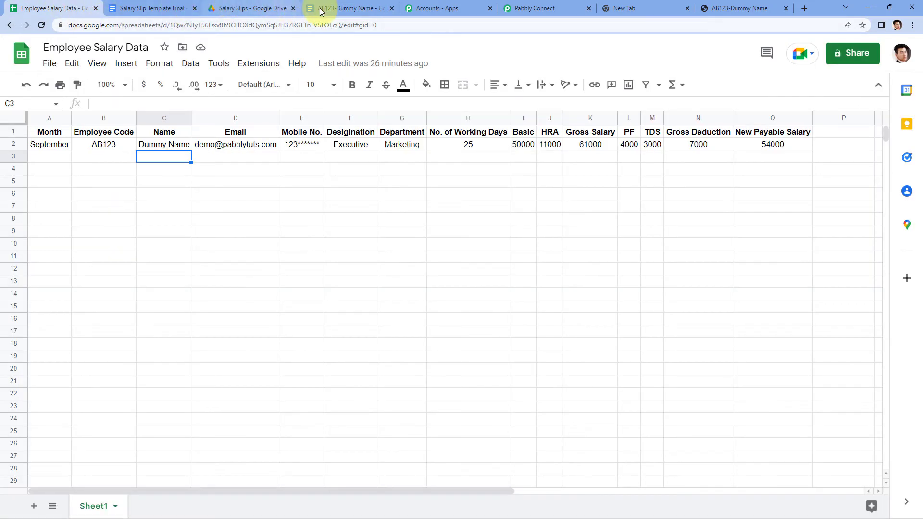
left_click(324, 8)
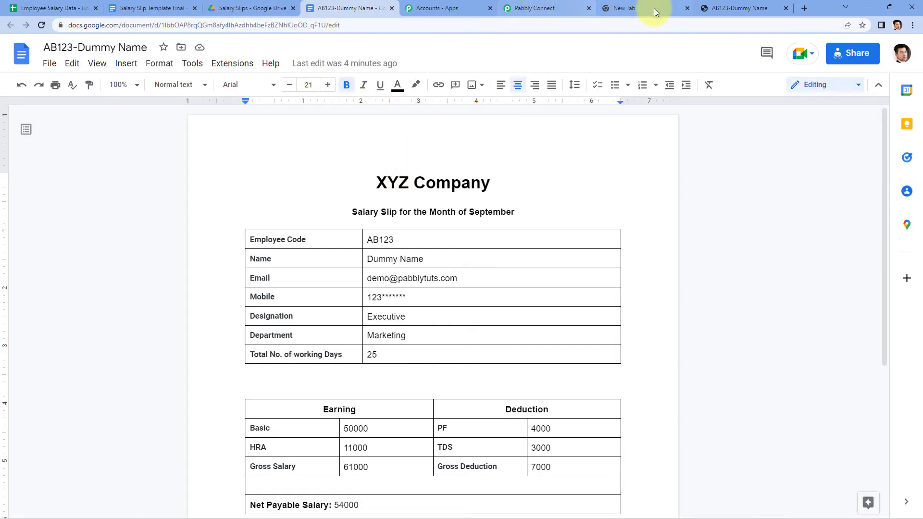
left_click(733, 7)
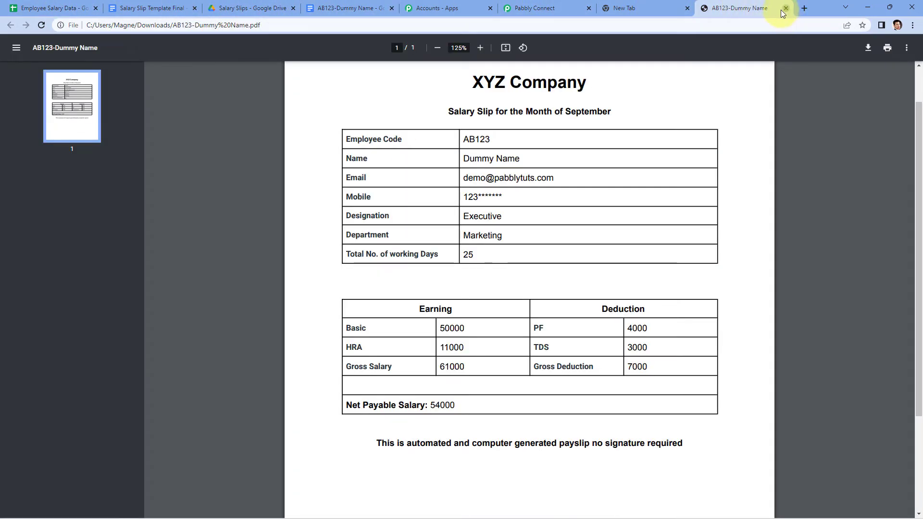
- Close the PDF and blank browser tabs, and check the sharing access of the generated salary slip document
left_click(785, 9)
left_click(785, 8)
left_click(376, 8)
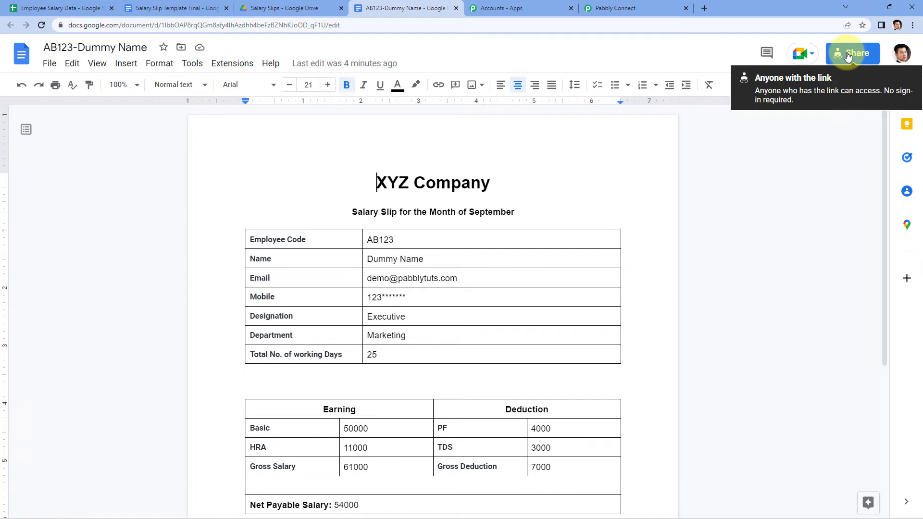
- Review the PDF export link in the sharing response and locate the employee's email in the Employee Salary Data sheet
left_click(615, 9)
left_click(640, 326)
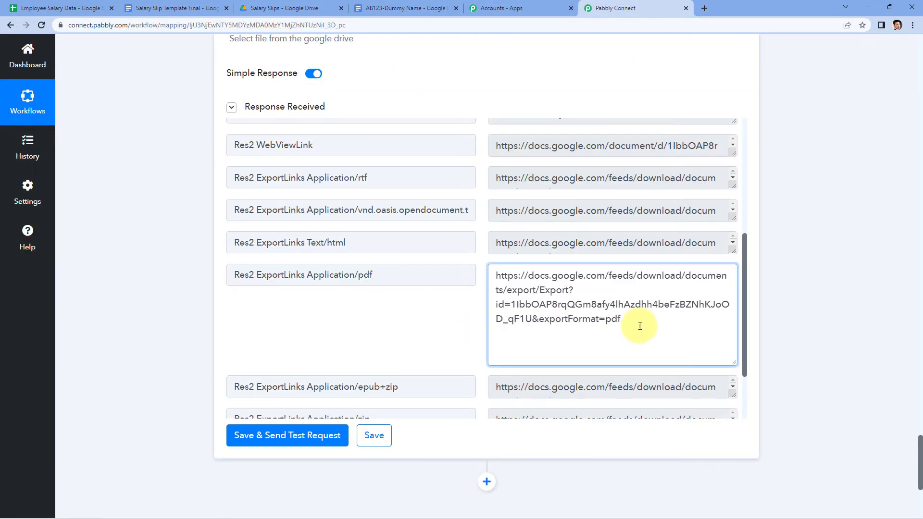
left_click_drag(640, 326, 477, 264)
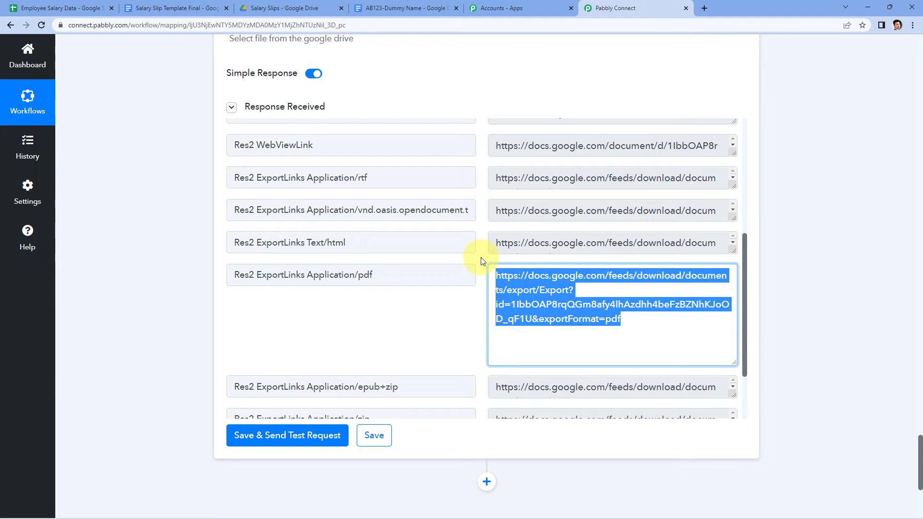
left_click(40, 8)
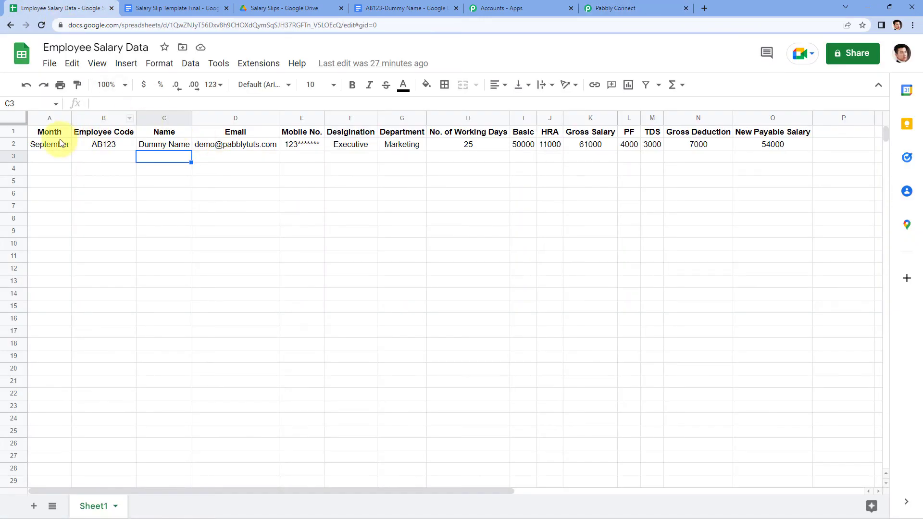
left_click_drag(60, 141, 217, 137)
left_click(255, 147)
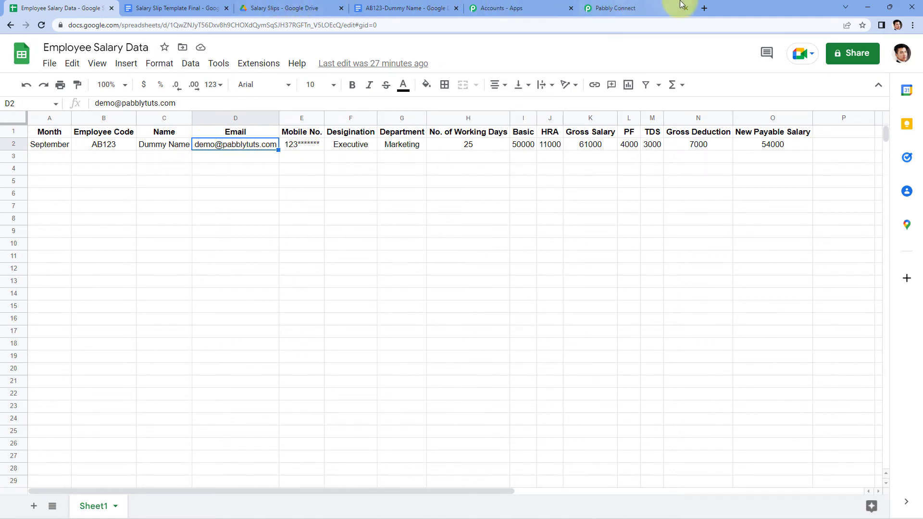
- Return to the Pabbly Connect workflow and check the Email value captured in the Google Sheets trigger's response
left_click(621, 9)
scroll(469, 120, "up", 20)
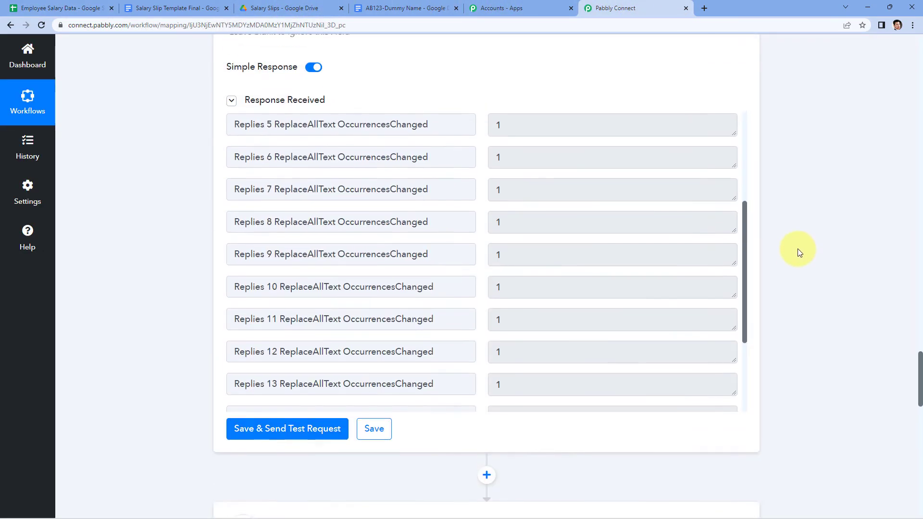
scroll(798, 249, "up", 15)
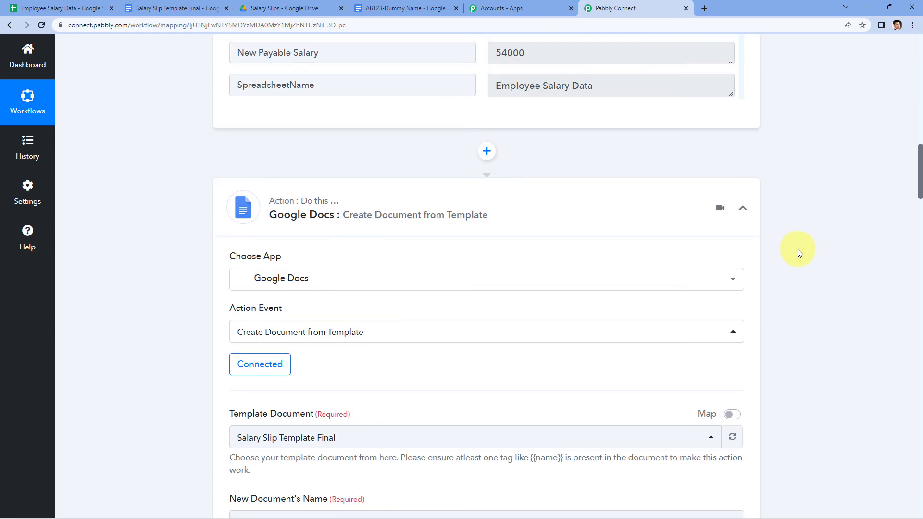
scroll(696, 293, "up", 10)
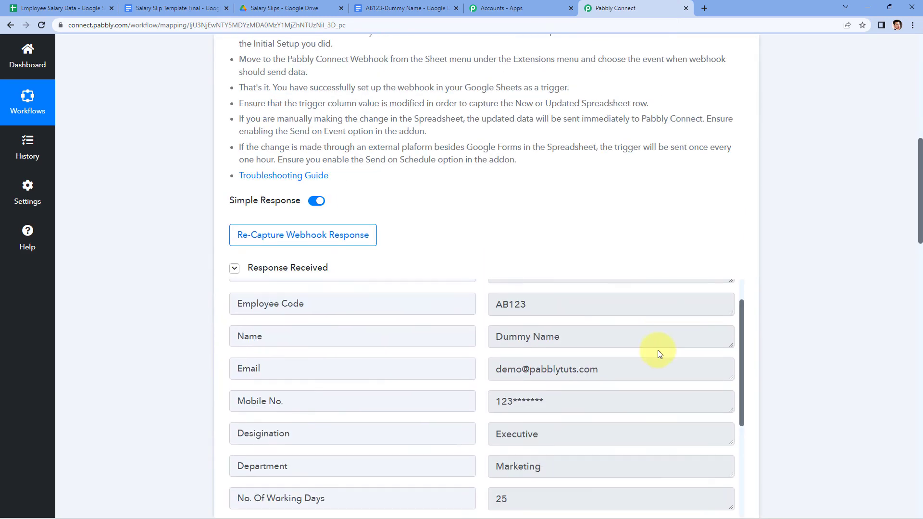
scroll(641, 254, "down", 2)
left_click_drag(643, 273, 474, 272)
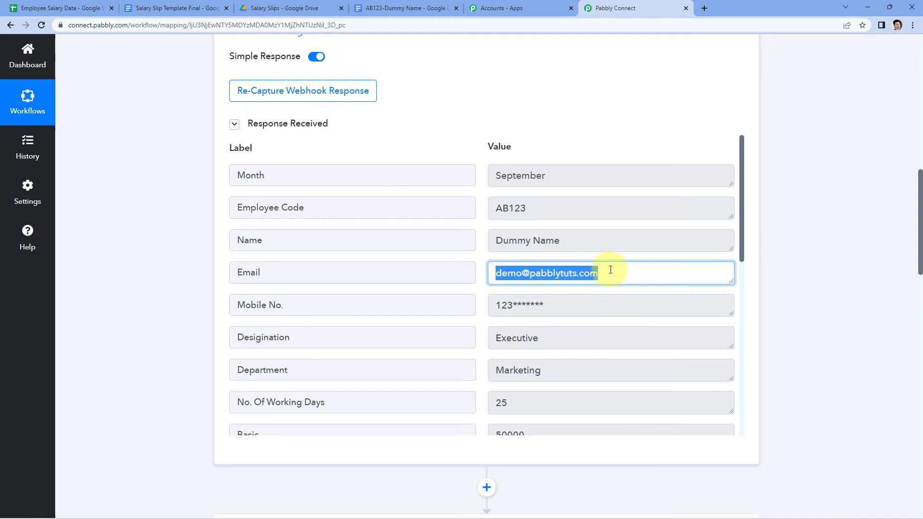
left_click(794, 205)
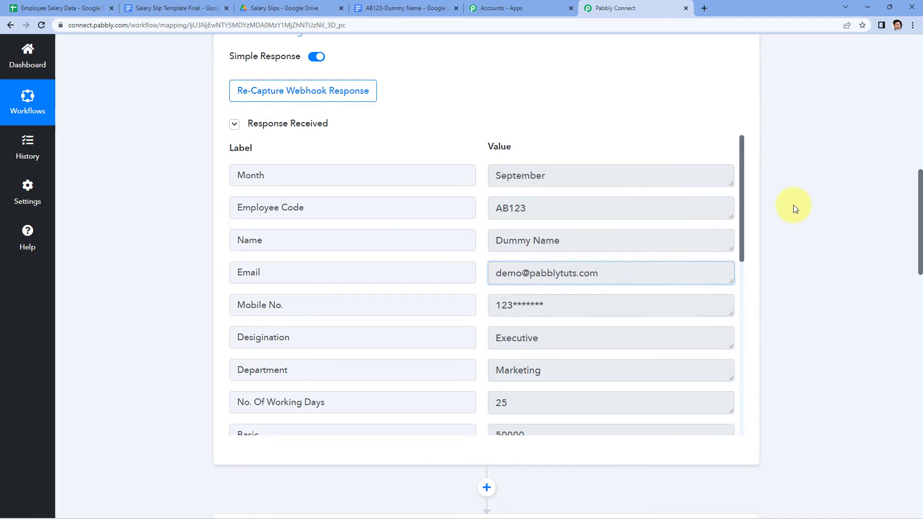
- Collapse the Google Drive sharing step and add a Gmail action after it with the Send Email event
scroll(793, 205, "down", 1)
scroll(794, 205, "down", 14)
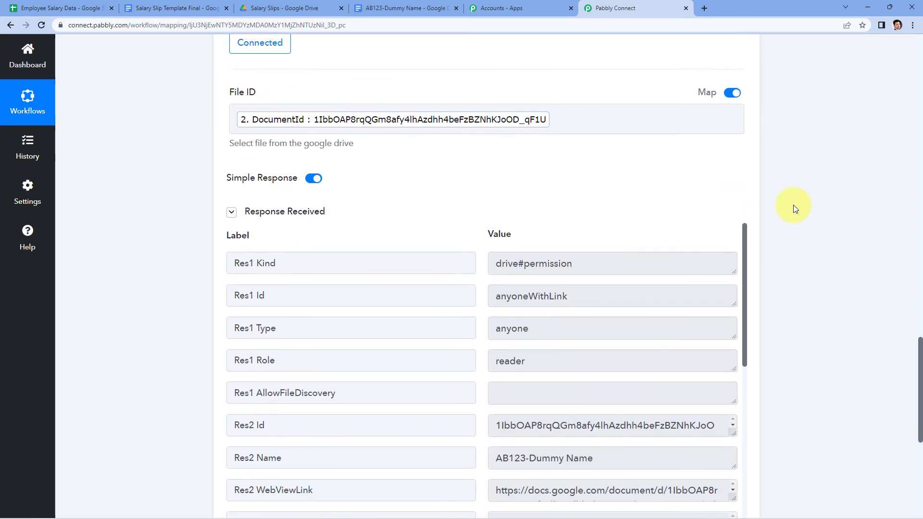
scroll(750, 147, "up", 4)
left_click(763, 149)
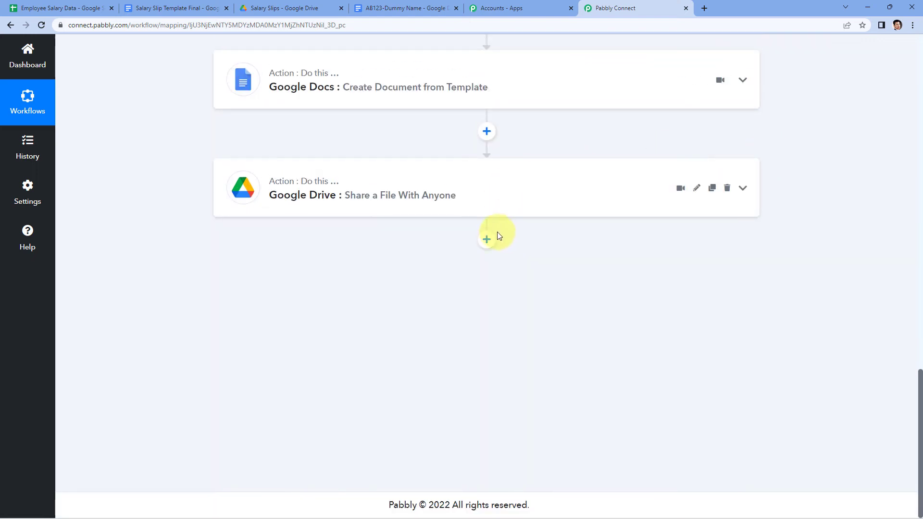
left_click(487, 240)
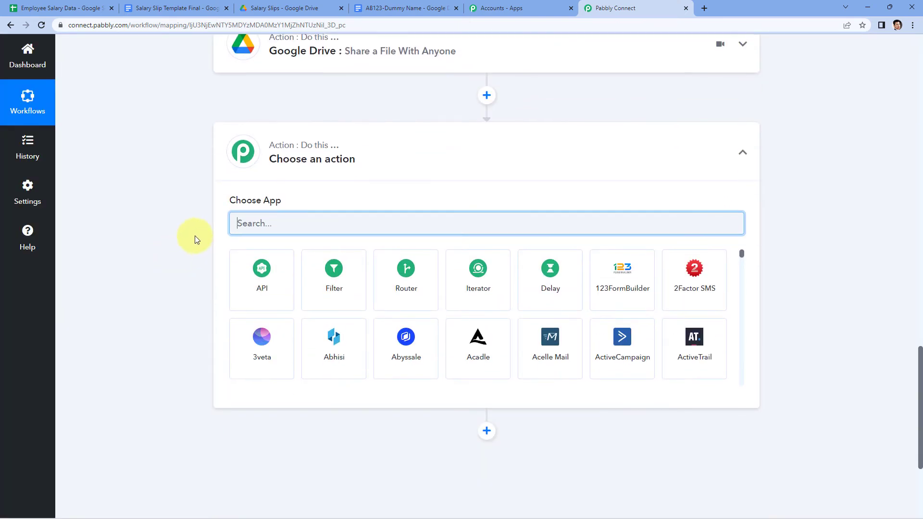
type("Gmail")
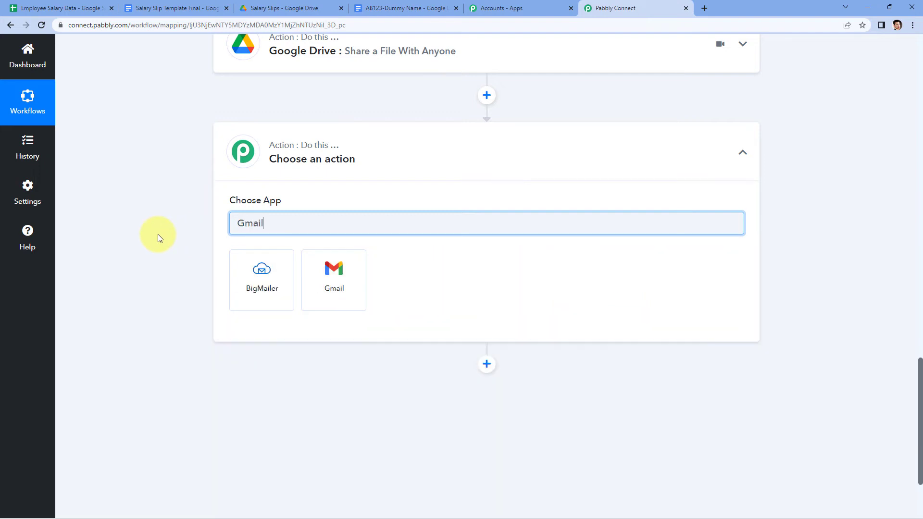
left_click(325, 260)
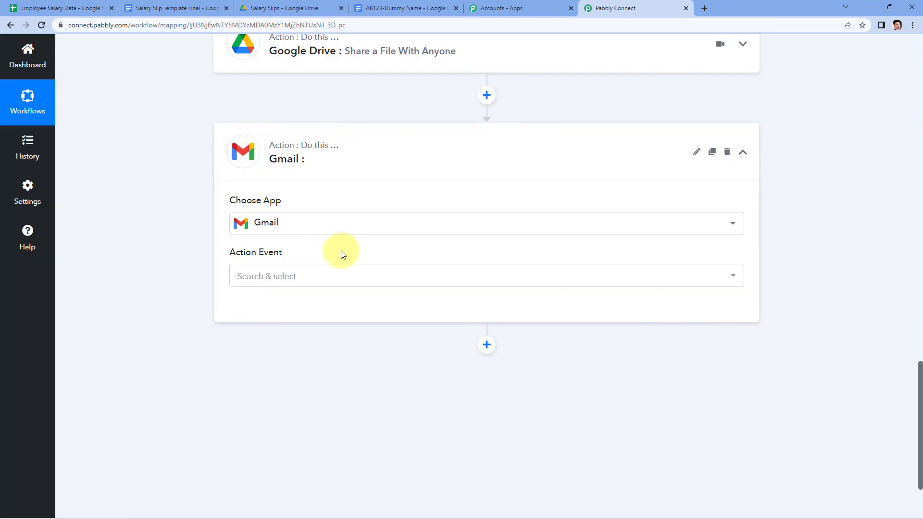
left_click(242, 277)
scroll(216, 280, "down", 1)
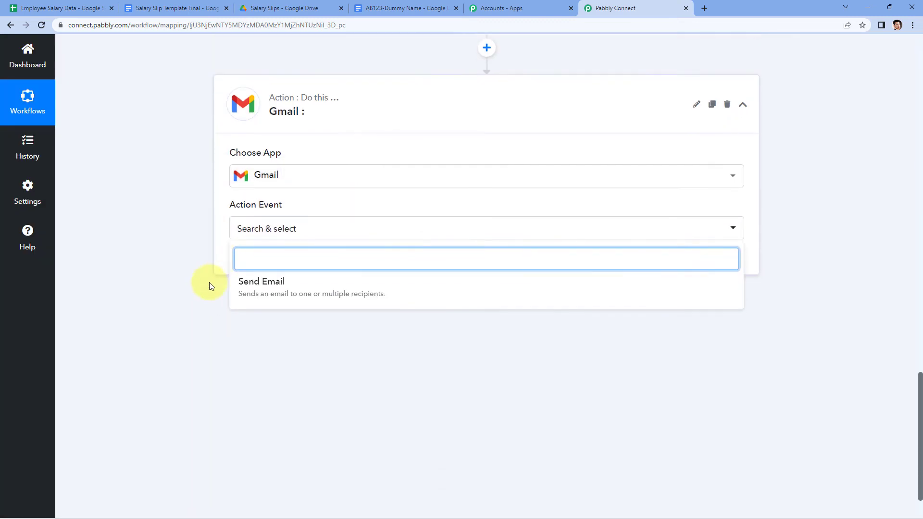
left_click(279, 298)
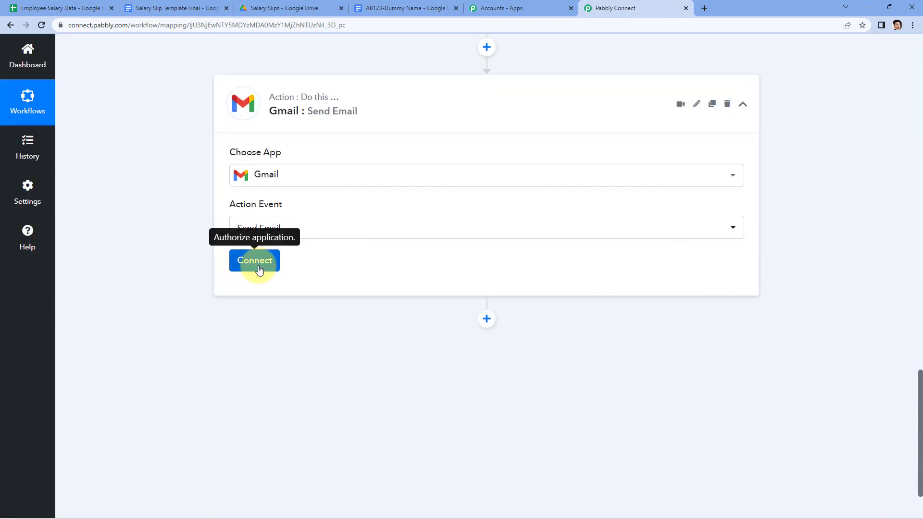
- Create a new Gmail connection for the Send Email action, authorizing Pabbly Connect with the first listed Google account
left_click(251, 264)
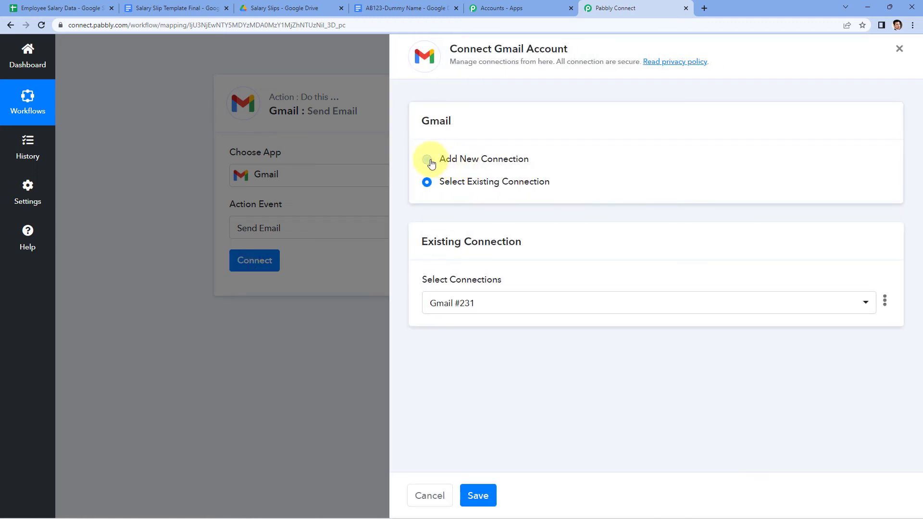
left_click(431, 164)
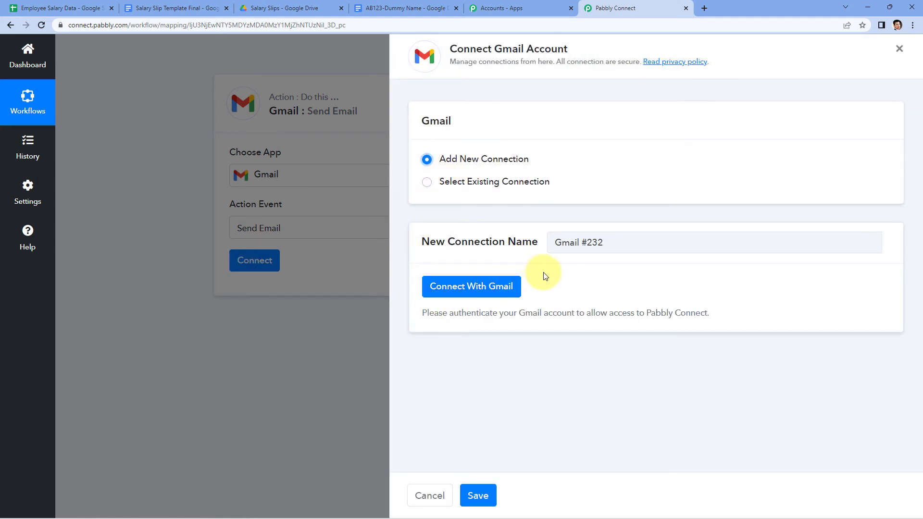
left_click(457, 290)
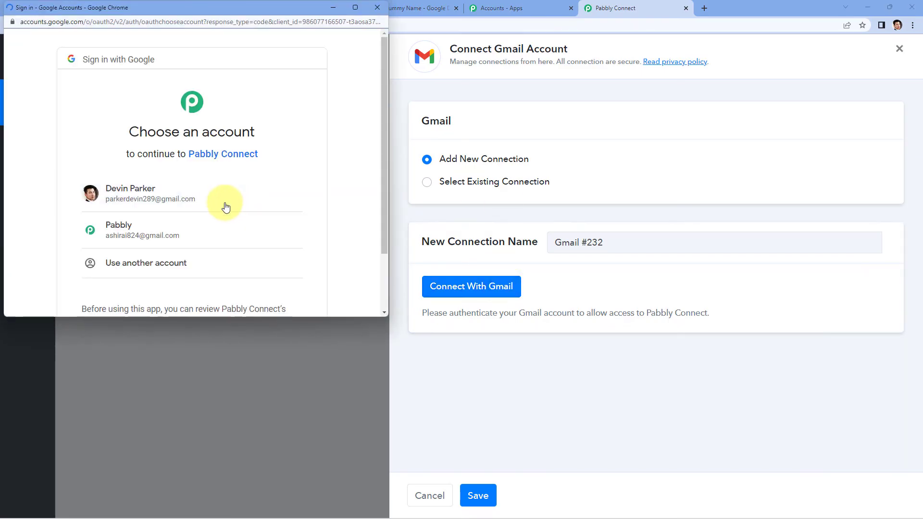
left_click(225, 203)
scroll(322, 197, "down", 2)
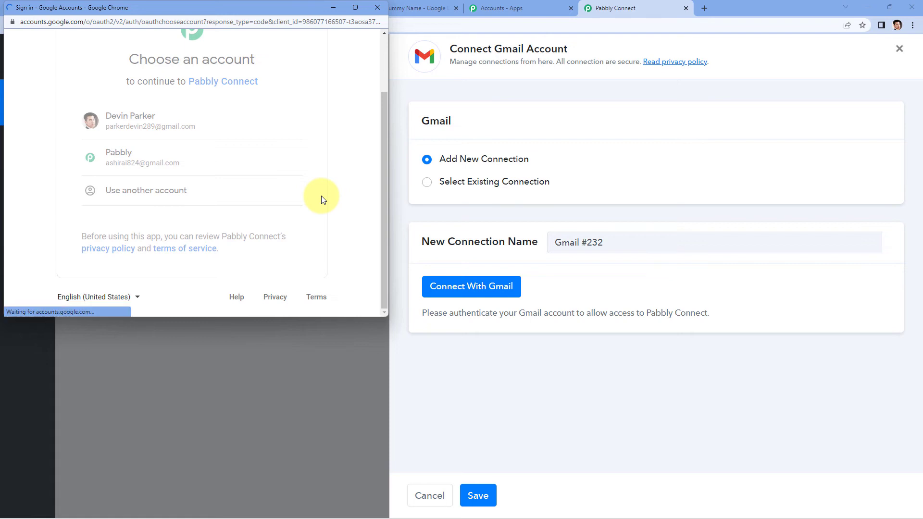
scroll(317, 199, "down", 4)
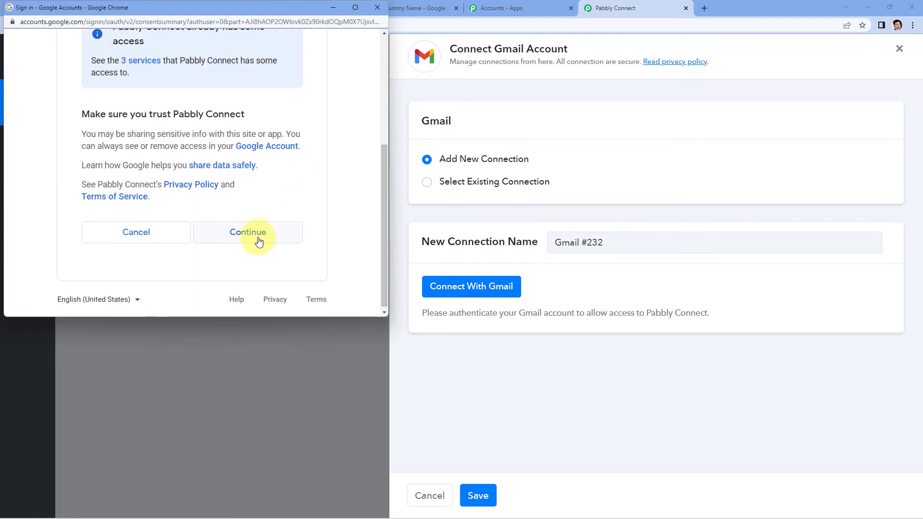
left_click(258, 239)
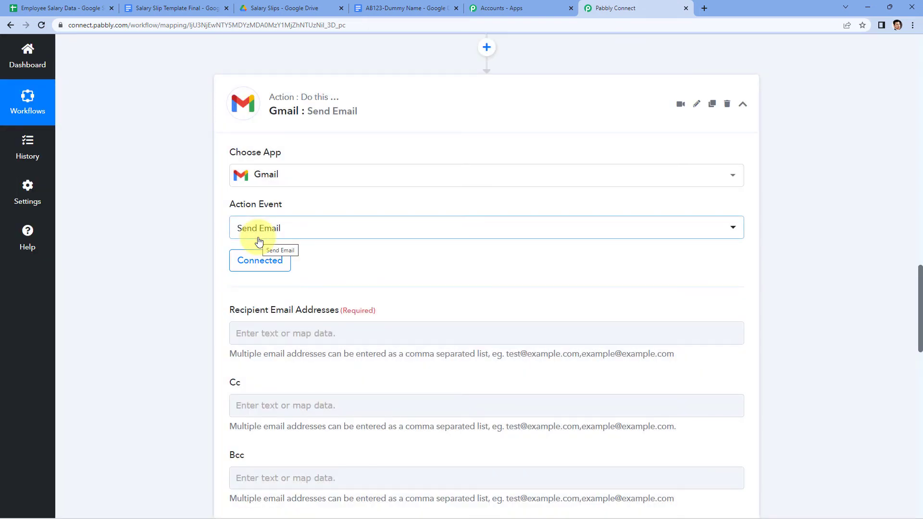
scroll(375, 283, "down", 2)
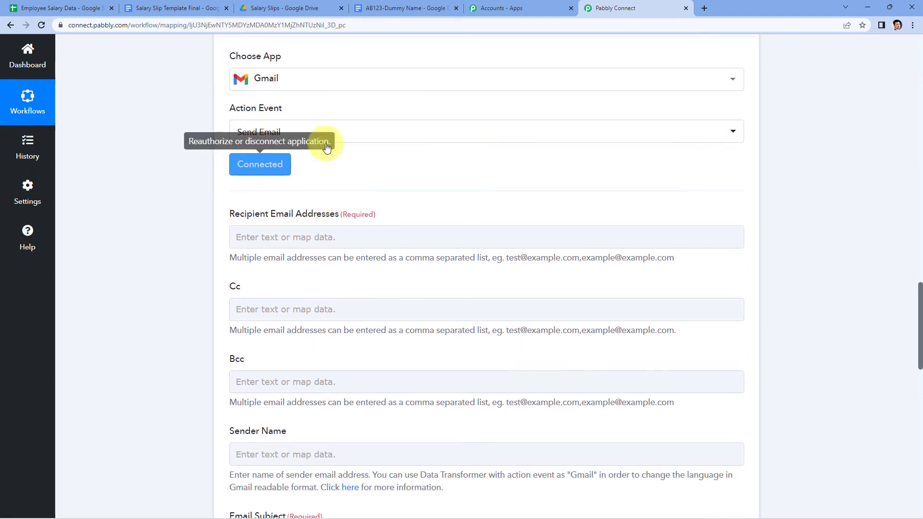
scroll(371, 162, "down", 1)
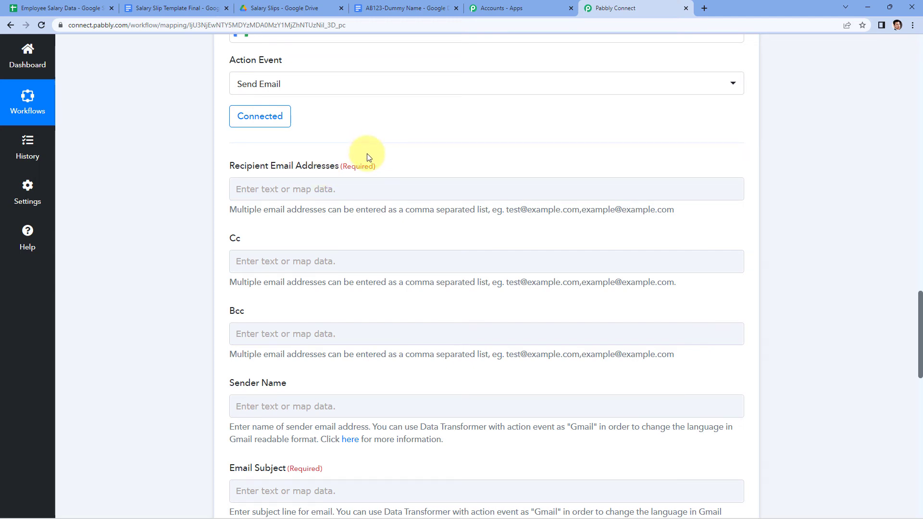
- Compare the Email value captured in the Google Sheets trigger's response with the employee's email in the Employee Salary Data sheet
scroll(369, 157, "up", 4)
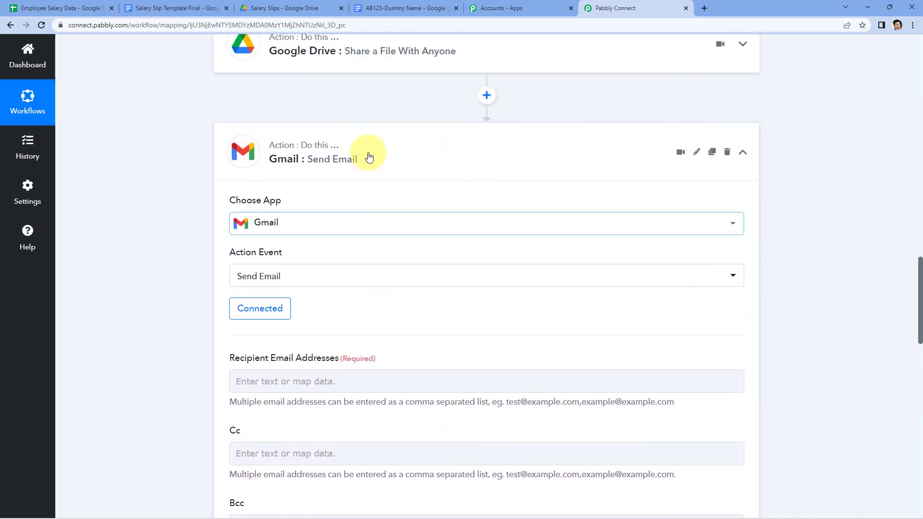
scroll(765, 154, "up", 8)
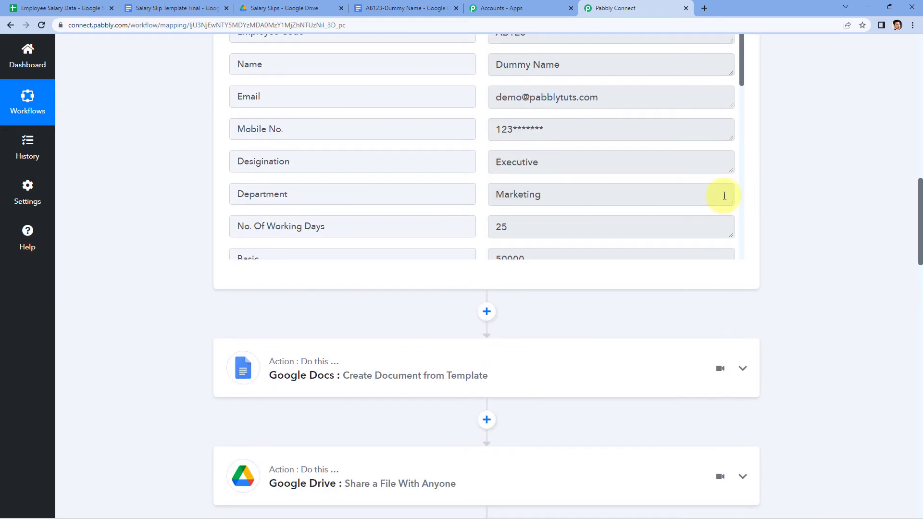
scroll(750, 195, "up", 3)
left_click(81, 8)
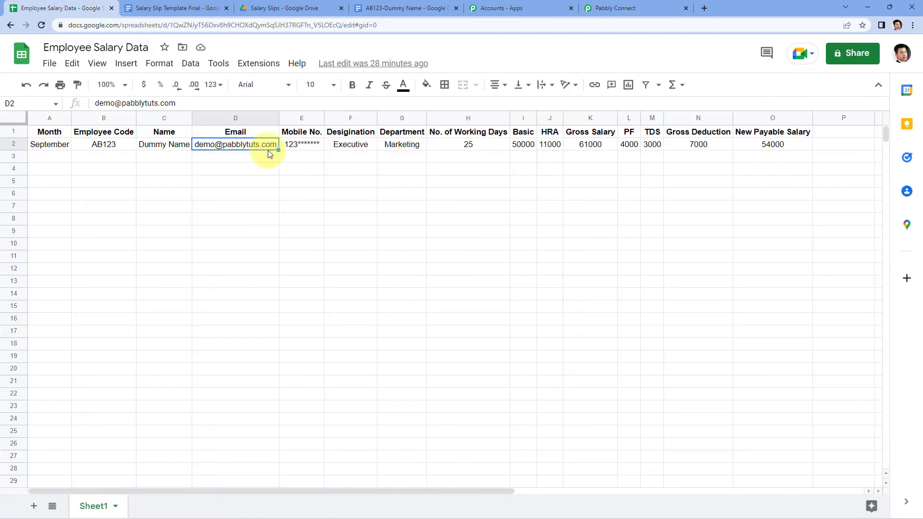
left_click(615, 8)
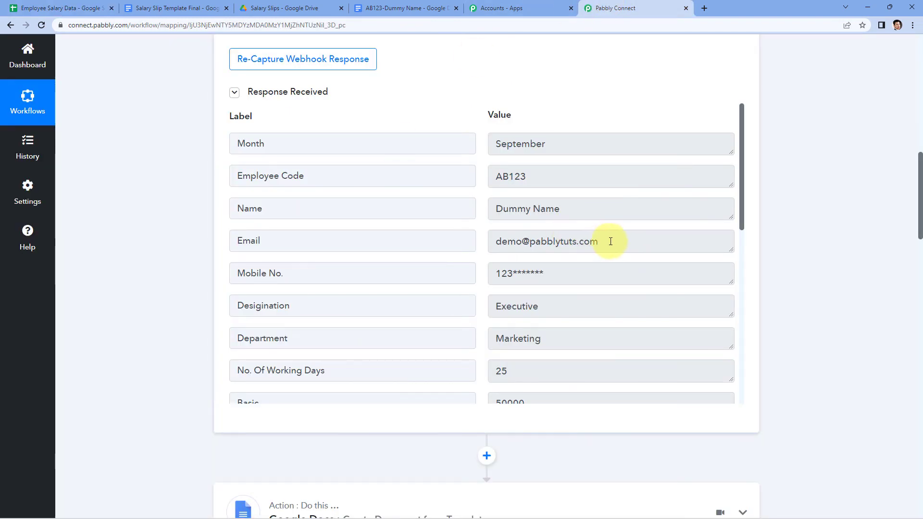
left_click_drag(611, 242, 482, 241)
left_click(814, 244)
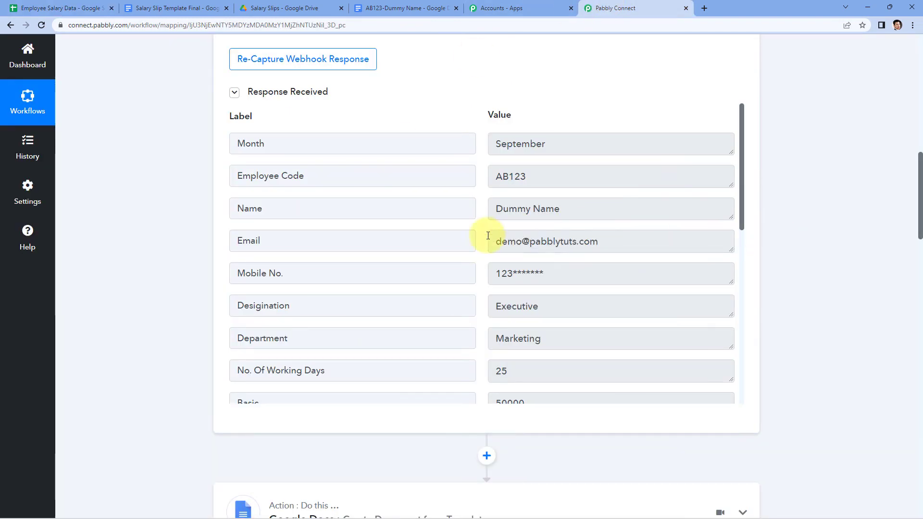
left_click_drag(641, 242, 295, 233)
left_click(203, 241)
- Map the Gmail action's Recipient Email Addresses to the Email value from the Google Sheets trigger
scroll(204, 240, "down", 5)
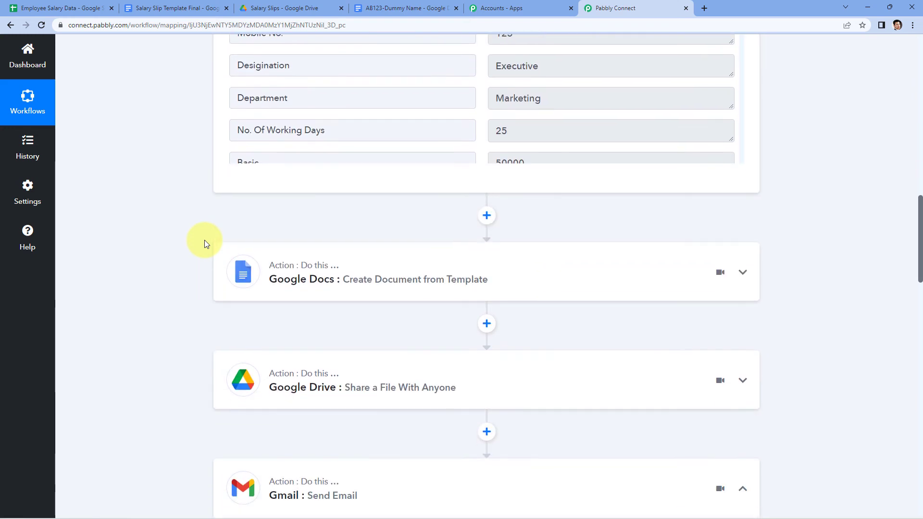
scroll(204, 241, "down", 10)
left_click(243, 237)
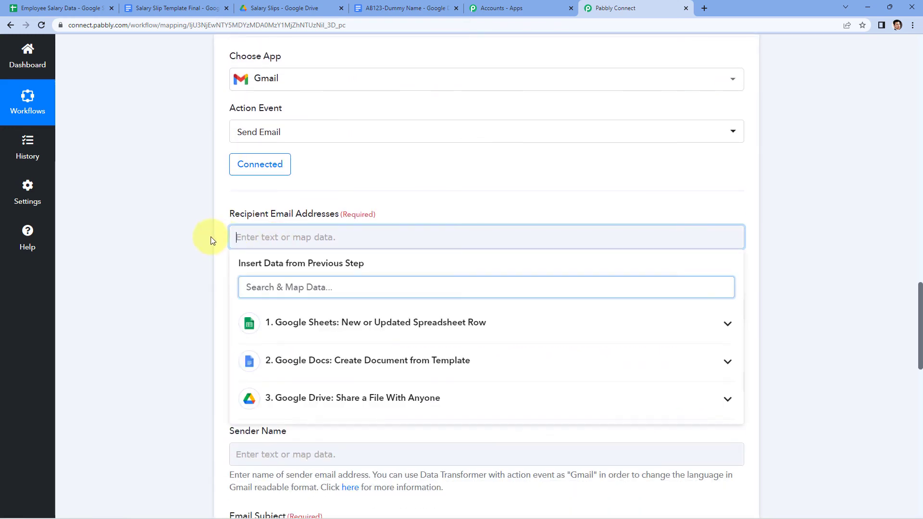
scroll(205, 239, "down", 2)
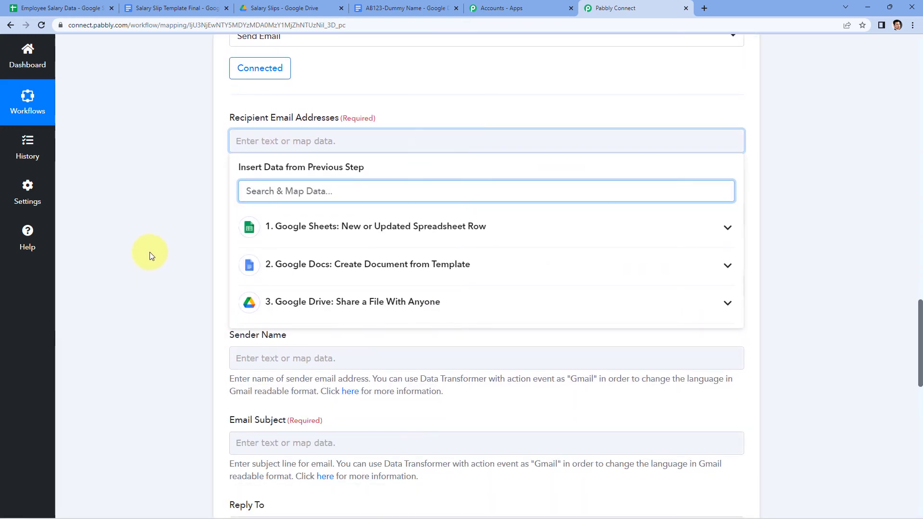
left_click(393, 235)
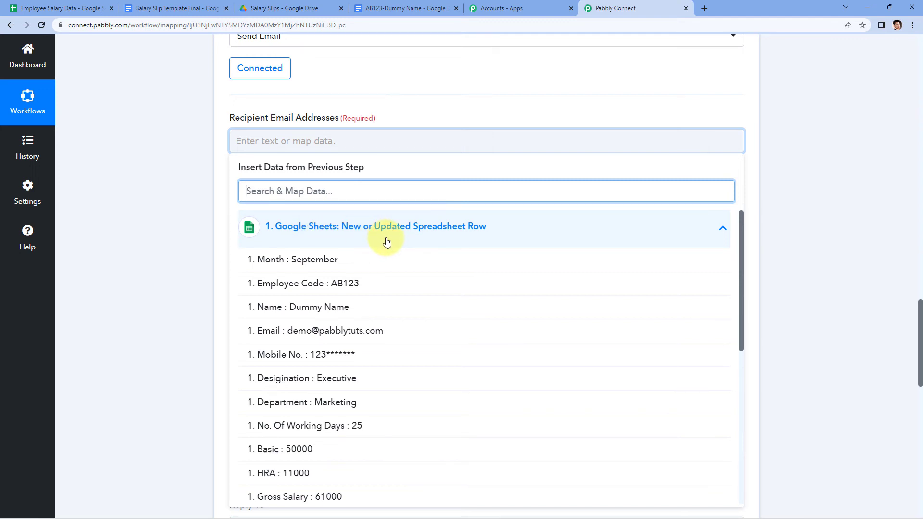
left_click(324, 337)
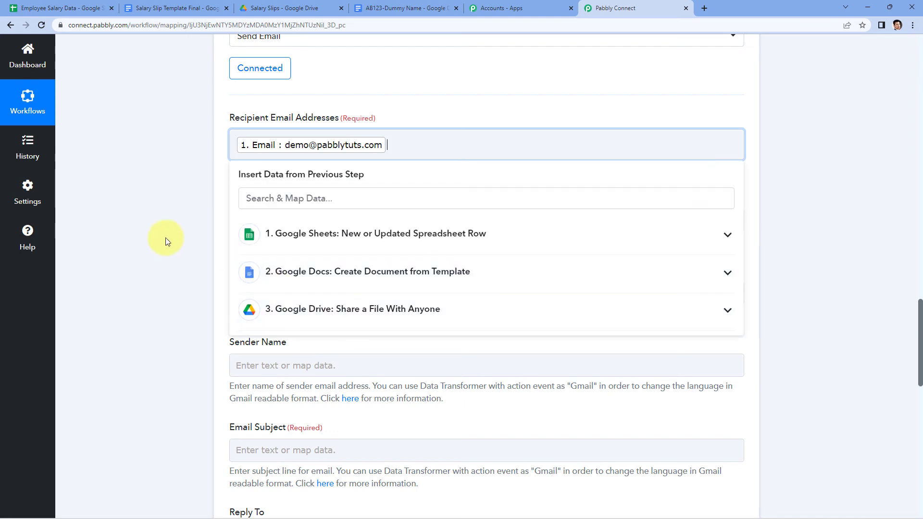
left_click(166, 238)
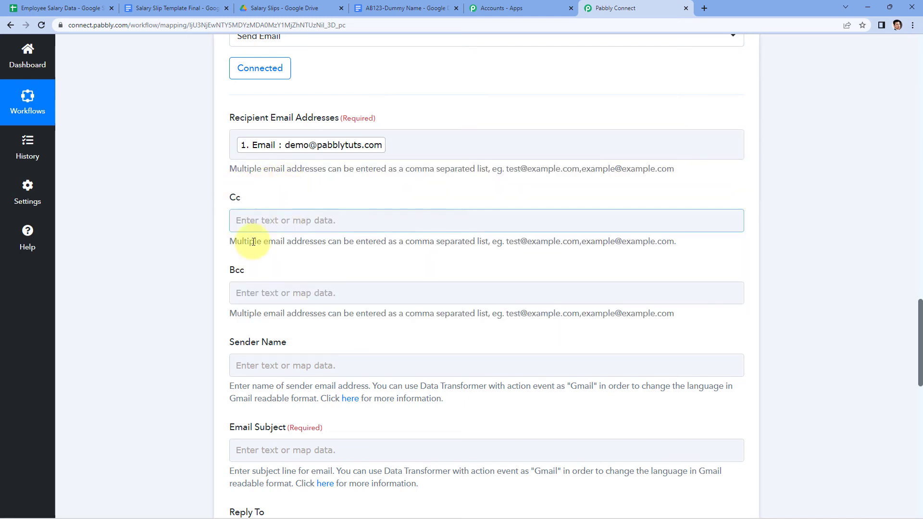
- Set the Gmail action's Sender Name to "XYZ Company" and check it against the company heading in the generated salary slip document
scroll(222, 178, "down", 2)
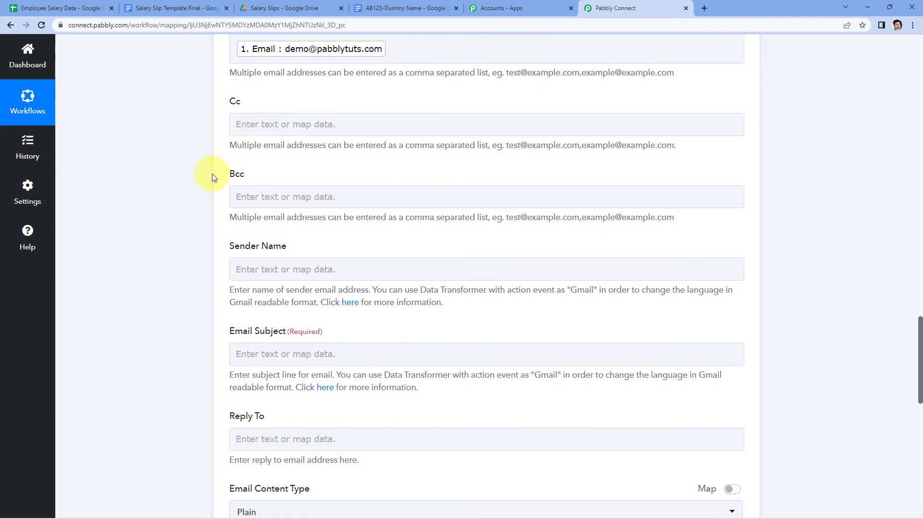
scroll(212, 174, "down", 2)
left_click(284, 172)
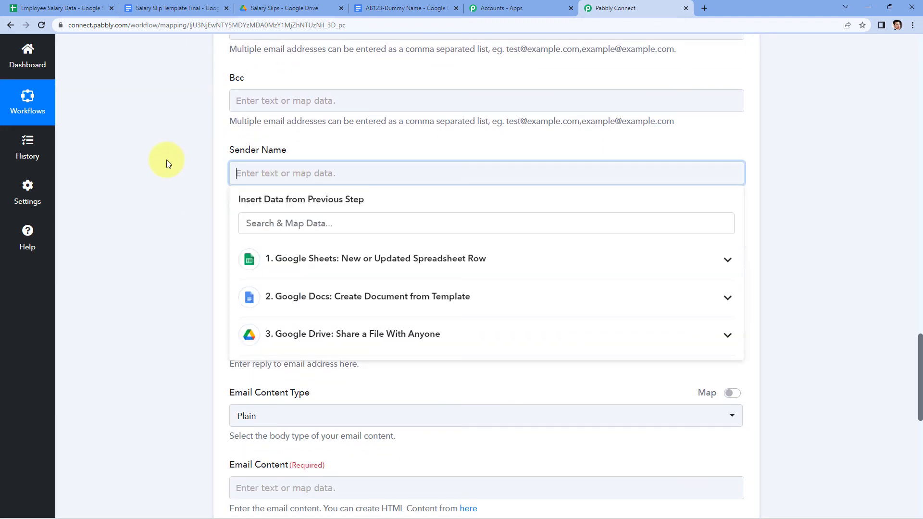
type("XYZ ")
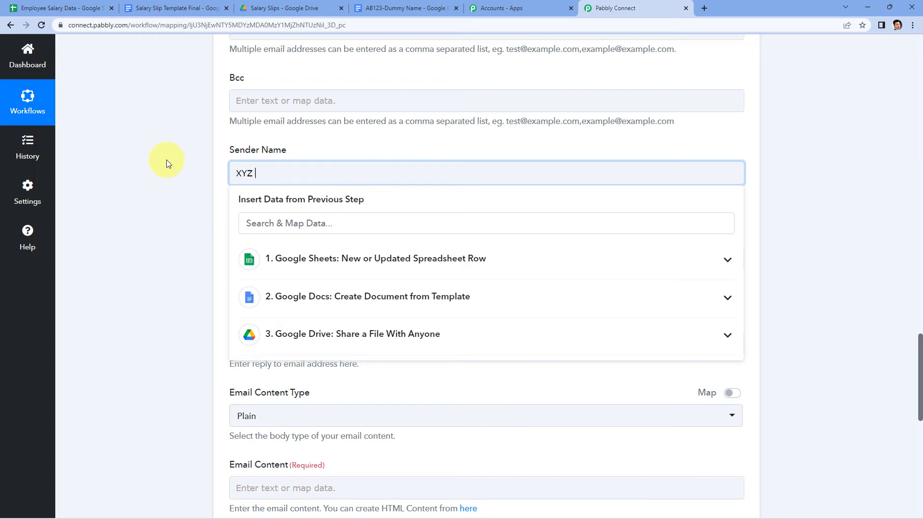
type("Company")
left_click(174, 136)
left_click(422, 4)
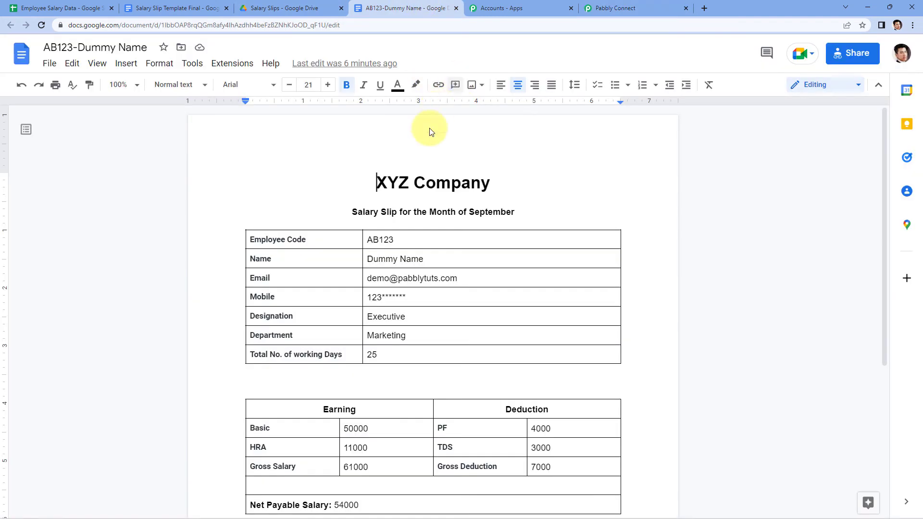
left_click(608, 8)
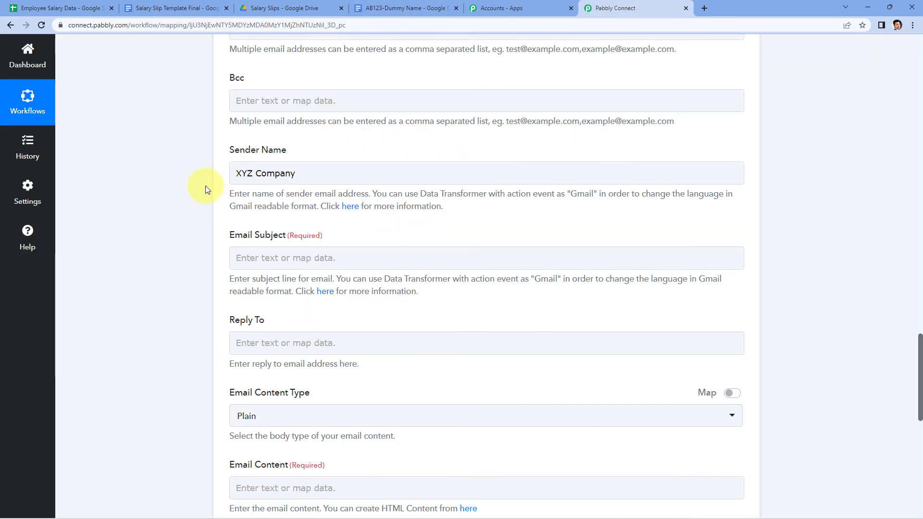
- Set the Email Subject to "Salary Slip for the month of" followed by the mapped Month value, and check the month in the salary sheet
scroll(206, 186, "down", 3)
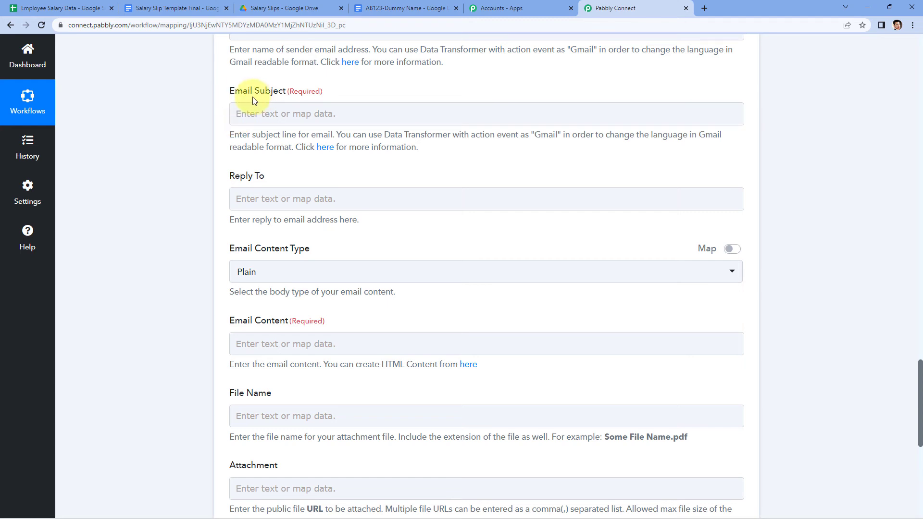
left_click(242, 122)
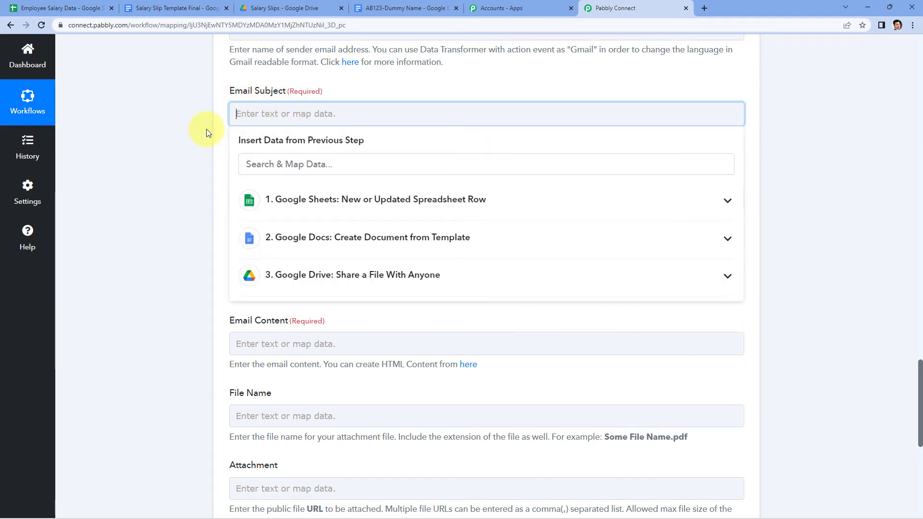
type("Sala")
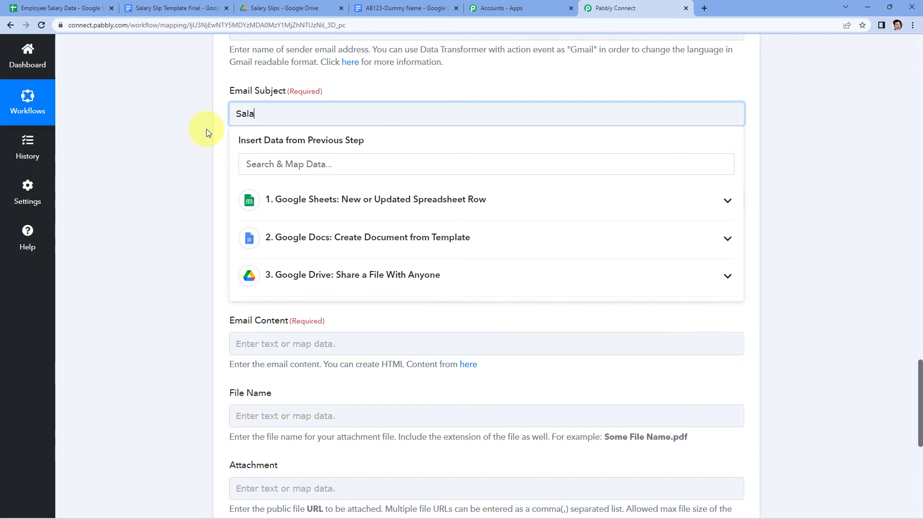
type("ry Slip for the month of")
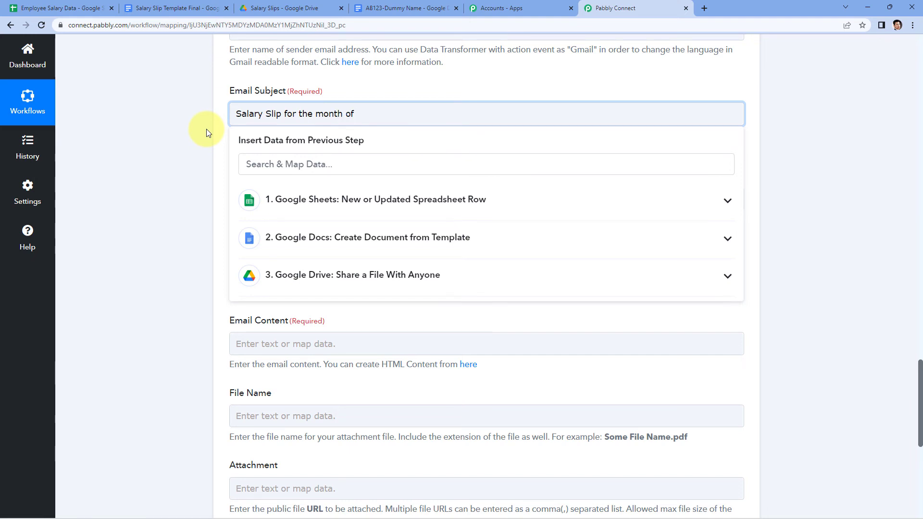
left_click(413, 199)
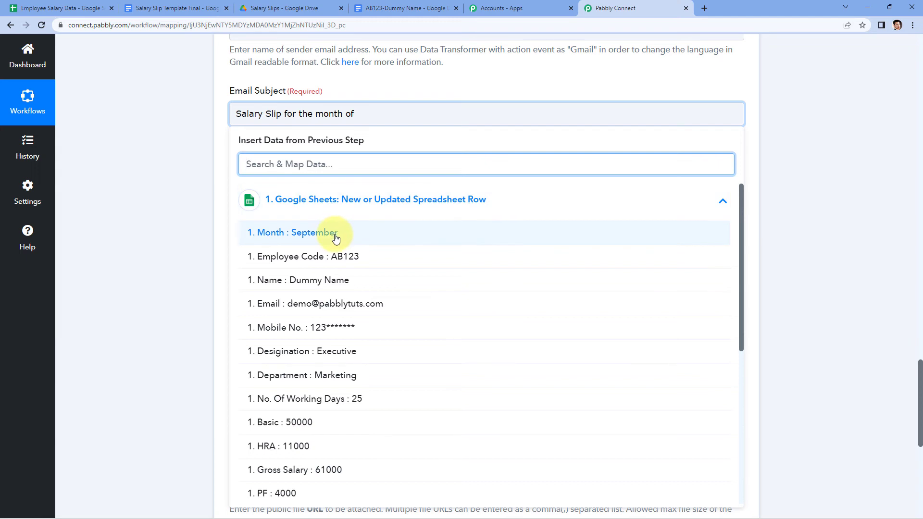
left_click(336, 238)
left_click(187, 181)
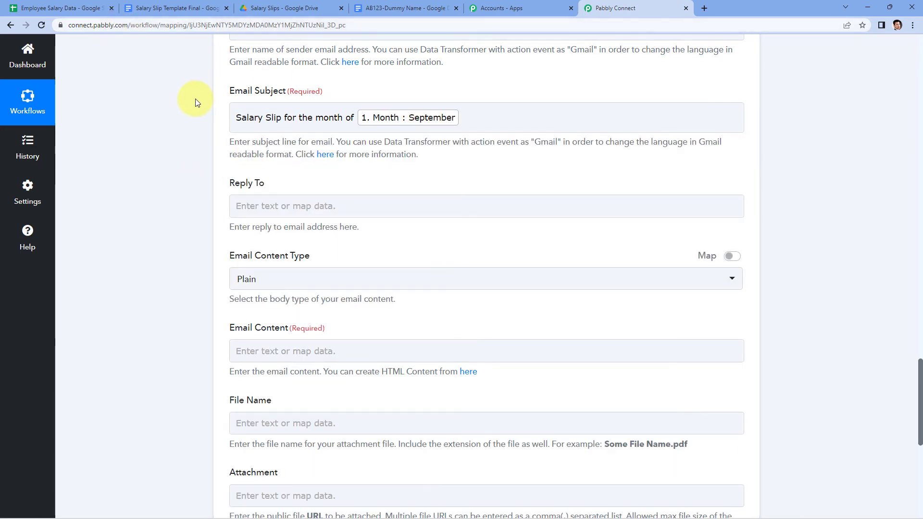
left_click(53, 8)
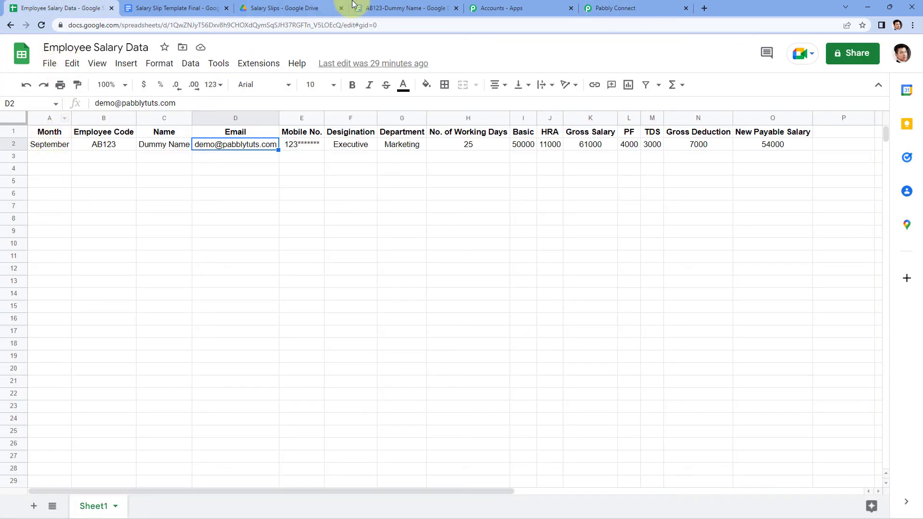
left_click(623, 8)
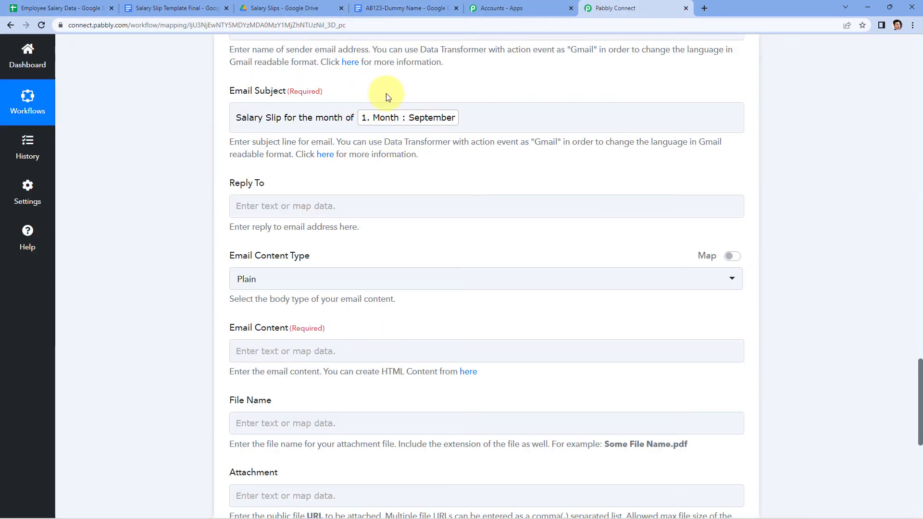
- Review the Email Content Type options, Plain and Html, and keep Plain
scroll(337, 120, "down", 1)
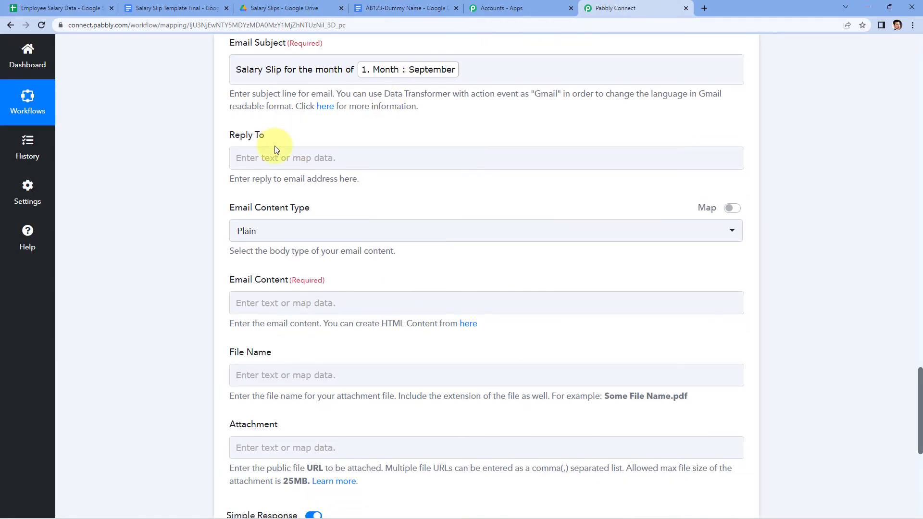
scroll(320, 136, "down", 1)
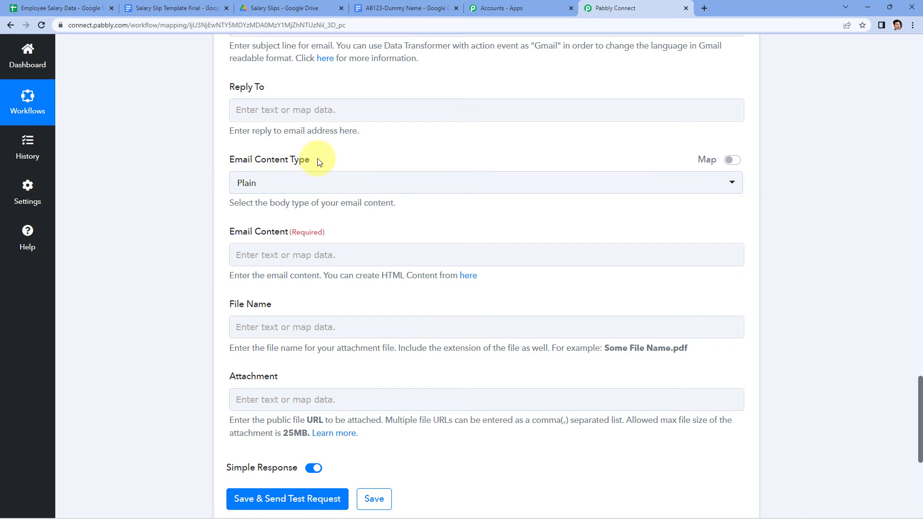
left_click(330, 186)
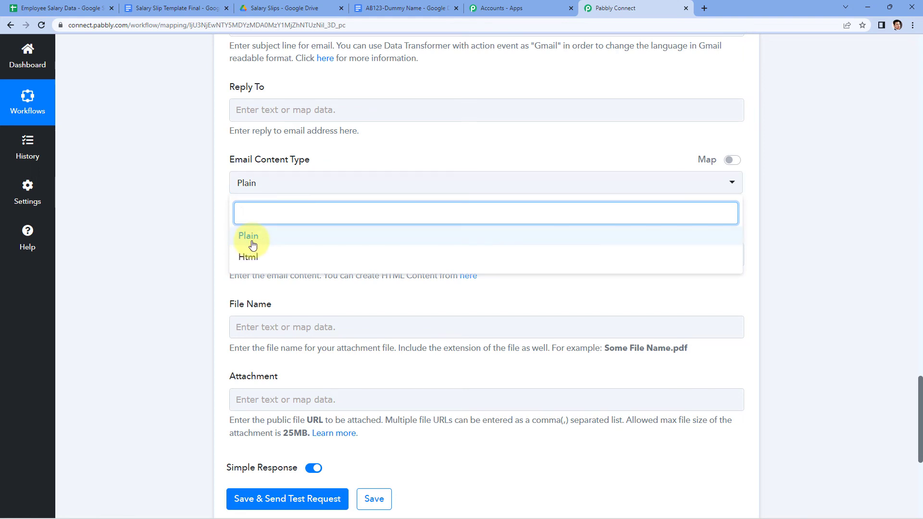
left_click(291, 250)
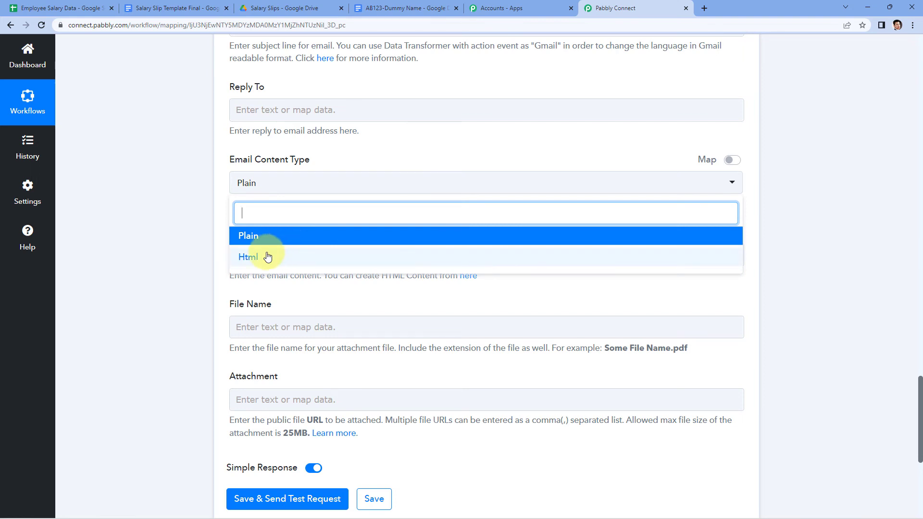
left_click(186, 207)
scroll(212, 206, "down", 2)
left_click(352, 160)
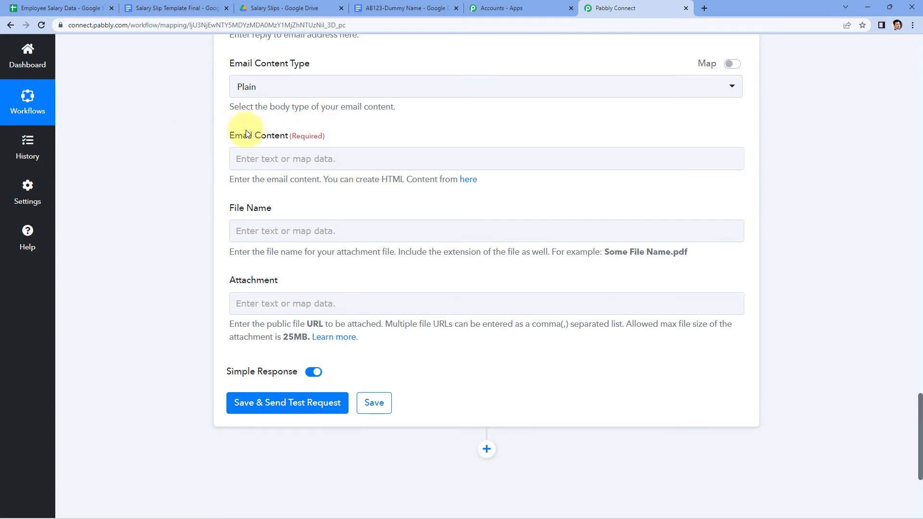
- Start the Gmail action's Email Content with the greeting "Hello", the mapped Name value from Google Sheets and a comma
left_click(262, 158)
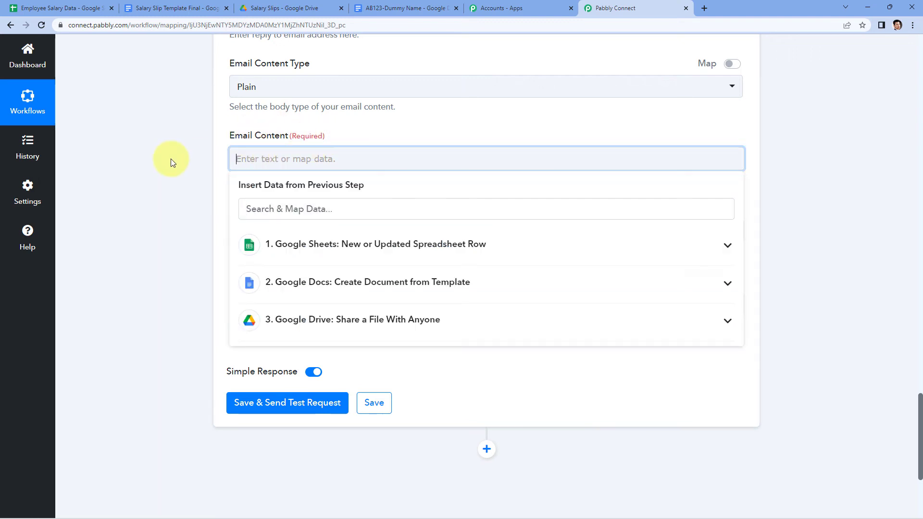
type("Hello")
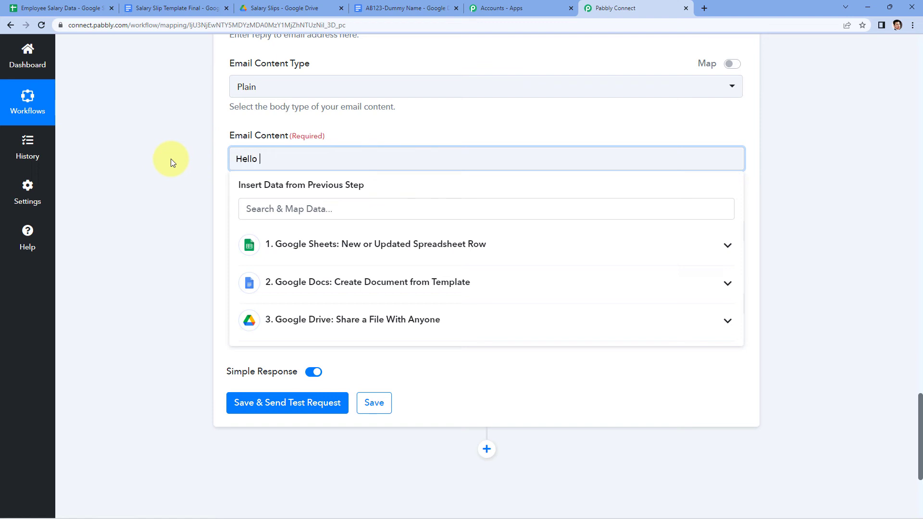
left_click(377, 243)
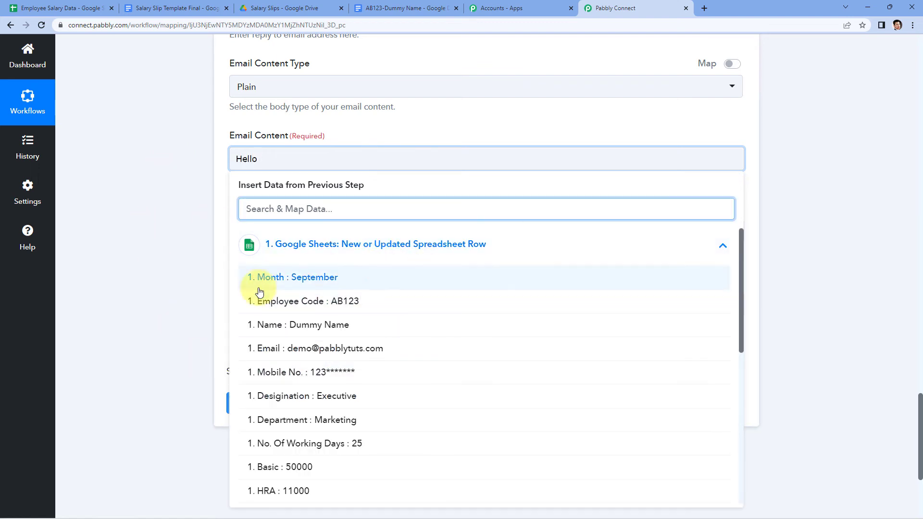
left_click(321, 327)
left_click(324, 160)
type(",")
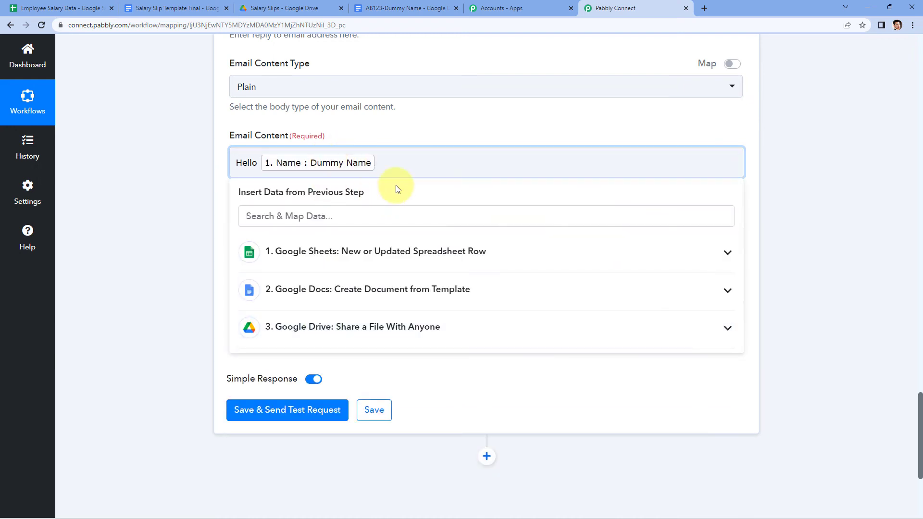
key("Return")
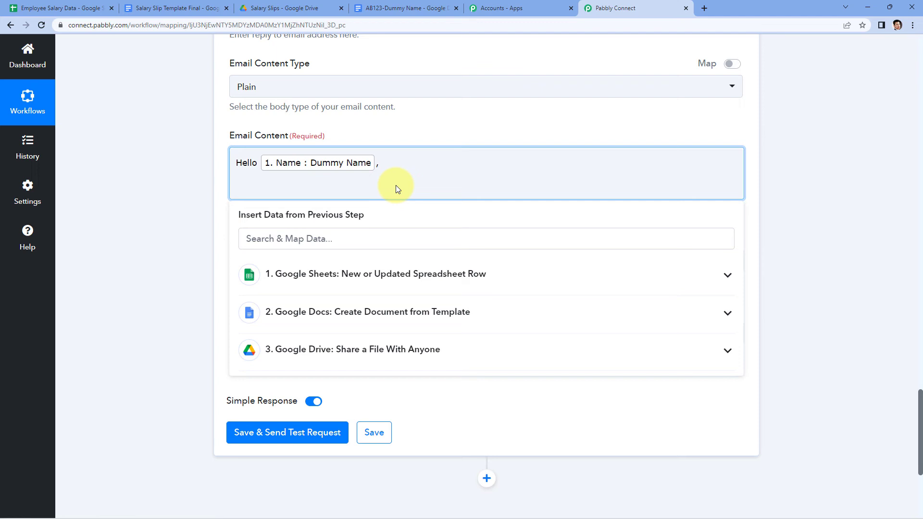
- Add the line "Please find the salary slip for the month of", the mapped Month value and "attached below." to the Email Content
type("Please find the salary sli")
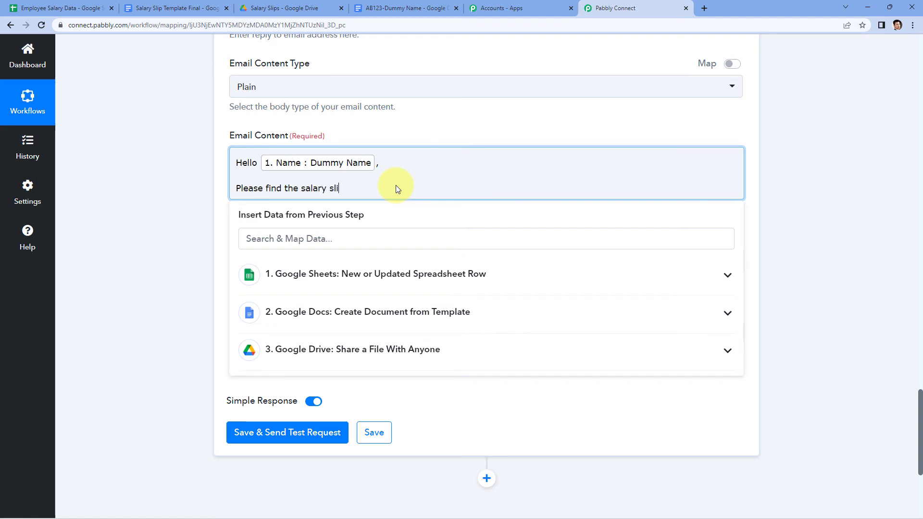
type("p for the month of")
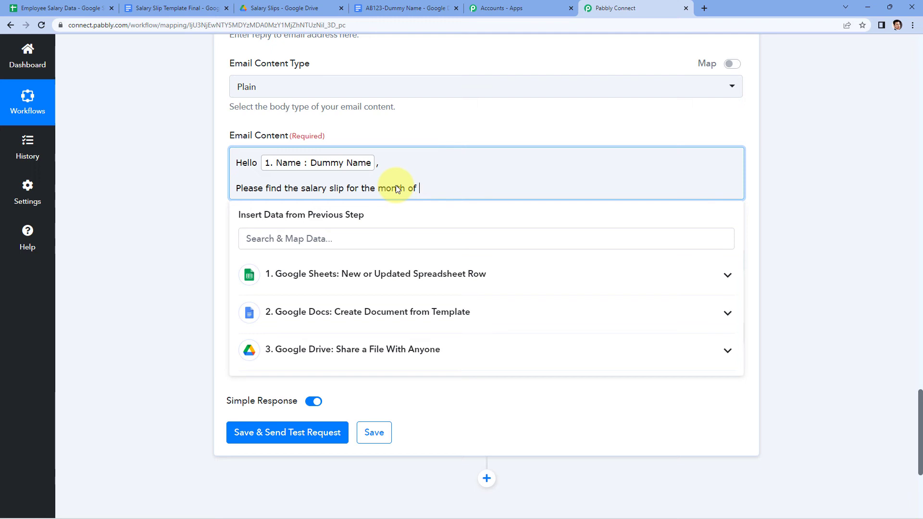
left_click(404, 274)
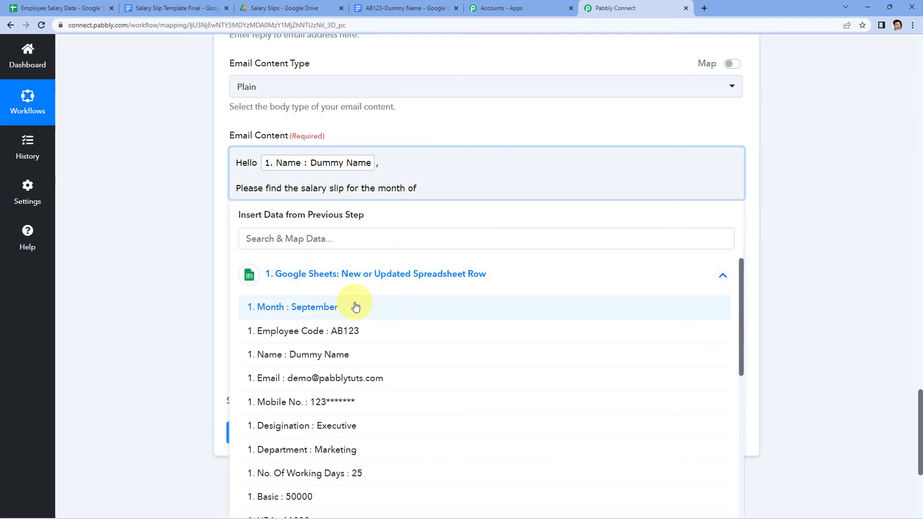
left_click(356, 306)
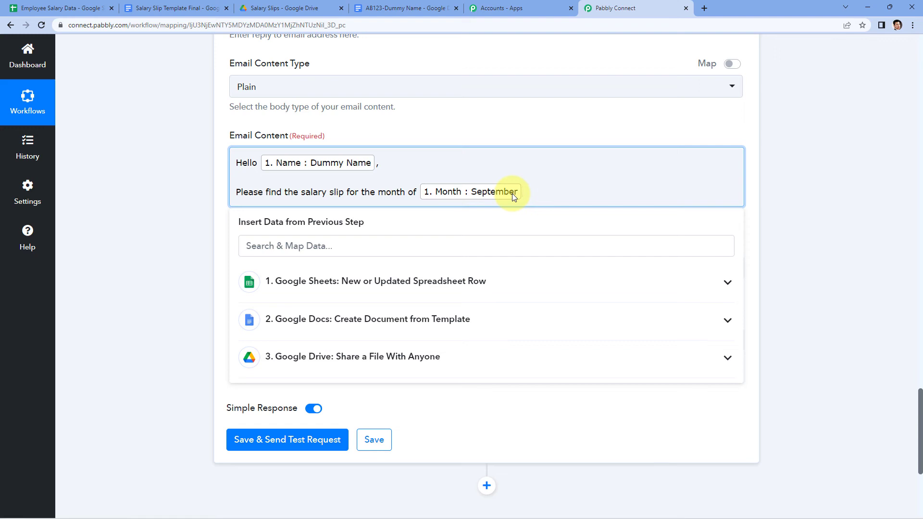
type("w.")
key("Return")
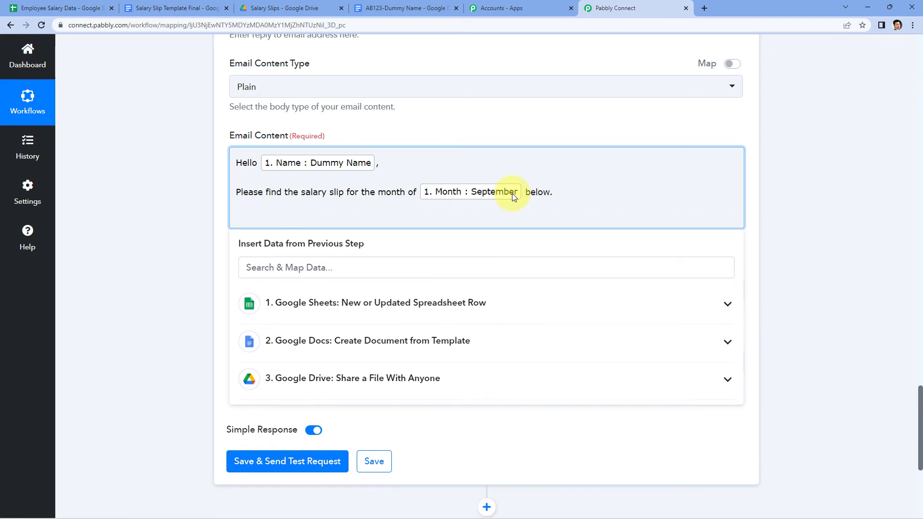
key("BackSpace")
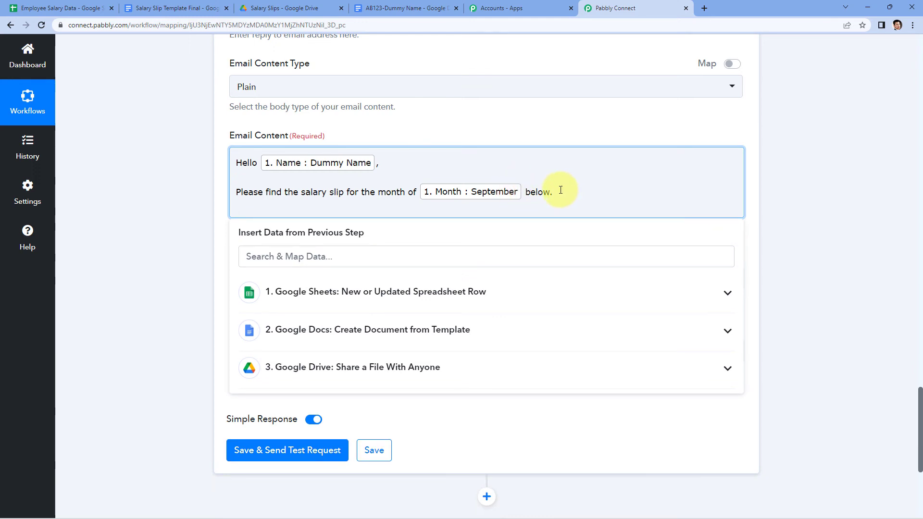
type("attached")
left_click(600, 205)
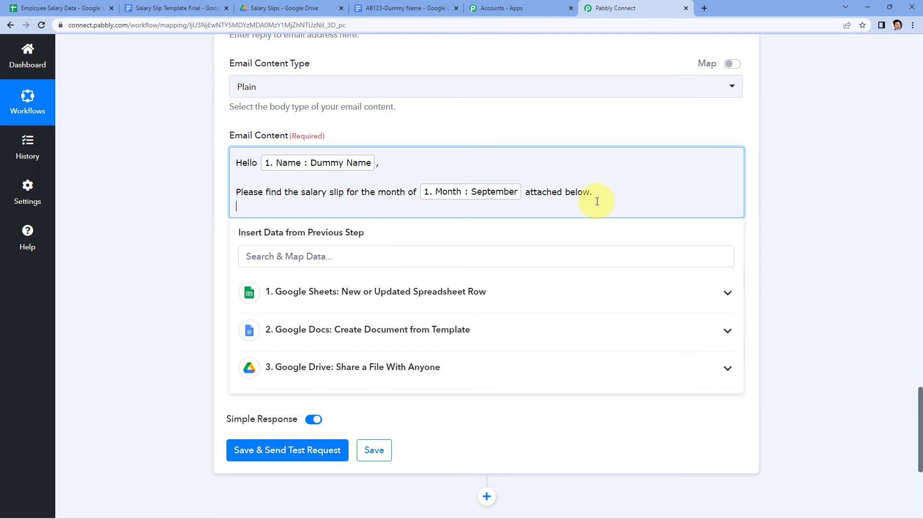
- Close the Email Content with "Thank You" and "Regards" on separate lines below the message
key("Return")
type("Thank")
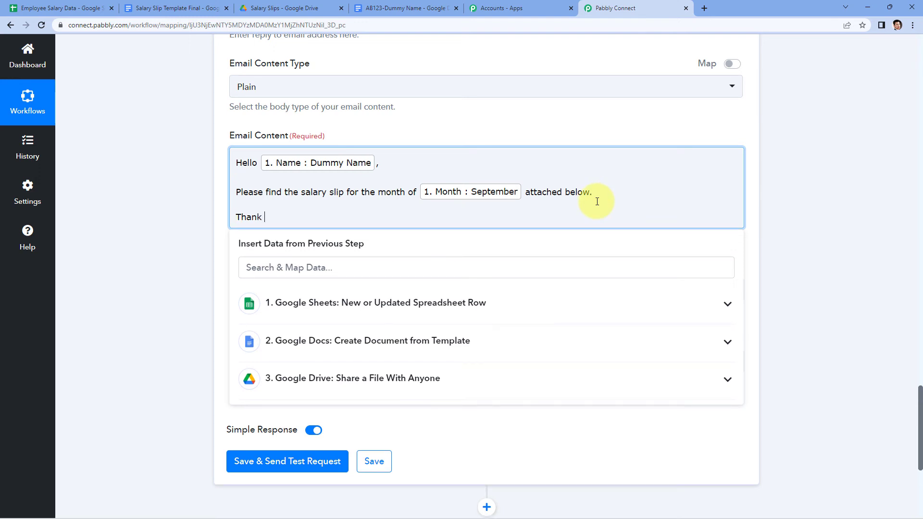
type(" You")
key("Return")
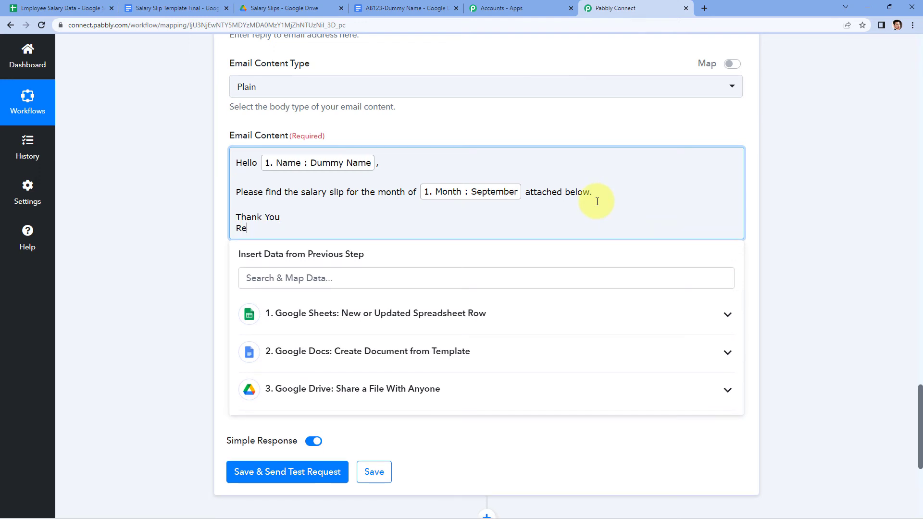
left_click(176, 206)
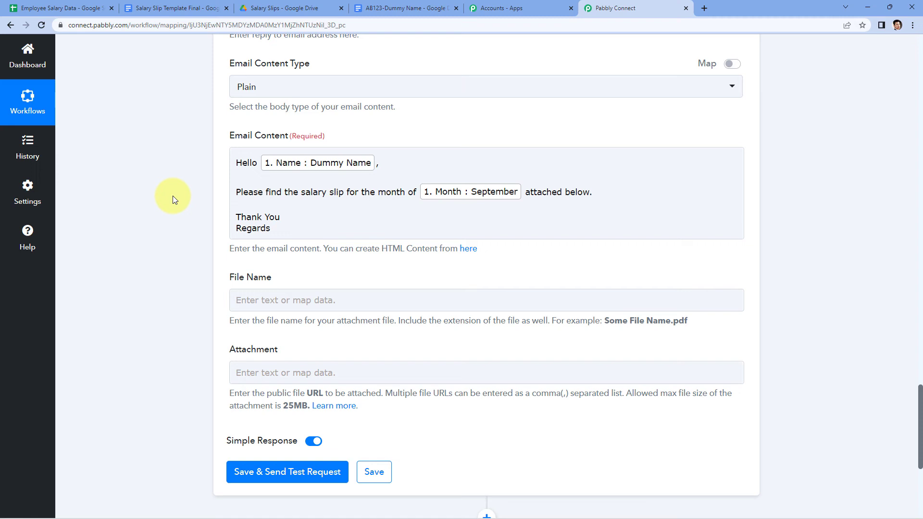
- Review the Gmail action's recipient, sender name, subject and email content
left_click(319, 202)
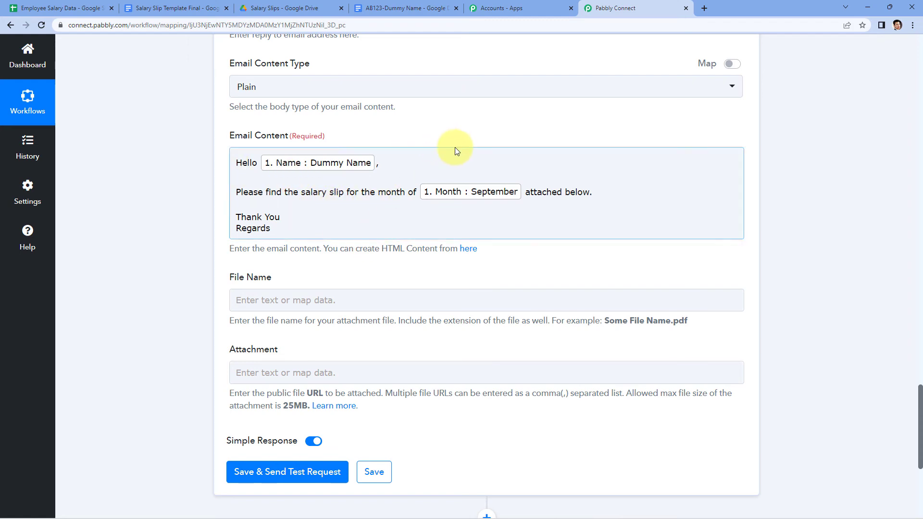
scroll(455, 147, "up", 9)
scroll(457, 152, "up", 2)
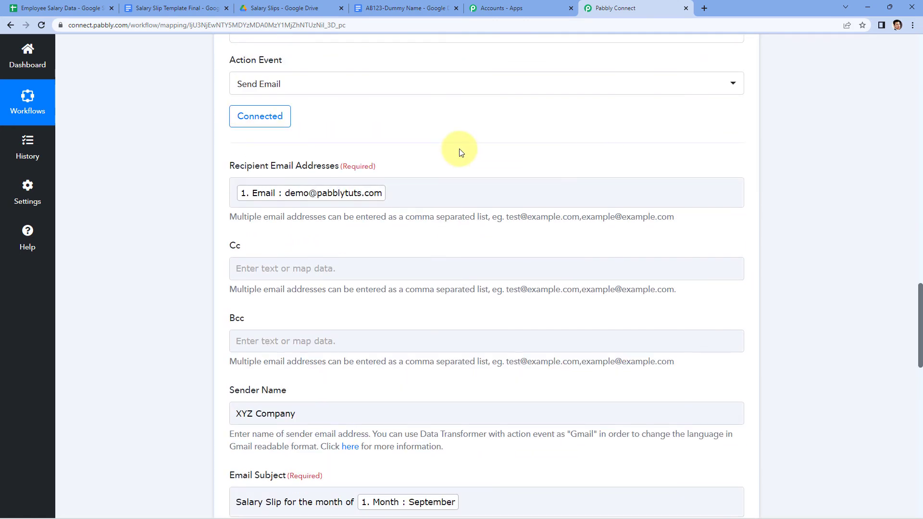
scroll(461, 152, "down", 10)
scroll(401, 236, "down", 2)
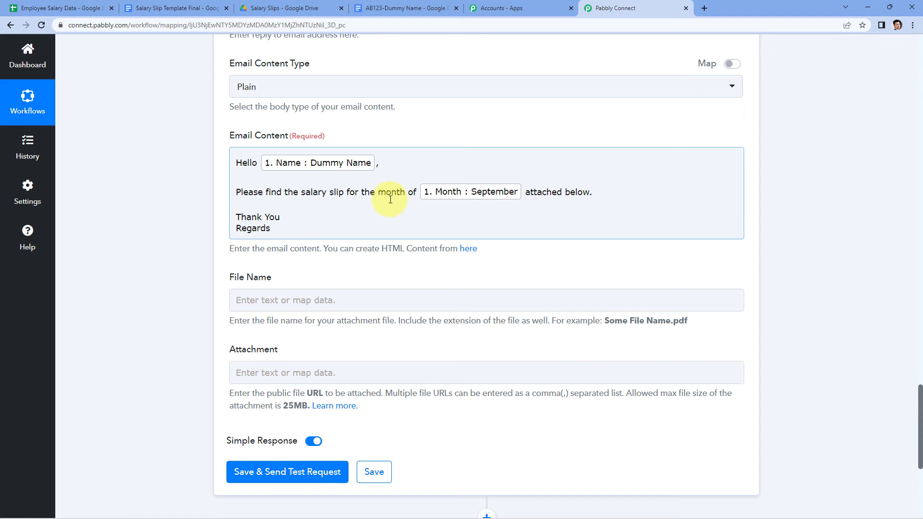
scroll(391, 199, "down", 1)
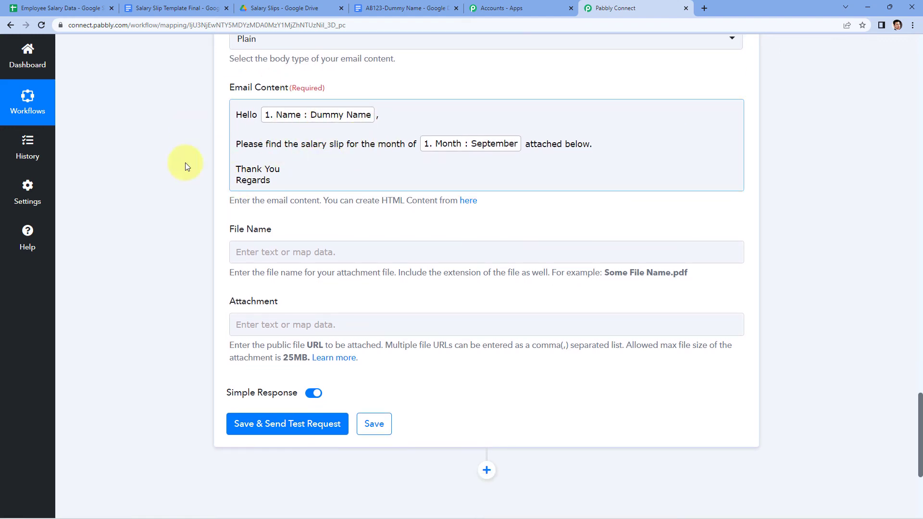
left_click(186, 163)
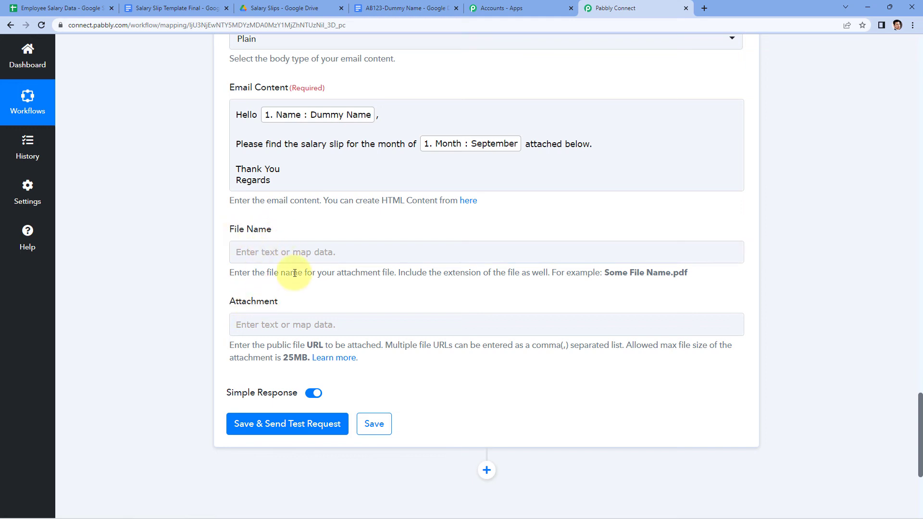
- Set the attachment's File Name to "Salary Slip" in the Gmail action
left_click(282, 251)
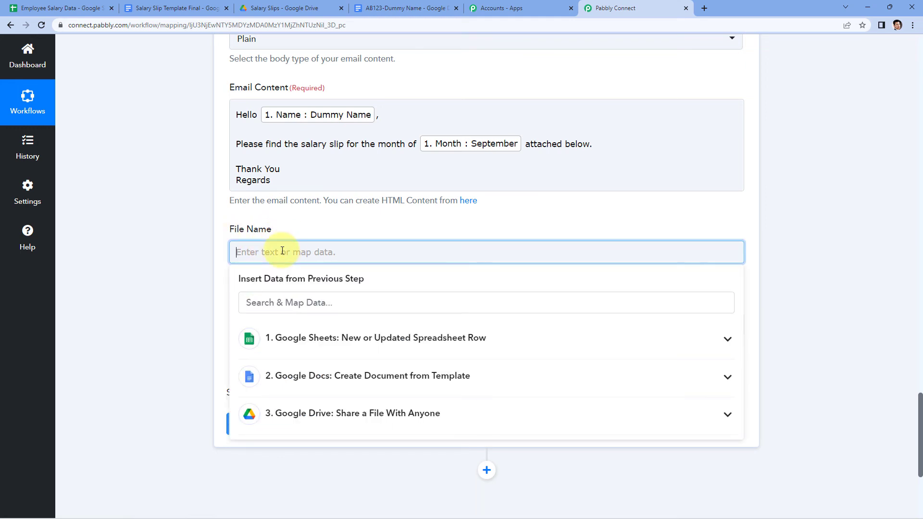
type("Salary Slip")
left_click(213, 259)
- Examine the Res2 ExportLinks Application/pdf link in the response of the Google Drive Share a File With Anyone action
scroll(213, 259, "down", 2)
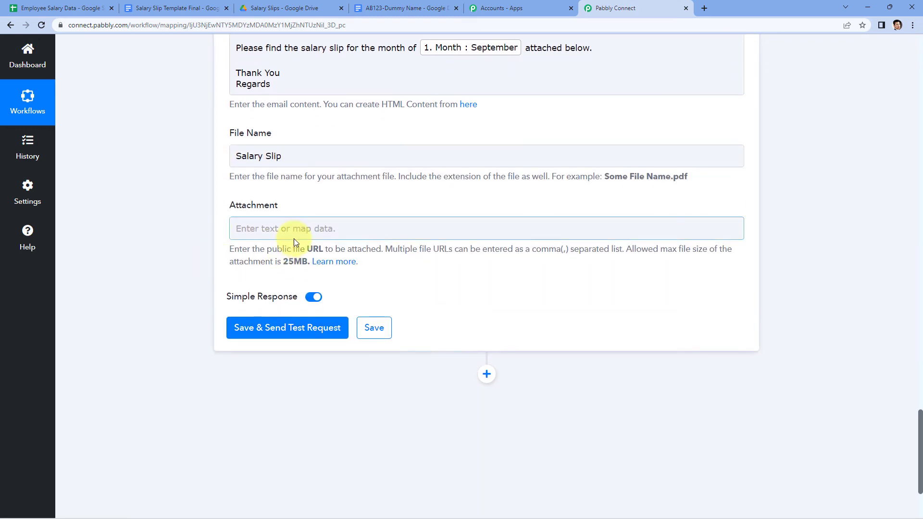
left_click(293, 229)
scroll(183, 238, "up", 15)
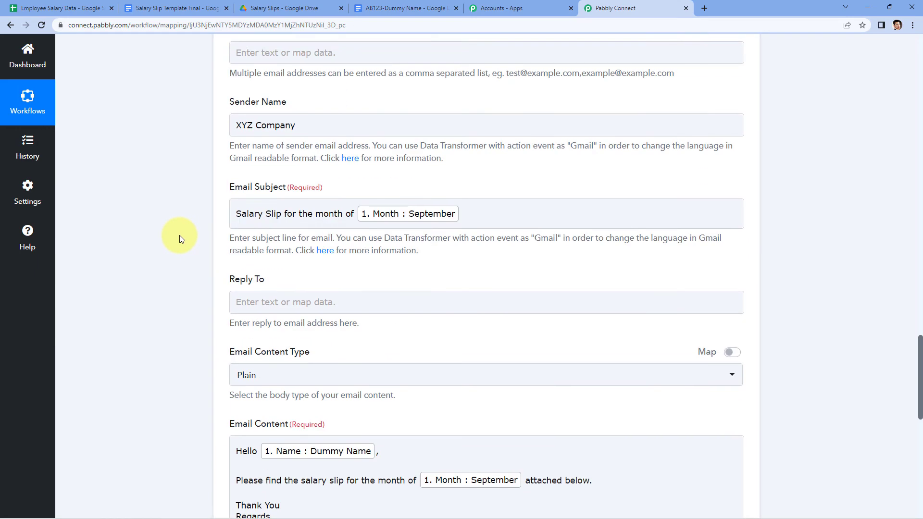
scroll(180, 235, "up", 10)
scroll(200, 320, "down", 5)
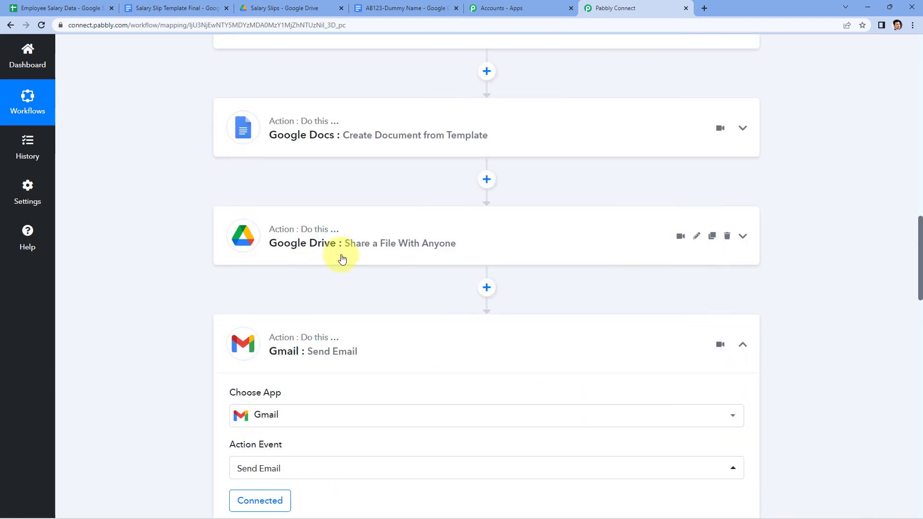
left_click(340, 252)
scroll(166, 270, "down", 5)
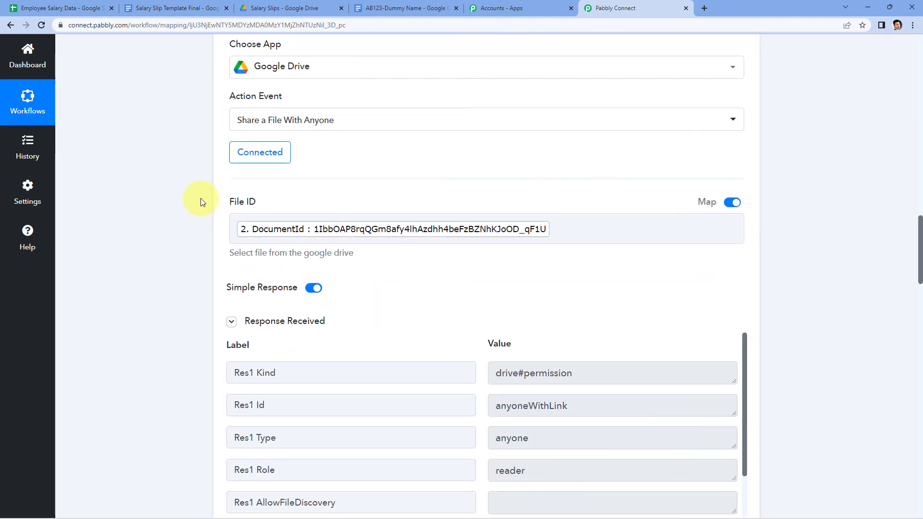
scroll(200, 201, "down", 3)
scroll(151, 191, "down", 3)
scroll(392, 223, "down", 6)
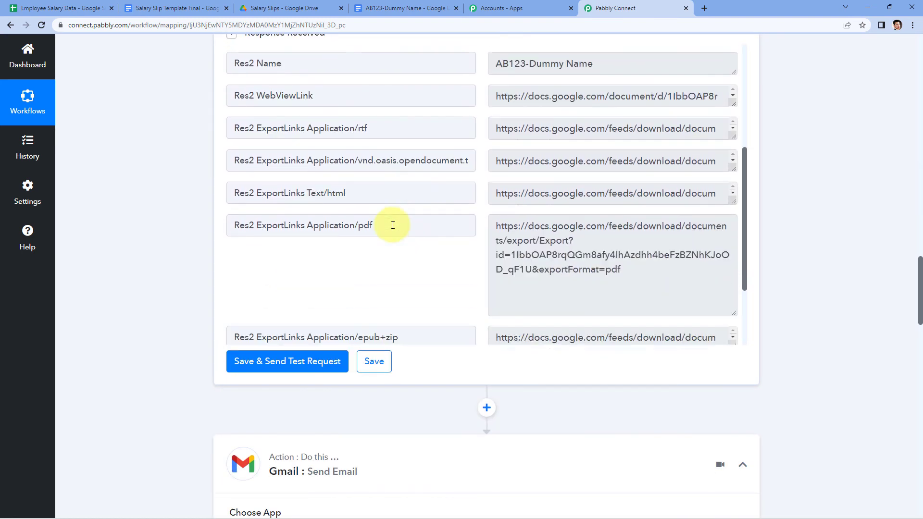
mouse_move(618, 248)
left_mouse_down()
mouse_move(483, 194)
mouse_move(626, 246)
left_mouse_up()
left_click(532, 206)
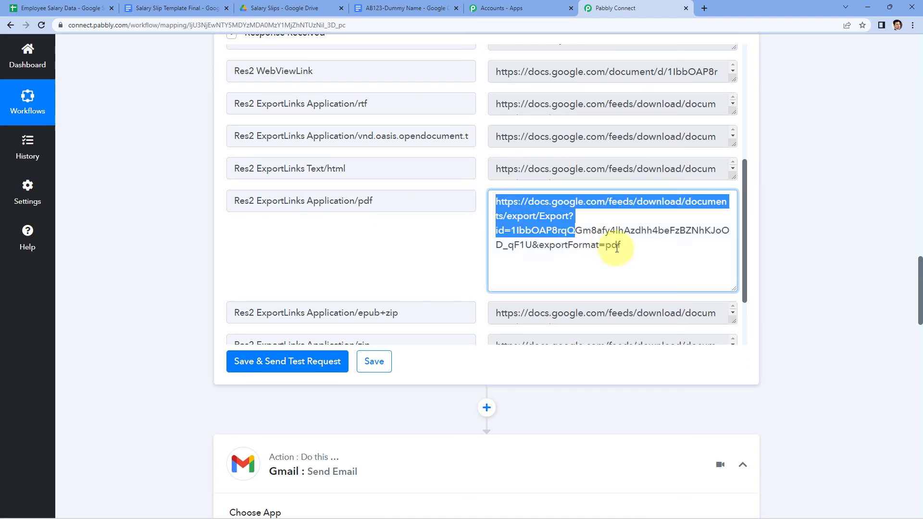
- Map the Gmail action's Attachment to the Res2 ExportLinks Application/pdf value from the Google Drive step
scroll(196, 242, "down", 20)
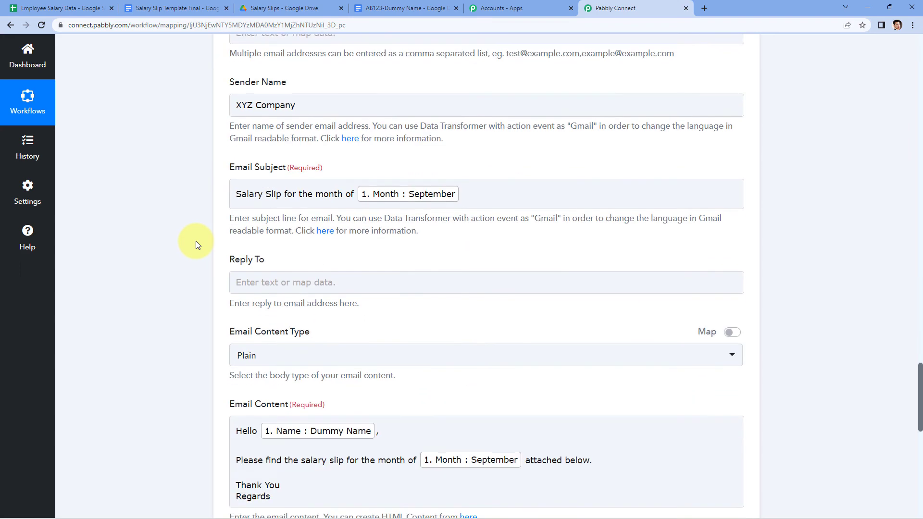
scroll(196, 241, "down", 2)
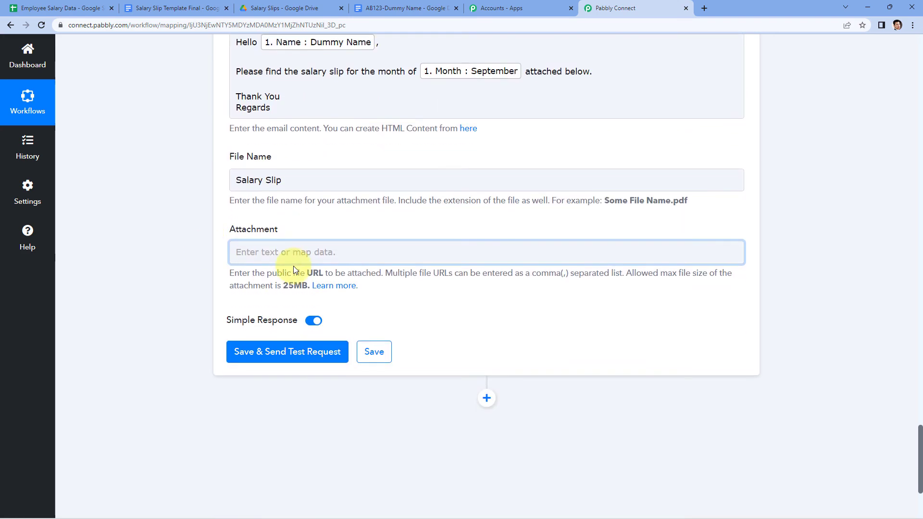
left_click(262, 251)
scroll(197, 250, "down", 2)
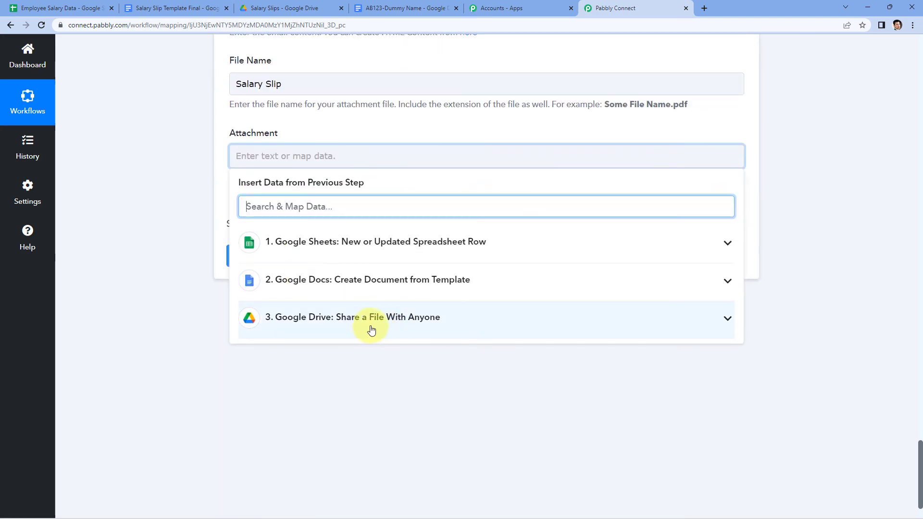
left_click(452, 320)
scroll(188, 313, "down", 1)
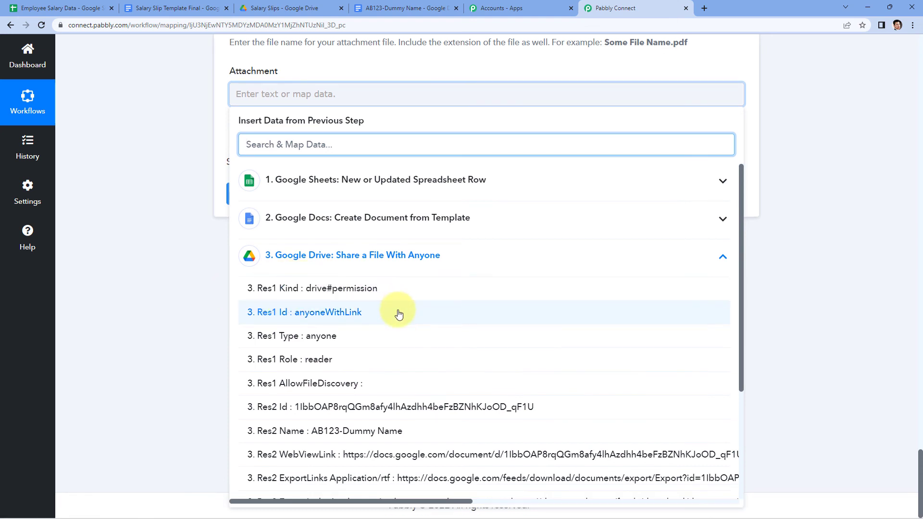
scroll(398, 310, "down", 3)
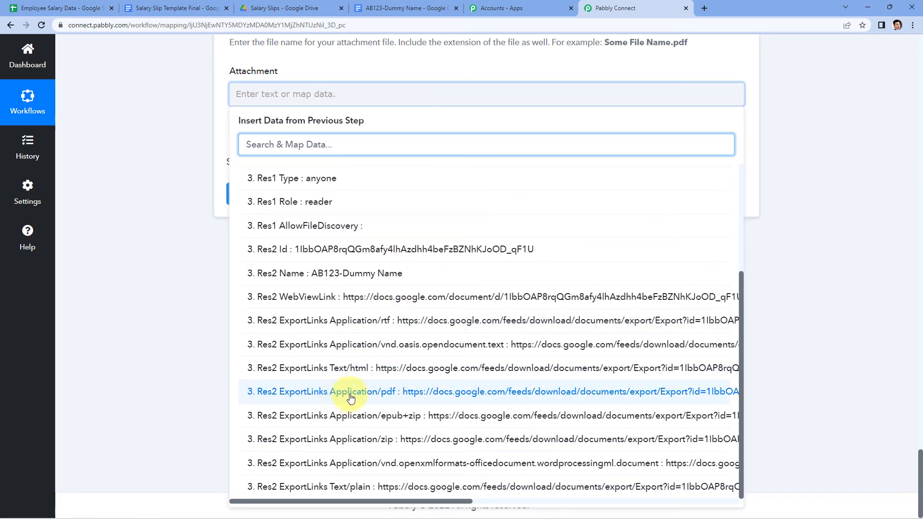
left_click(349, 393)
left_click(184, 260)
- Check the completed Gmail fields, then save the action and send a test request
scroll(185, 261, "up", 7)
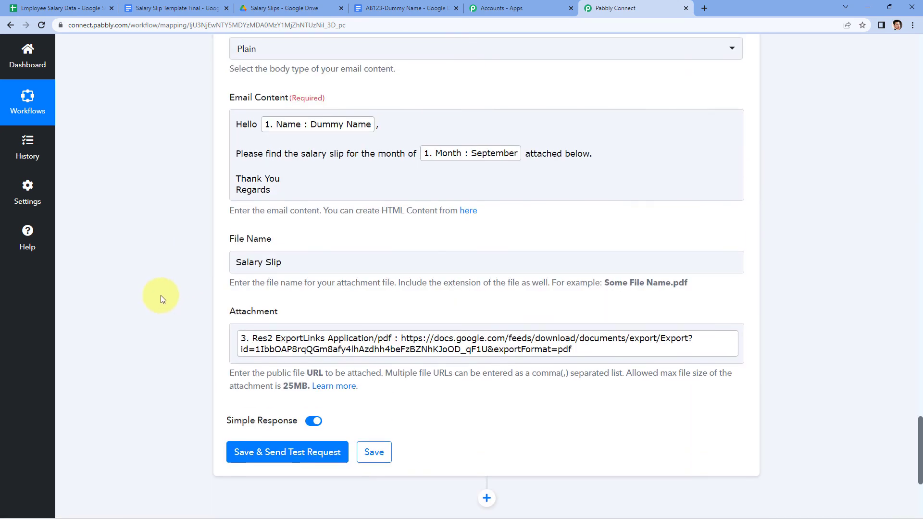
scroll(175, 204, "down", 6)
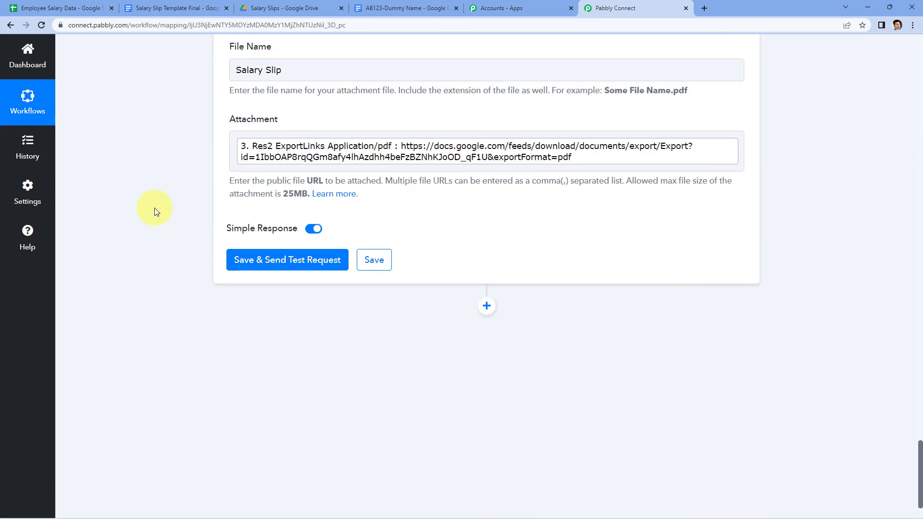
left_click(253, 266)
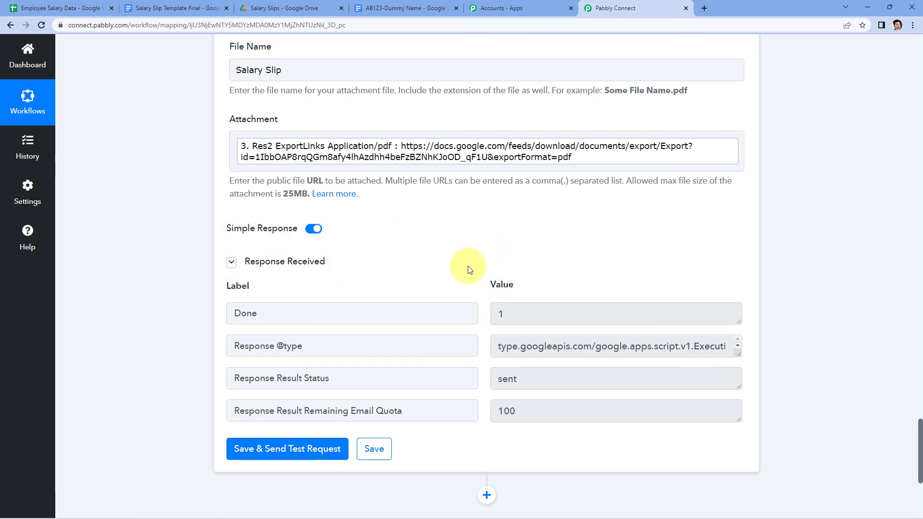
- Review the Gmail action's attachment, content, subject, sender name and recipient fields after the test request
scroll(471, 267, "up", 3)
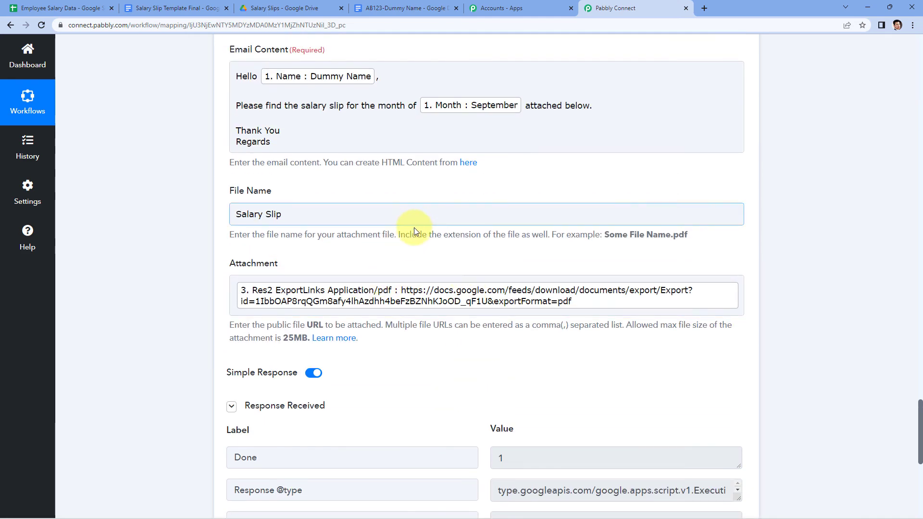
scroll(412, 226, "up", 3)
scroll(356, 284, "down", 1)
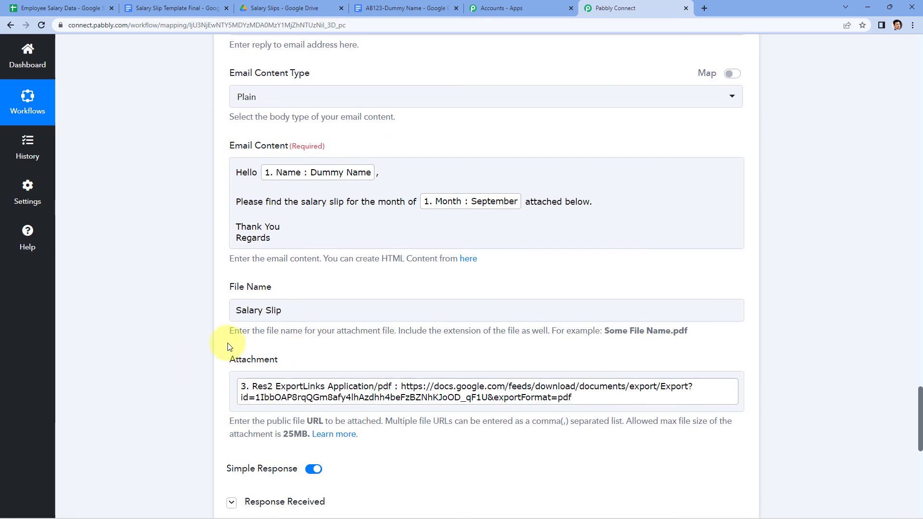
scroll(218, 323, "up", 5)
scroll(221, 327, "up", 7)
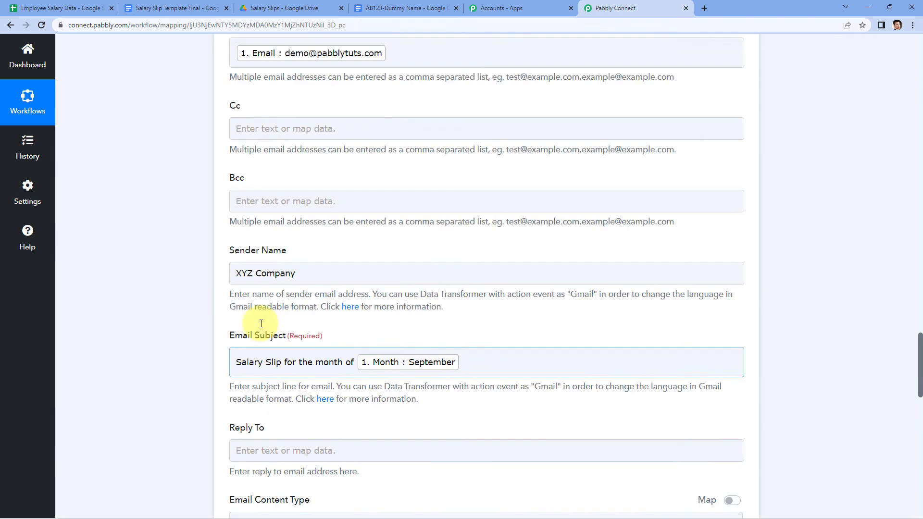
scroll(298, 206, "down", 3)
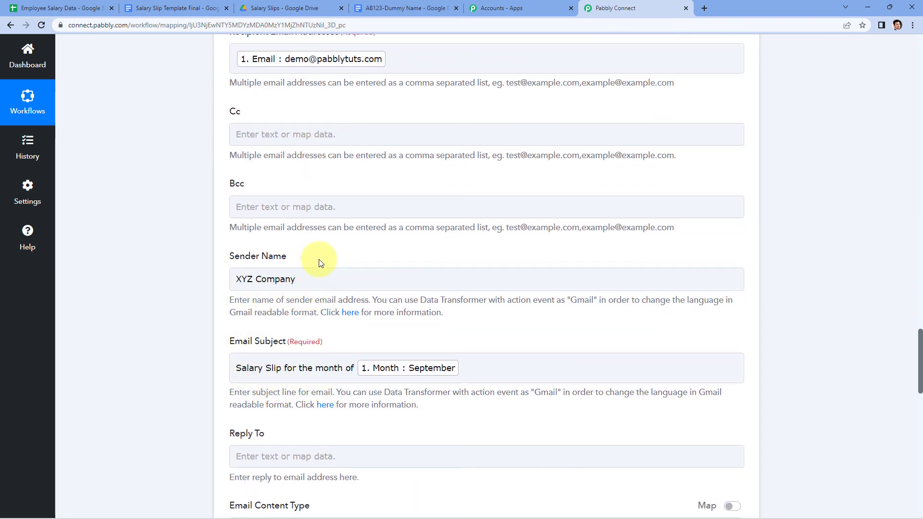
scroll(318, 260, "up", 1)
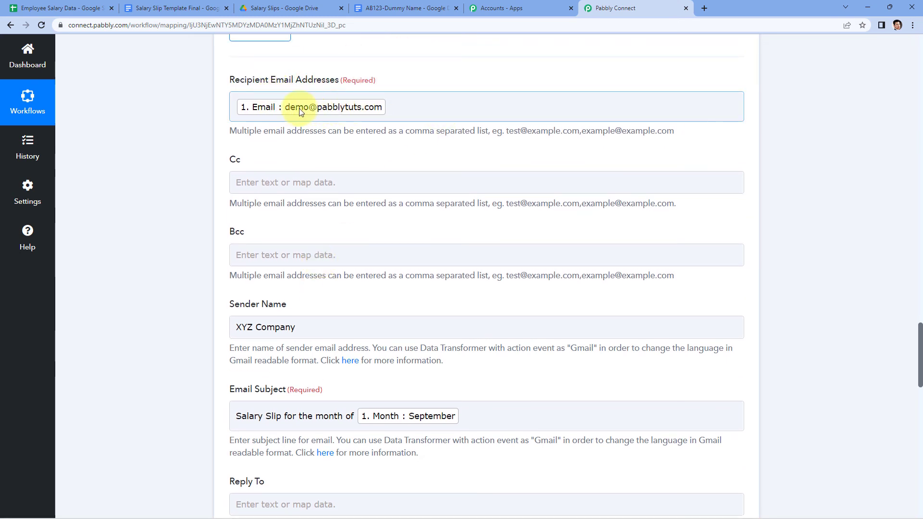
- Switch to Gmail in a new browser tab and open the received "Salary Slip for the month of September" email
left_click(705, 8)
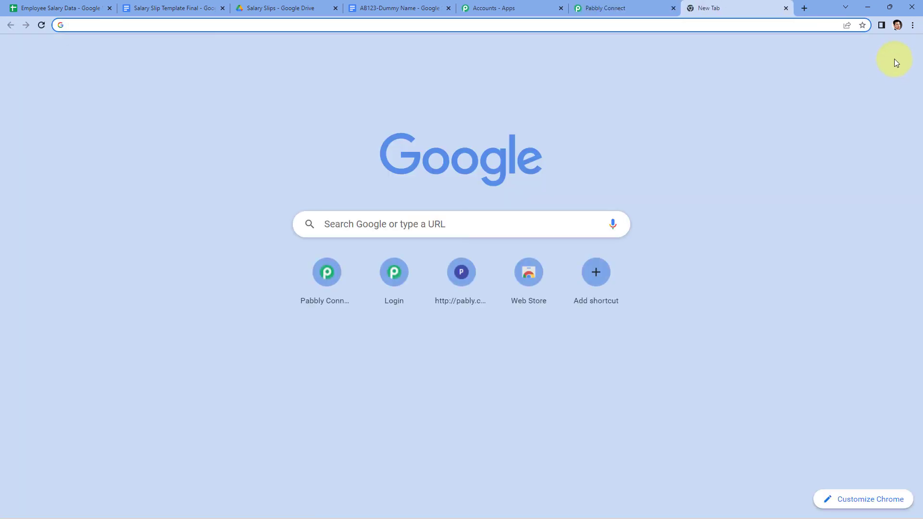
left_click(902, 53)
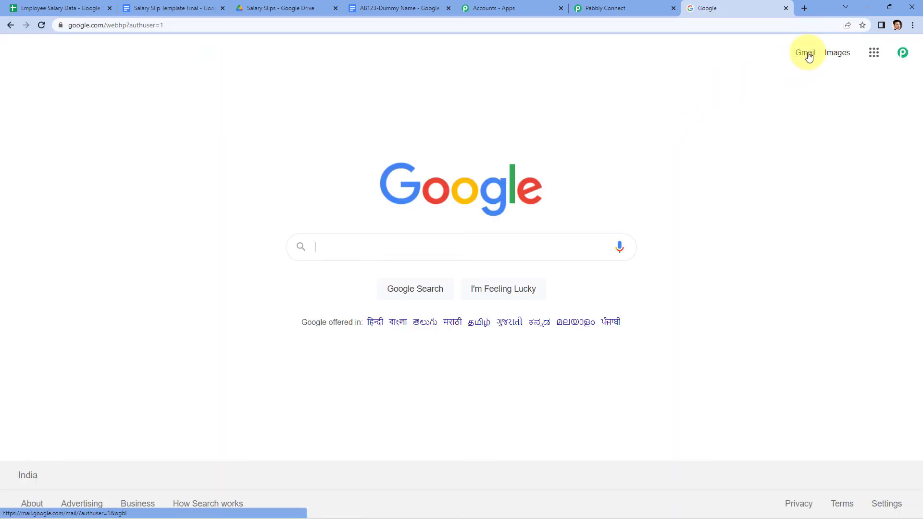
left_click(806, 53)
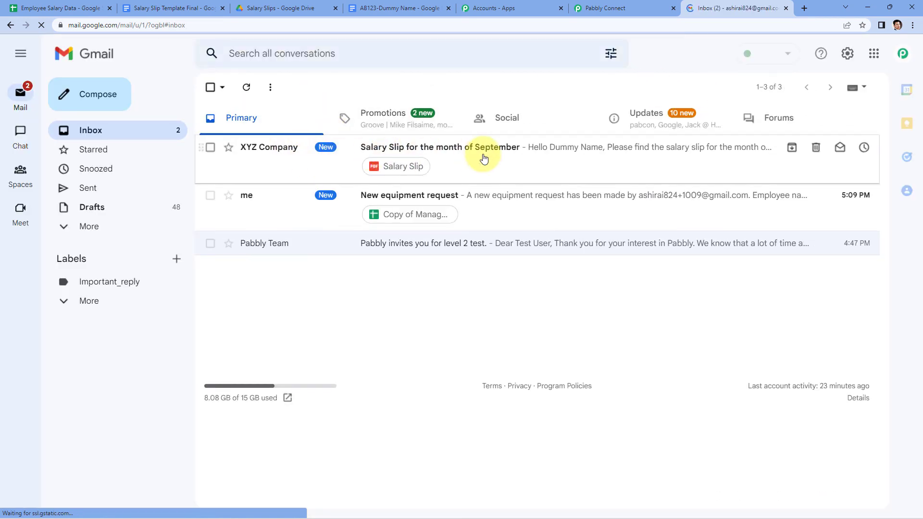
left_click(471, 151)
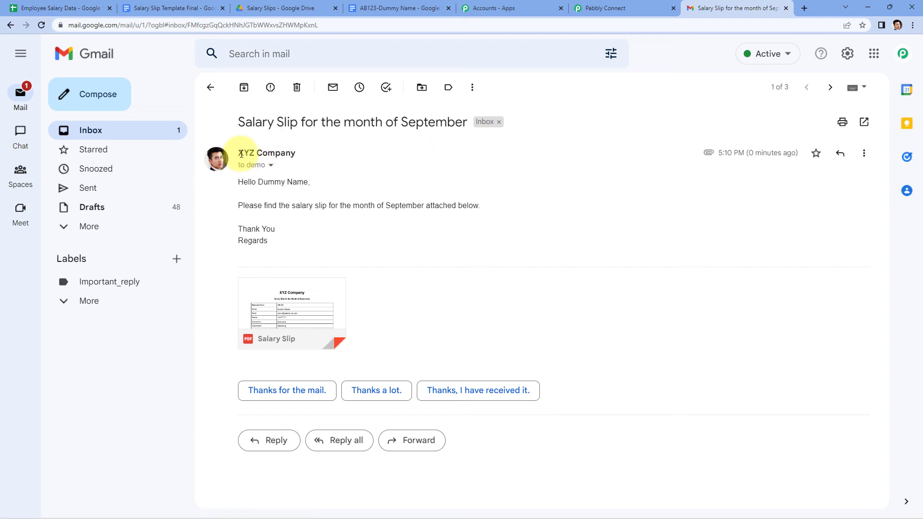
- Compare the received email's sender name and subject with the Sender Name and Email Subject set in the Gmail action
left_click_drag(240, 152, 377, 144)
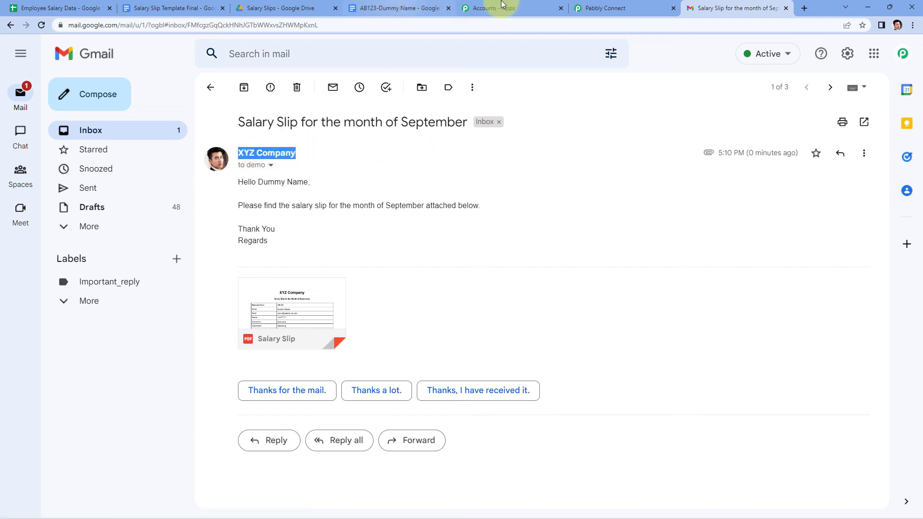
left_click(628, 6)
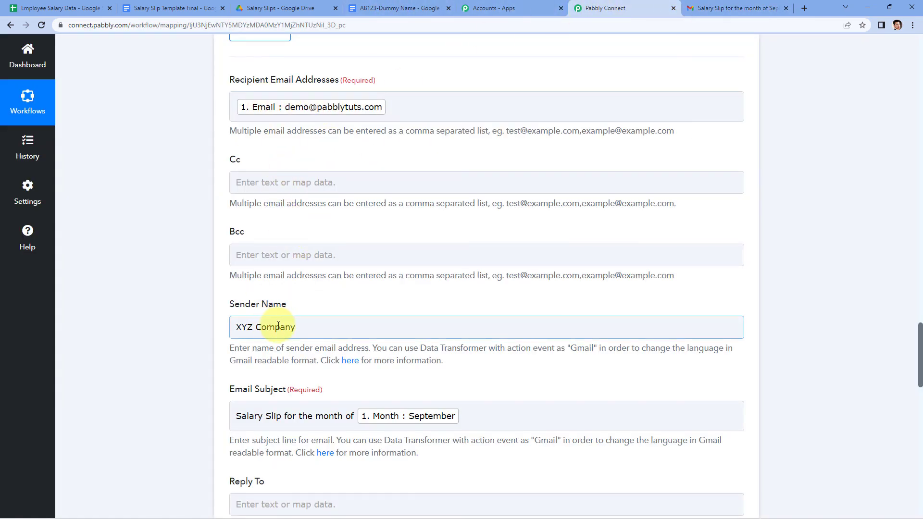
scroll(278, 313, "down", 2)
scroll(276, 306, "down", 2)
left_click(712, 7)
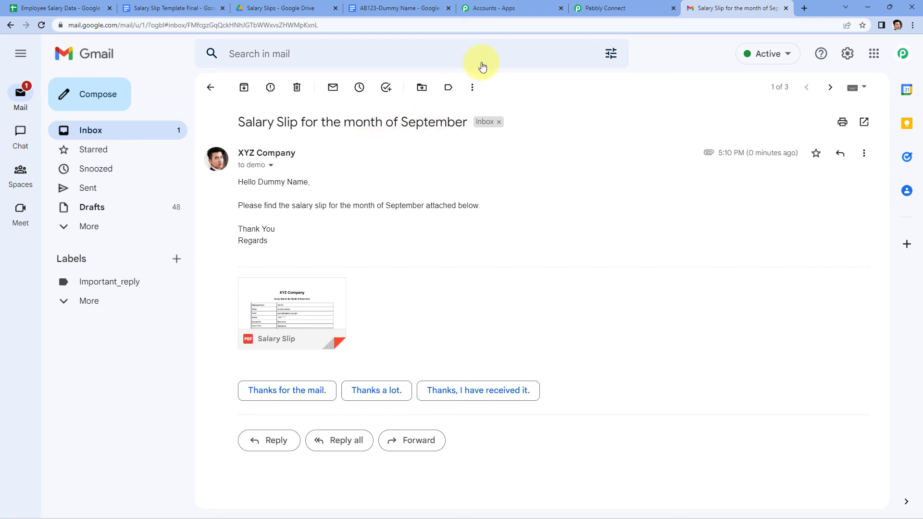
left_click(594, 5)
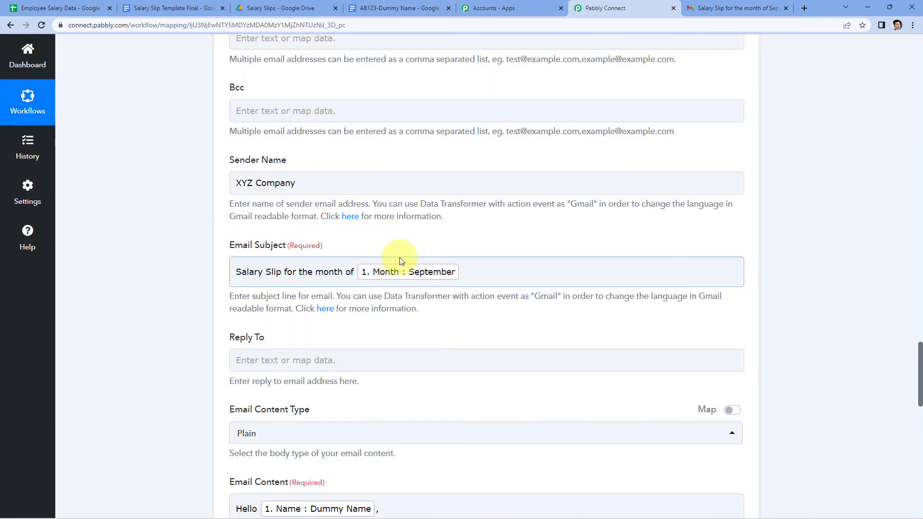
scroll(423, 257, "down", 2)
left_click(736, 8)
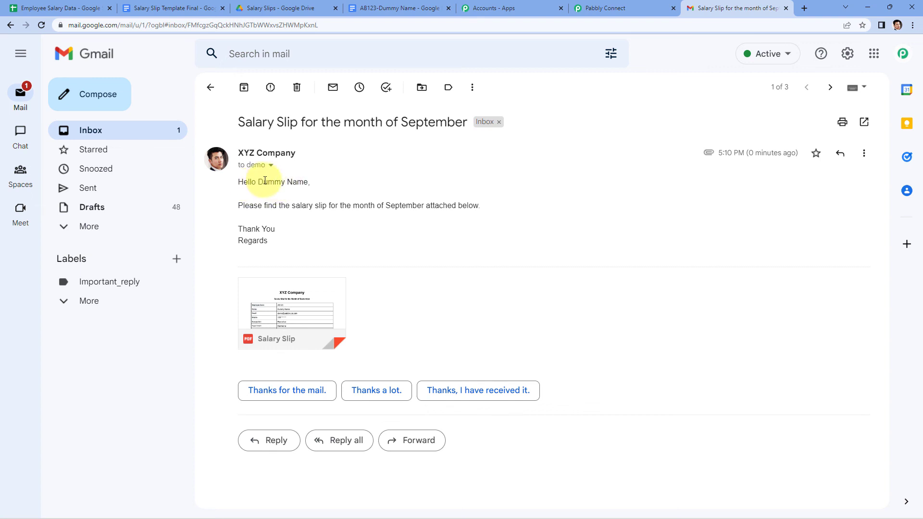
- Compare the greeting name and message in the received email with the Employee Salary Data sheet and the mapped Email Content
left_click_drag(259, 182, 308, 182)
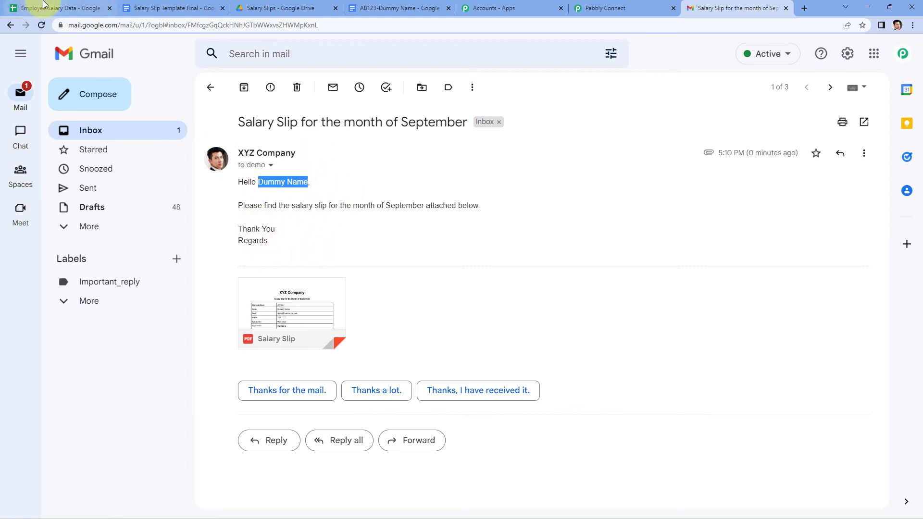
left_click(24, 9)
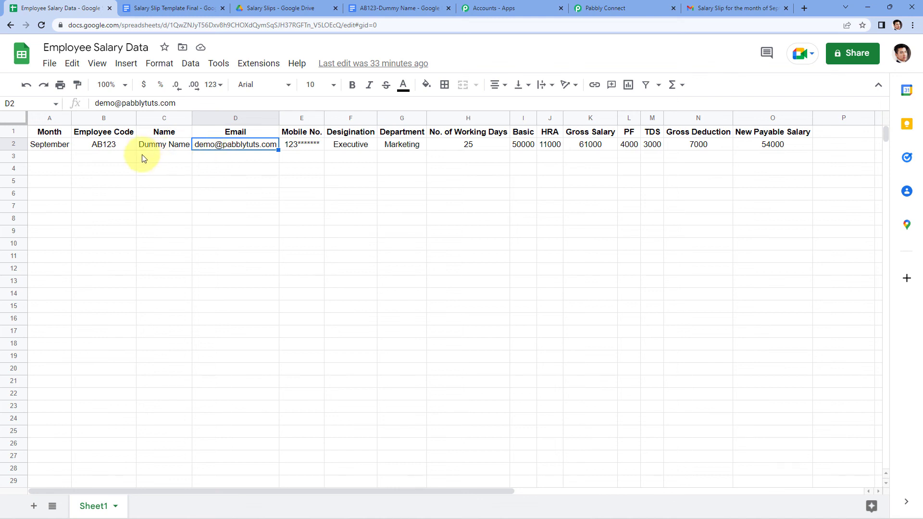
left_click(695, 7)
left_click(605, 8)
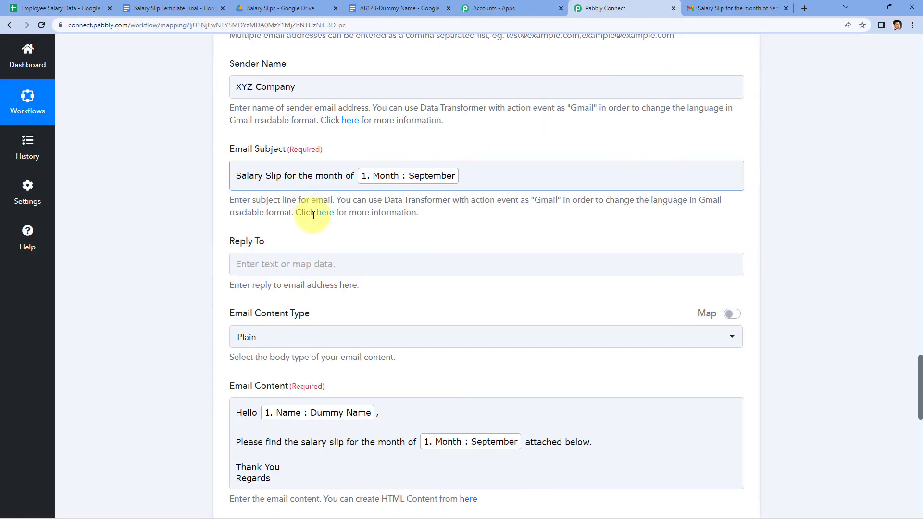
left_click(737, 7)
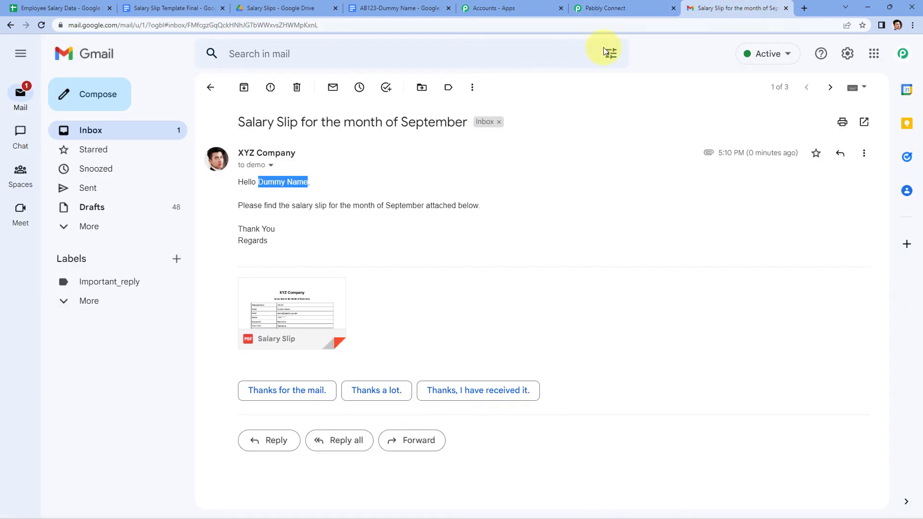
left_click(389, 176)
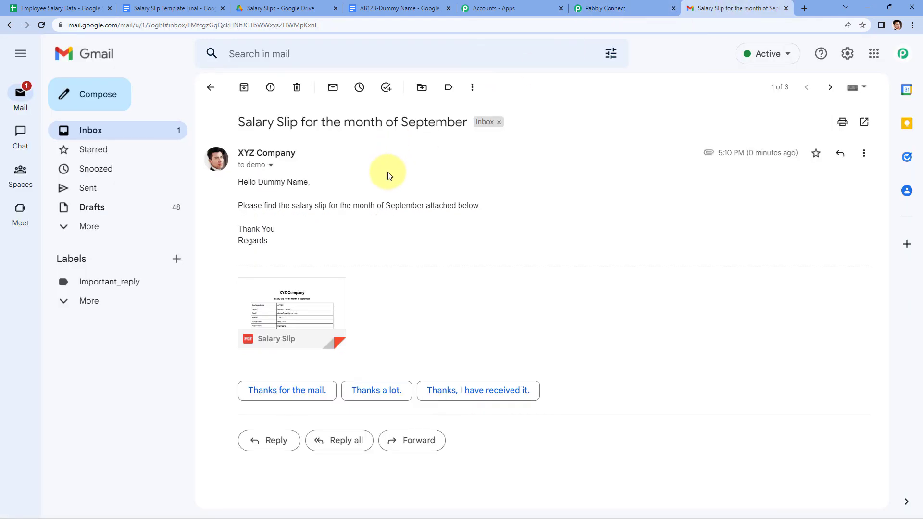
- Open the email's Salary Slip PDF attachment, compare its details with the Employee Salary Data sheet, and close the preview
mouse_move(326, 301)
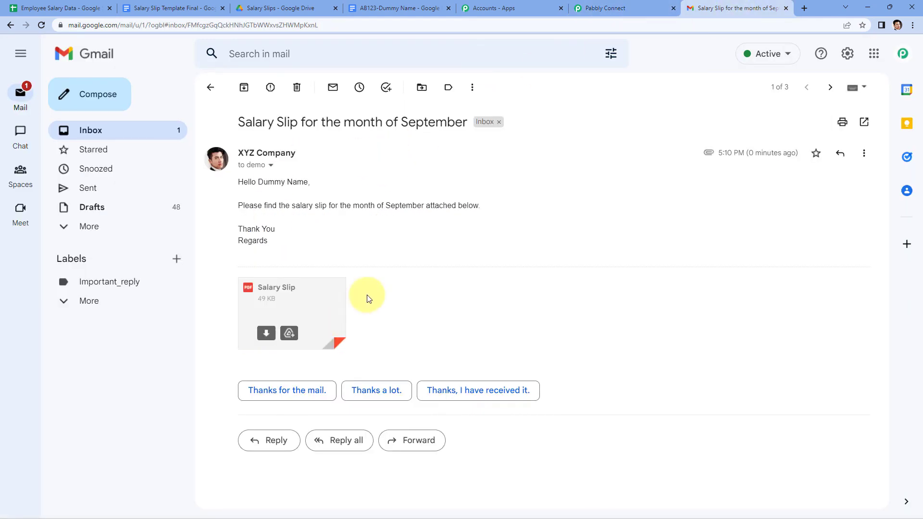
left_click(316, 312)
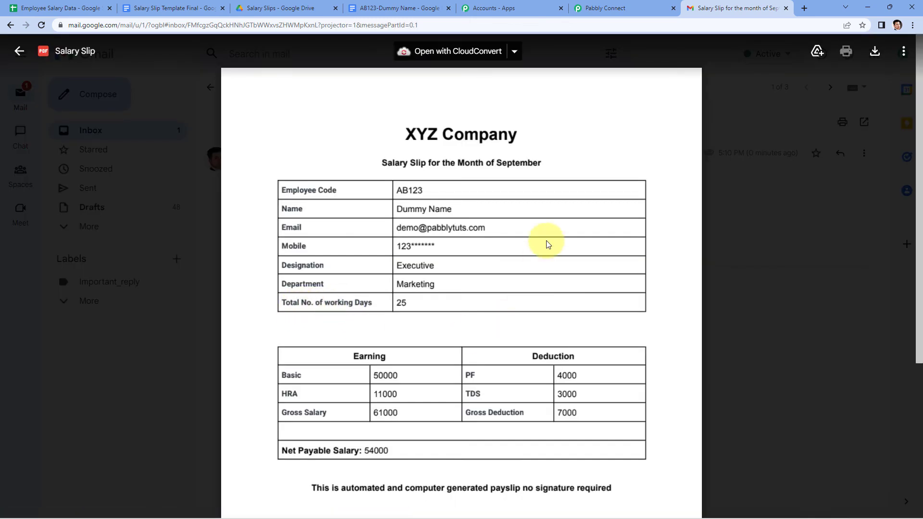
scroll(548, 244, "down", 1)
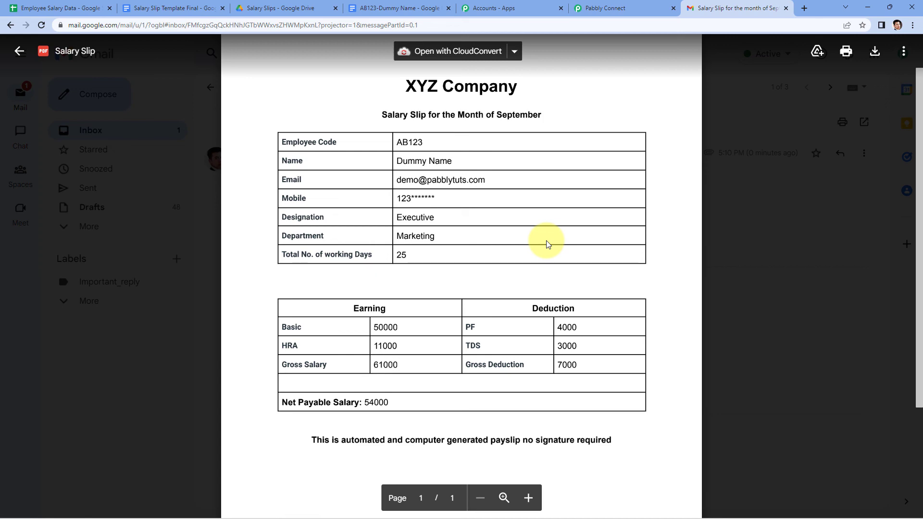
left_click(63, 8)
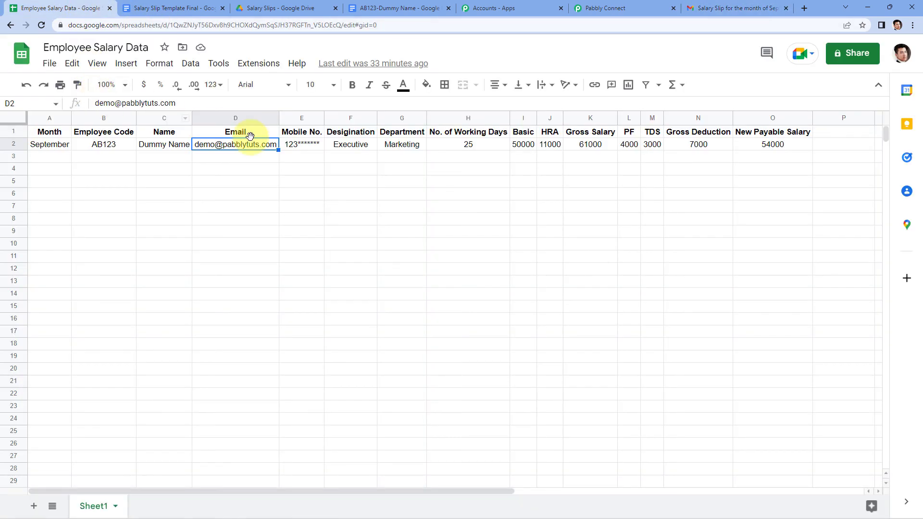
left_click(707, 8)
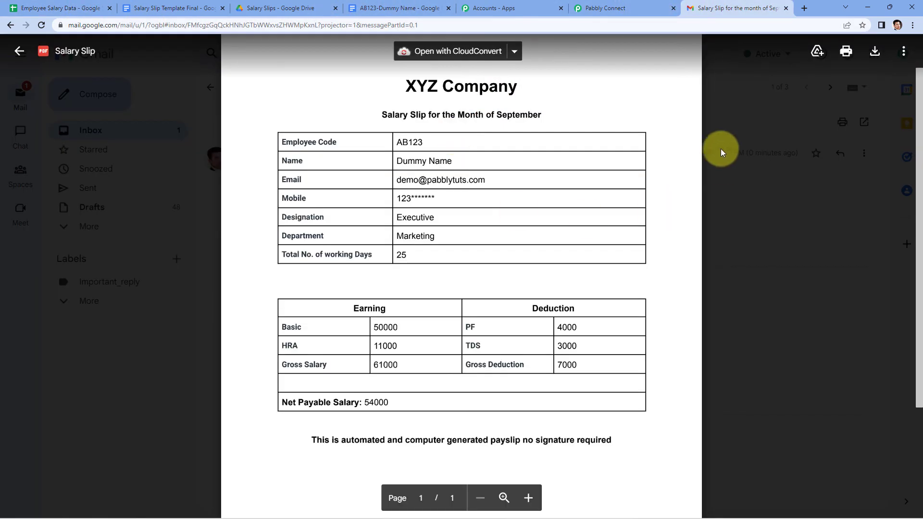
left_click(750, 198)
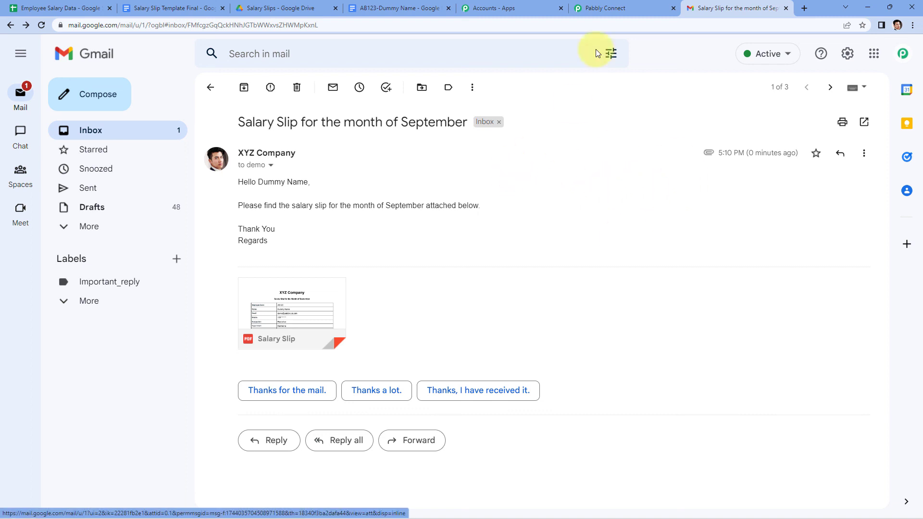
- Return to Pabbly Connect, collapse the expanded trigger and action steps, and review the complete workflow
left_click(606, 8)
scroll(625, 154, "up", 13)
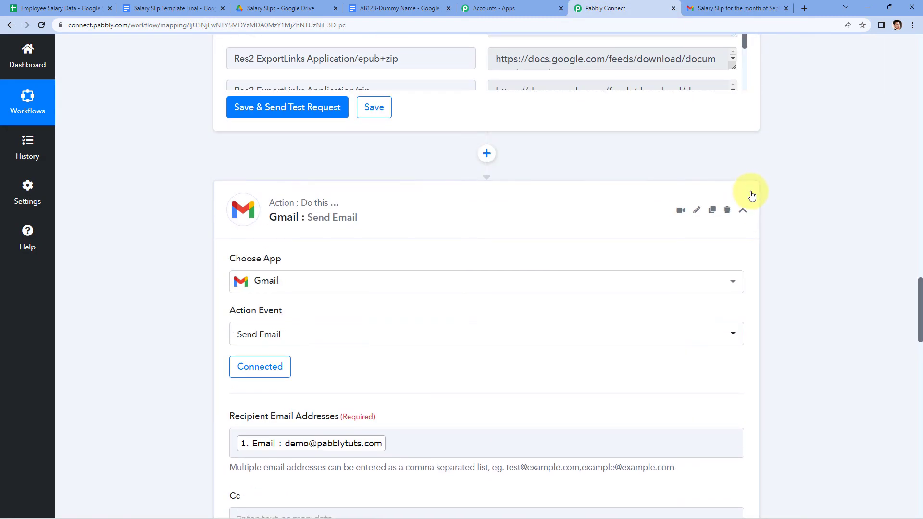
scroll(765, 188, "up", 10)
left_click(758, 292)
scroll(786, 240, "up", 20)
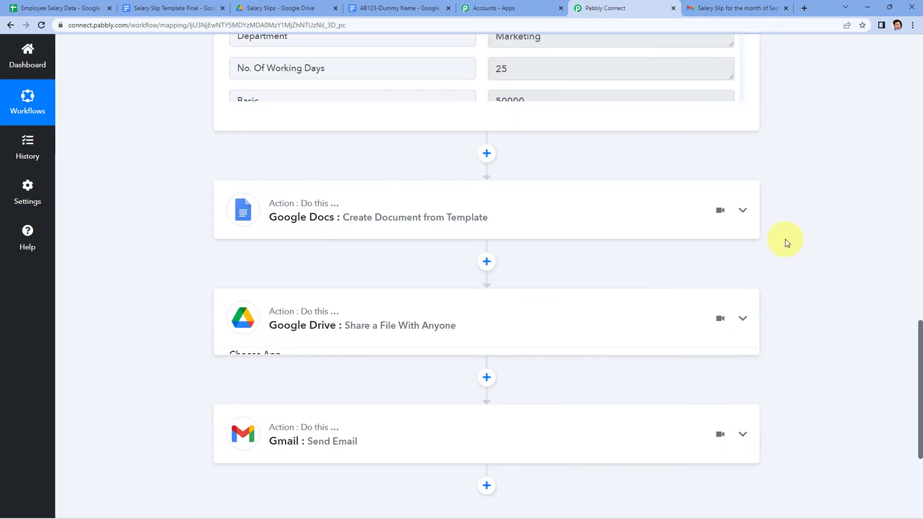
left_click(753, 206)
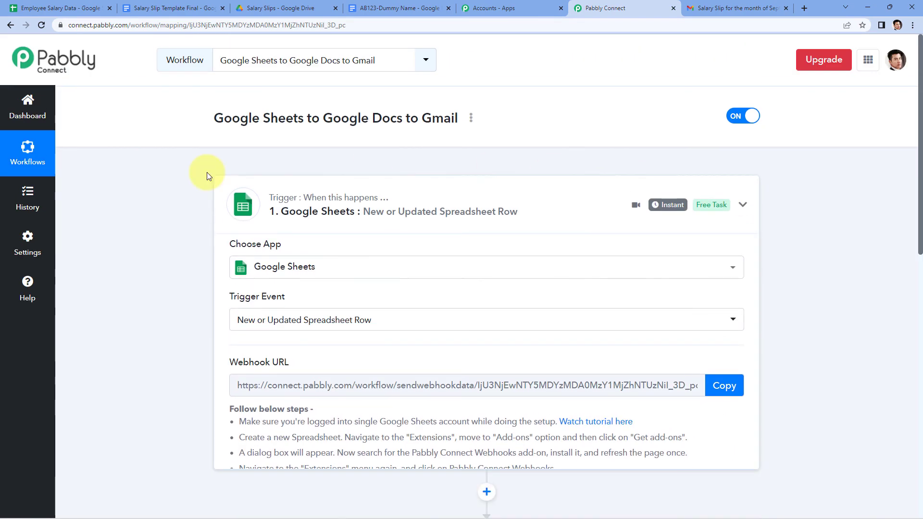
scroll(188, 166, "down", 1)
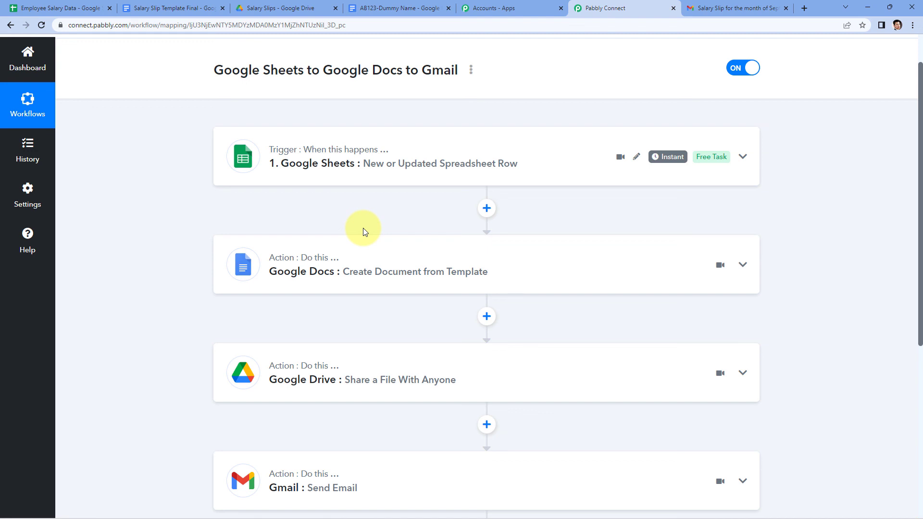
scroll(164, 96, "up", 1)
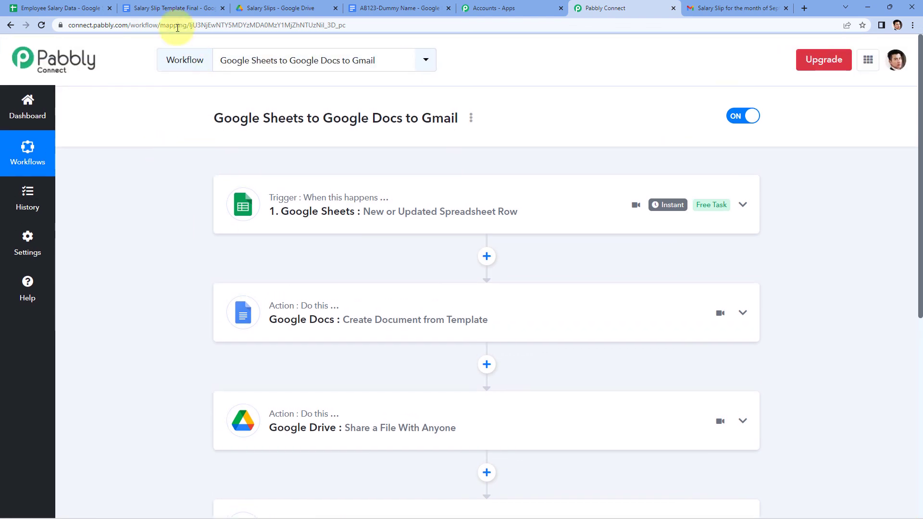
- Switch to the Employee Salary Data spreadsheet and check the Pabbly Connect Webhooks add-on's options, including Send On Event
left_click(77, 9)
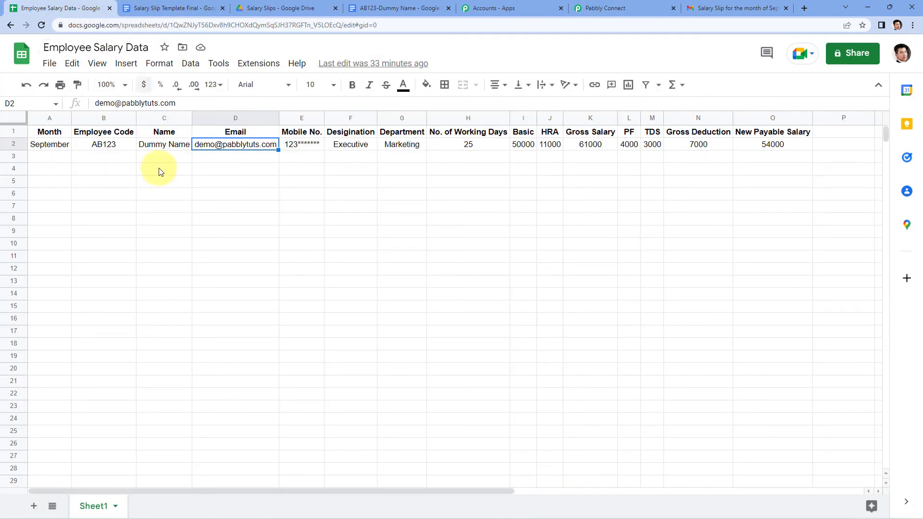
left_click(44, 156)
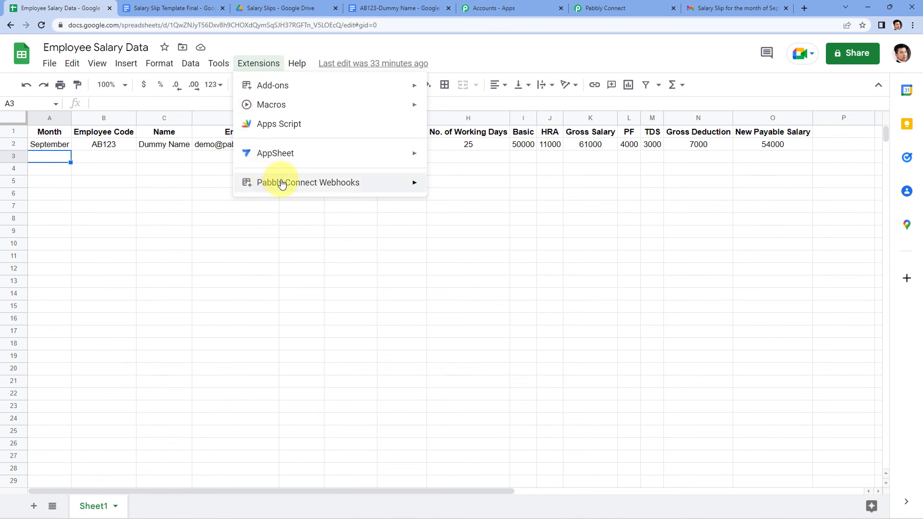
mouse_move(340, 186)
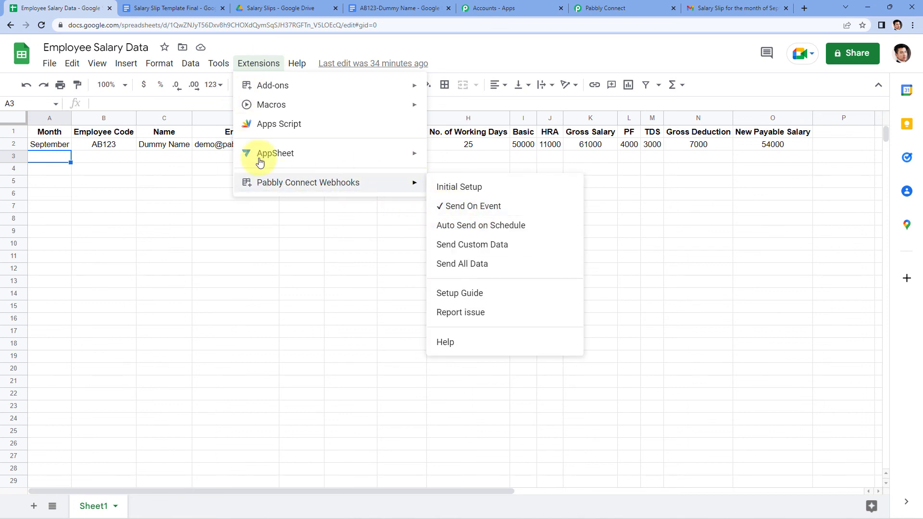
- Highlight the empty row 3 from Month to New Payable Salary and recheck the Pabbly Connect Webhooks add-on's sending options for new rows
left_click(93, 158)
left_click_drag(47, 158, 762, 159)
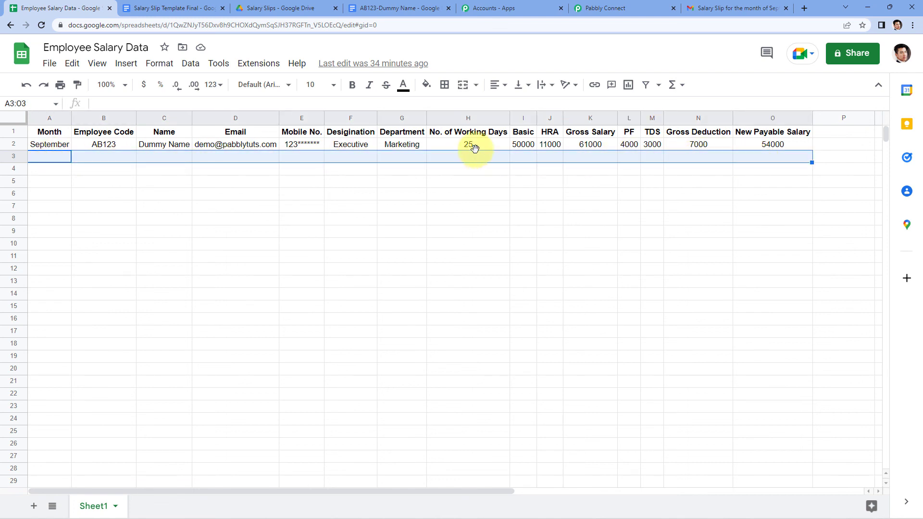
left_click(256, 68)
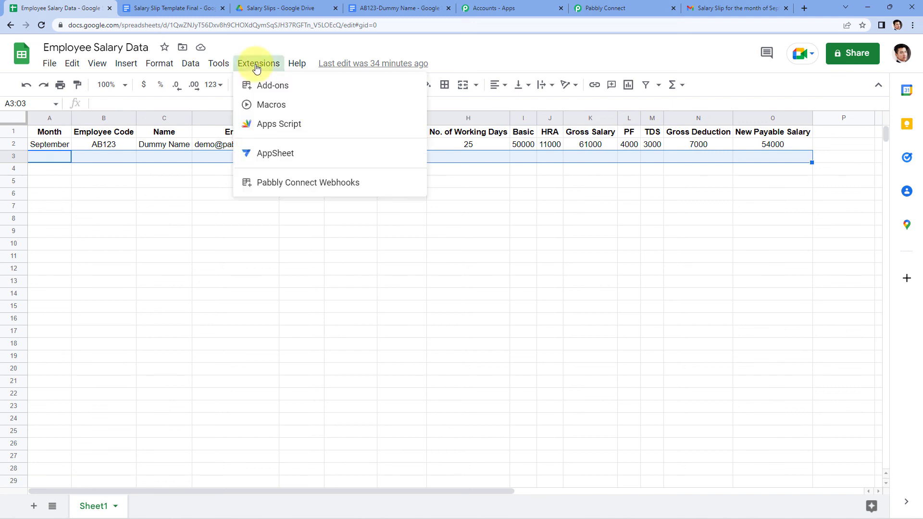
mouse_move(325, 182)
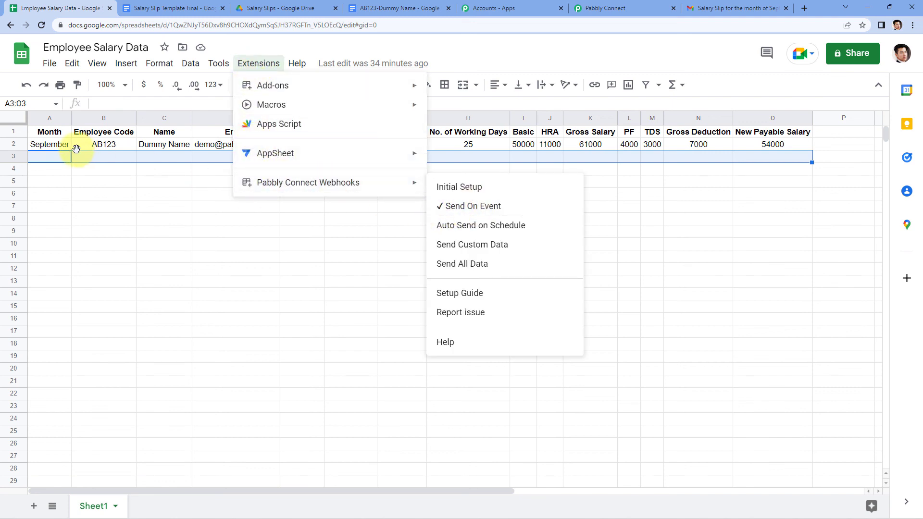
left_click(60, 159)
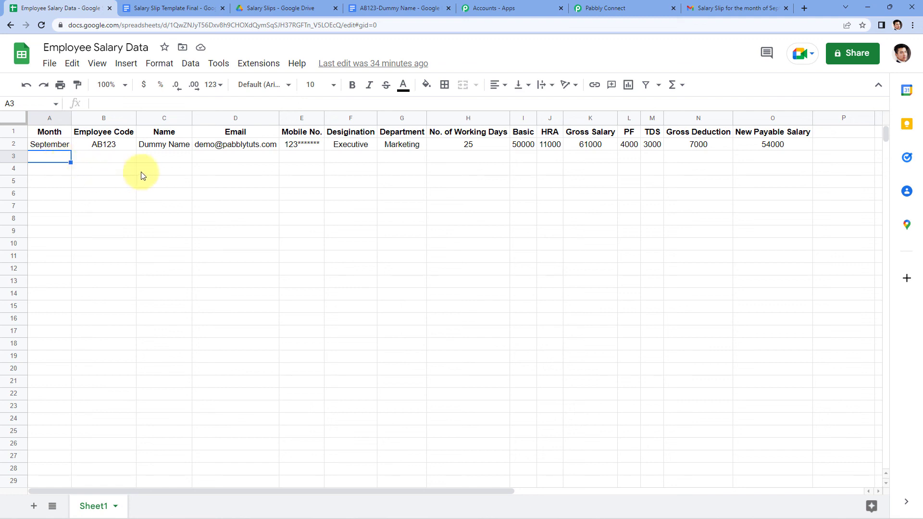
left_click(251, 68)
mouse_move(391, 186)
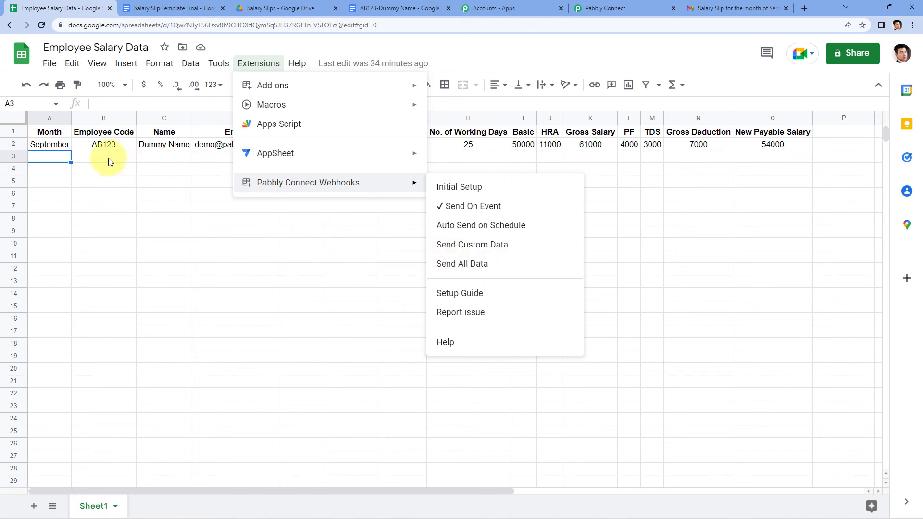
left_click(71, 158)
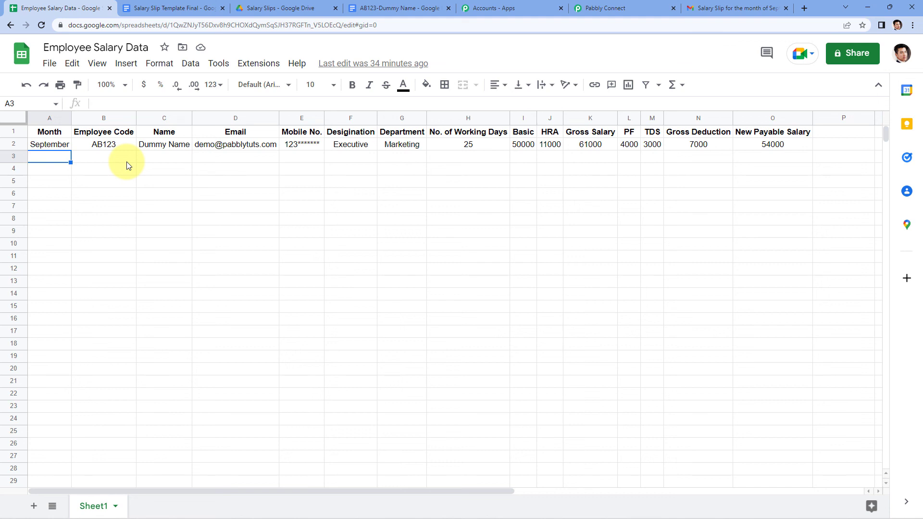
- Review the Salary Slip Template Final document, the Salary Slips Drive folder and the received Gmail message, and return to the Pabbly Connect workflow
left_click(159, 8)
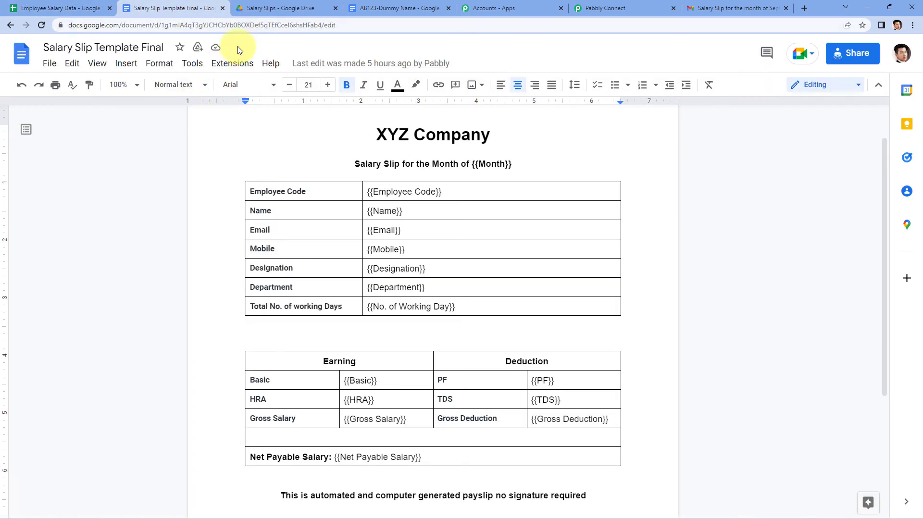
left_click(277, 8)
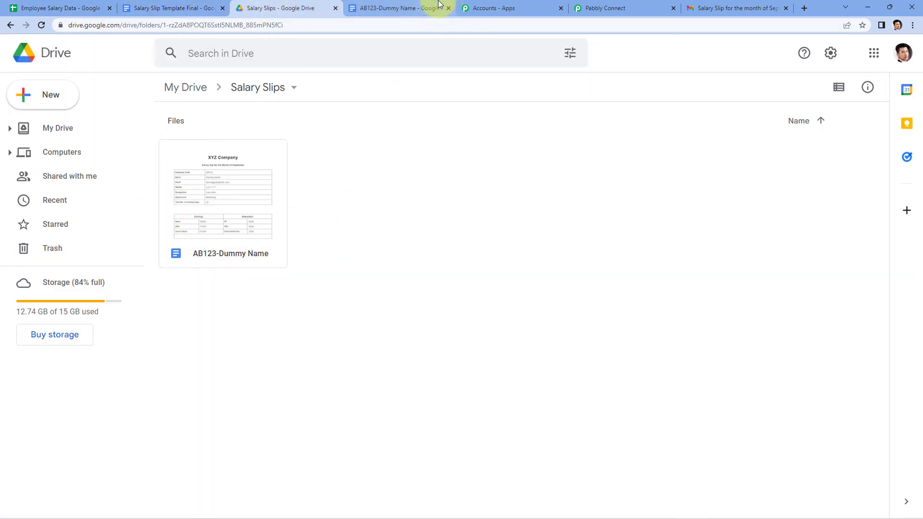
left_click(736, 8)
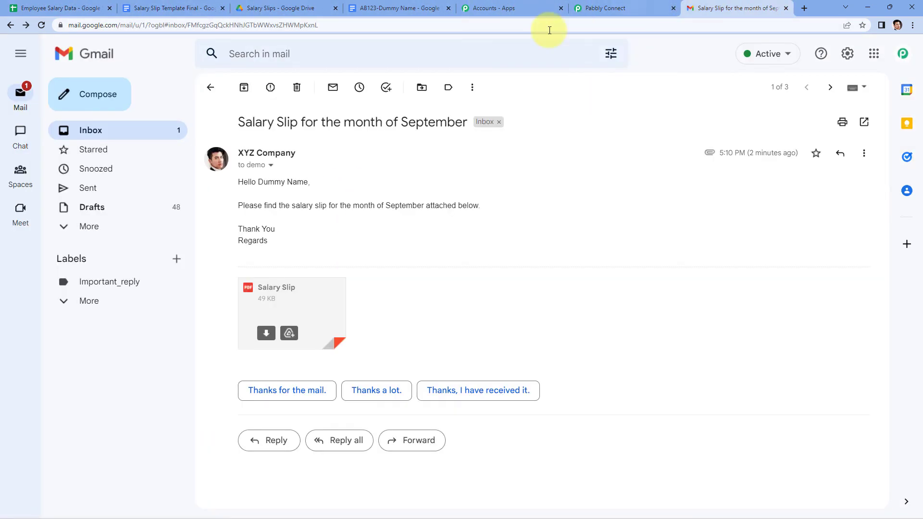
left_click(608, 8)
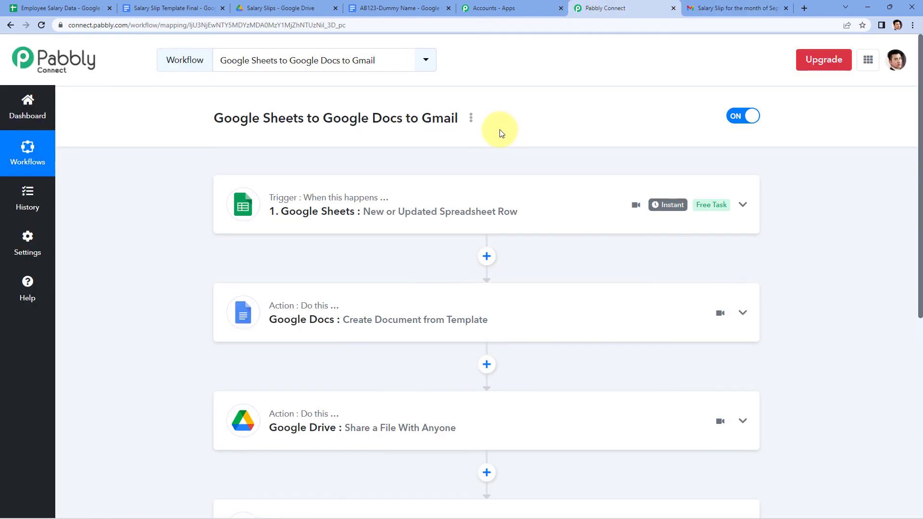